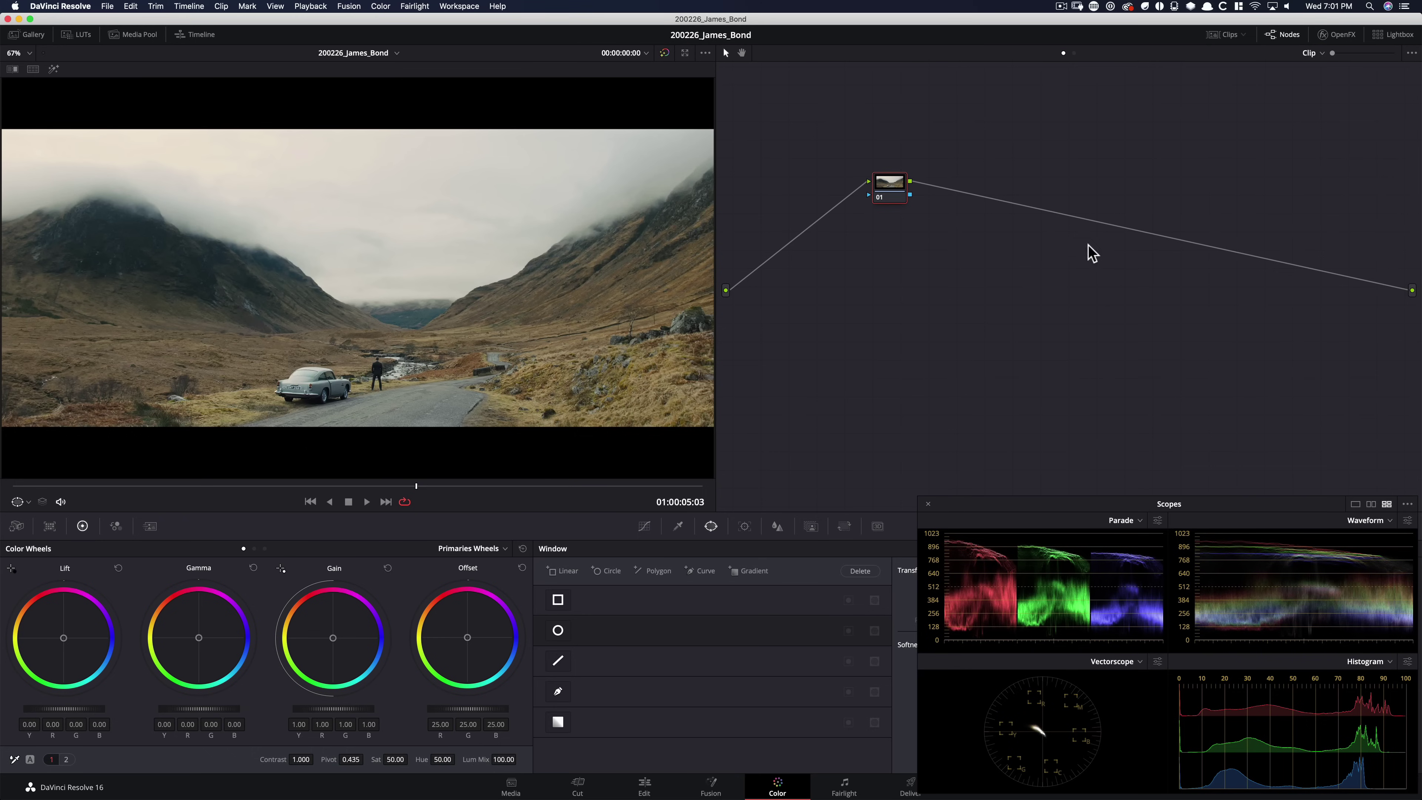
Apply the Color Palette effect to node 01 of the mountain valley clip and view the frame enlarged.
{"action": "left_click", "coordinate": [1339, 35]}
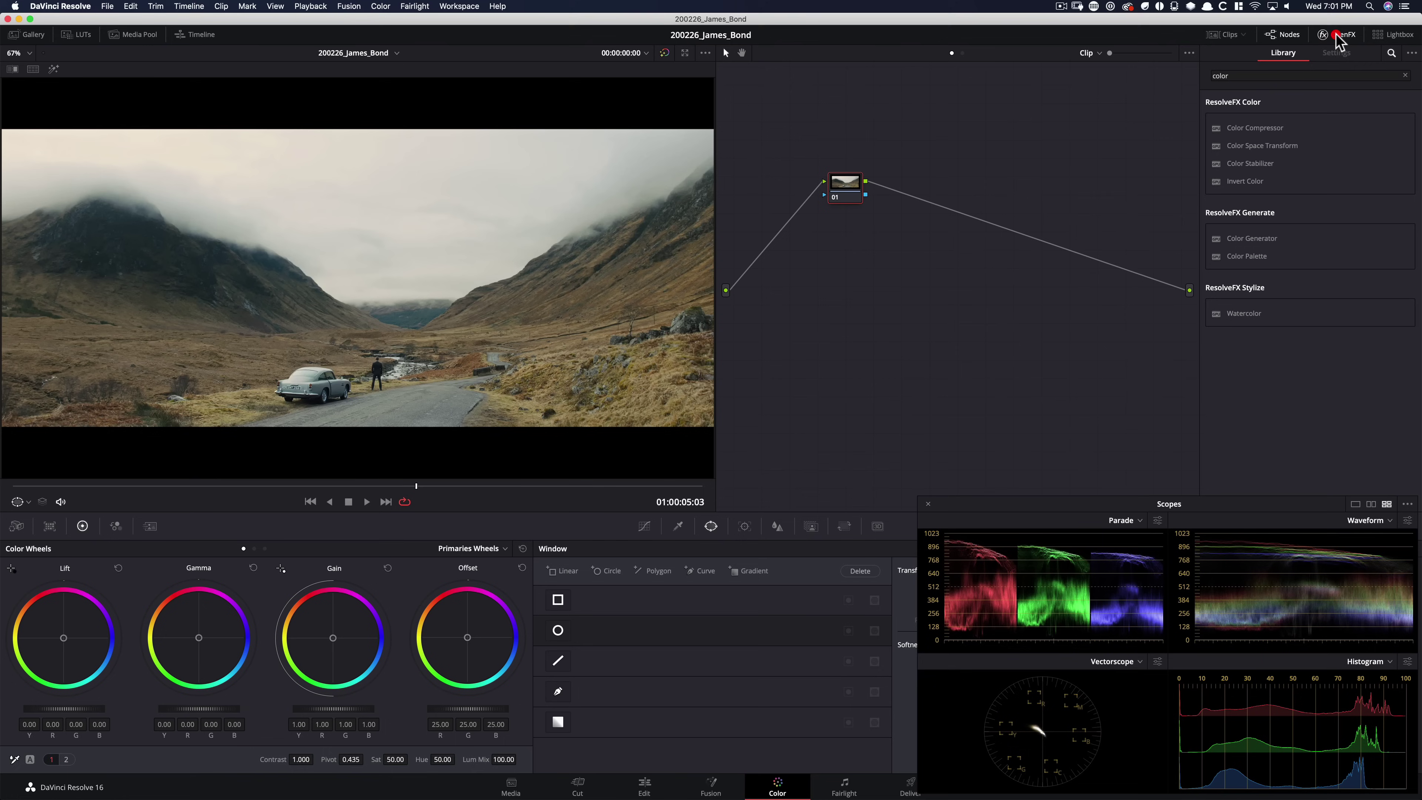
{"action": "left_click", "coordinate": [1276, 79]}
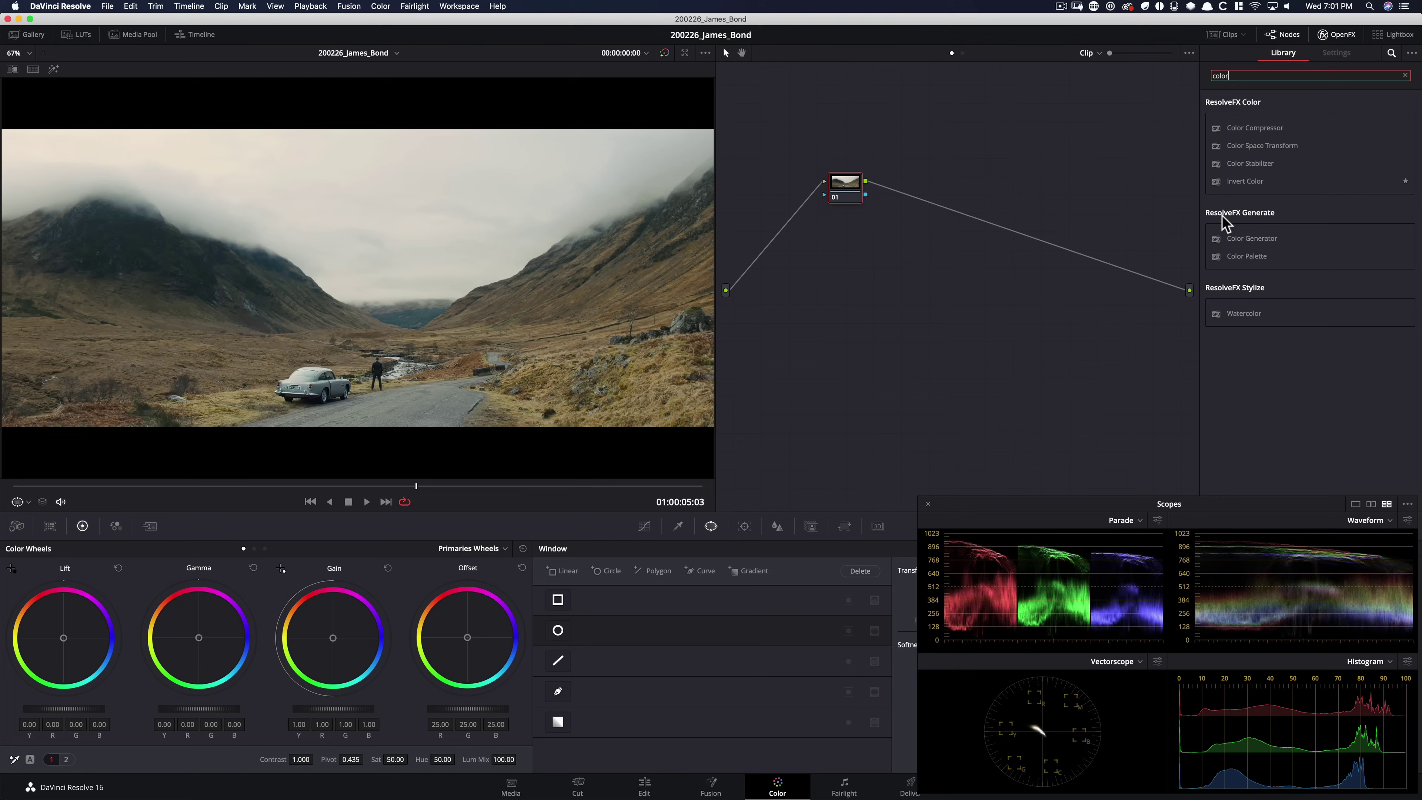
{"action": "left_click_drag", "start_coordinate": [1255, 257], "coordinate": [851, 193]}
{"action": "left_click", "coordinate": [1334, 38]}
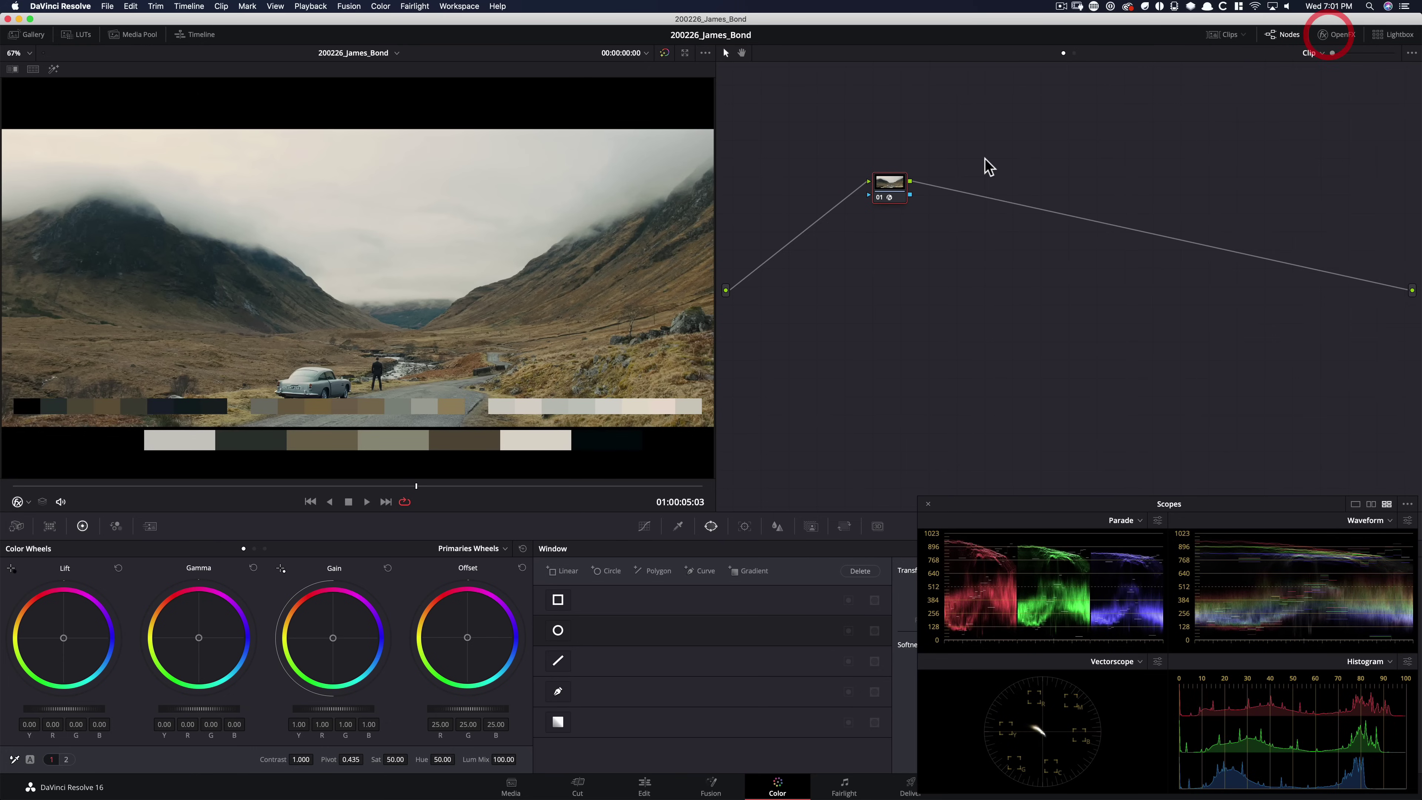
{"action": "key", "text": "alt+f"}
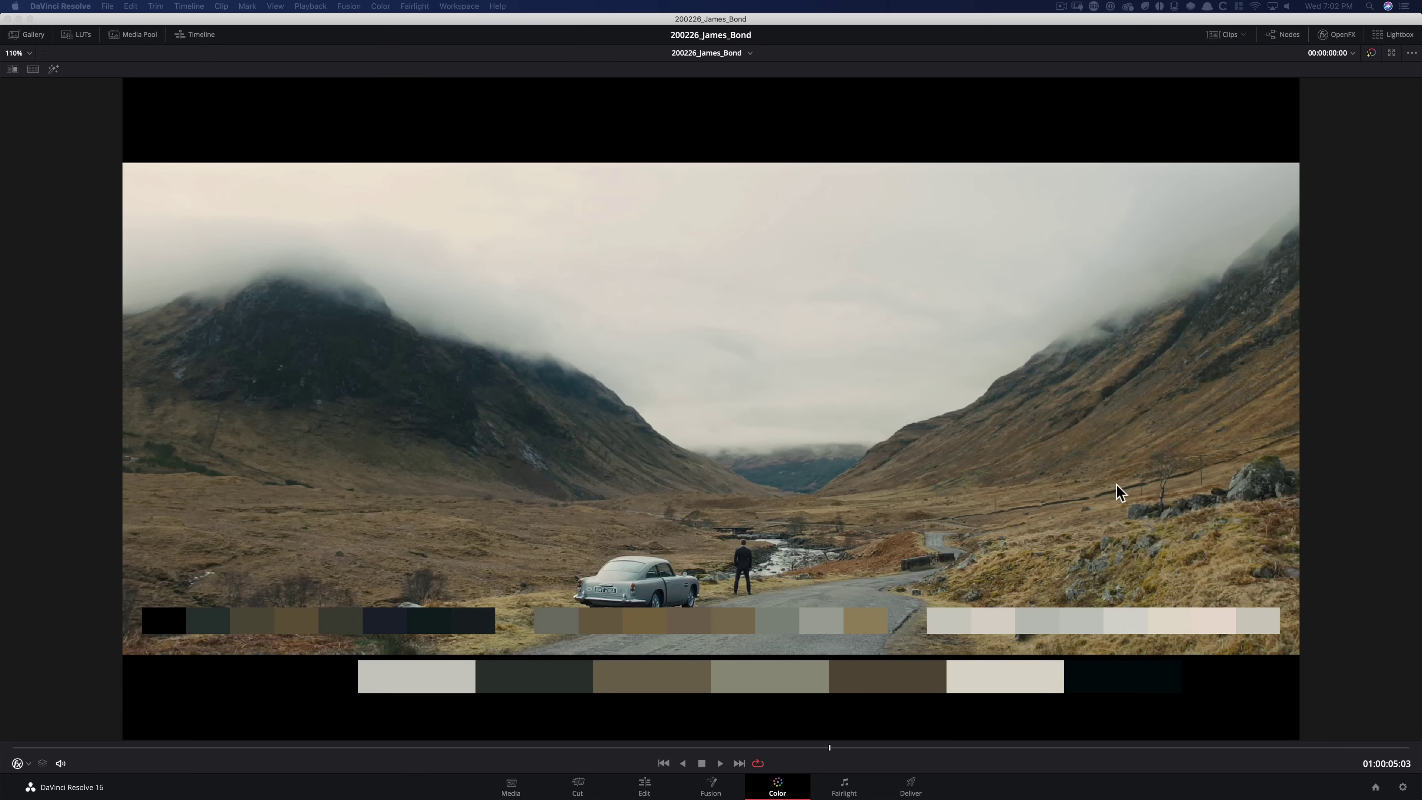
{"action": "key", "text": "alt+f"}
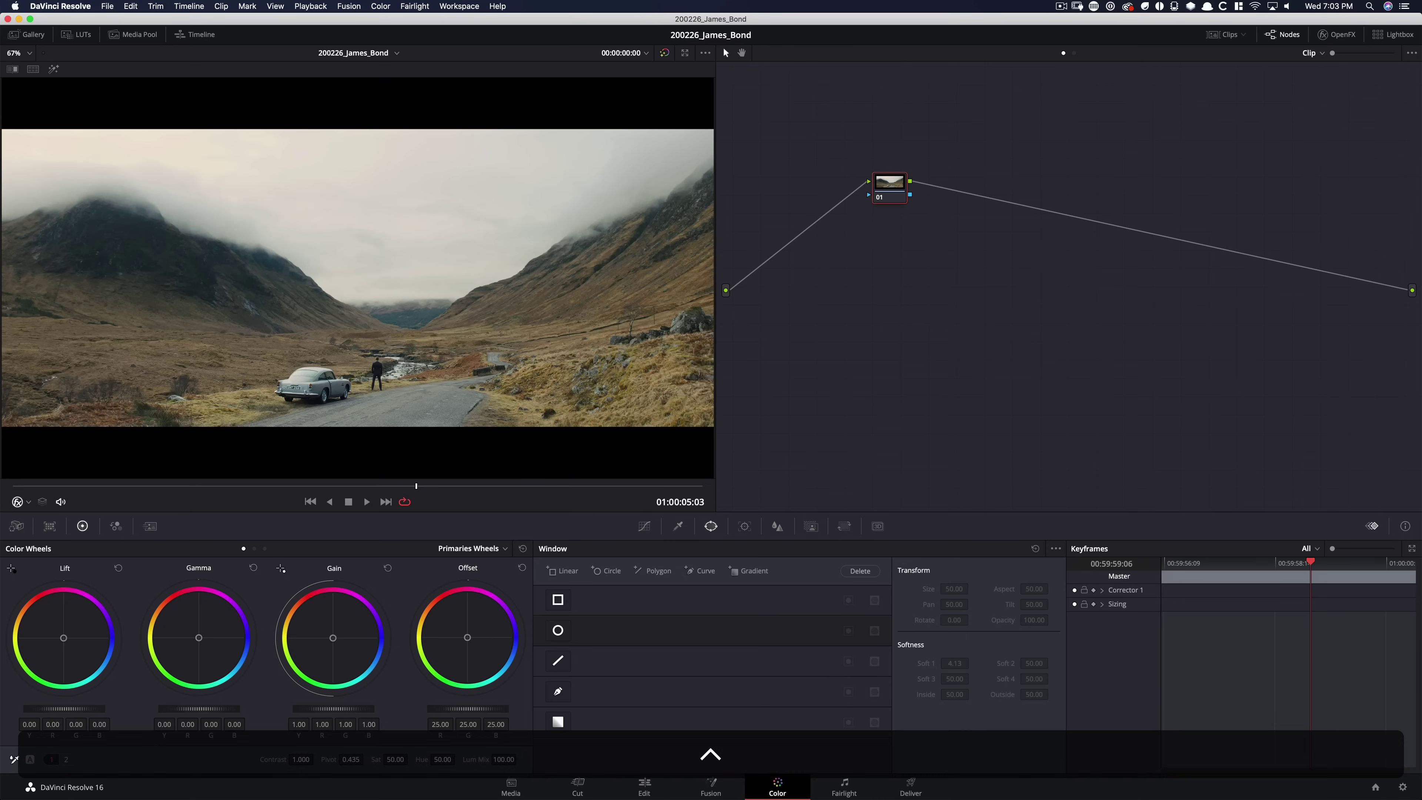
Show the video scopes and place their window over the node graph, clear of the viewer image.
{"action": "key", "text": "shift+super+w"}
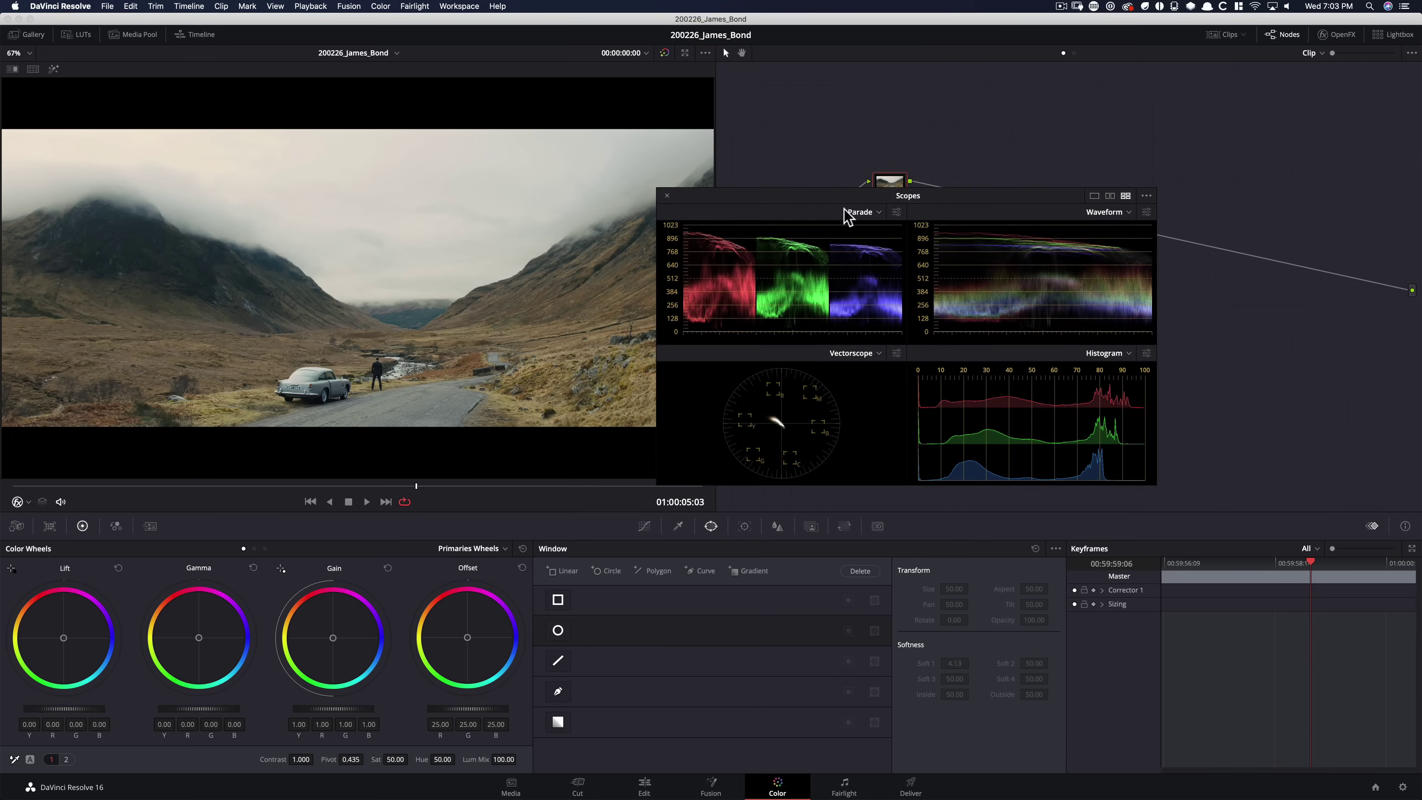
{"action": "left_click_drag", "start_coordinate": [872, 219], "coordinate": [863, 223]}
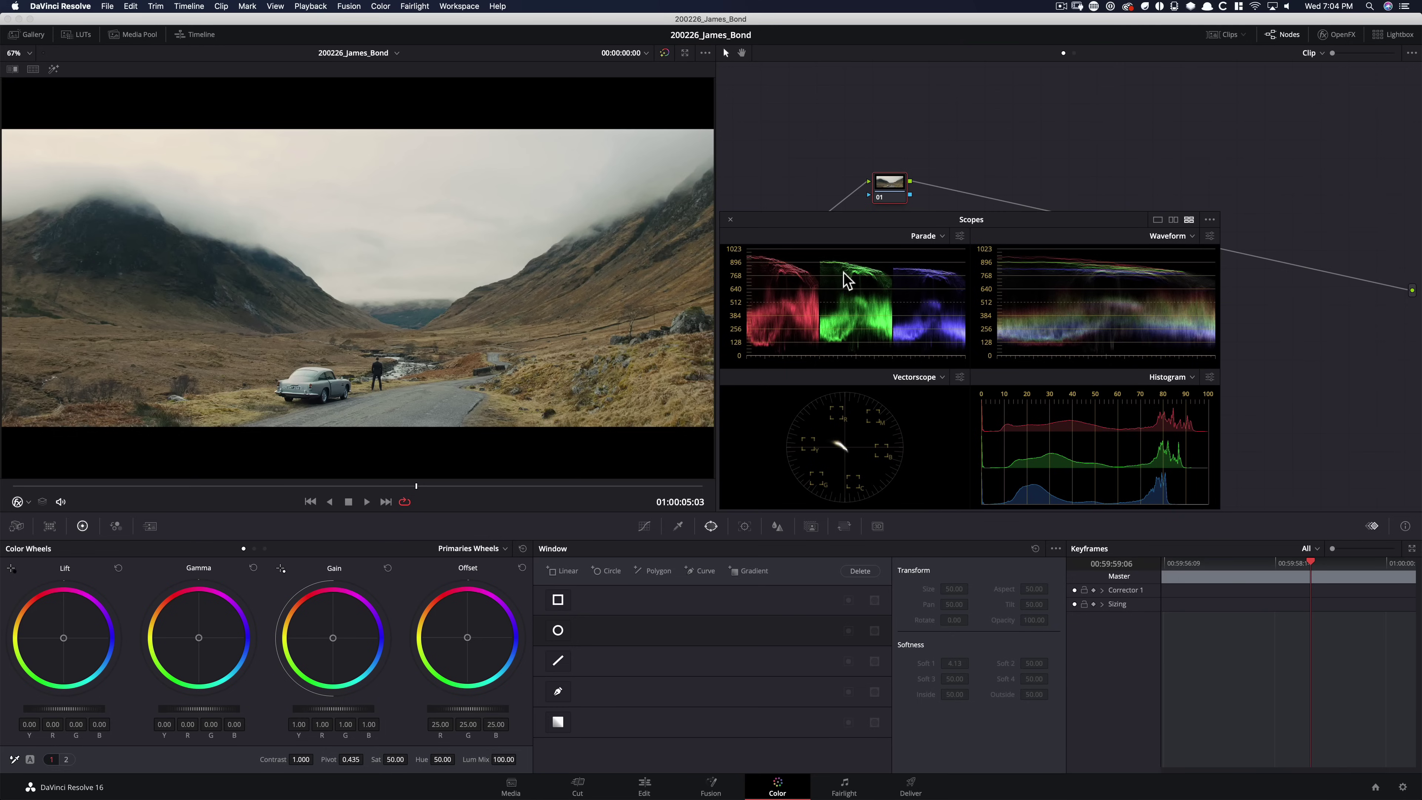
Compare the image and scopes of the cyclist clip with those of the mountain valley reference clip.
{"action": "key", "text": "Up"}
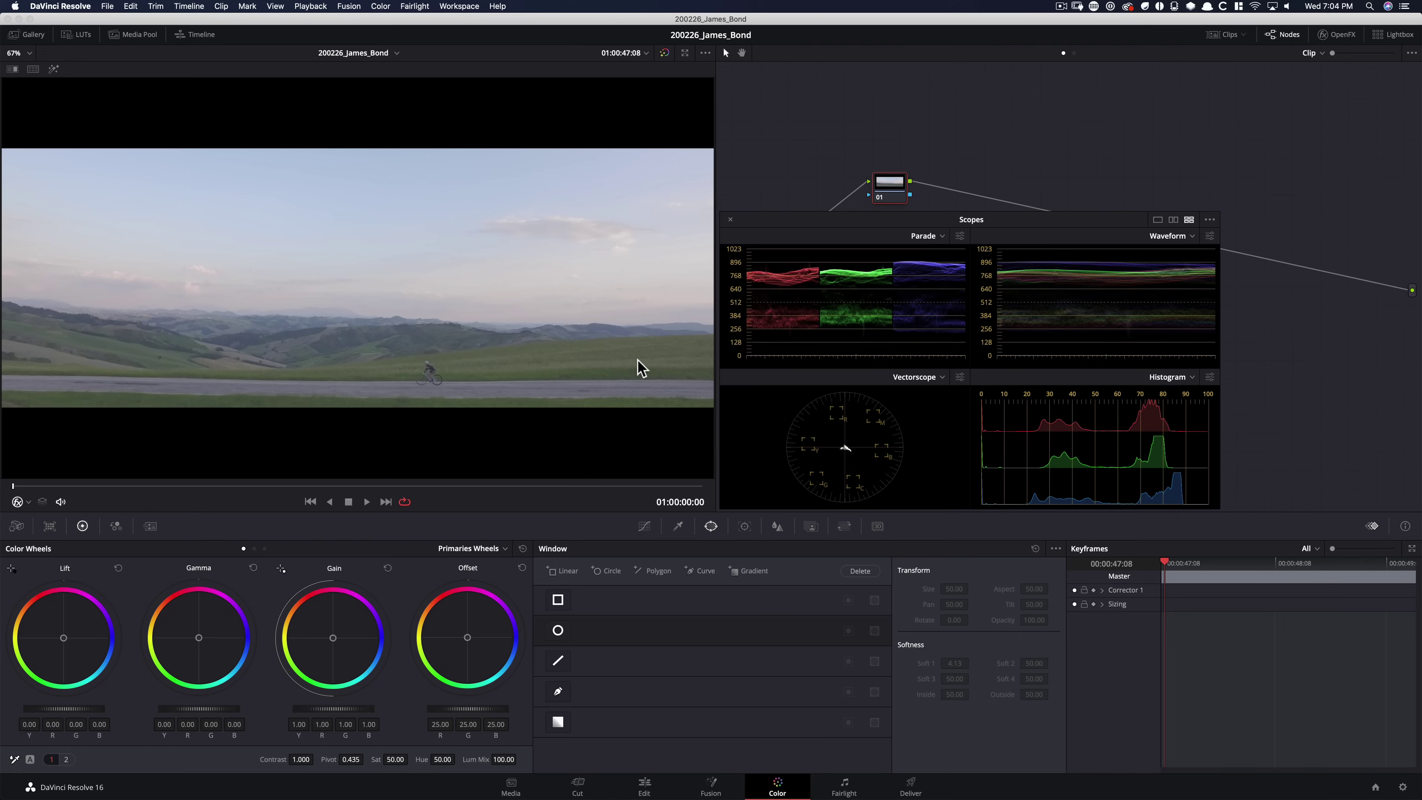
{"action": "key", "text": "Down"}
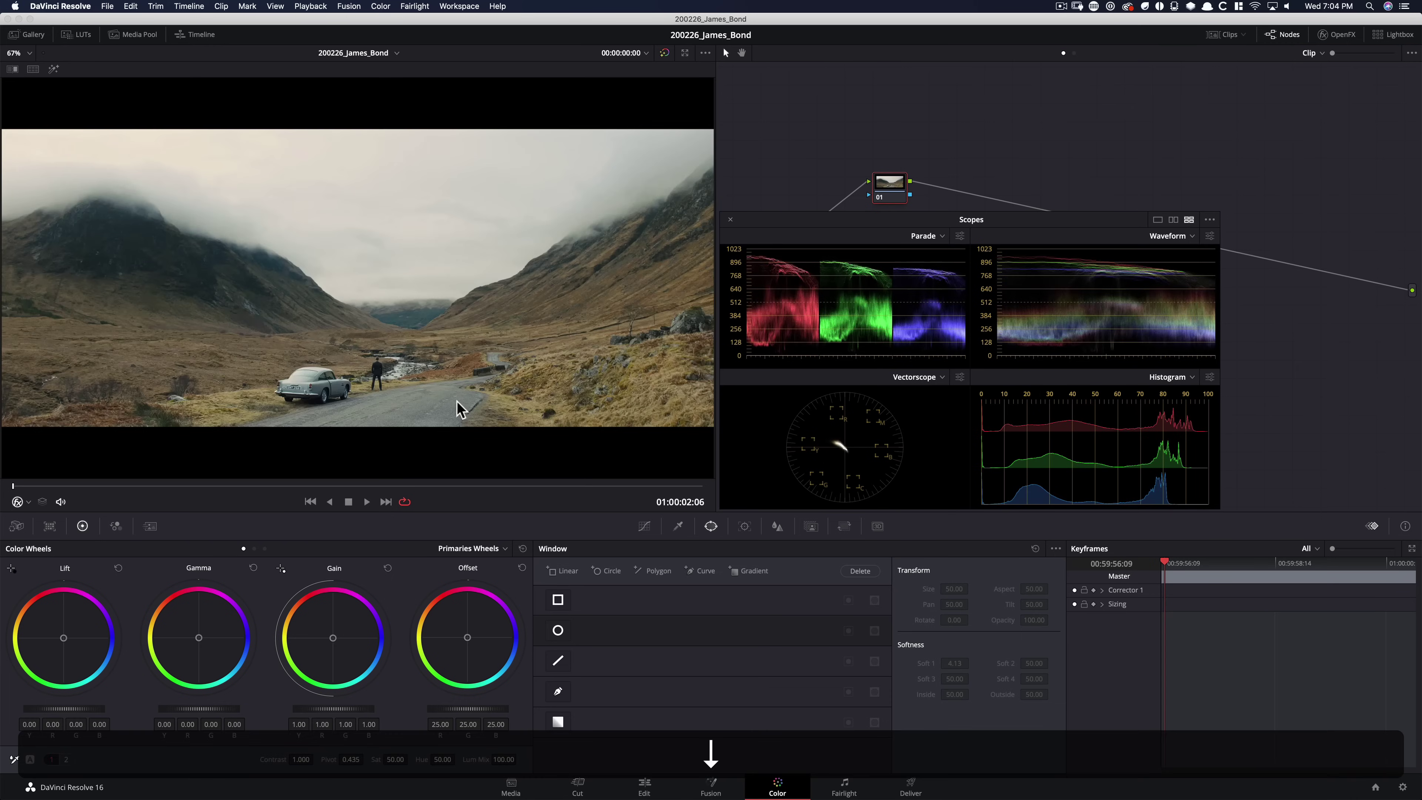
{"action": "key", "text": "Up"}
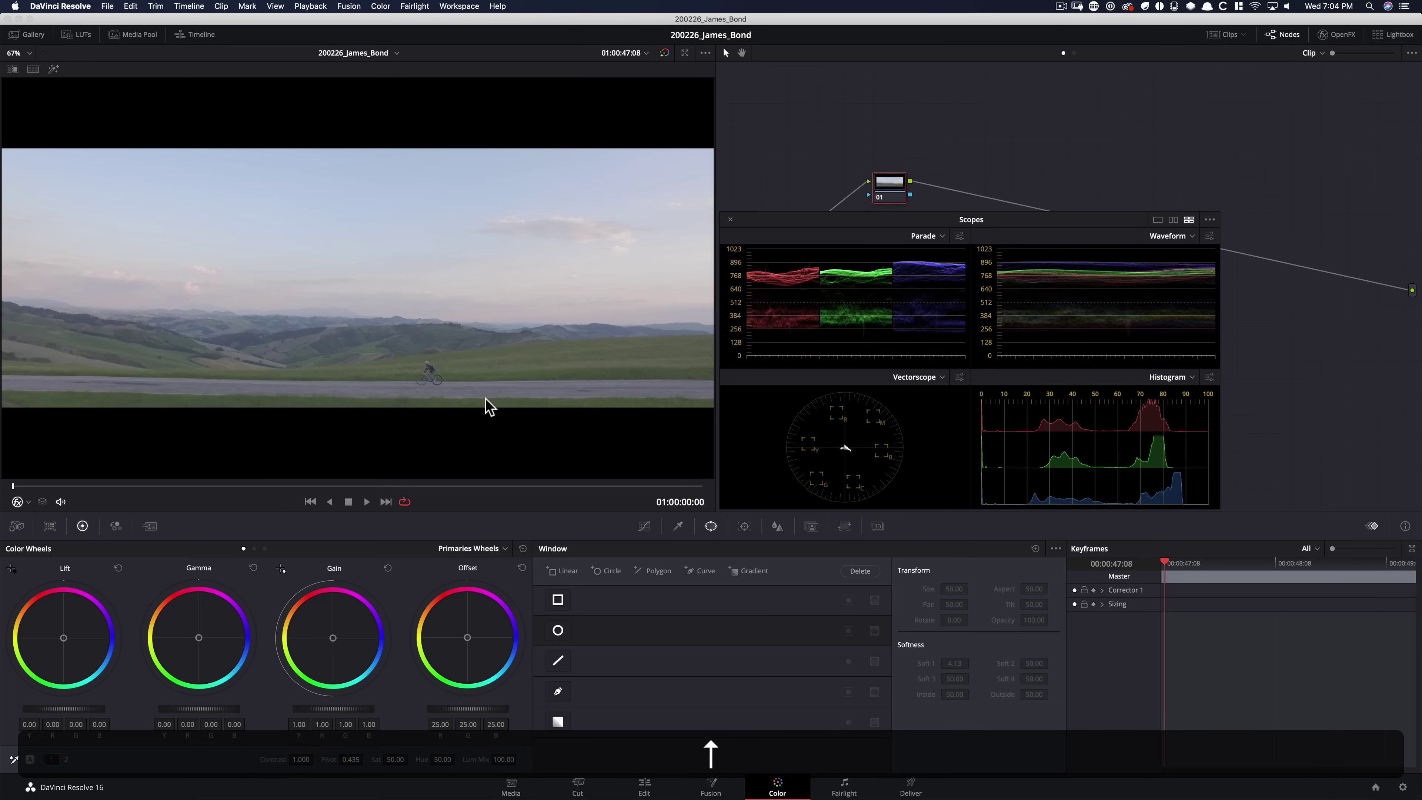
{"action": "key", "text": "Down"}
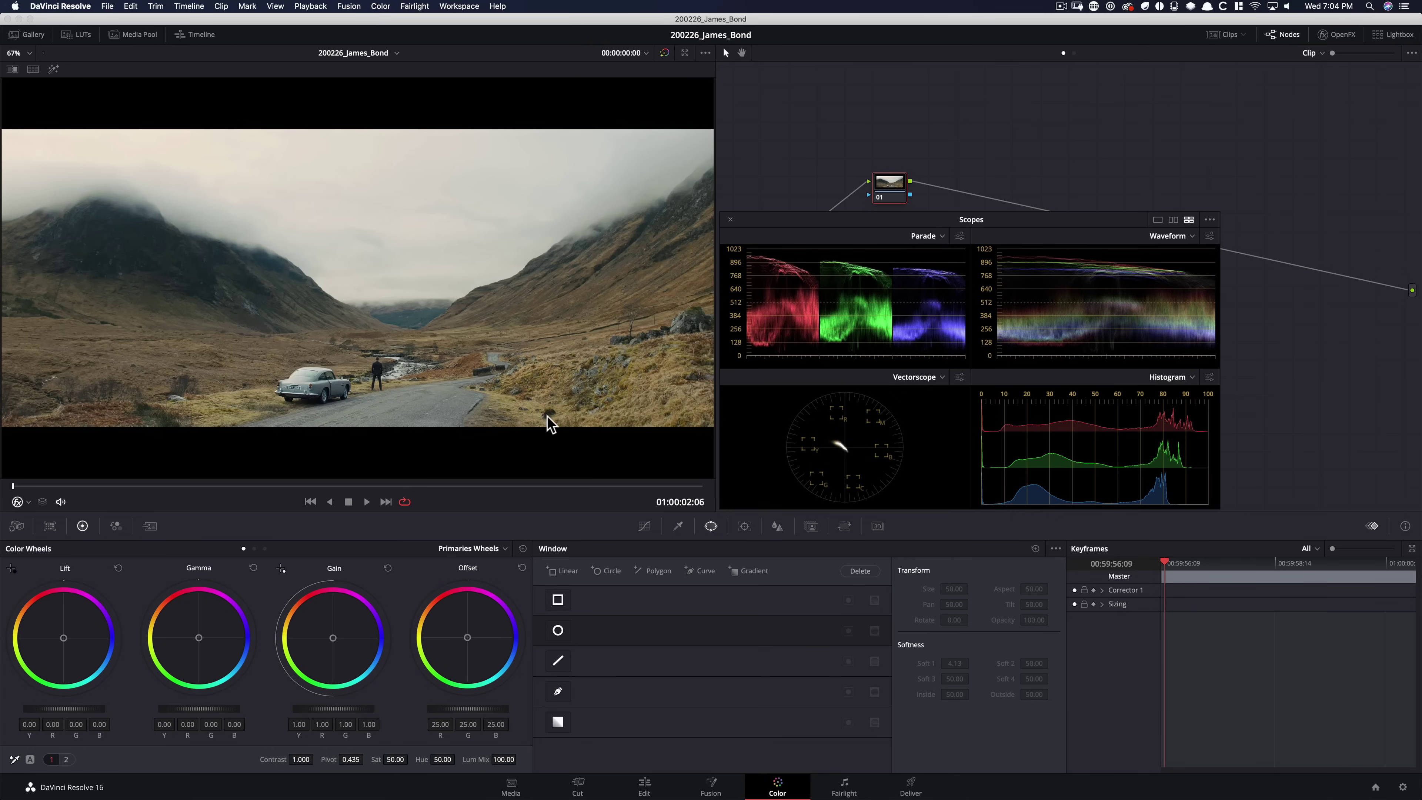
{"action": "key", "text": "Up"}
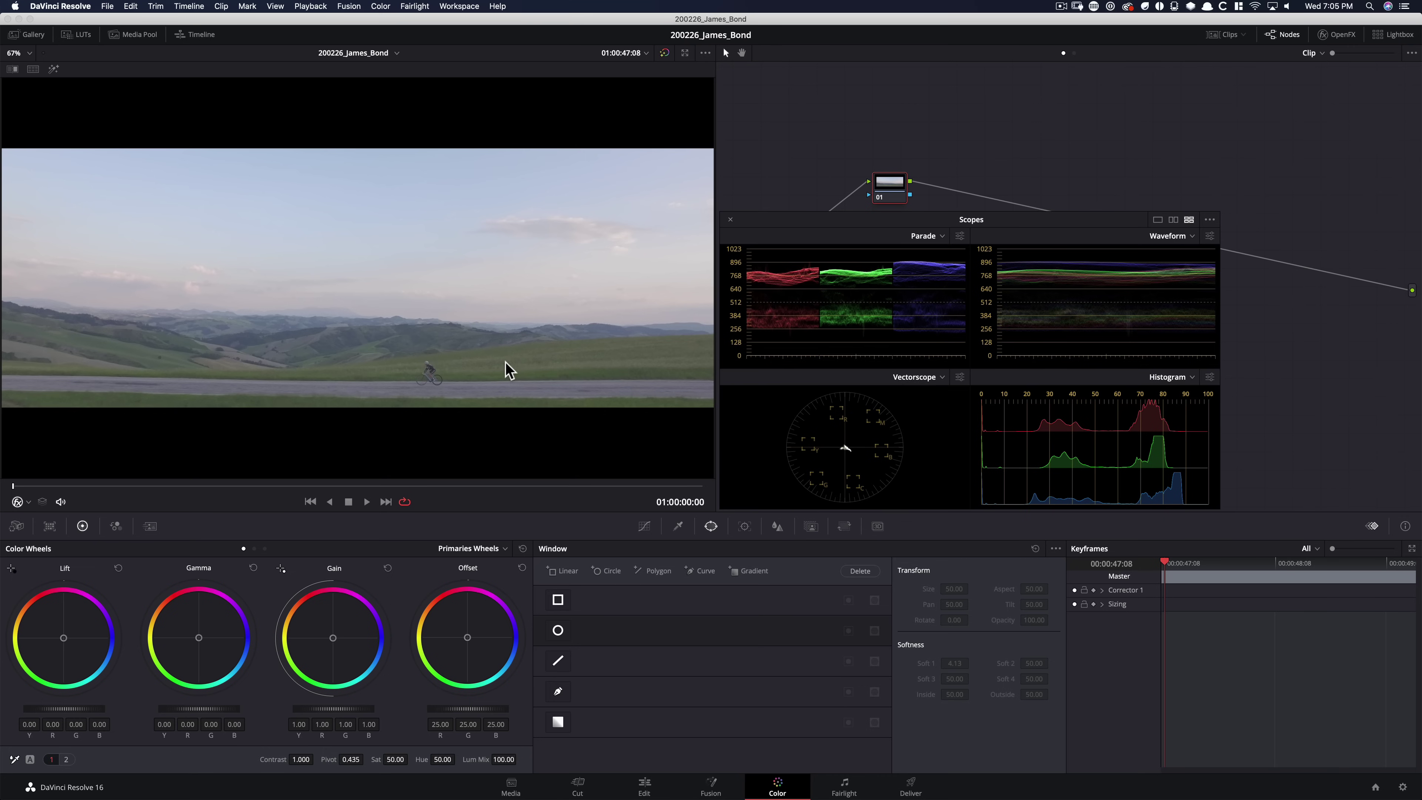
{"action": "key", "text": "Down"}
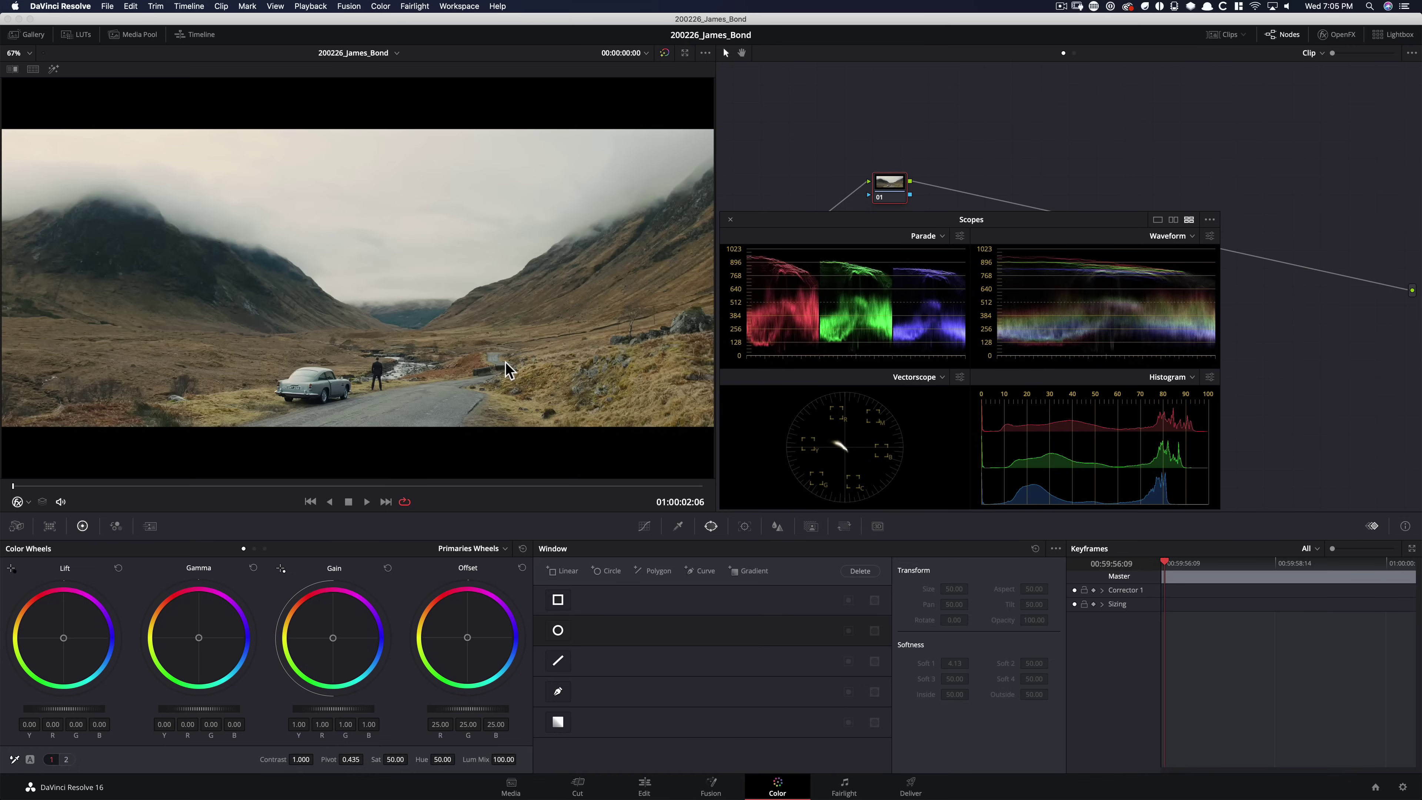
{"action": "key", "text": "Up"}
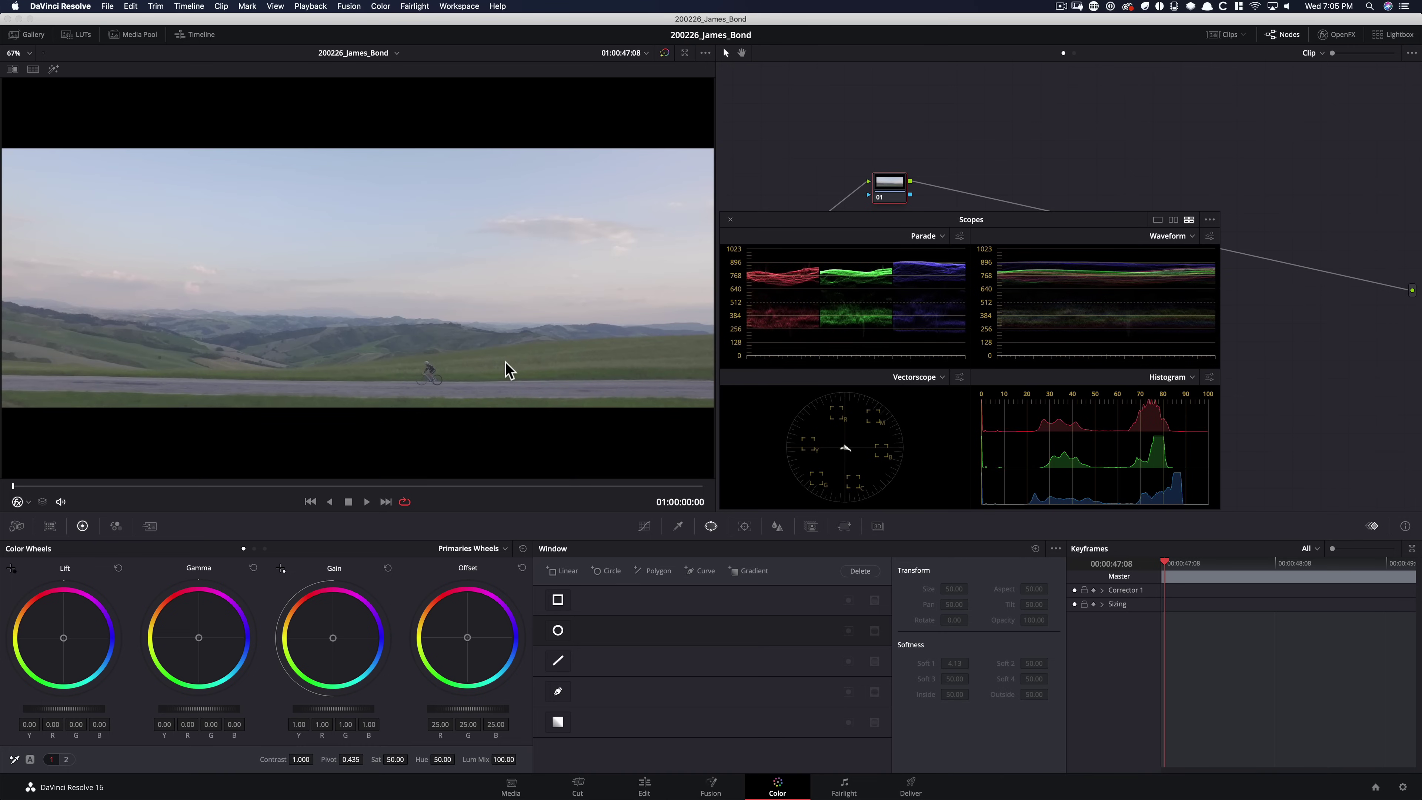
{"action": "key", "text": "Down"}
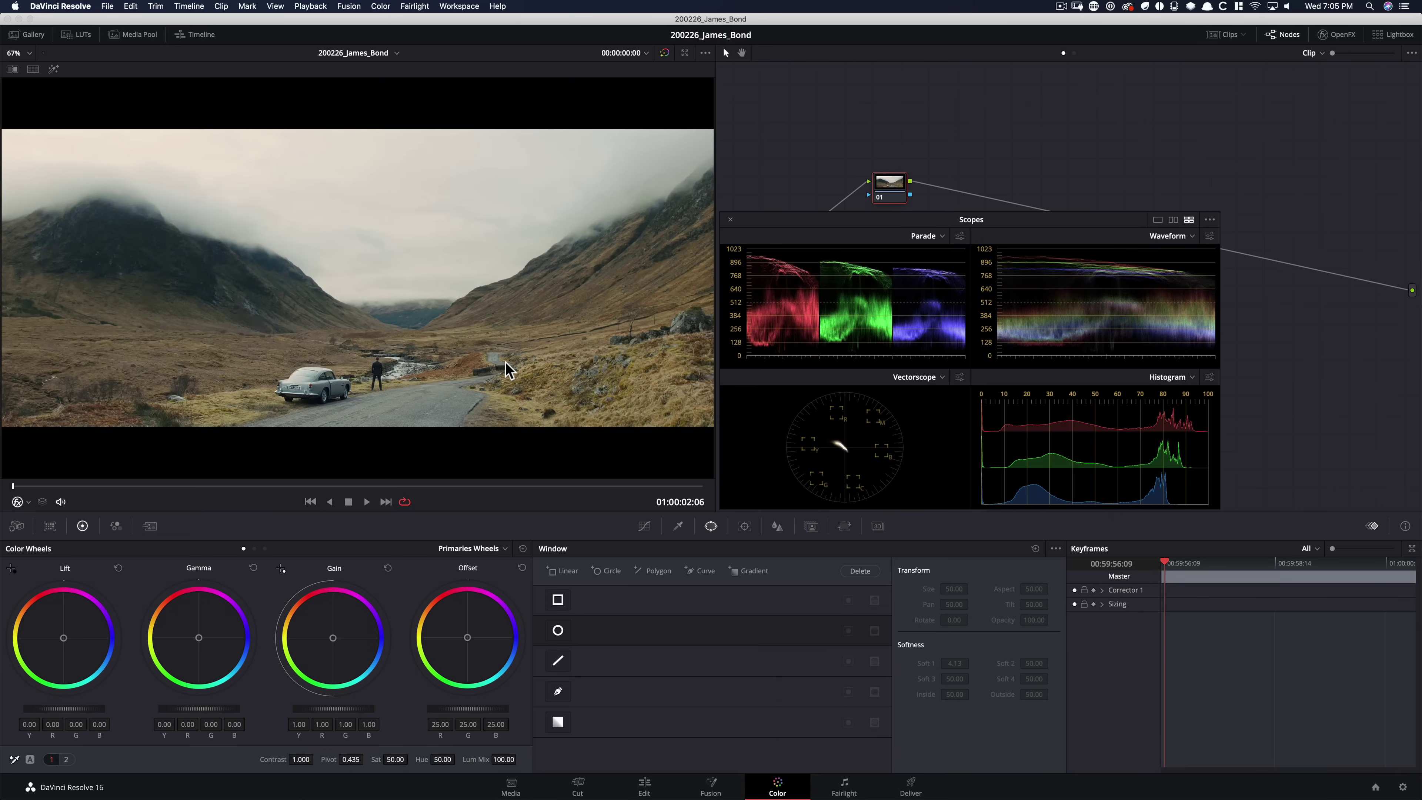
{"action": "key", "text": "Up"}
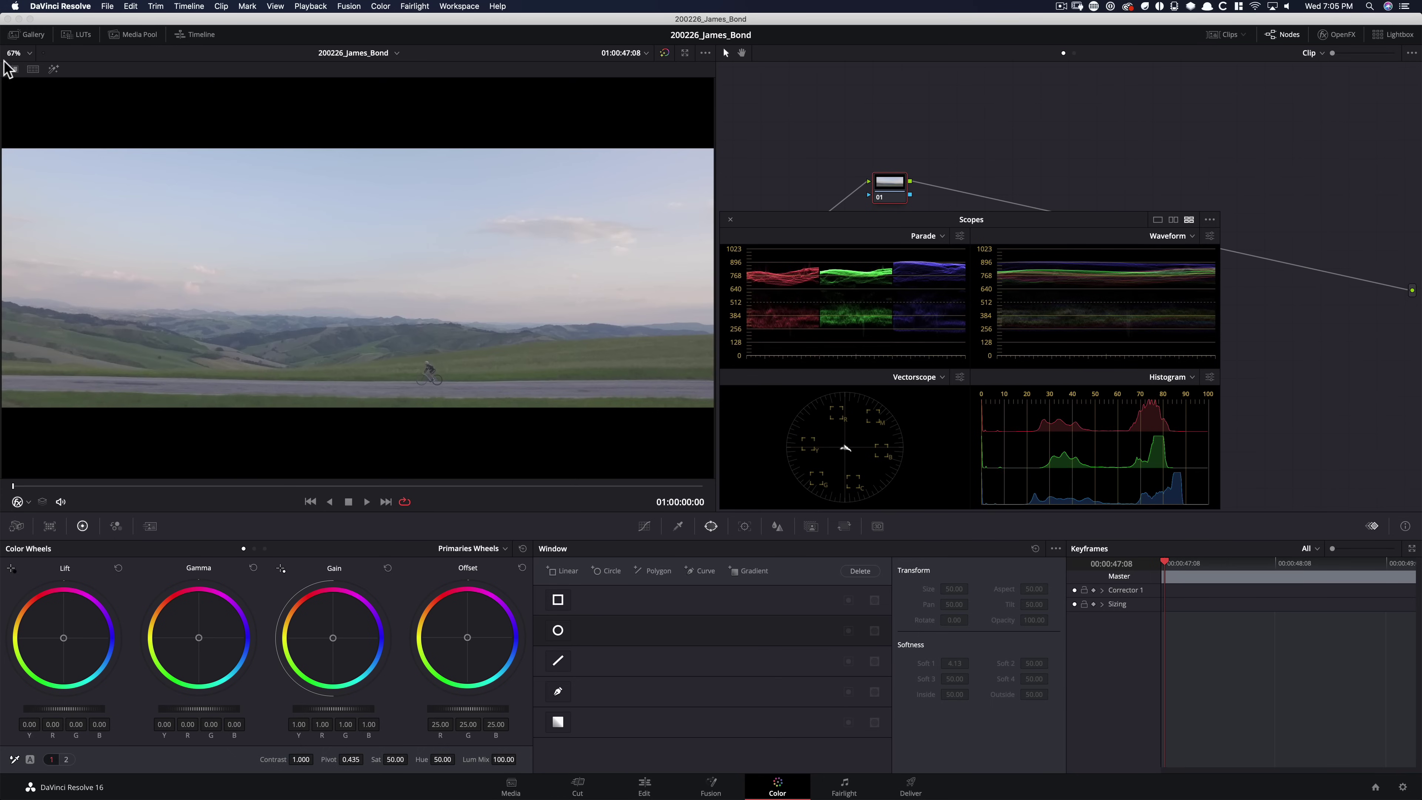
Select still 1.2097.1 from the Skyfall still album as the reference image, leaving the stills gallery hidden.
{"action": "left_click", "coordinate": [26, 34]}
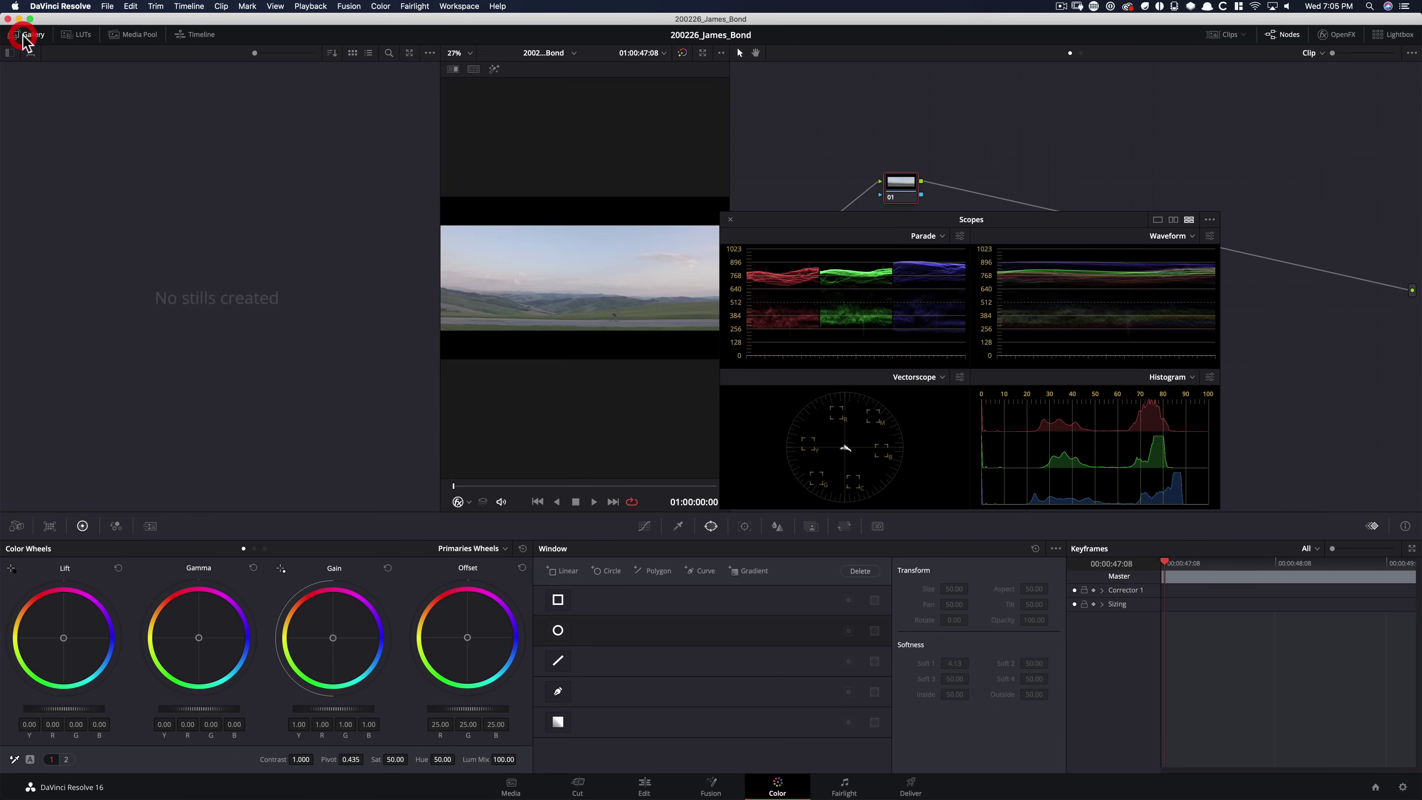
{"action": "left_click", "coordinate": [10, 53]}
{"action": "scroll", "coordinate": [56, 337], "scroll_direction": "down", "scroll_amount": 5}
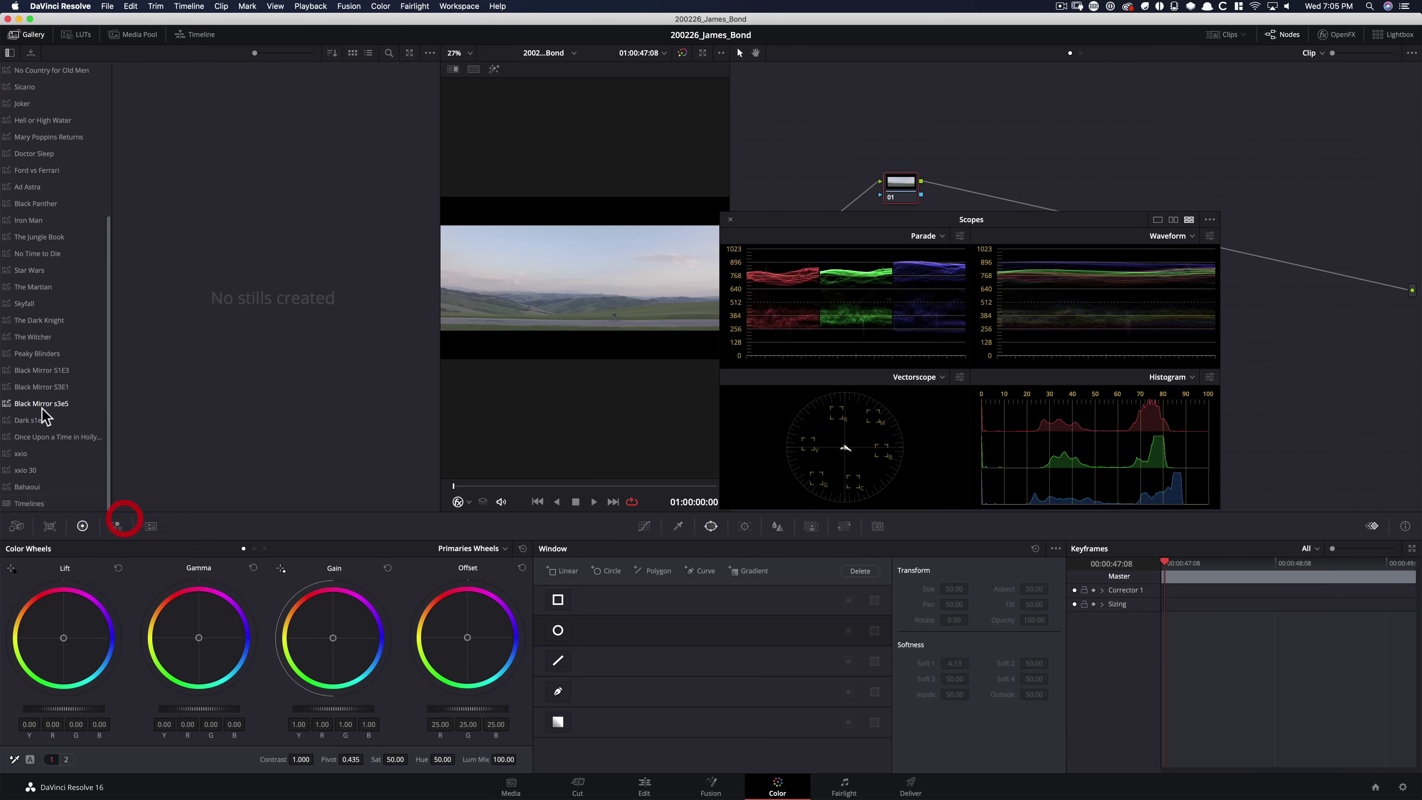
{"action": "left_click", "coordinate": [31, 303]}
{"action": "left_click_drag", "start_coordinate": [435, 127], "coordinate": [439, 412]}
{"action": "left_click", "coordinate": [233, 149]}
{"action": "left_click", "coordinate": [10, 53]}
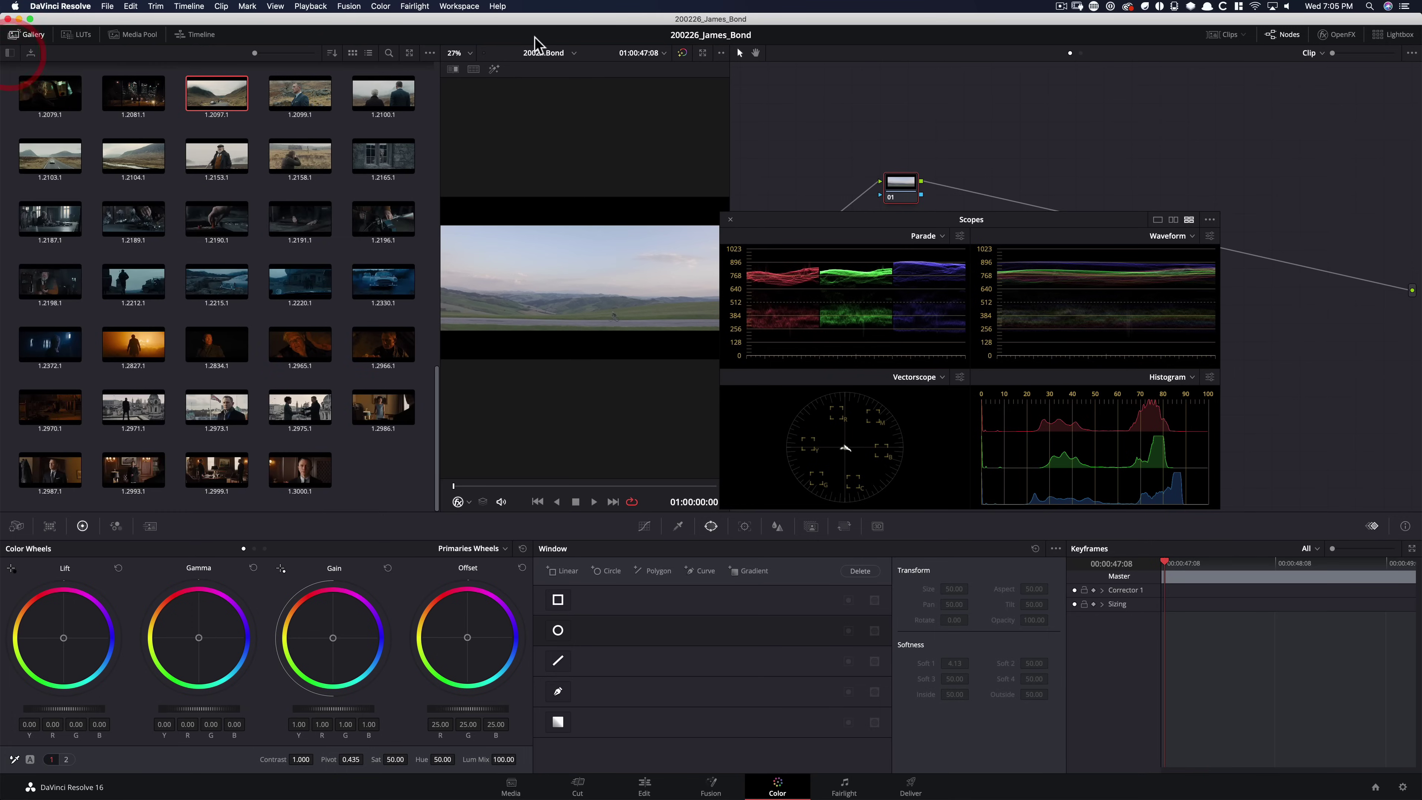
{"action": "left_click", "coordinate": [32, 35]}
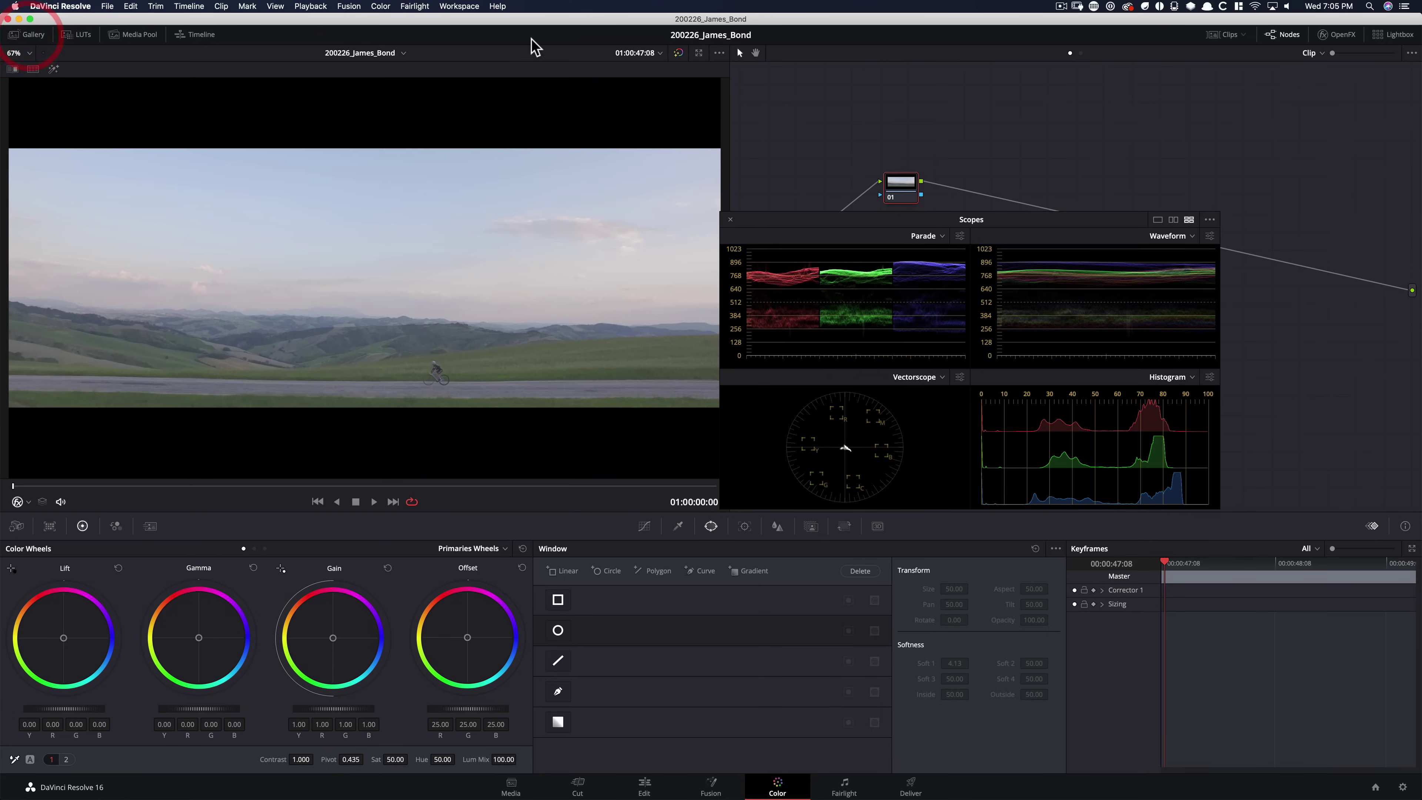
Turn on the split-screen comparison and set it to Selected Still Images.
{"action": "left_click", "coordinate": [32, 70]}
{"action": "left_click", "coordinate": [675, 70]}
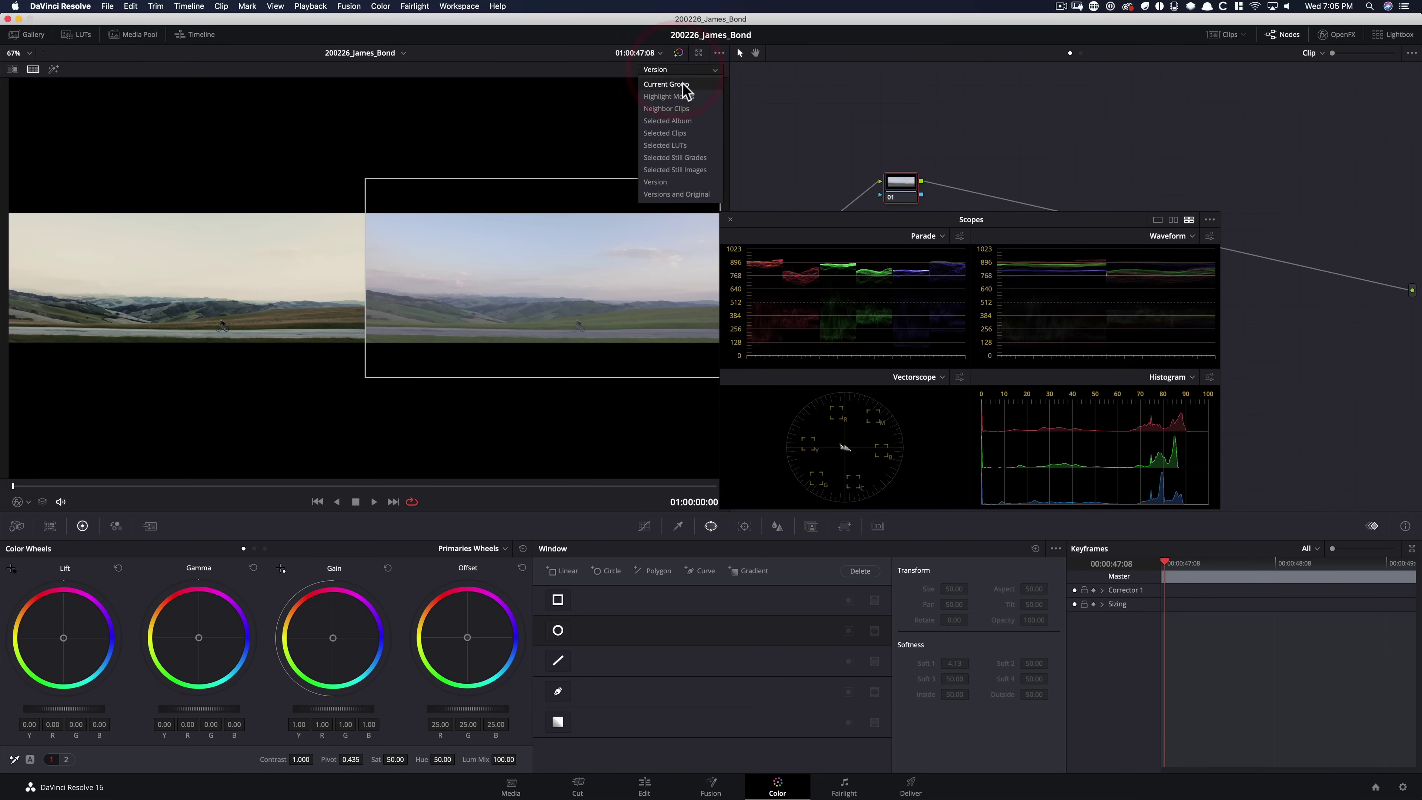
{"action": "left_click", "coordinate": [698, 169]}
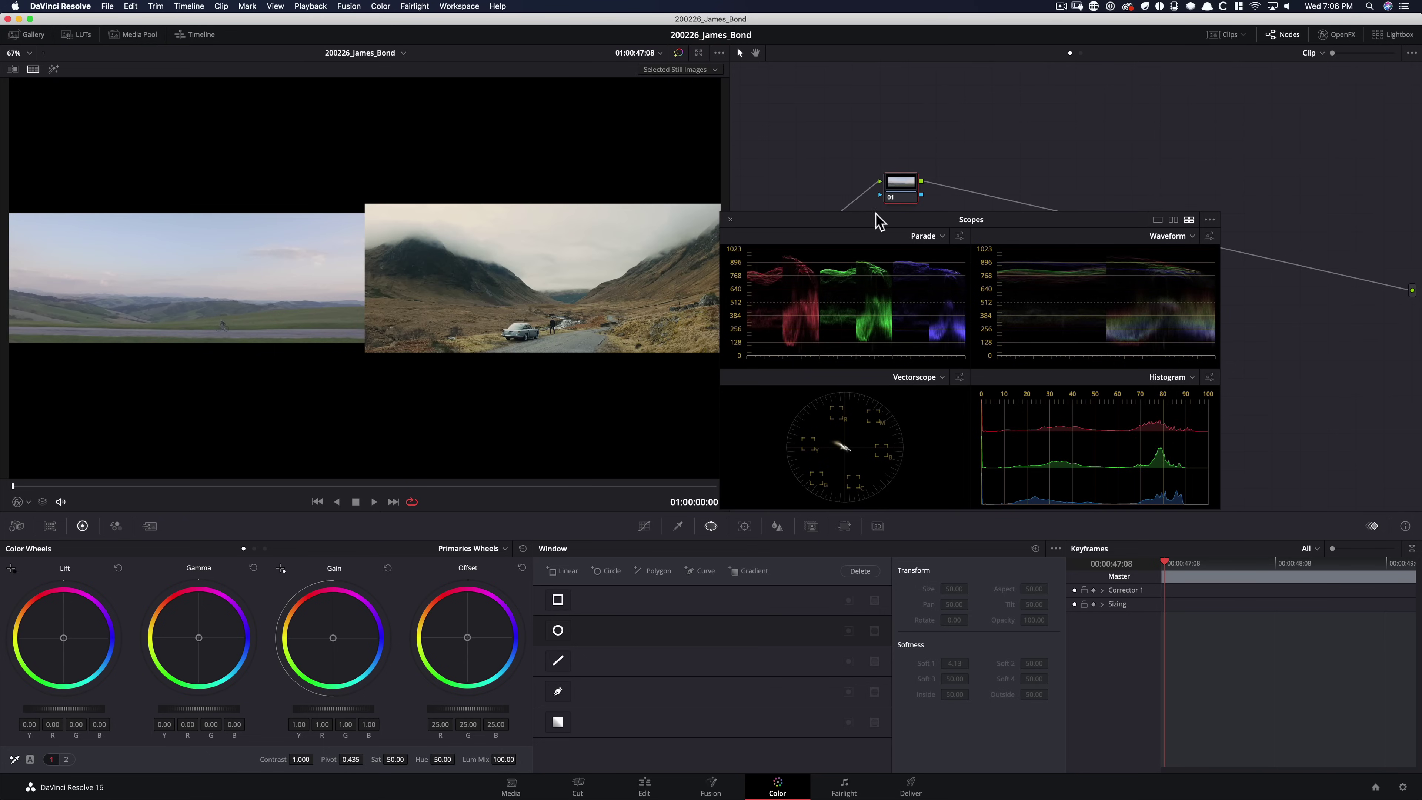
Move the scopes window clear of the node graph and widen the viewer to enlarge the side-by-side comparison.
{"action": "left_click_drag", "start_coordinate": [793, 224], "coordinate": [991, 509]}
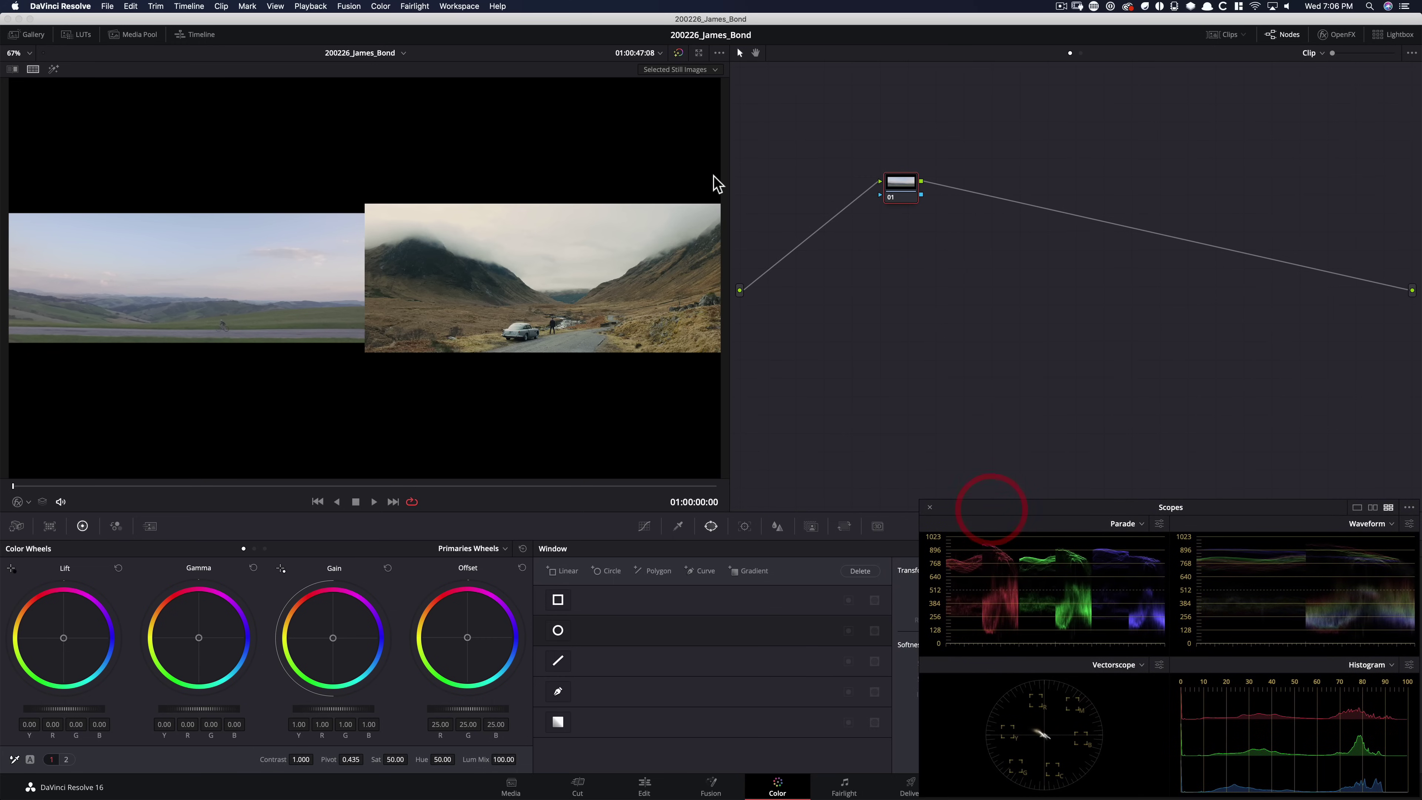
{"action": "left_click_drag", "start_coordinate": [733, 136], "coordinate": [1100, 161]}
{"action": "scroll", "coordinate": [1098, 162], "scroll_direction": "up", "scroll_amount": 3}
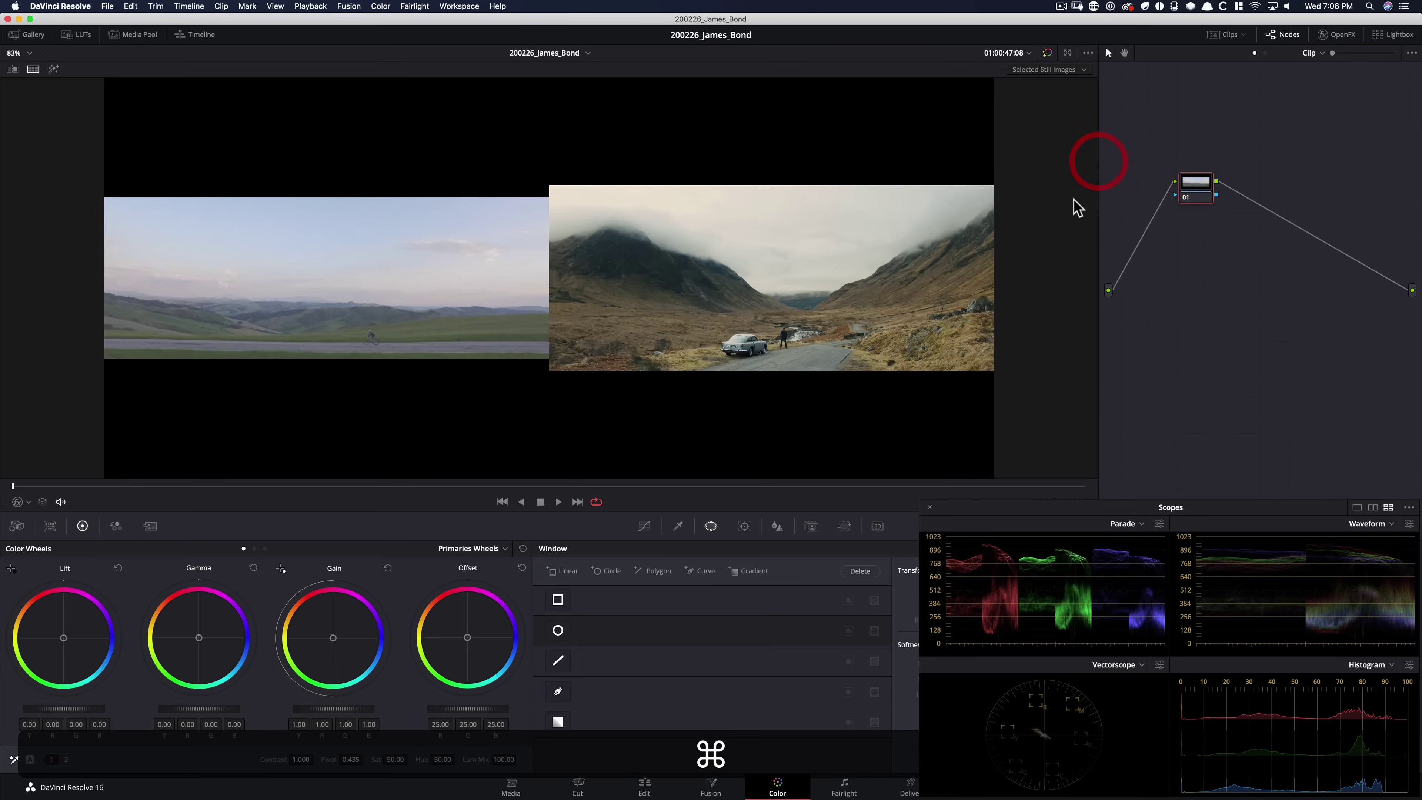
{"action": "mouse_move", "coordinate": [1097, 108]}
{"action": "left_mouse_down"}
{"action": "mouse_move", "coordinate": [1152, 102]}
{"action": "mouse_move", "coordinate": [1109, 118]}
{"action": "left_mouse_up"}
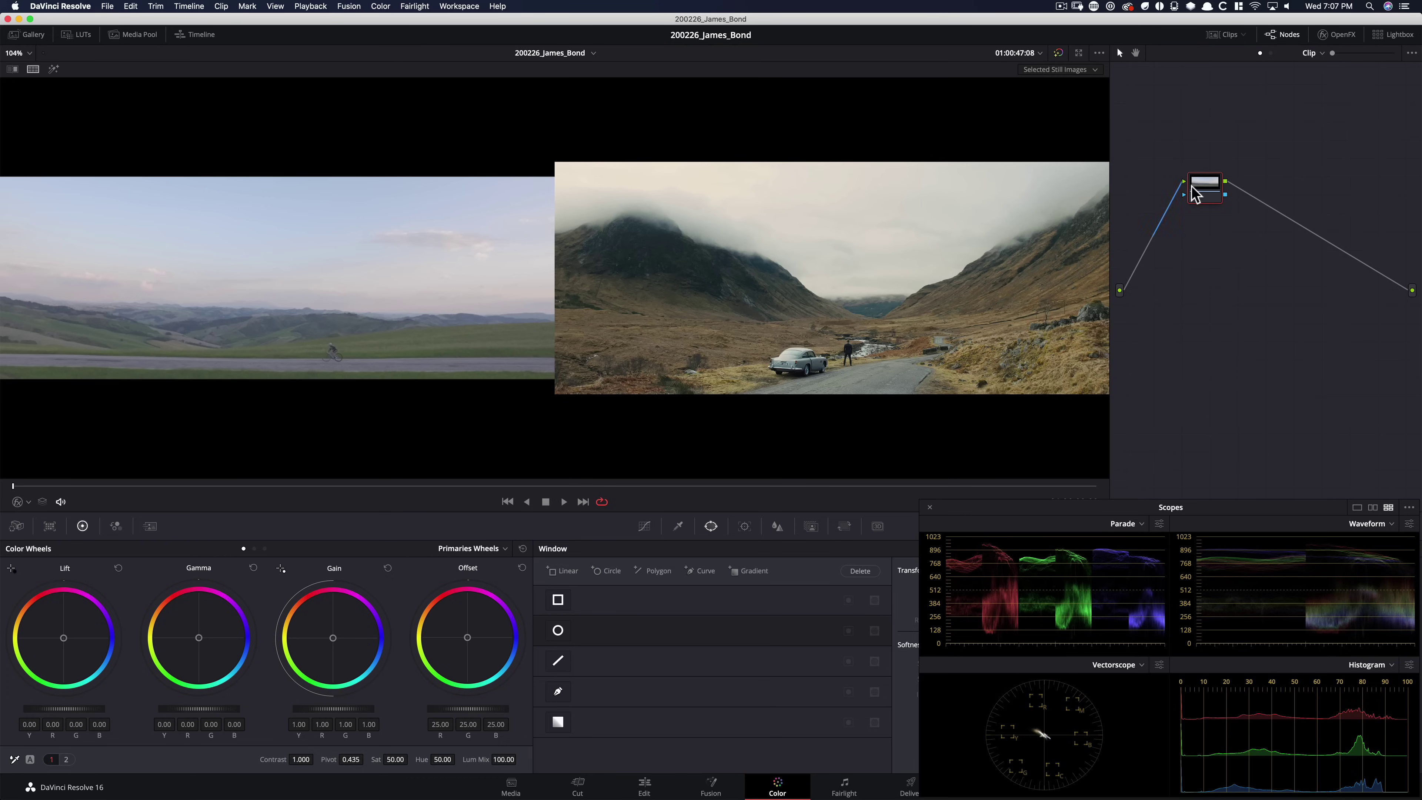
Move node 01 to the upper-left of the node graph and add a serial node placed directly beneath it.
{"action": "left_click_drag", "start_coordinate": [1200, 189], "coordinate": [1151, 158]}
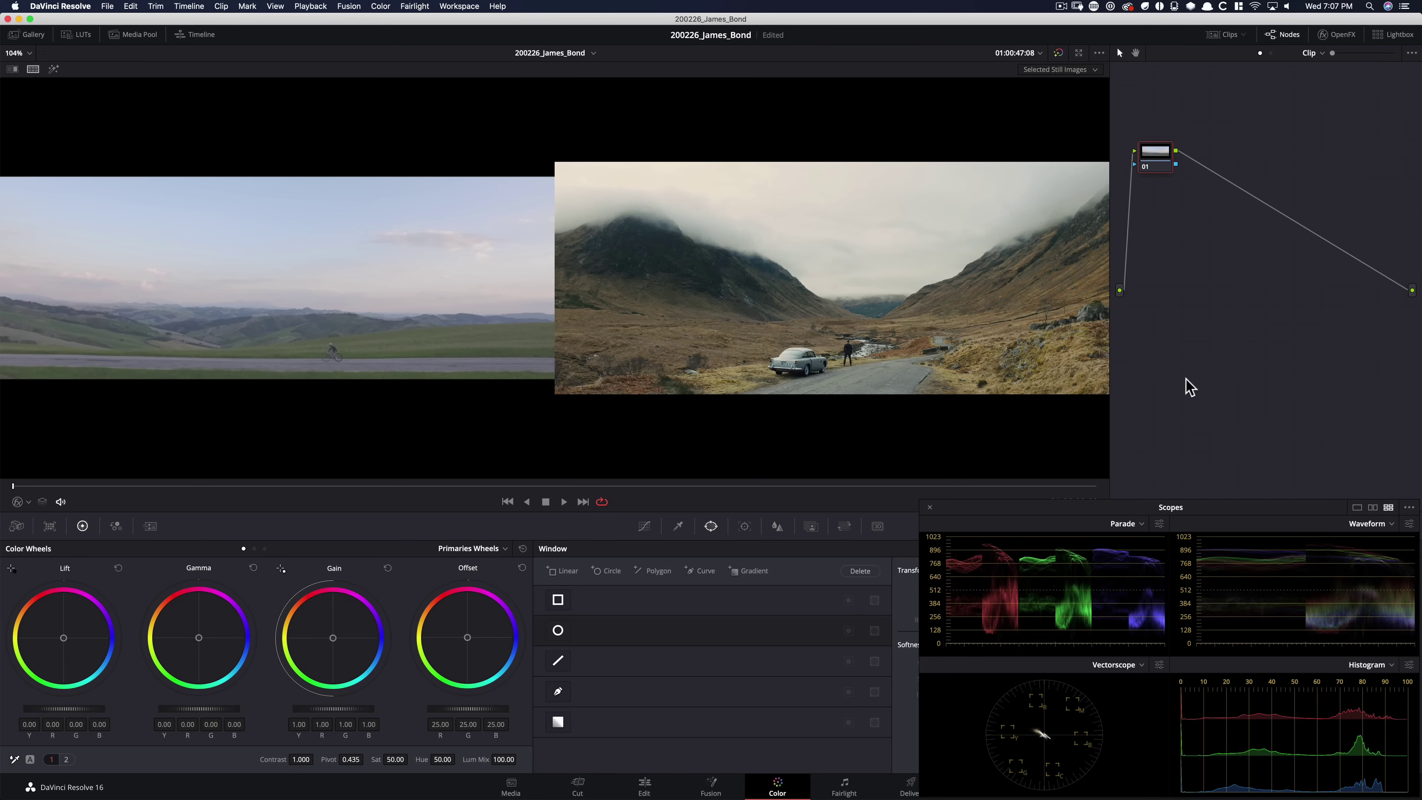
{"action": "key", "text": "alt+s"}
{"action": "left_click_drag", "start_coordinate": [1216, 161], "coordinate": [1159, 208]}
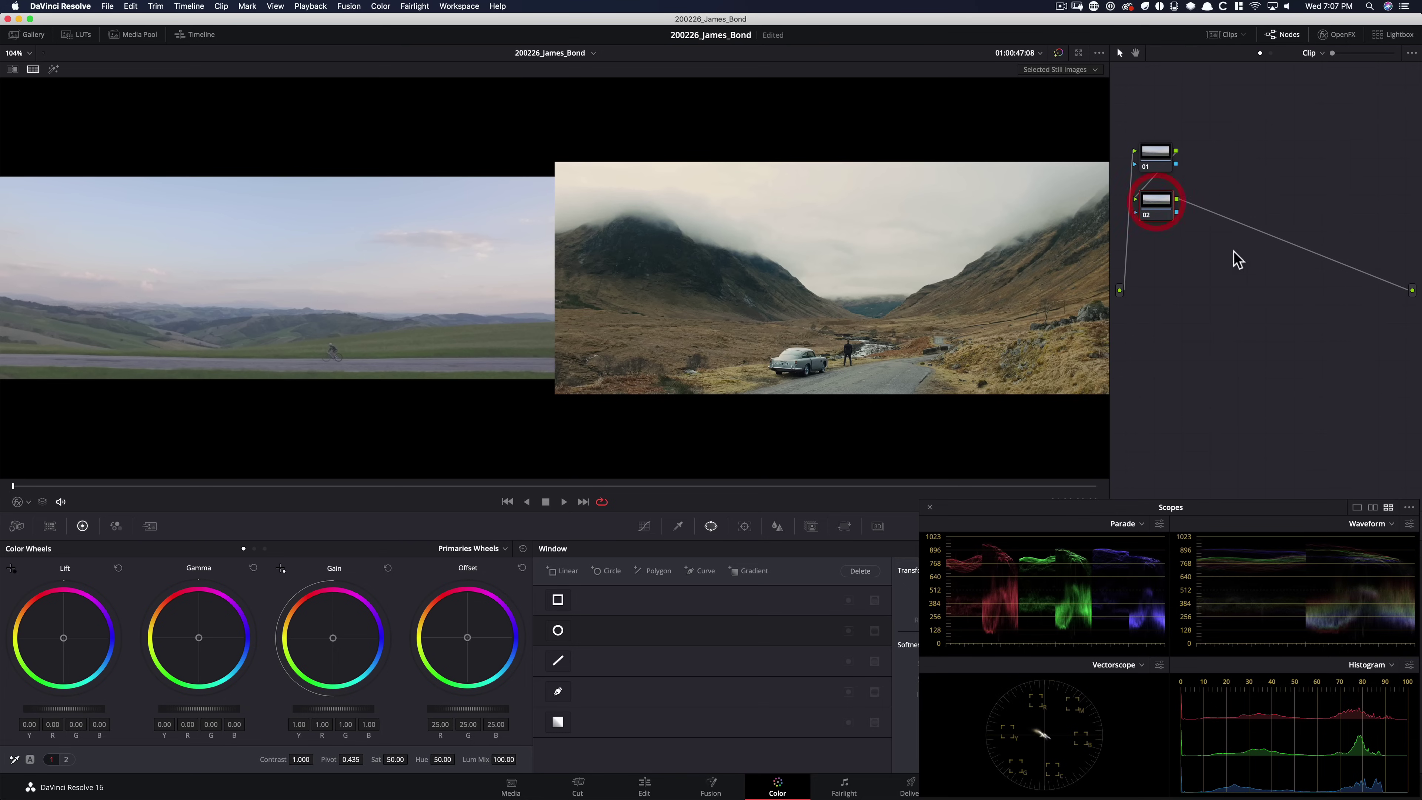
Extend the row with three more serial nodes after node 02.
{"action": "key", "text": "alt+s"}
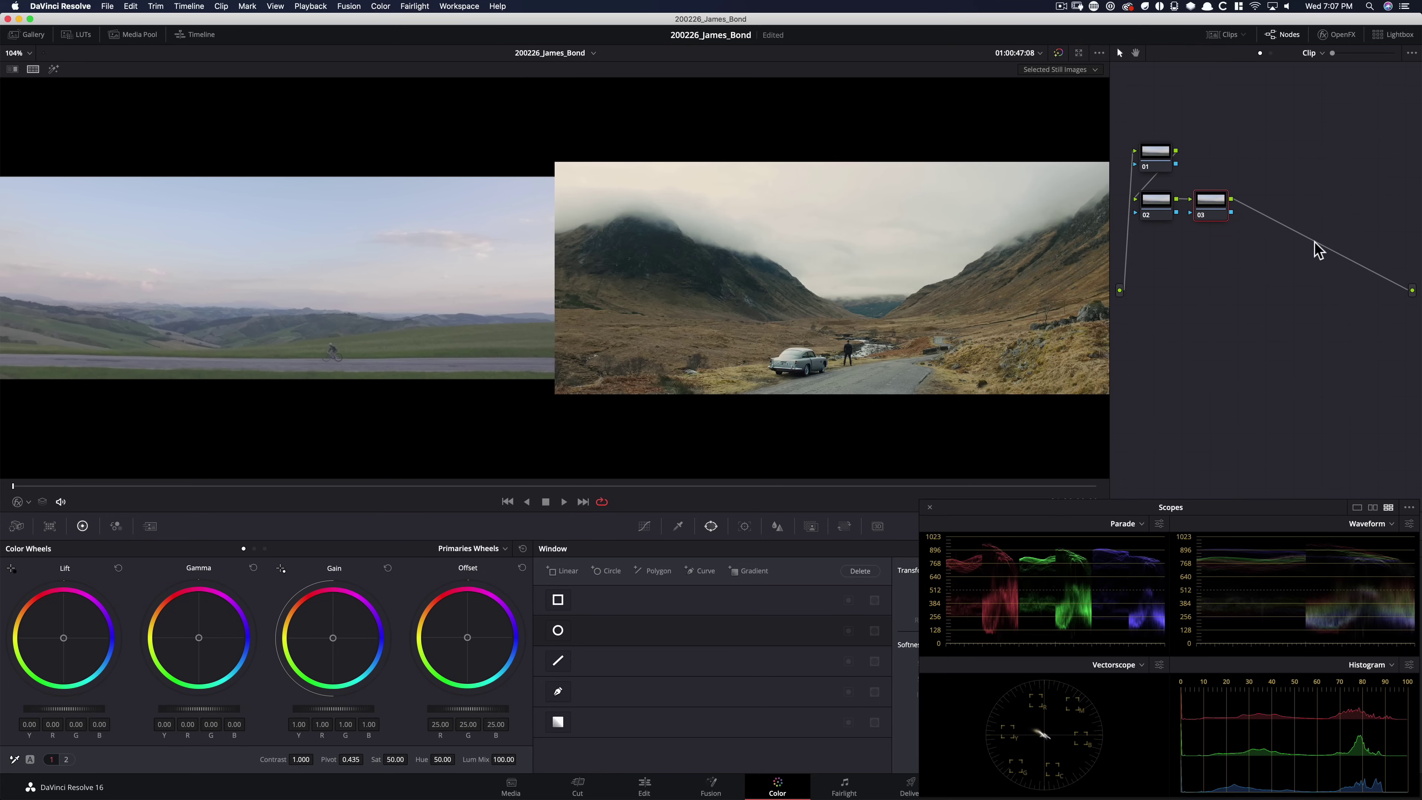
{"action": "key", "text": "alt+s"}
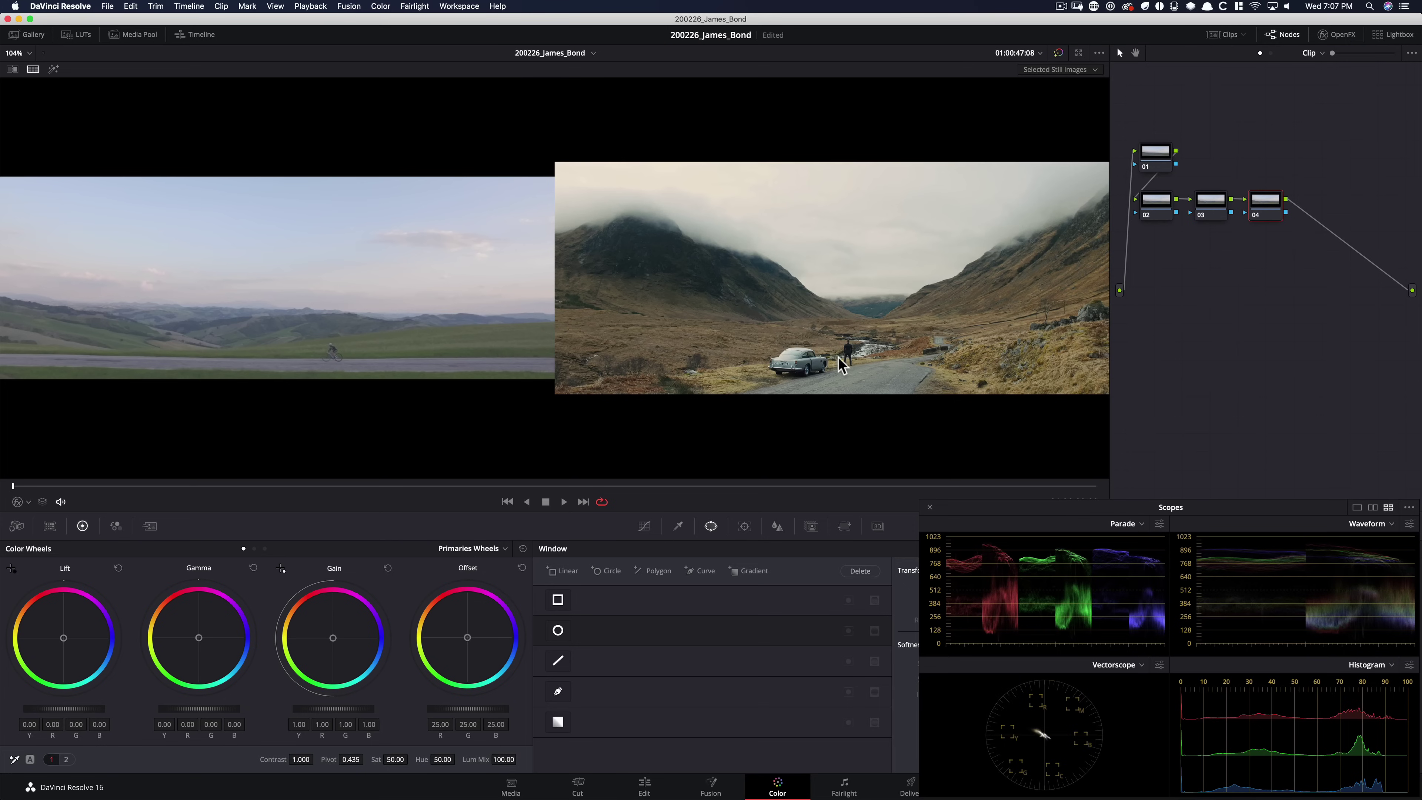
{"action": "key", "text": "super+s"}
{"action": "key", "text": "alt+s"}
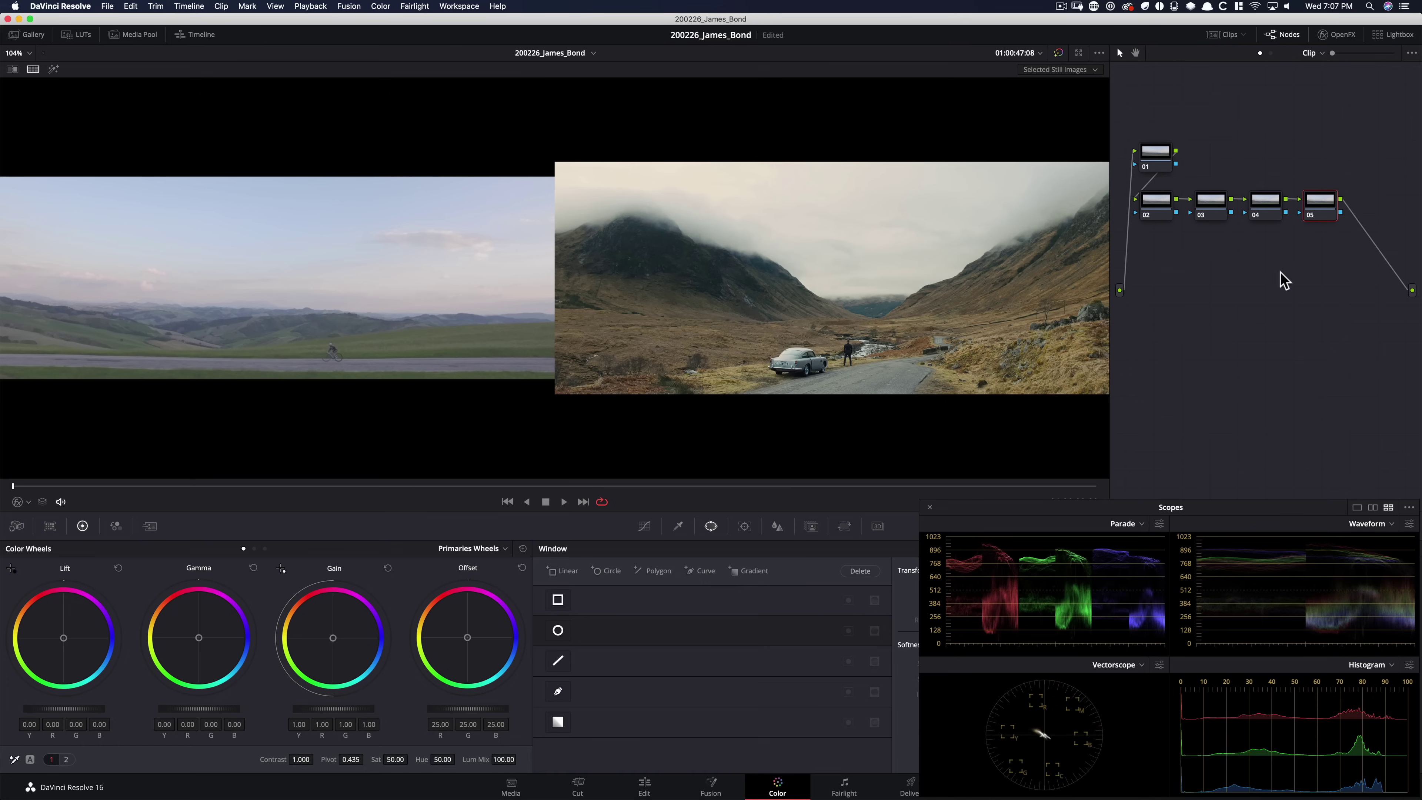
Add four layer nodes stacked beneath node 05, all feeding one layer mixer.
{"action": "key", "text": "alt+l"}
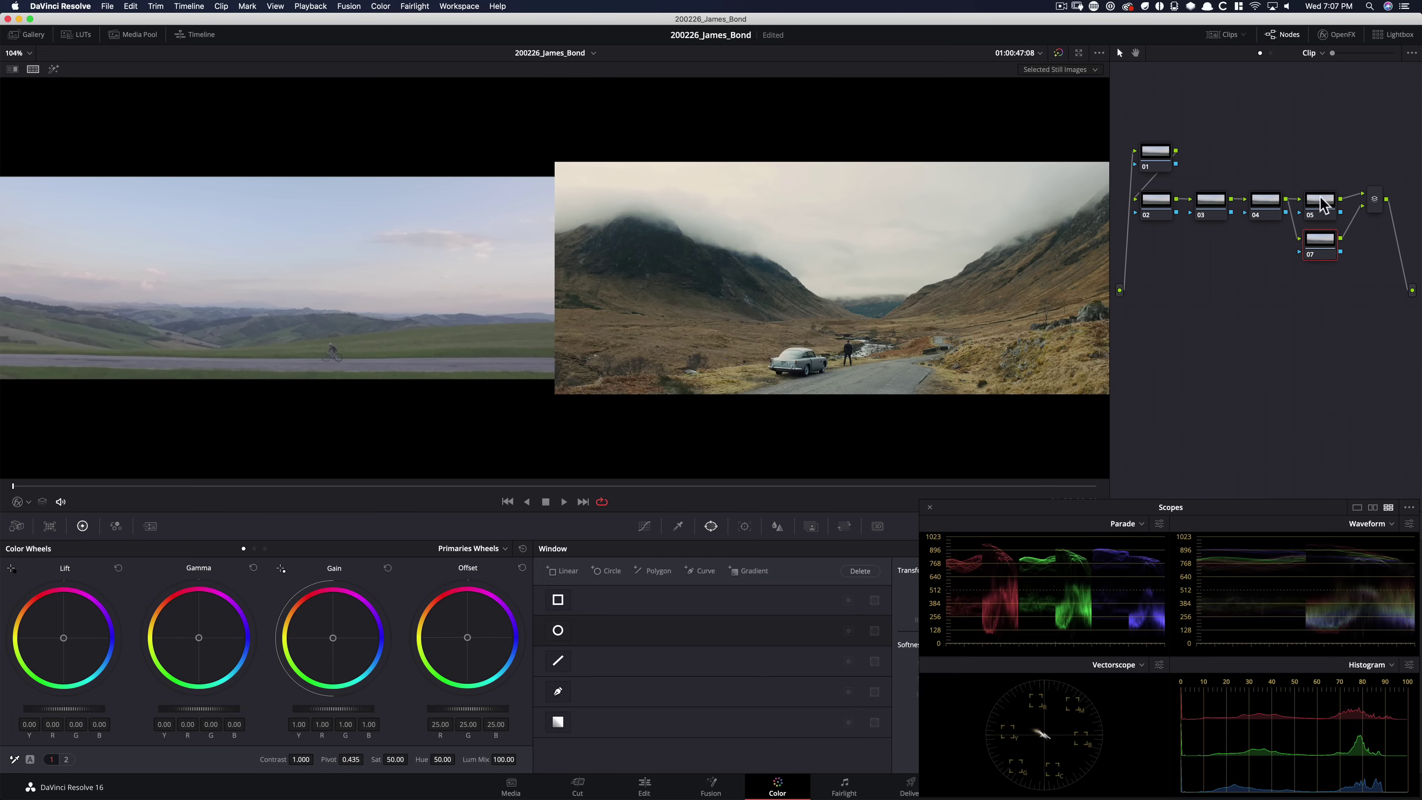
{"action": "key", "text": "alt+l"}
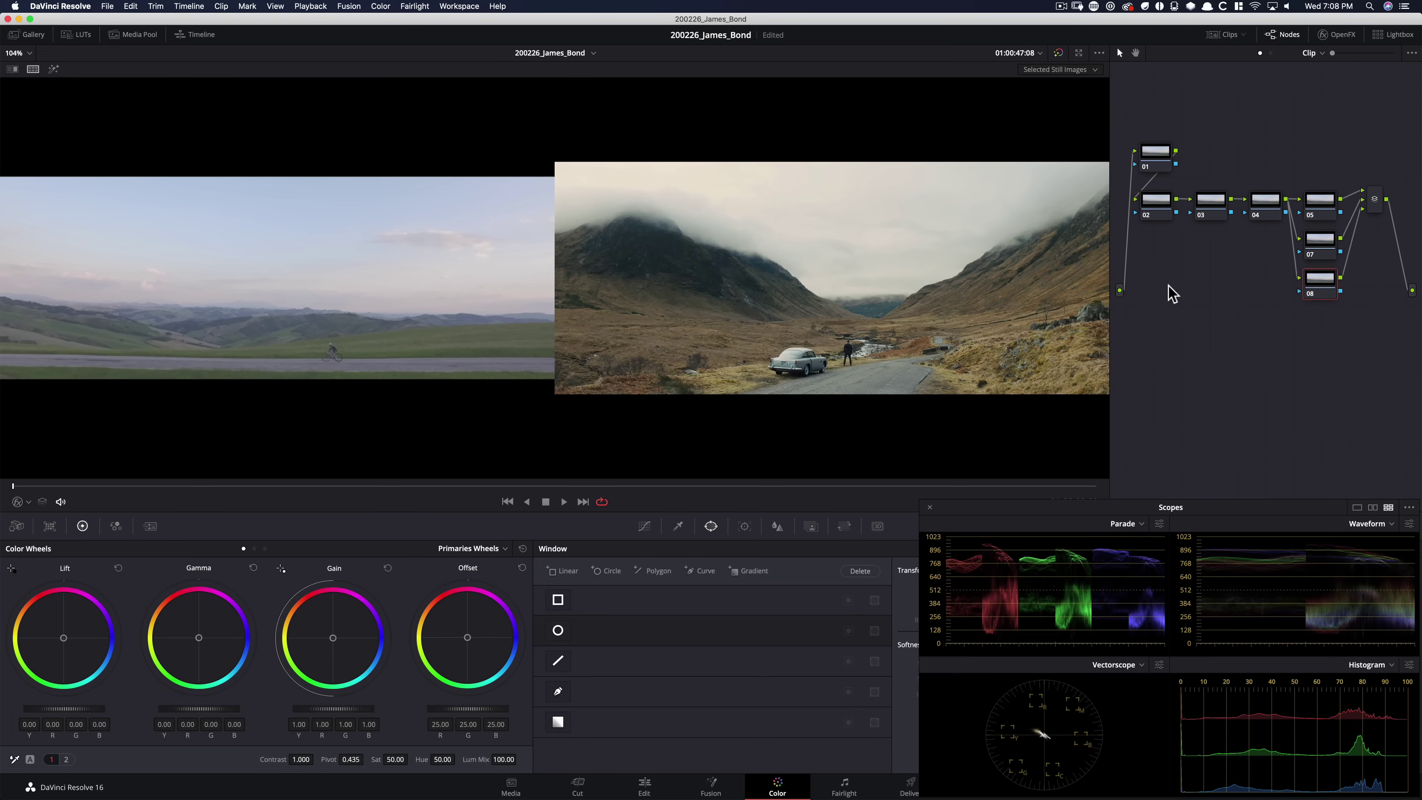
{"action": "key", "text": "alt+l"}
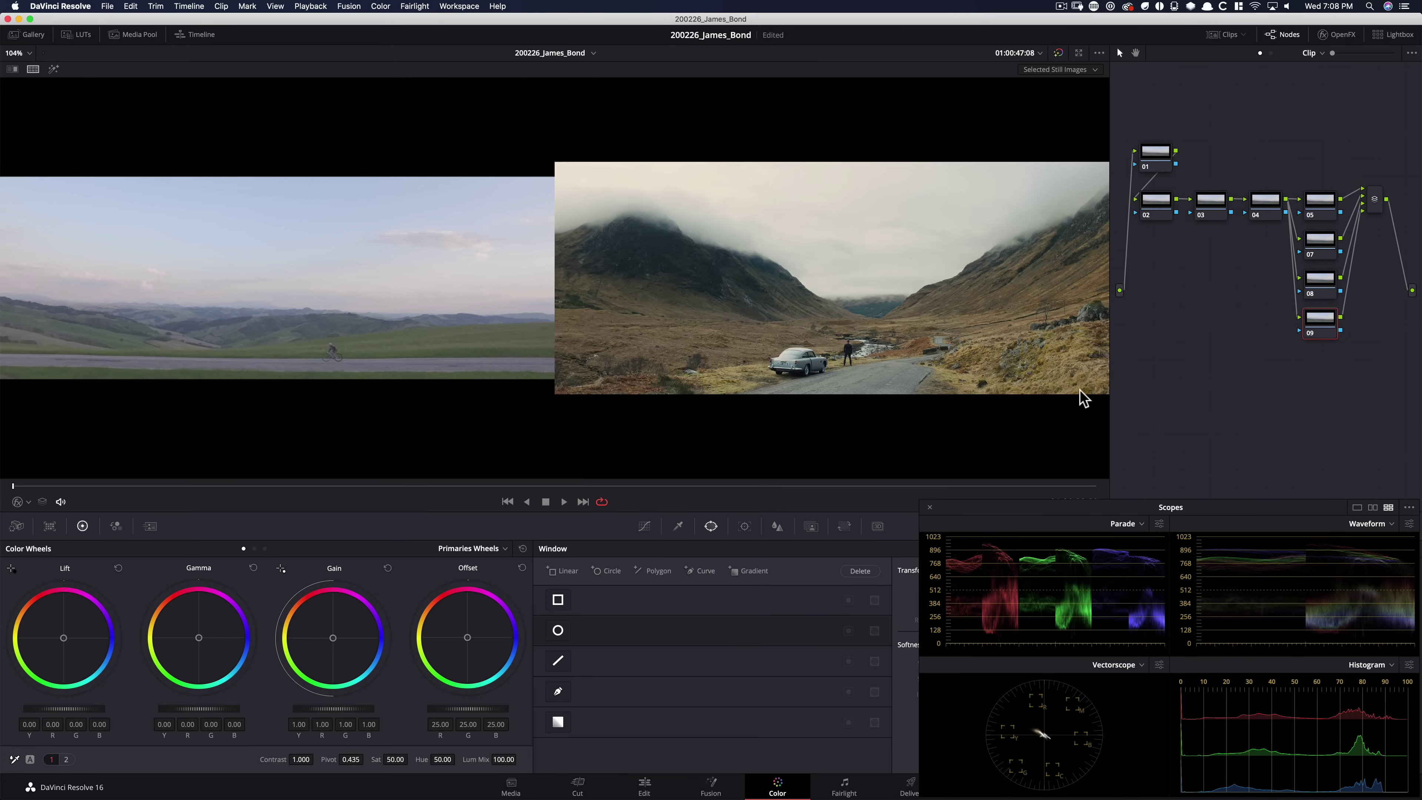
{"action": "key", "text": "alt+l"}
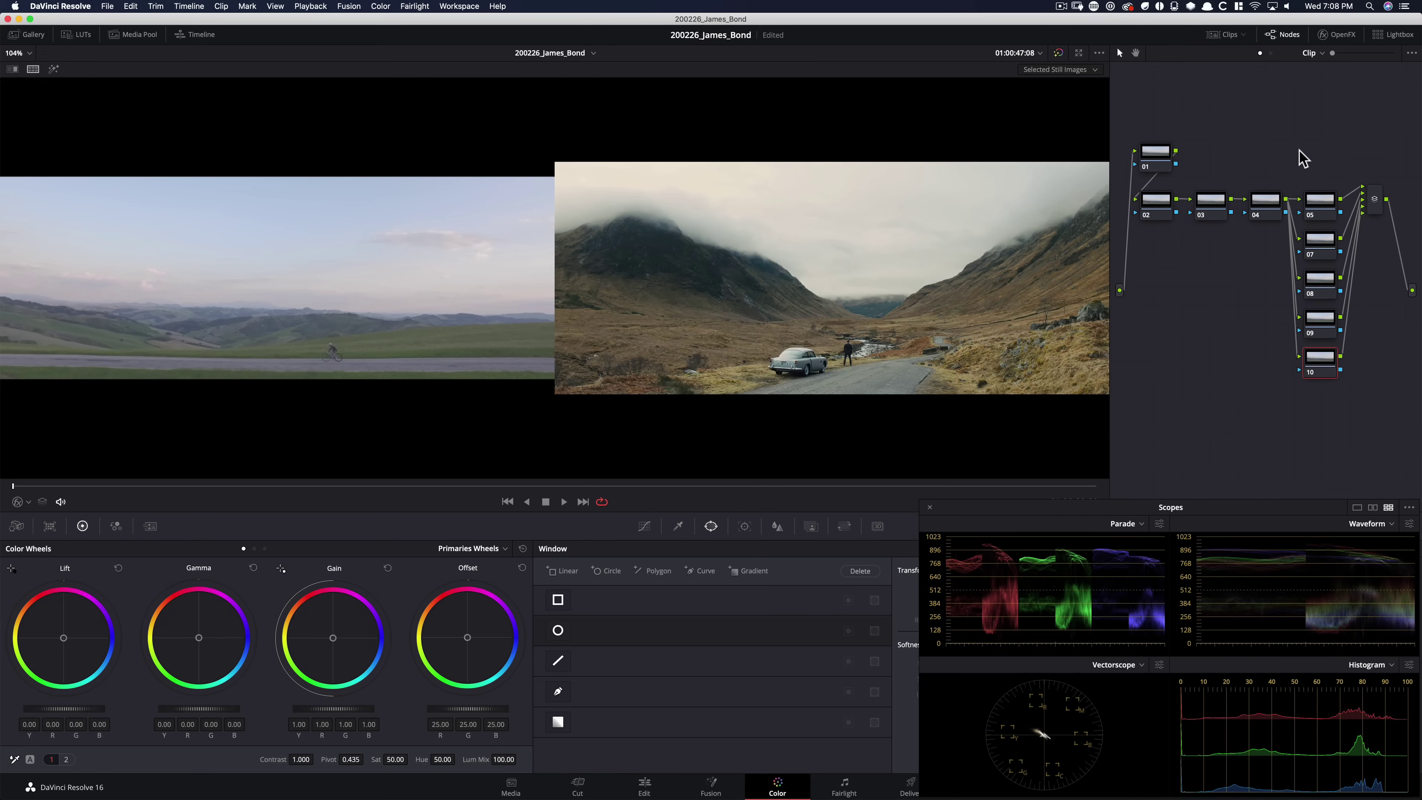
{"action": "scroll", "coordinate": [1287, 110], "scroll_direction": "right", "scroll_amount": 2}
{"action": "left_click", "coordinate": [1255, 108]}
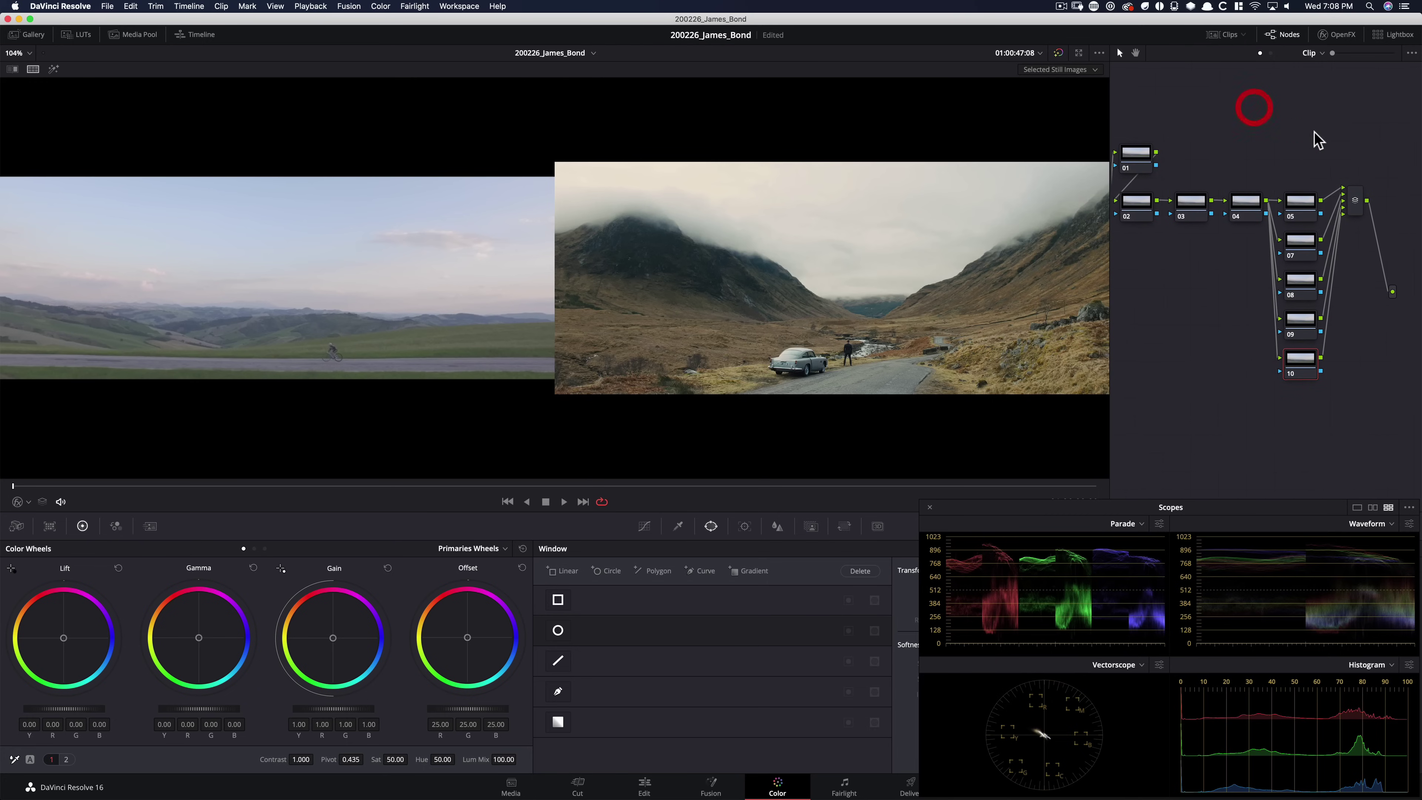
Add a serial node after the layer mixer and place it in line with the upper row.
{"action": "left_click", "coordinate": [1352, 207]}
{"action": "key", "text": "alt+s"}
{"action": "left_click_drag", "start_coordinate": [1153, 240], "coordinate": [1390, 207]}
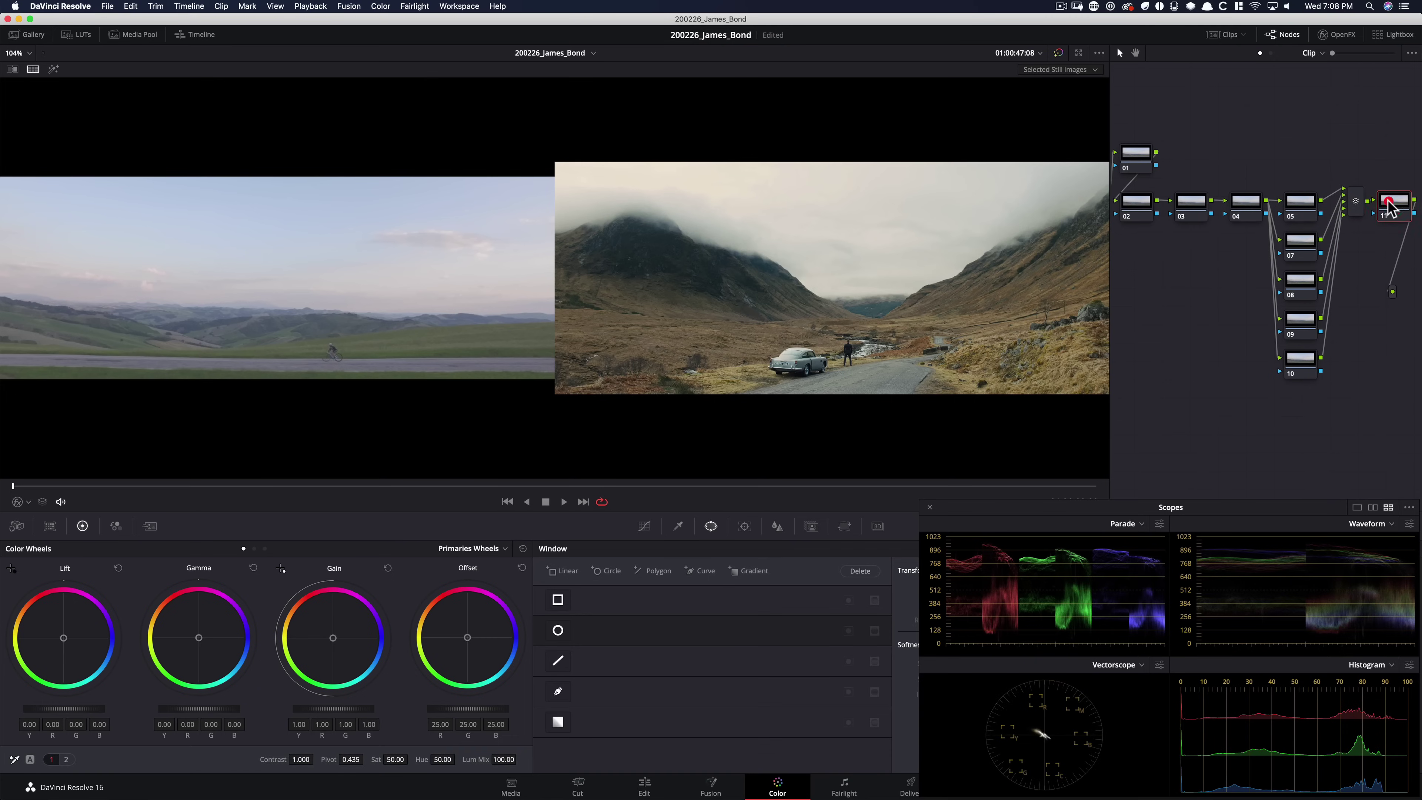
Add four more serial nodes after node 11, arranged in a second row beneath the layer nodes.
{"action": "key", "text": "alt+s"}
{"action": "left_click_drag", "start_coordinate": [1145, 247], "coordinate": [1139, 405]}
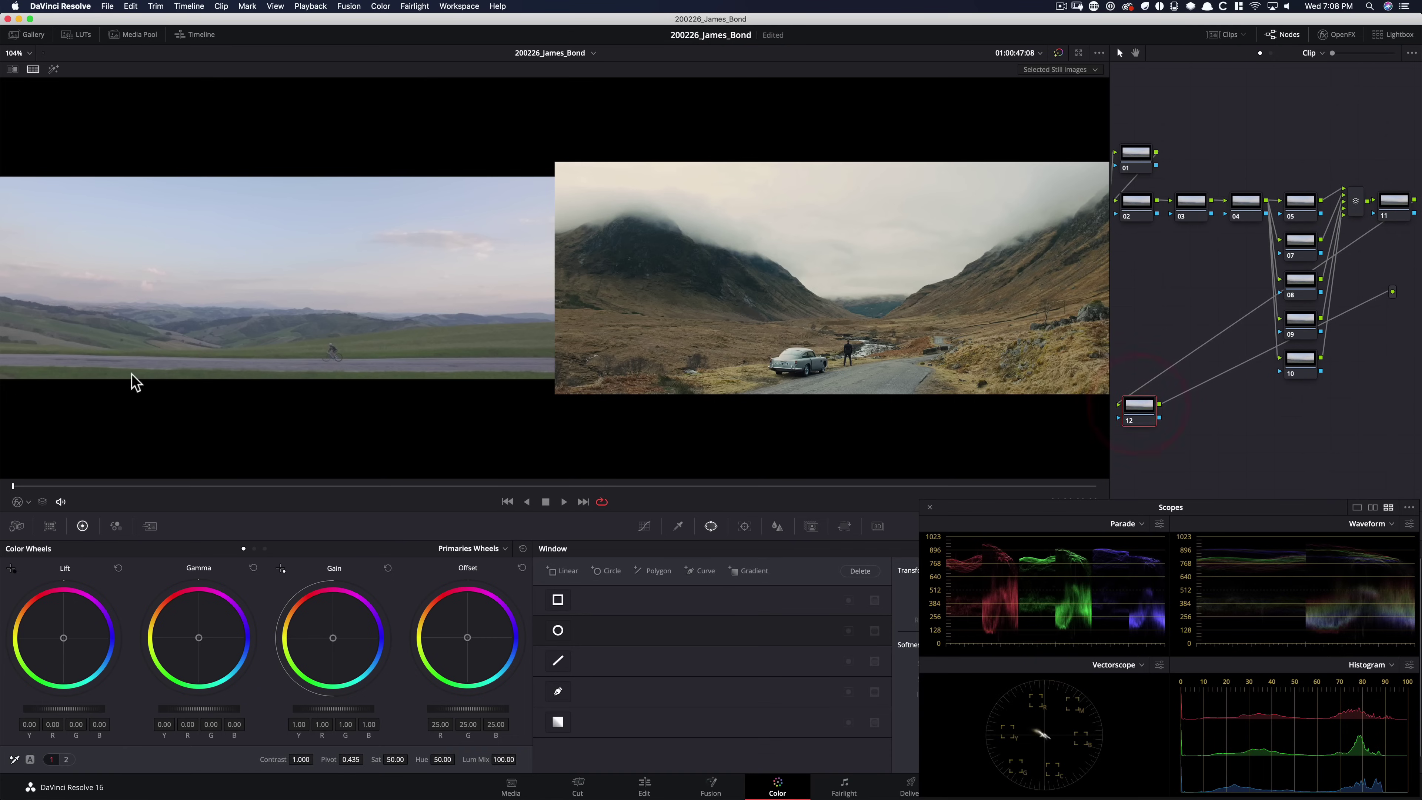
{"action": "key", "text": "alt+s"}
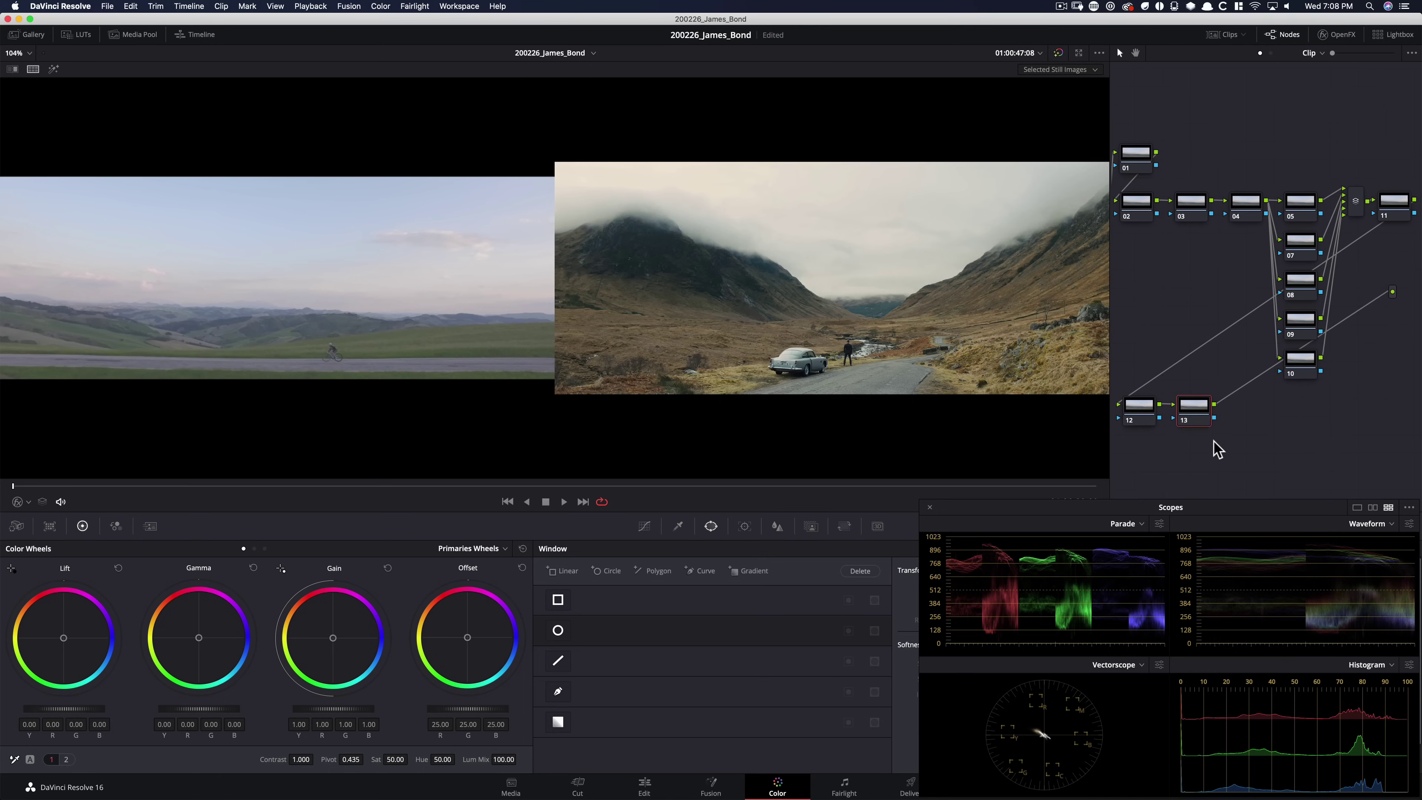
{"action": "key", "text": "alt+s"}
{"action": "key", "text": "alt+s"}
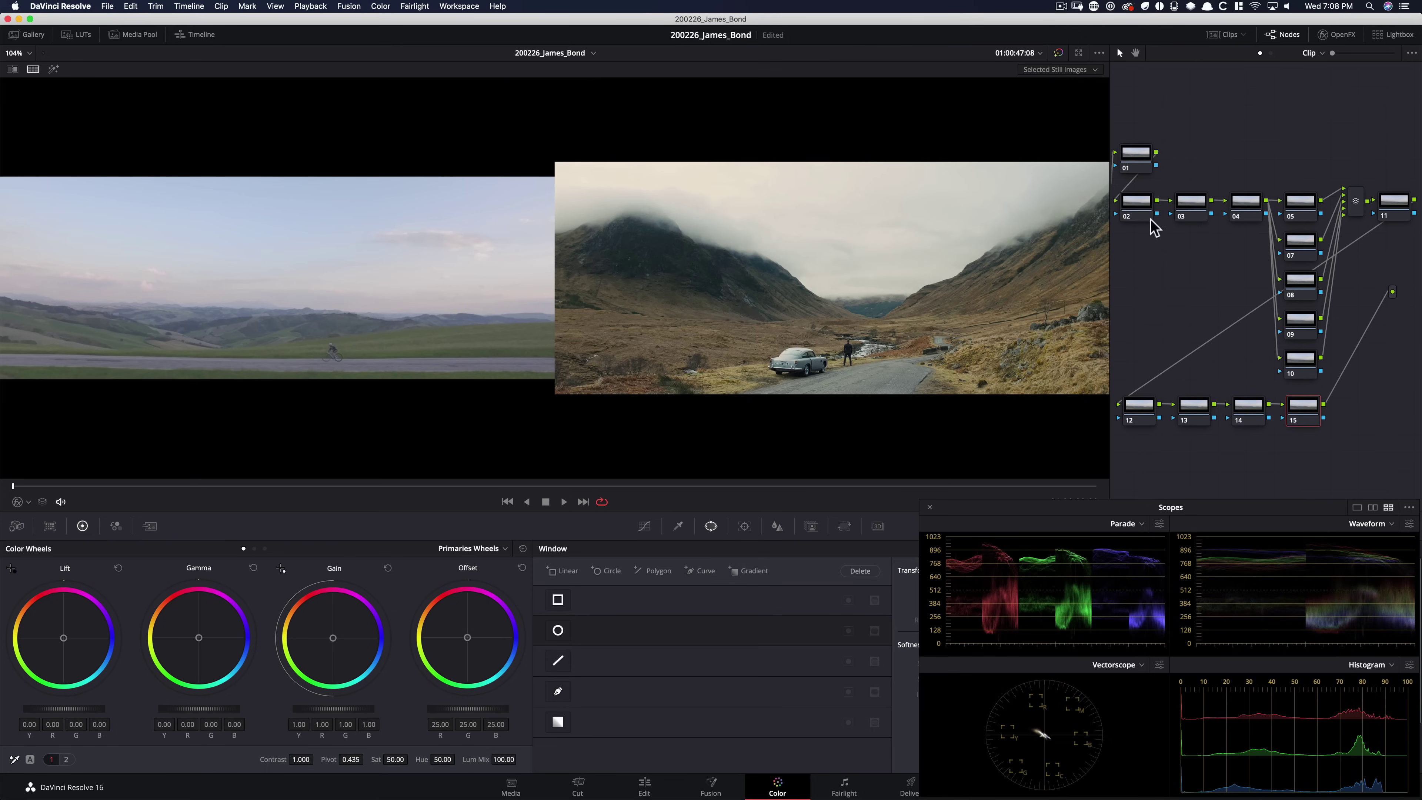
Balance node 02's tonal range with contrast 1.503, lift -0.04, gamma 0.11 and gain 0.83.
{"action": "left_click", "coordinate": [1136, 206]}
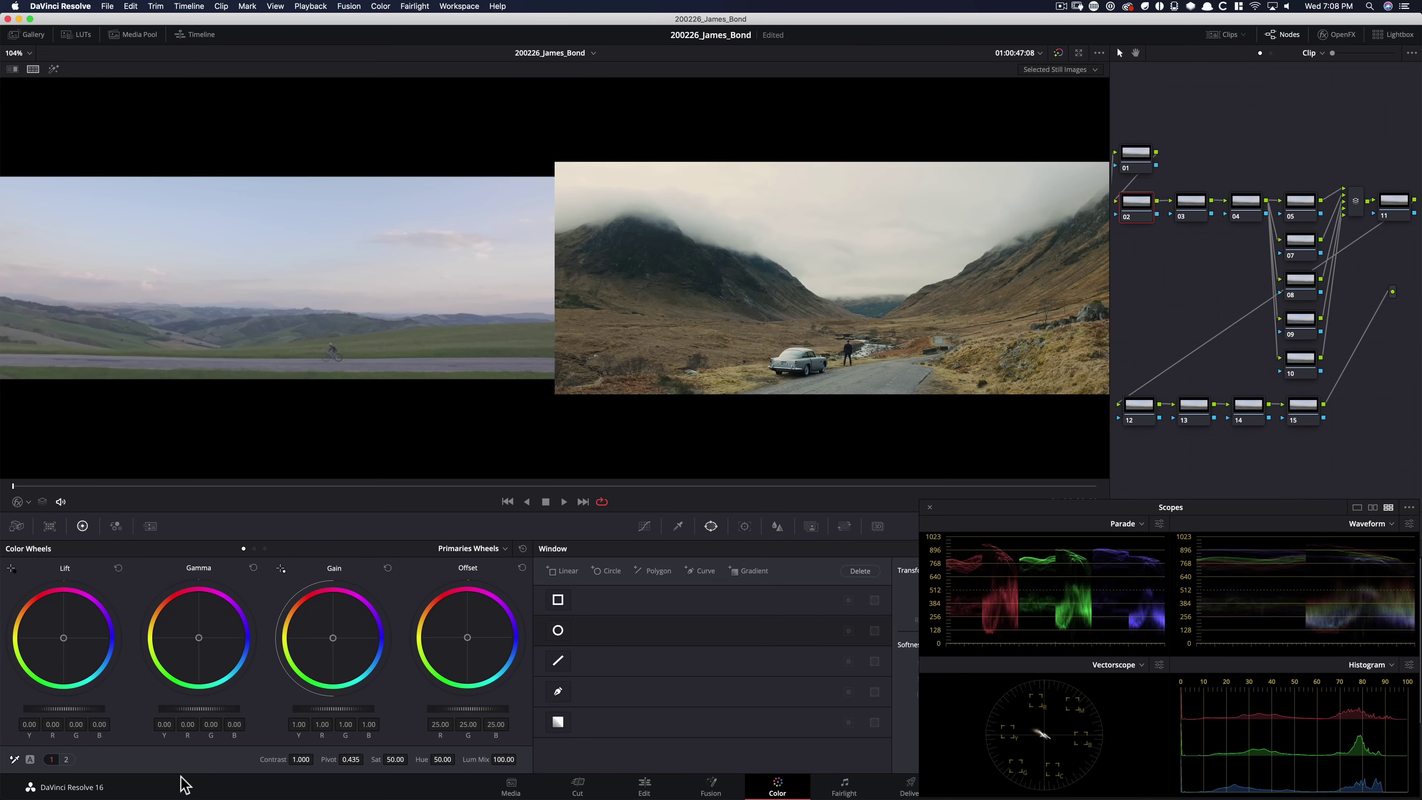
{"action": "left_click_drag", "start_coordinate": [297, 760], "coordinate": [341, 760]}
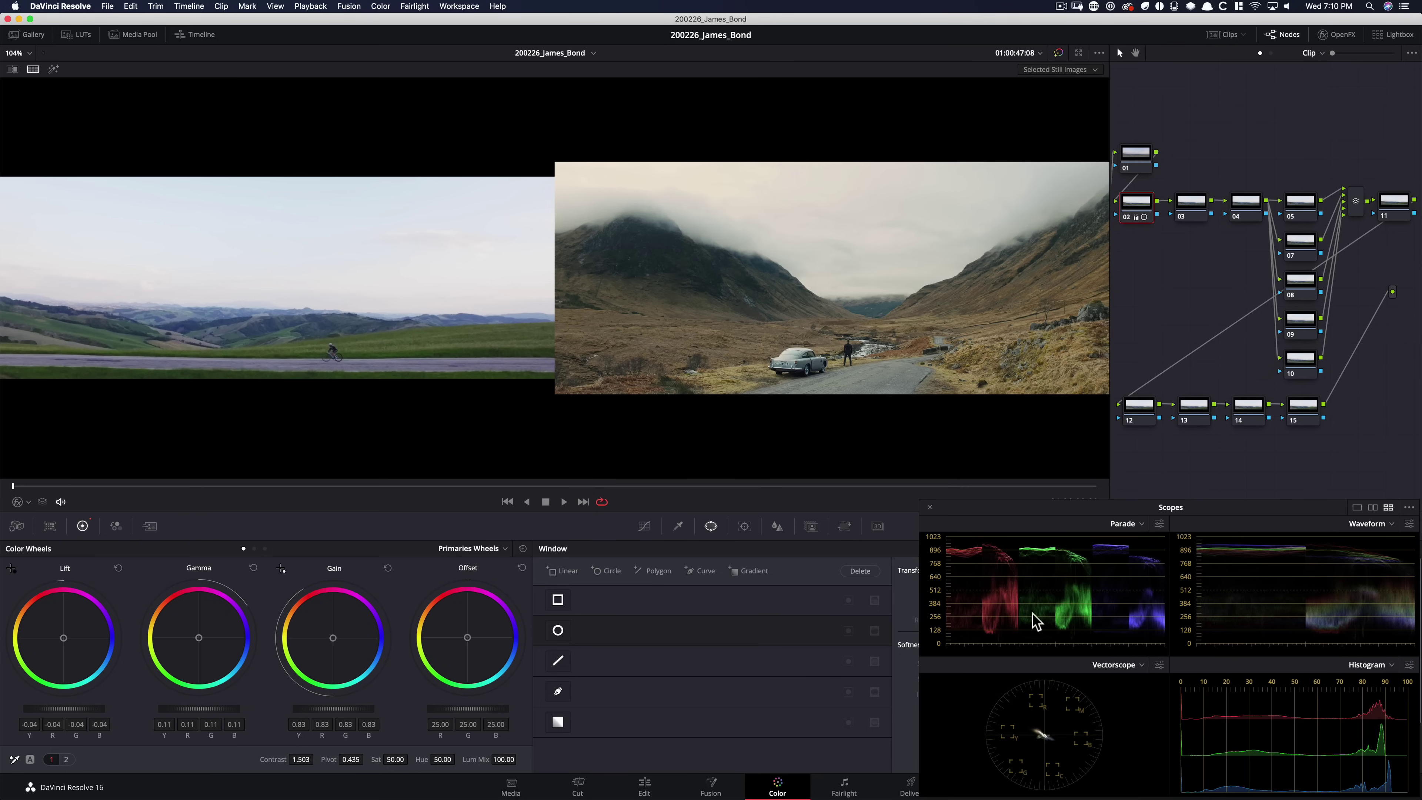
Warm the highlights on node 04 with gain Y 0.99, R 1.04, G 0.99, B 0.89, and compare the node off and on.
{"action": "left_click", "coordinate": [1241, 214]}
{"action": "left_click", "coordinate": [1240, 212]}
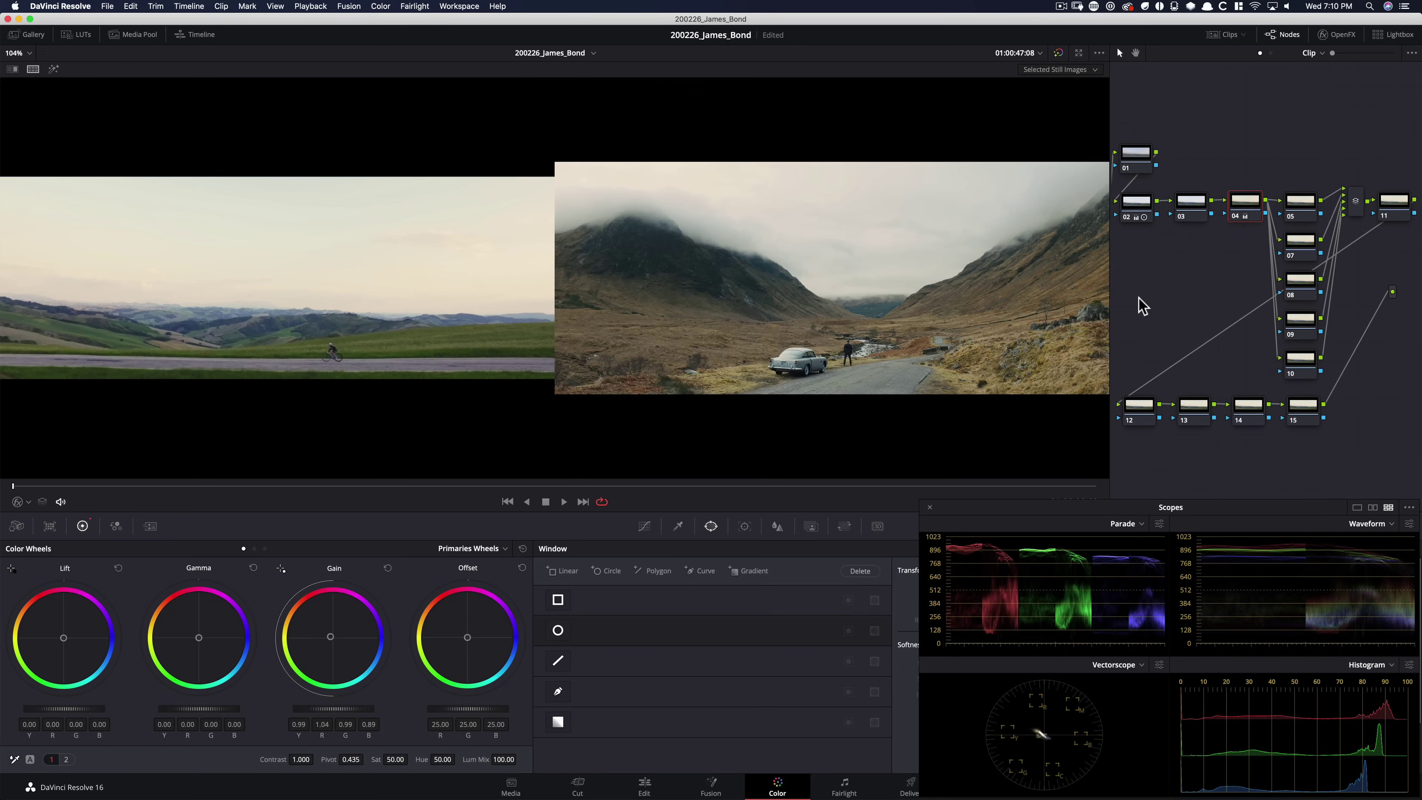
{"action": "key", "text": "super+d"}
{"action": "key", "text": "super+d"}
{"action": "key", "text": "super"}
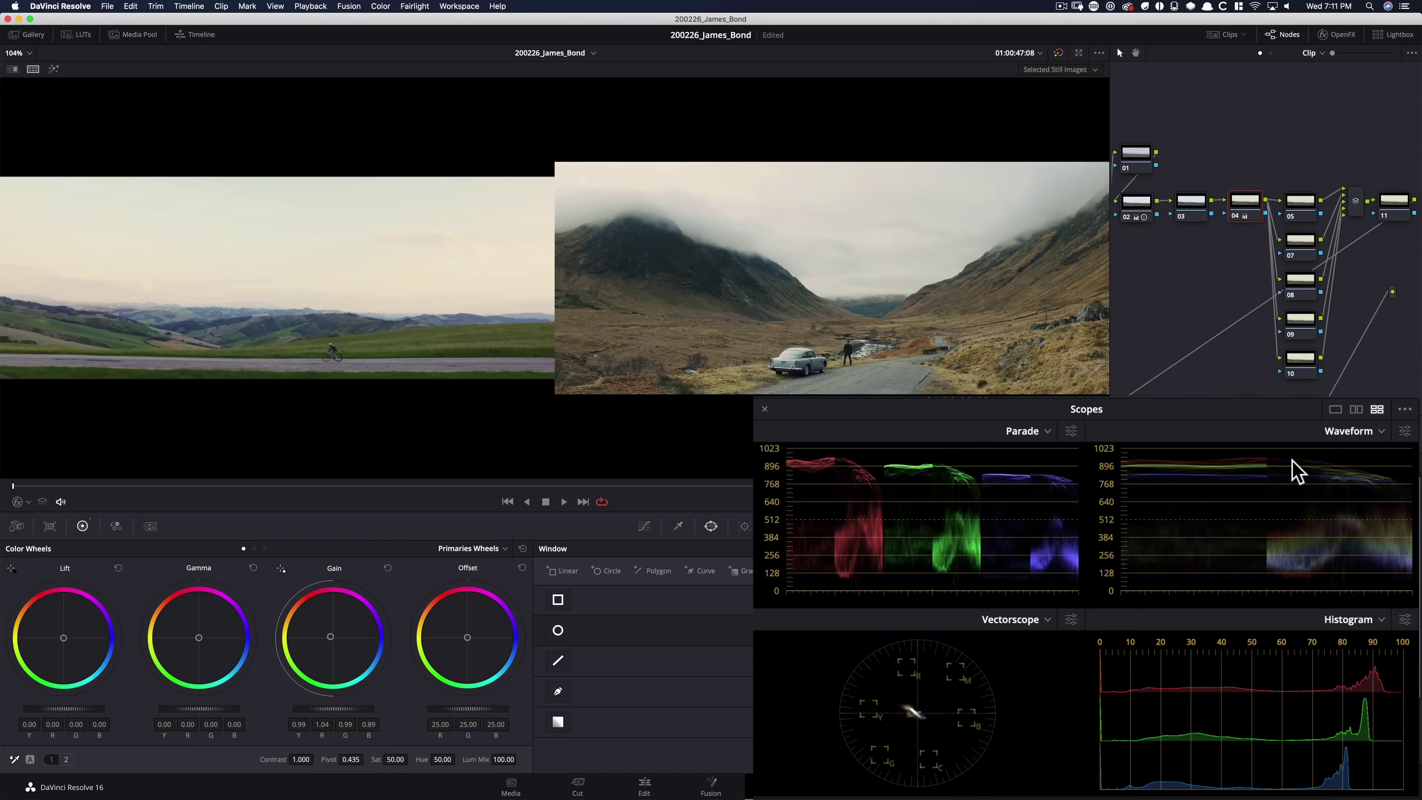
{"action": "key", "text": "super"}
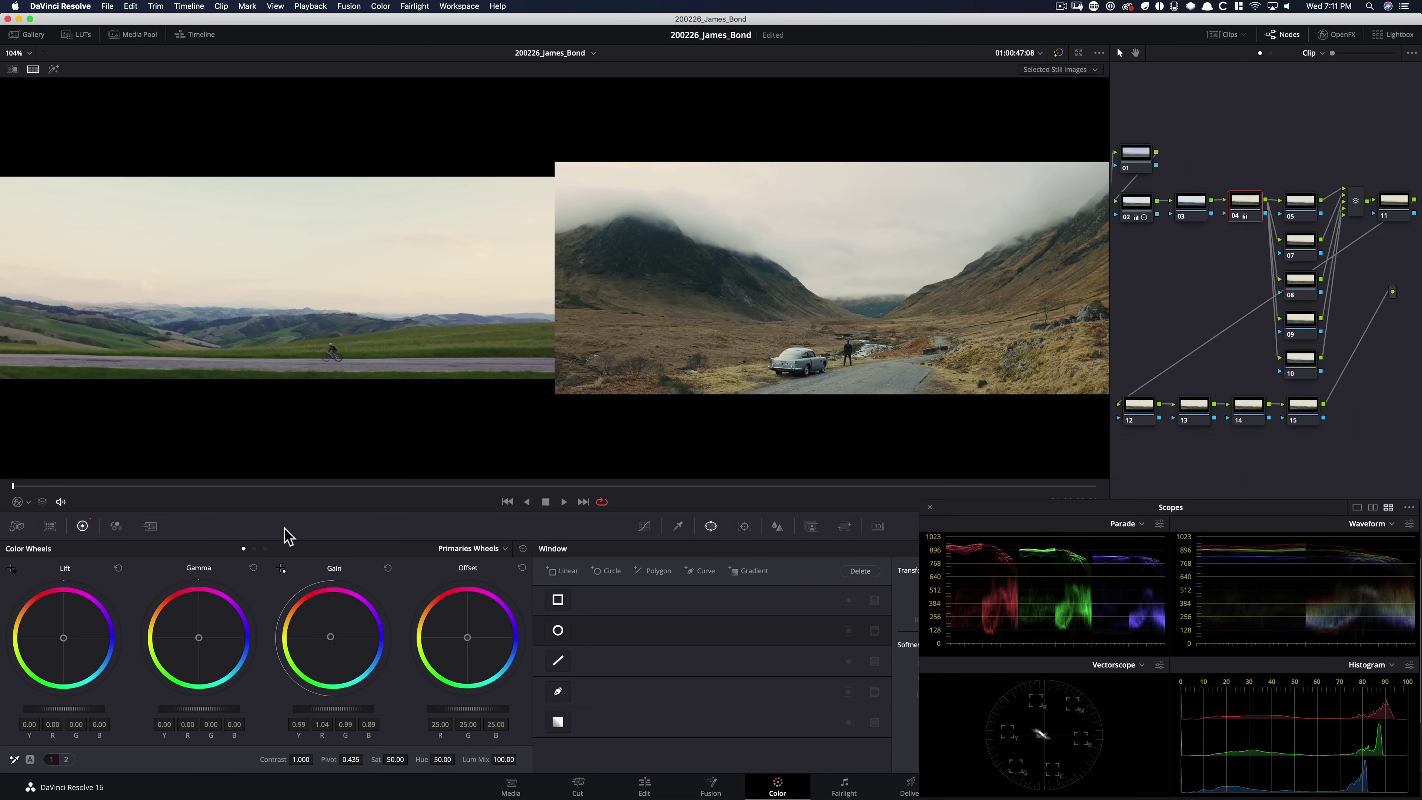
Refine node 04's balance with gamma R 0.01, G 0.01, B -0.04, lift R -0.01, B 0.01 and gain R 1.03, G 0.98, B 0.92.
{"action": "left_click_drag", "start_coordinate": [197, 618], "coordinate": [200, 615]}
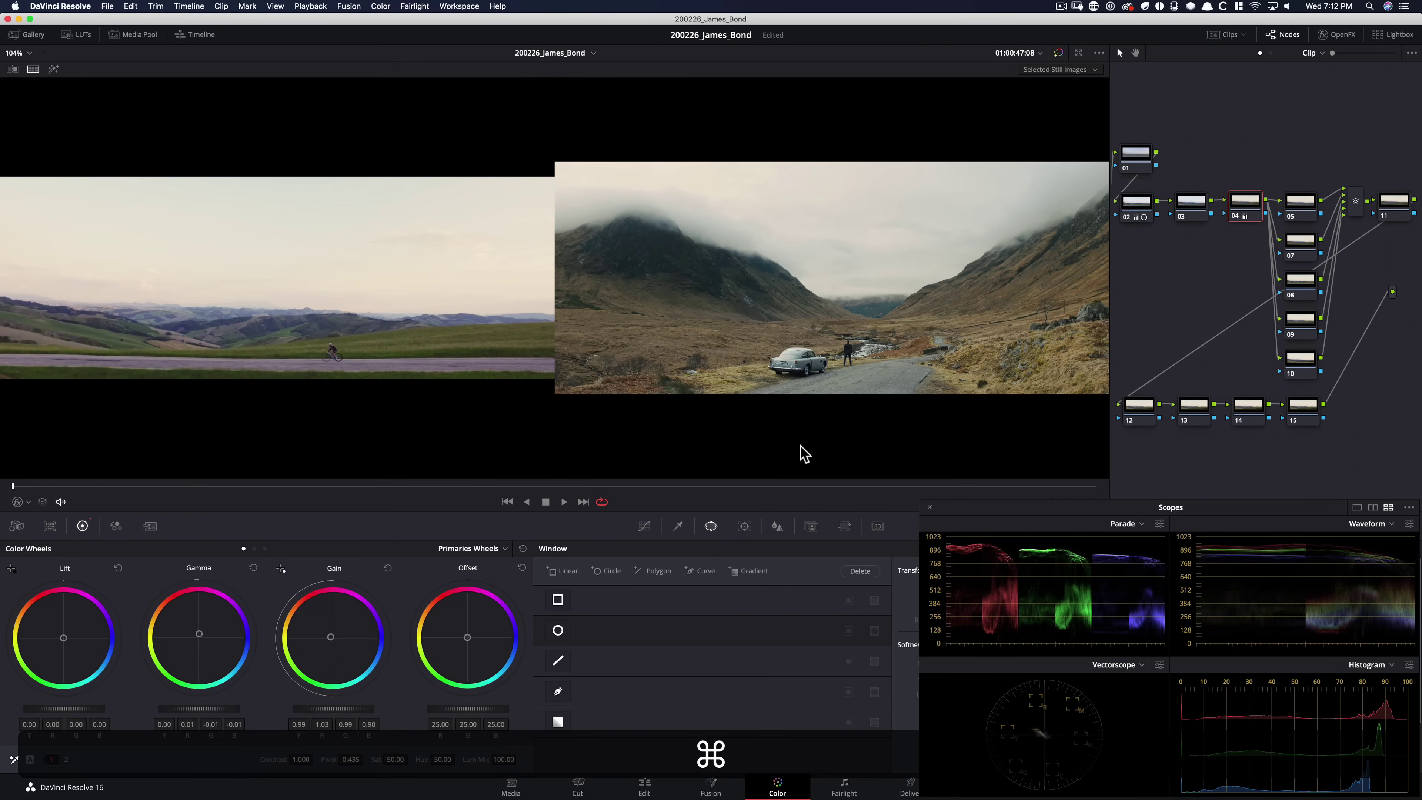
{"action": "key", "text": "super+d"}
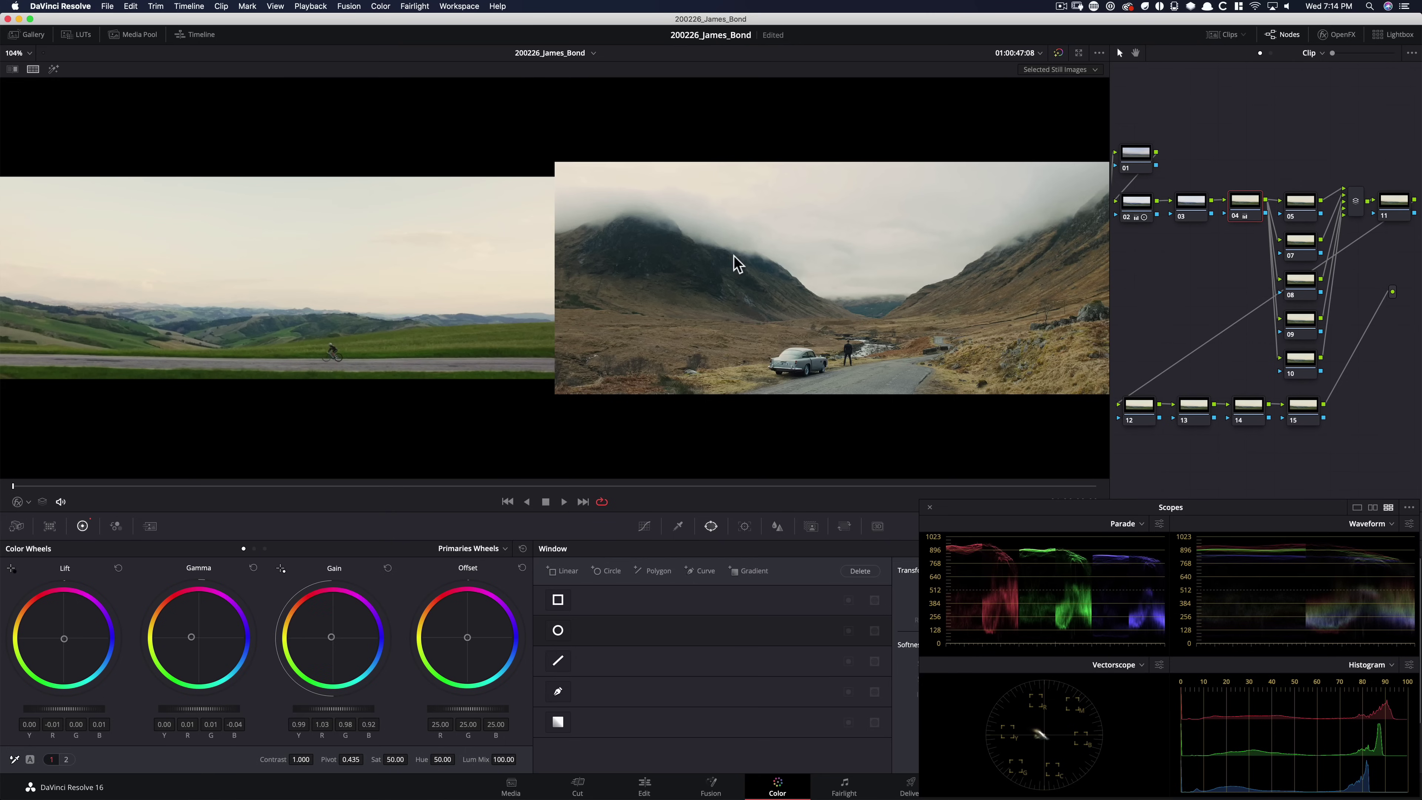
{"action": "key", "text": "super"}
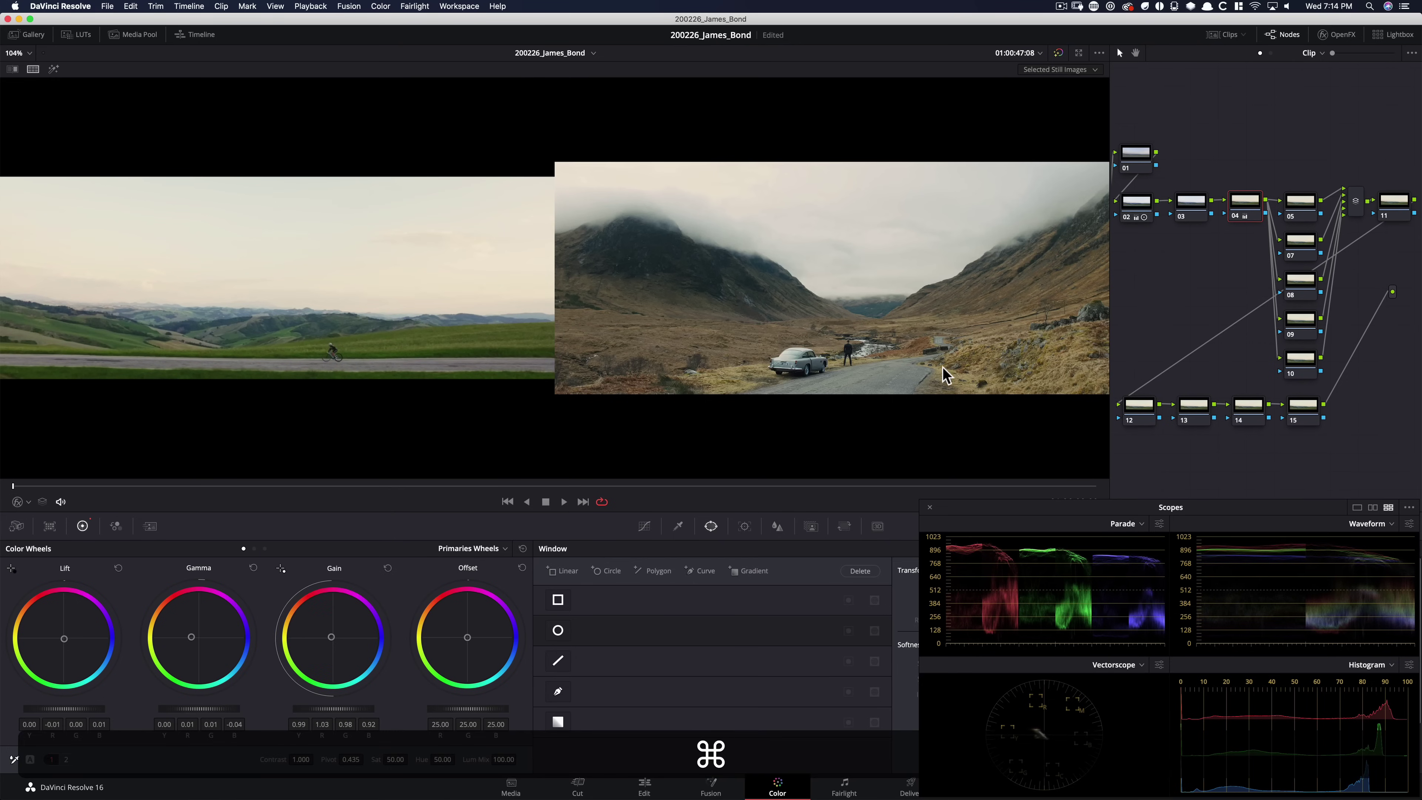
{"action": "key", "text": "super+d"}
{"action": "key", "text": "super+d"}
{"action": "key", "text": "shift+d"}
{"action": "key", "text": "shift+d"}
Apply the Six Vector - Yellow preset to node 05 and check its selection in highlight view on the full-frame clip.
{"action": "left_click", "coordinate": [1308, 209]}
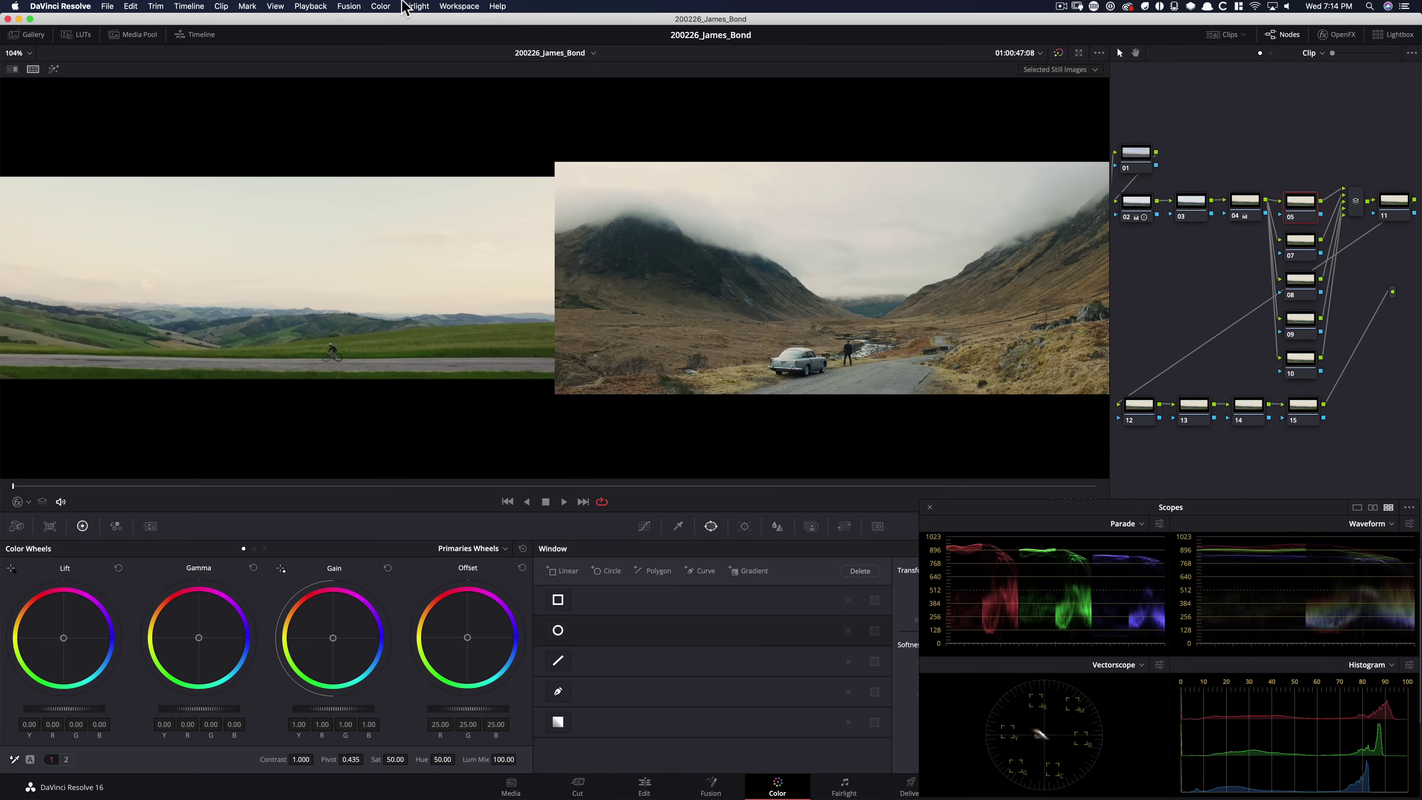
{"action": "left_click", "coordinate": [380, 7]}
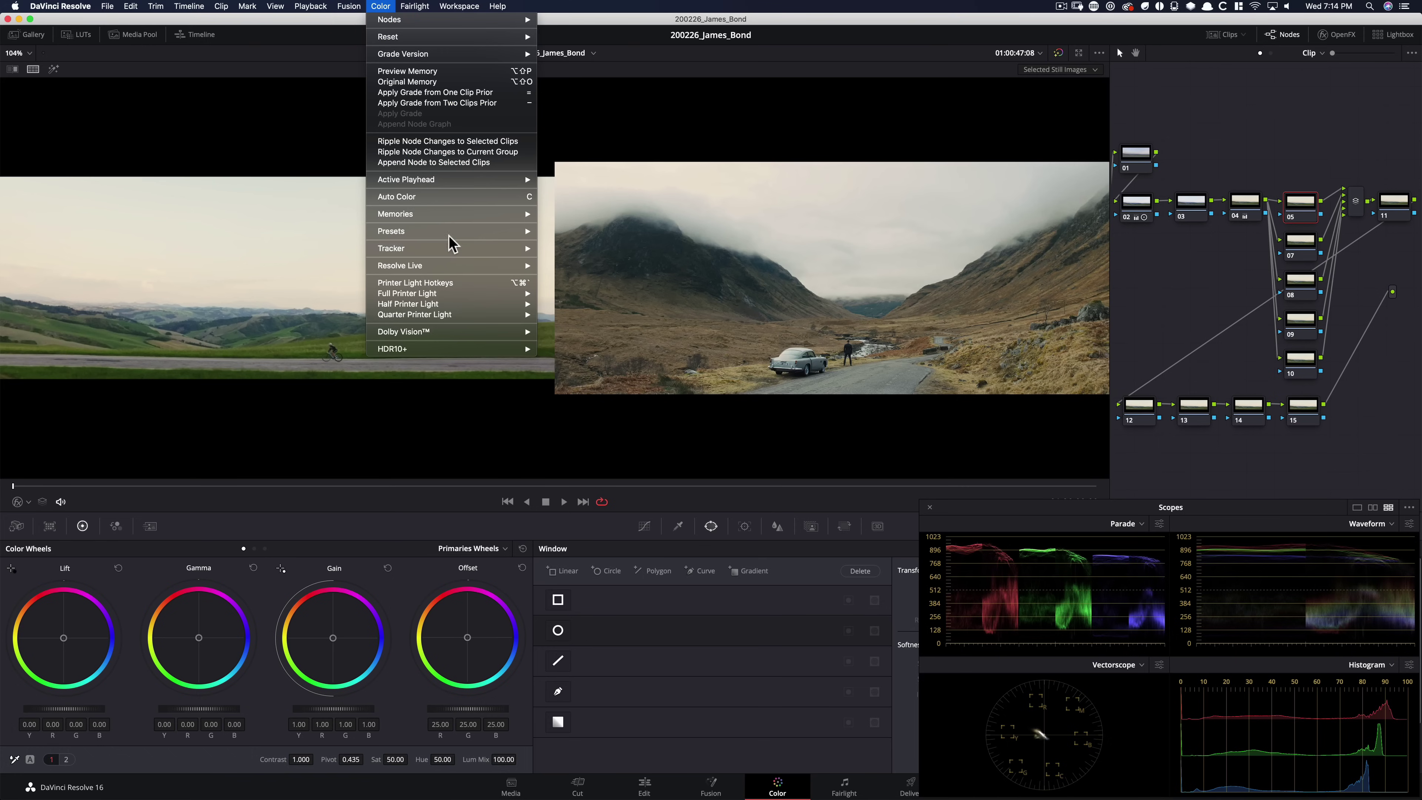
{"action": "mouse_move", "coordinate": [517, 232]}
{"action": "left_click", "coordinate": [625, 242]}
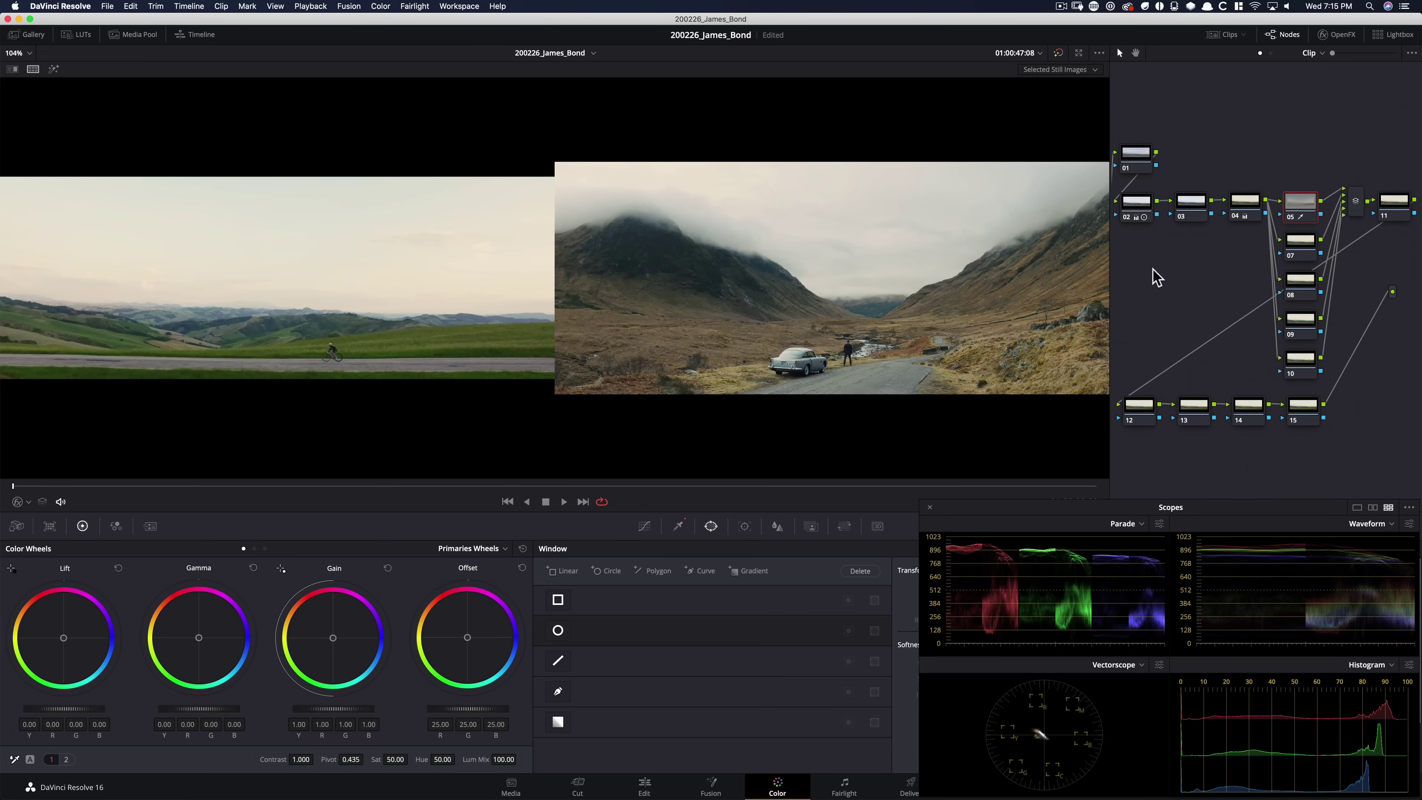
{"action": "key", "text": "super+w"}
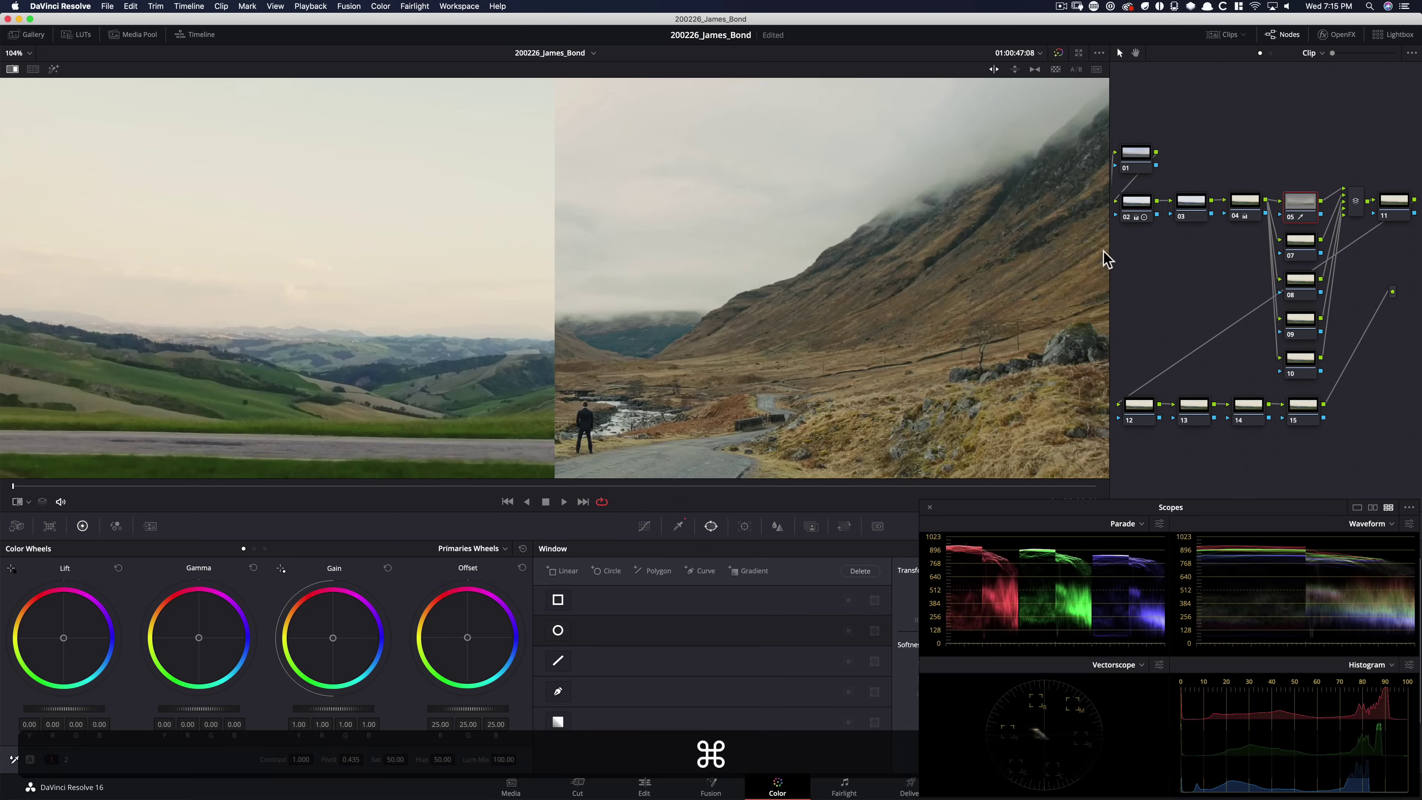
{"action": "key", "text": "super+w"}
{"action": "key", "text": "shift+z"}
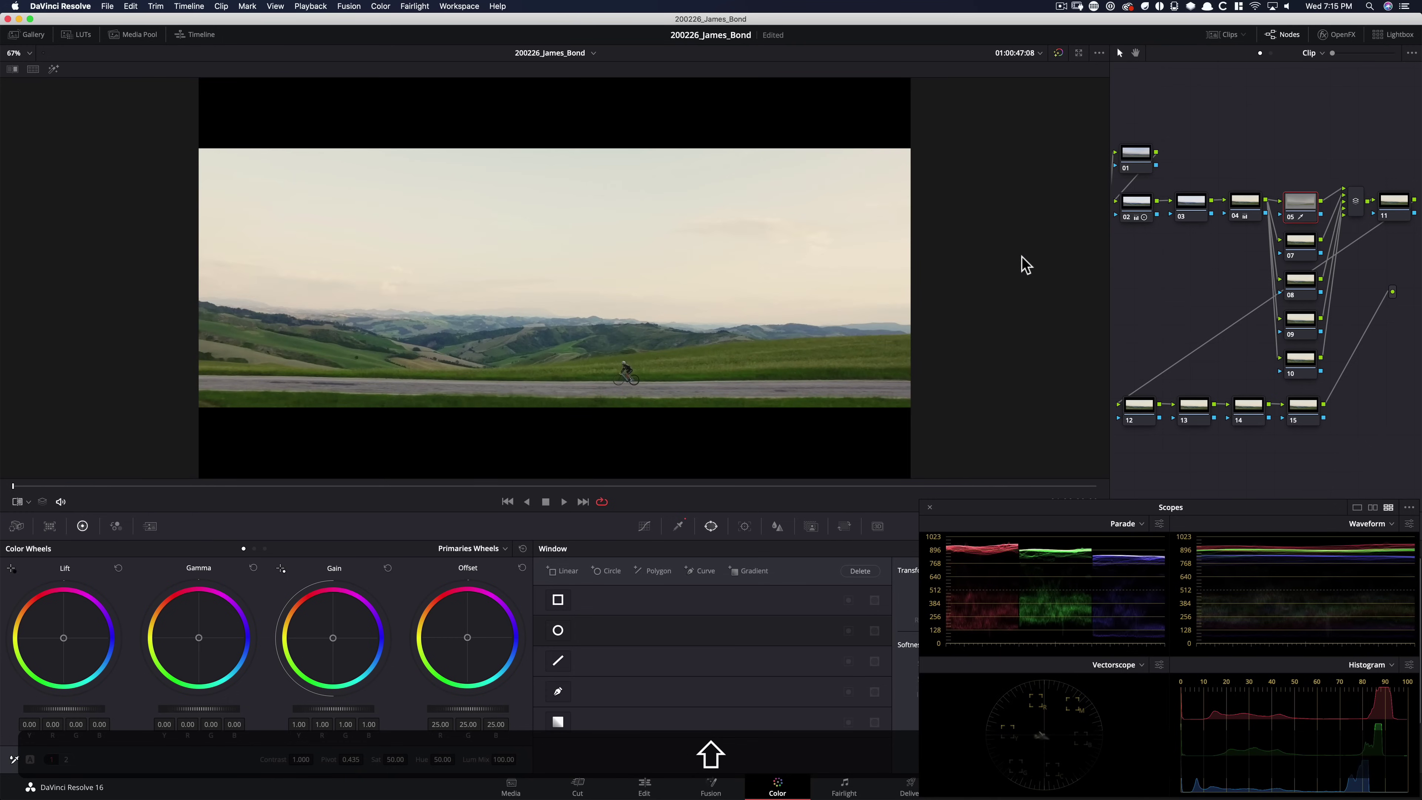
{"action": "key", "text": "shift+h"}
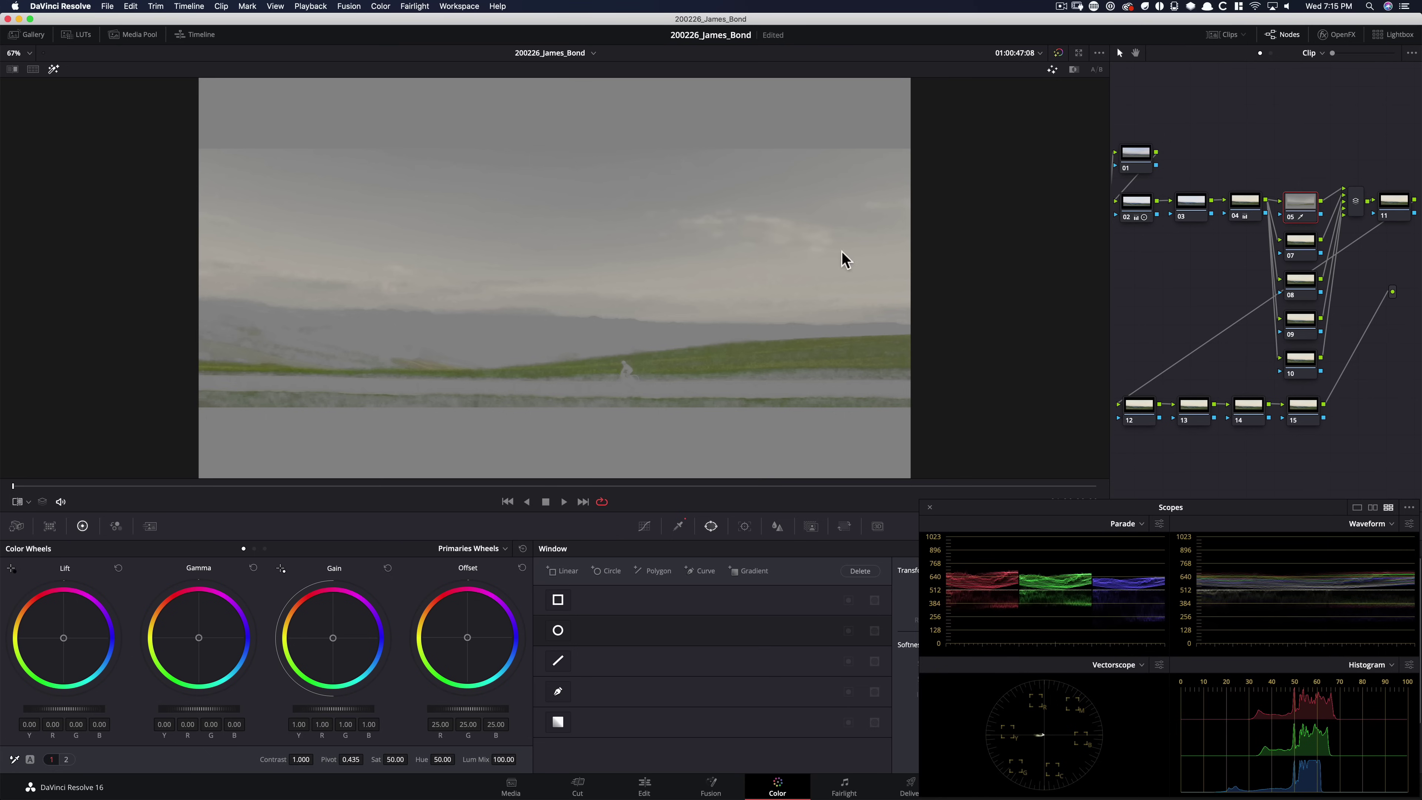
{"action": "key", "text": "shift+h"}
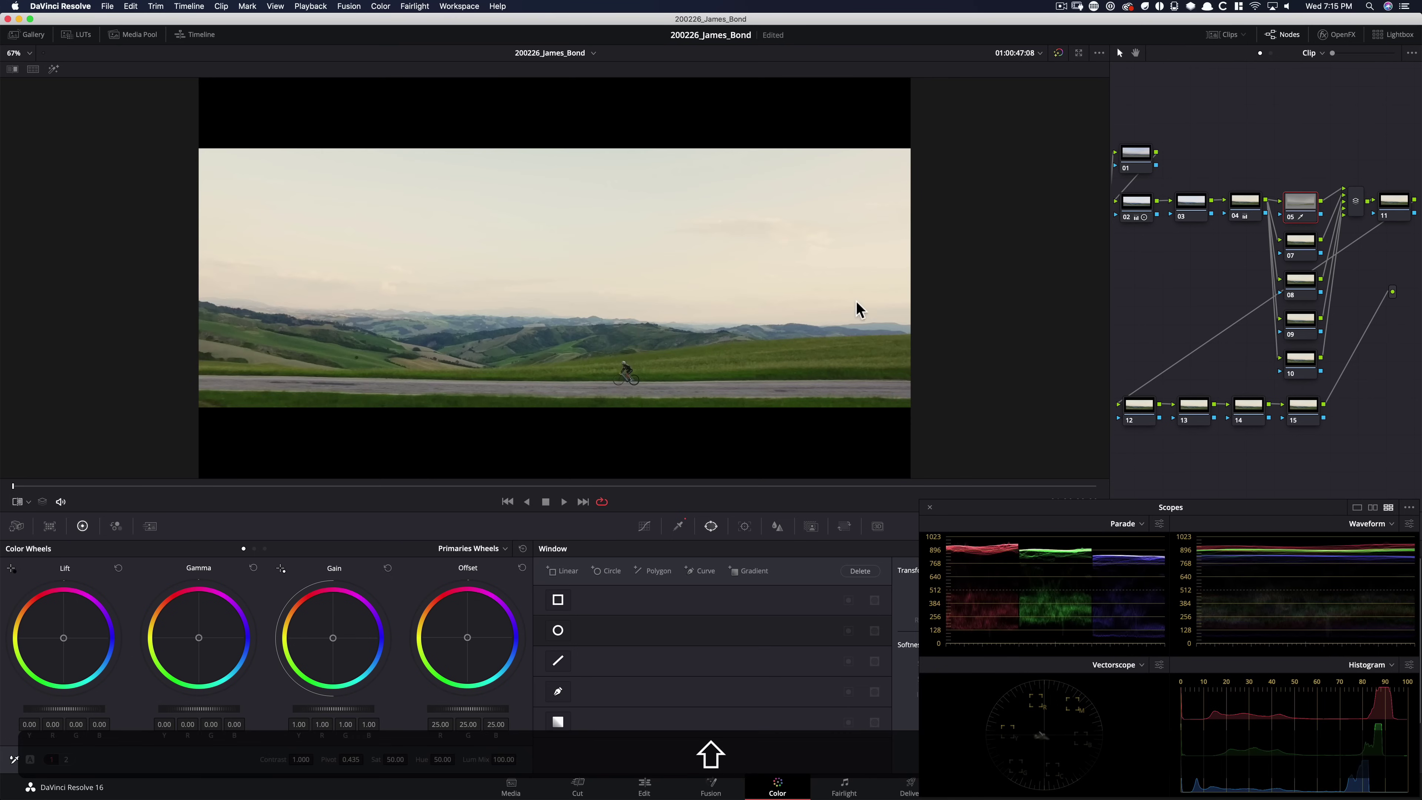
Set node 05's saturation to 35.87 and hue to 60.80, comparing the node off and on beside the reference still.
{"action": "key", "text": "alt+super+w"}
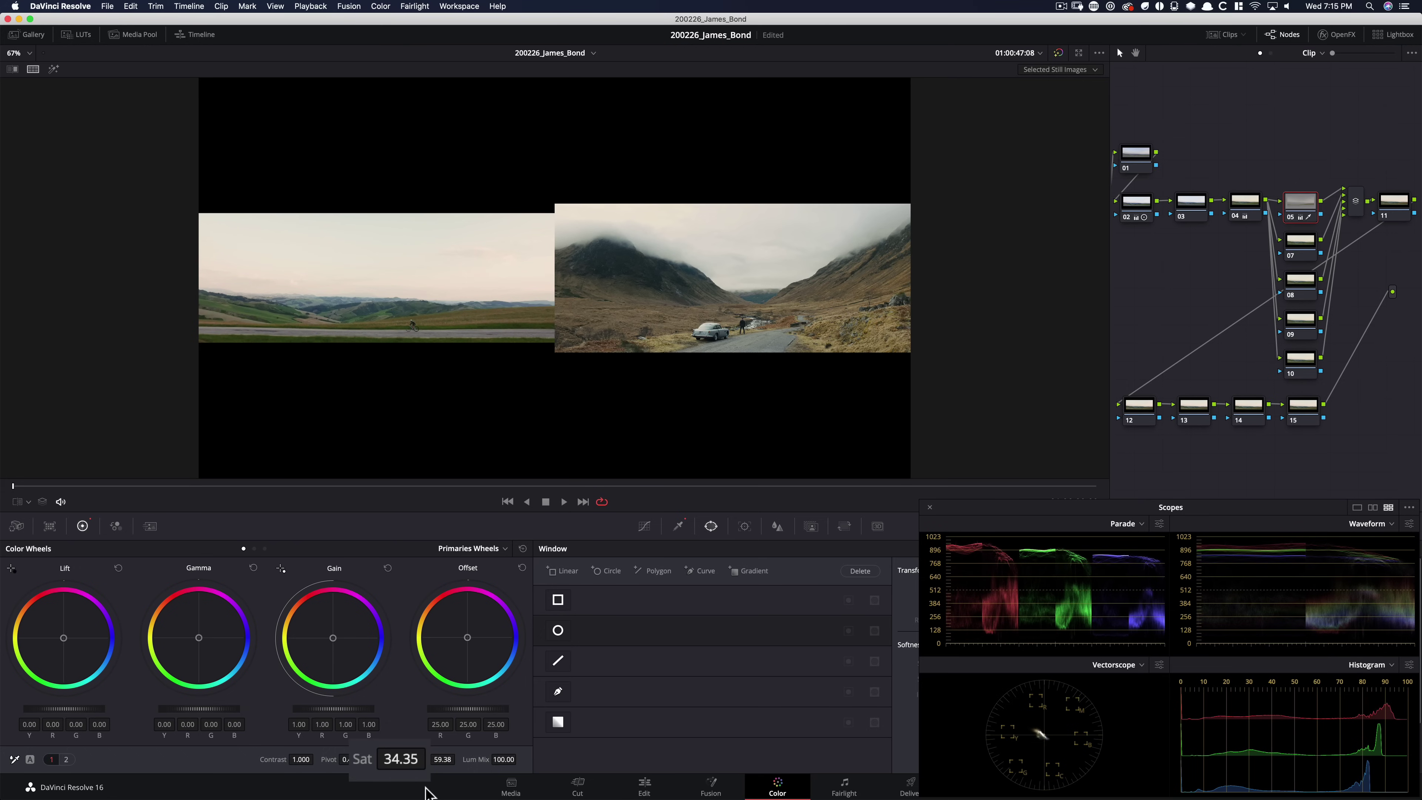
{"action": "key", "text": "super+equal"}
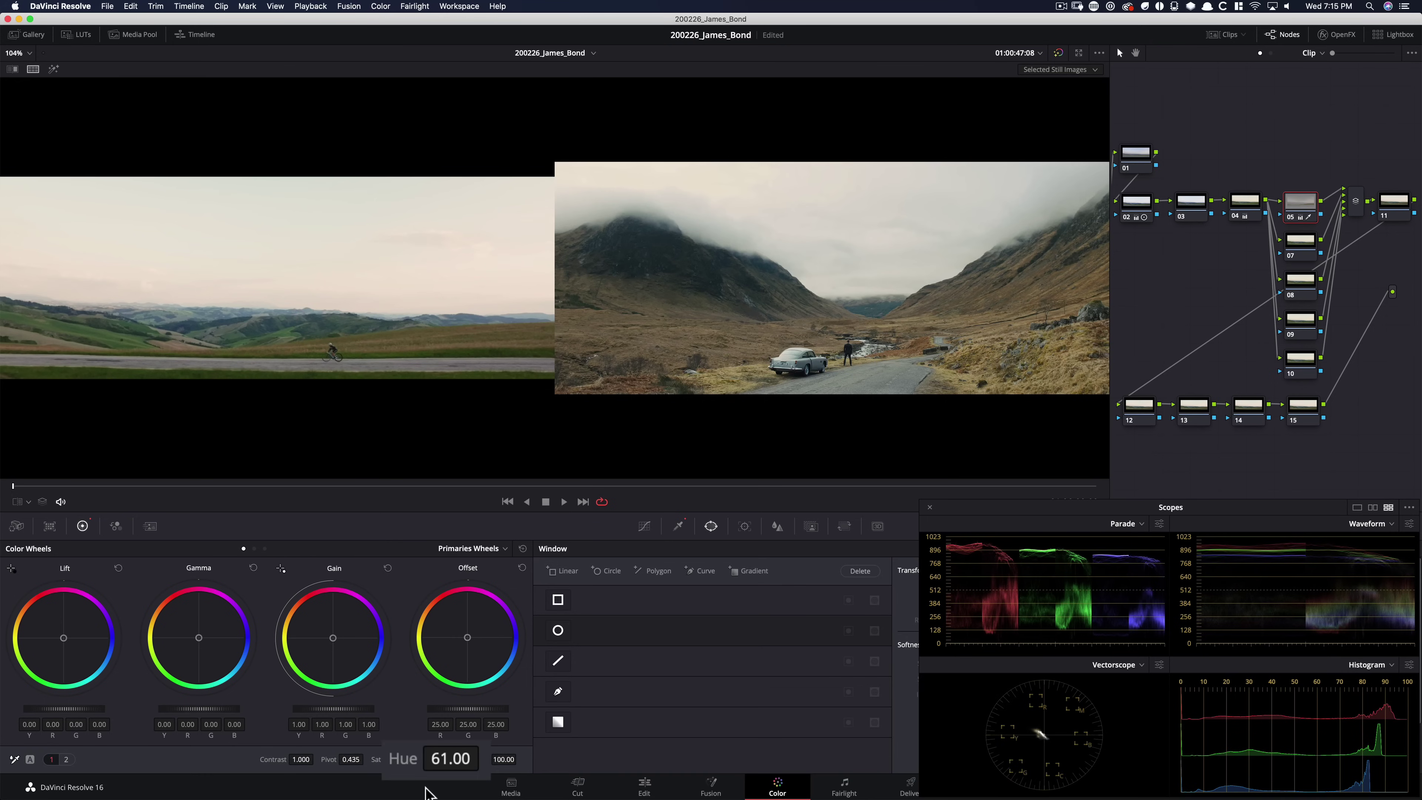
{"action": "key", "text": "super+d"}
{"action": "key", "text": "super+d"}
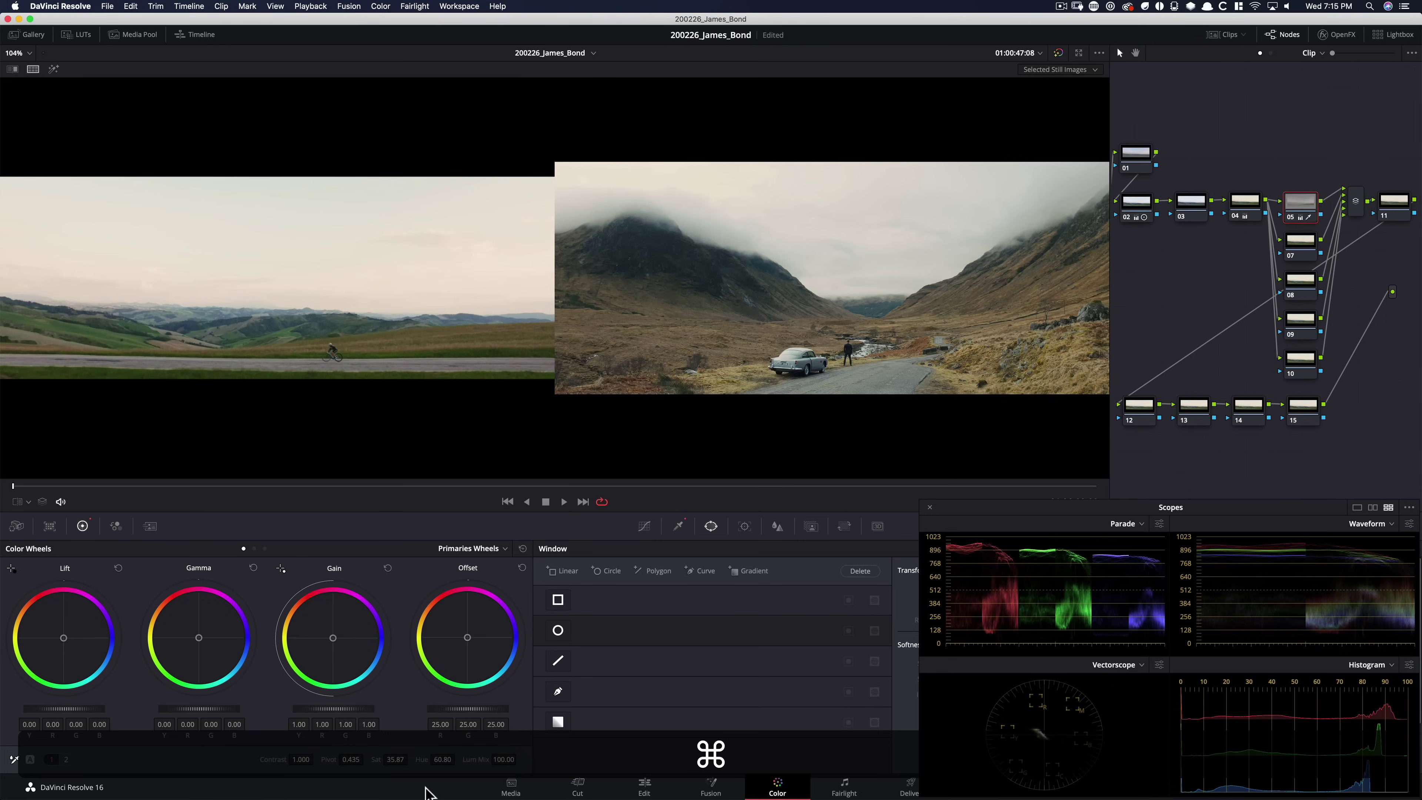
{"action": "key", "text": "super+d"}
{"action": "key", "text": "super+d"}
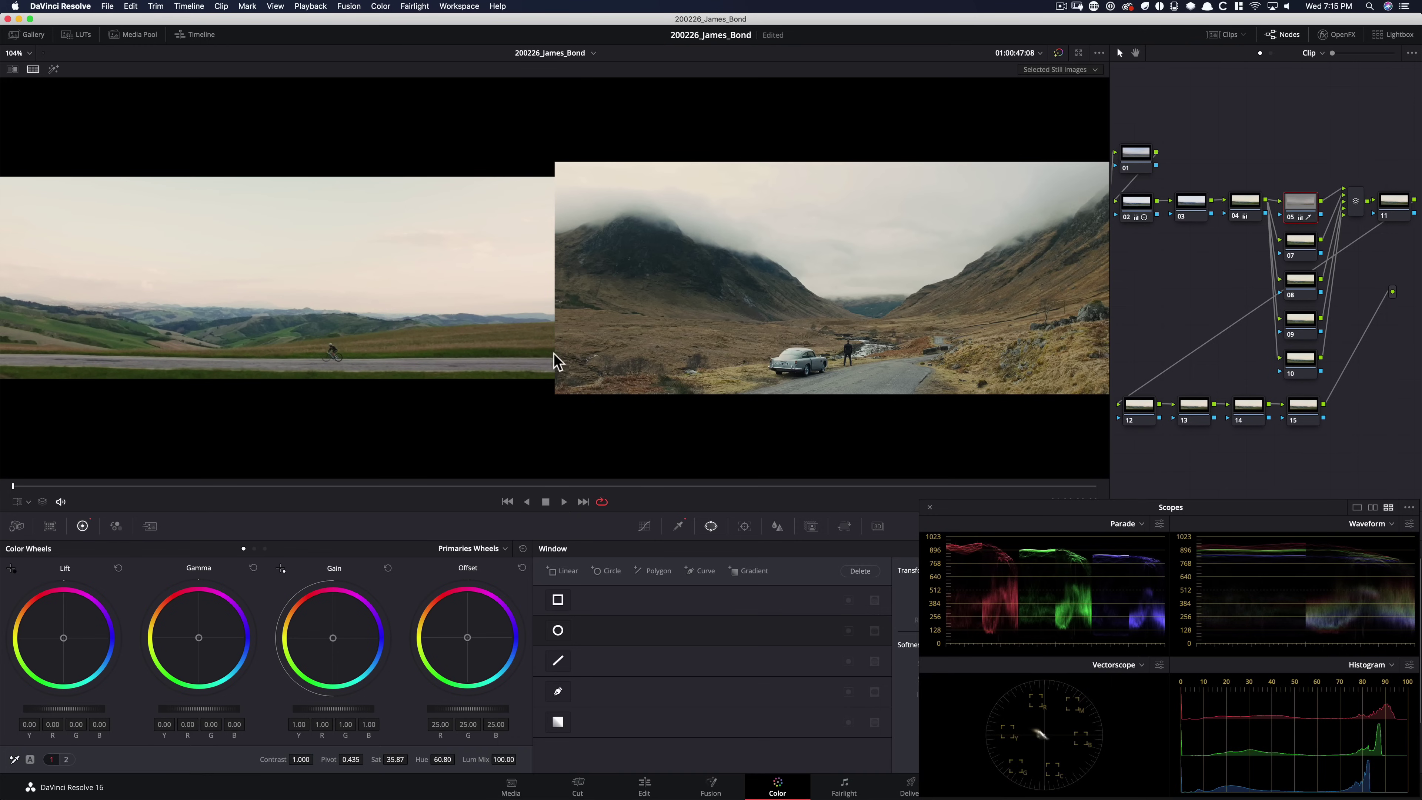
{"action": "key", "text": "super+d"}
{"action": "key", "text": "super+d"}
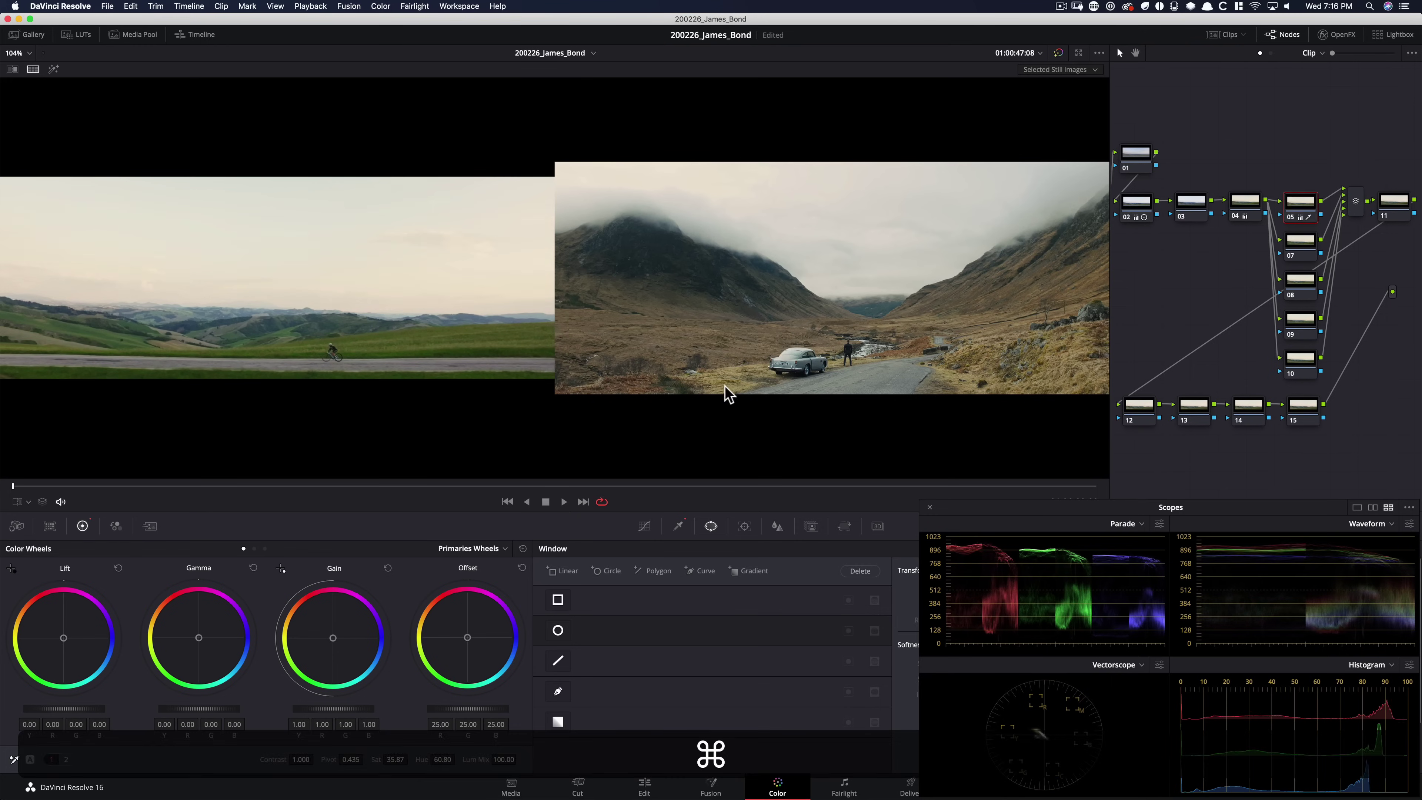
Apply the Six Vector - Green preset to node 07 and check its selection in highlight view on the full-frame clip.
{"action": "left_click", "coordinate": [1297, 253]}
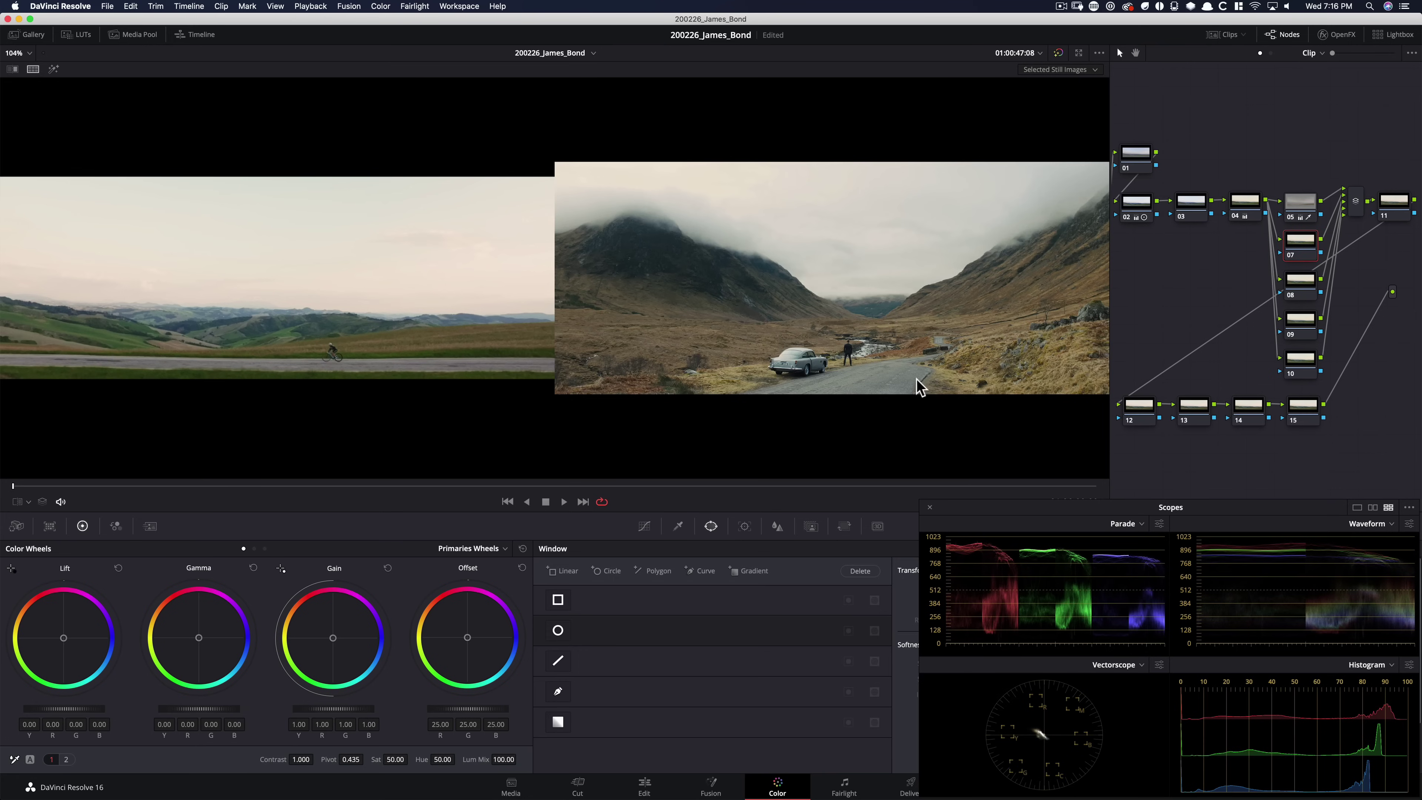
{"action": "left_click", "coordinate": [380, 7]}
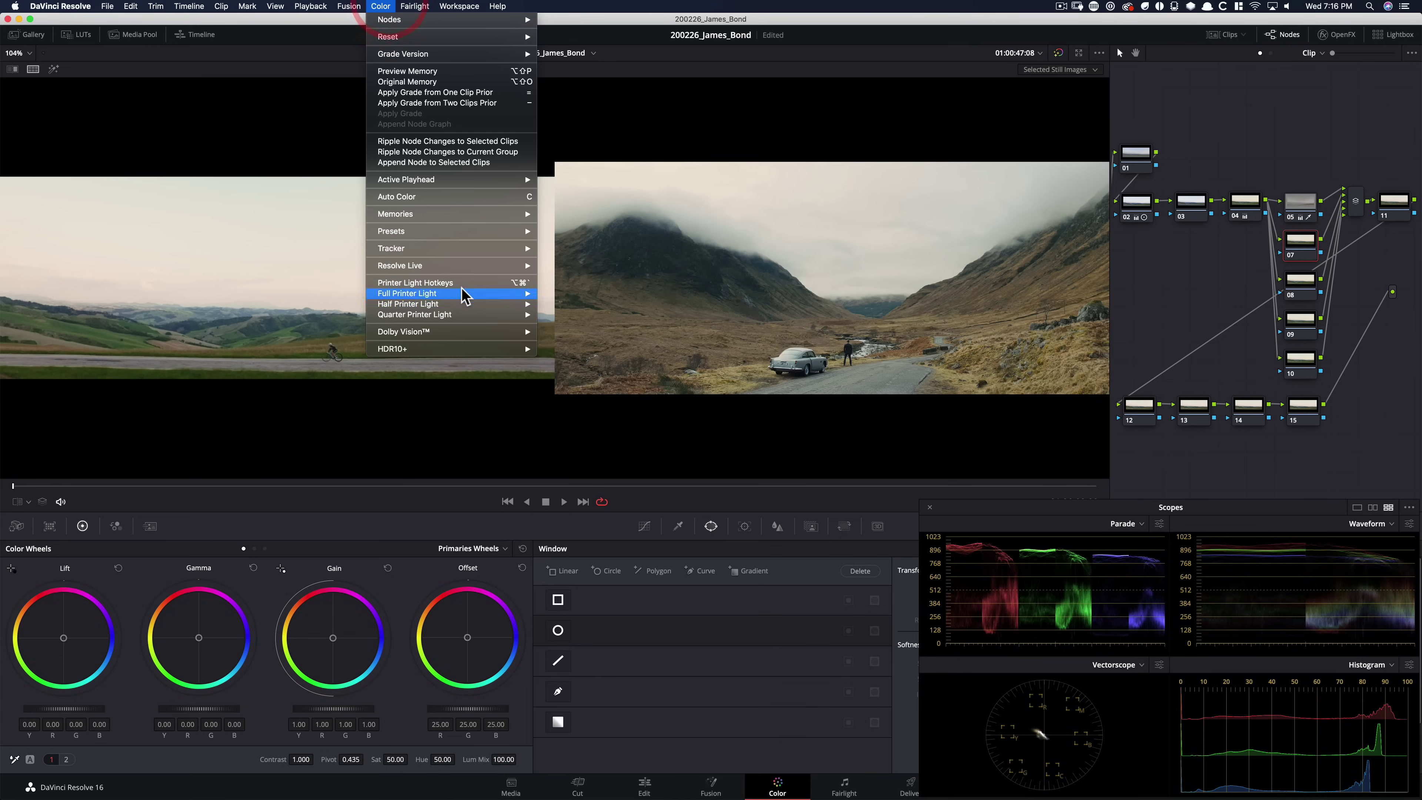
{"action": "mouse_move", "coordinate": [435, 232]}
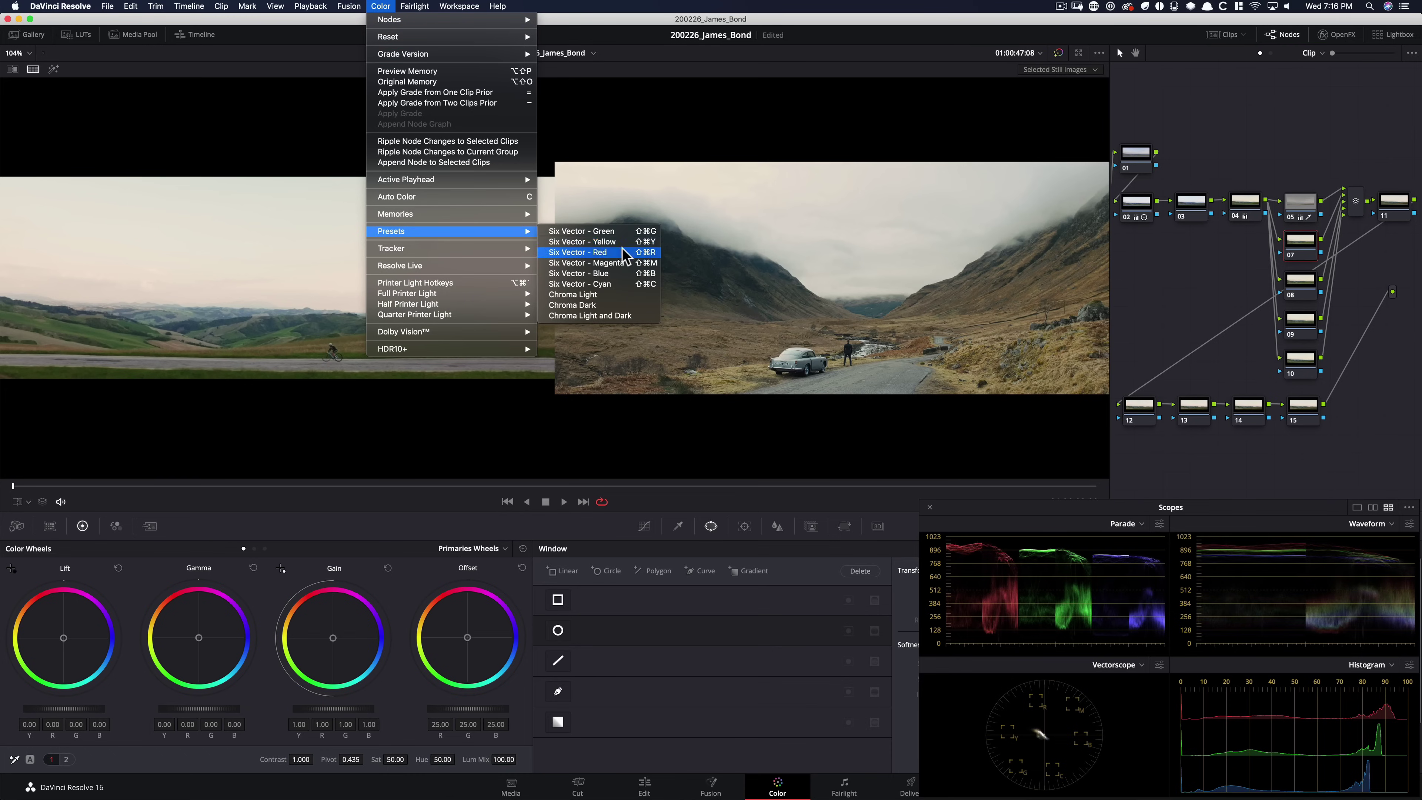
{"action": "left_click", "coordinate": [628, 231]}
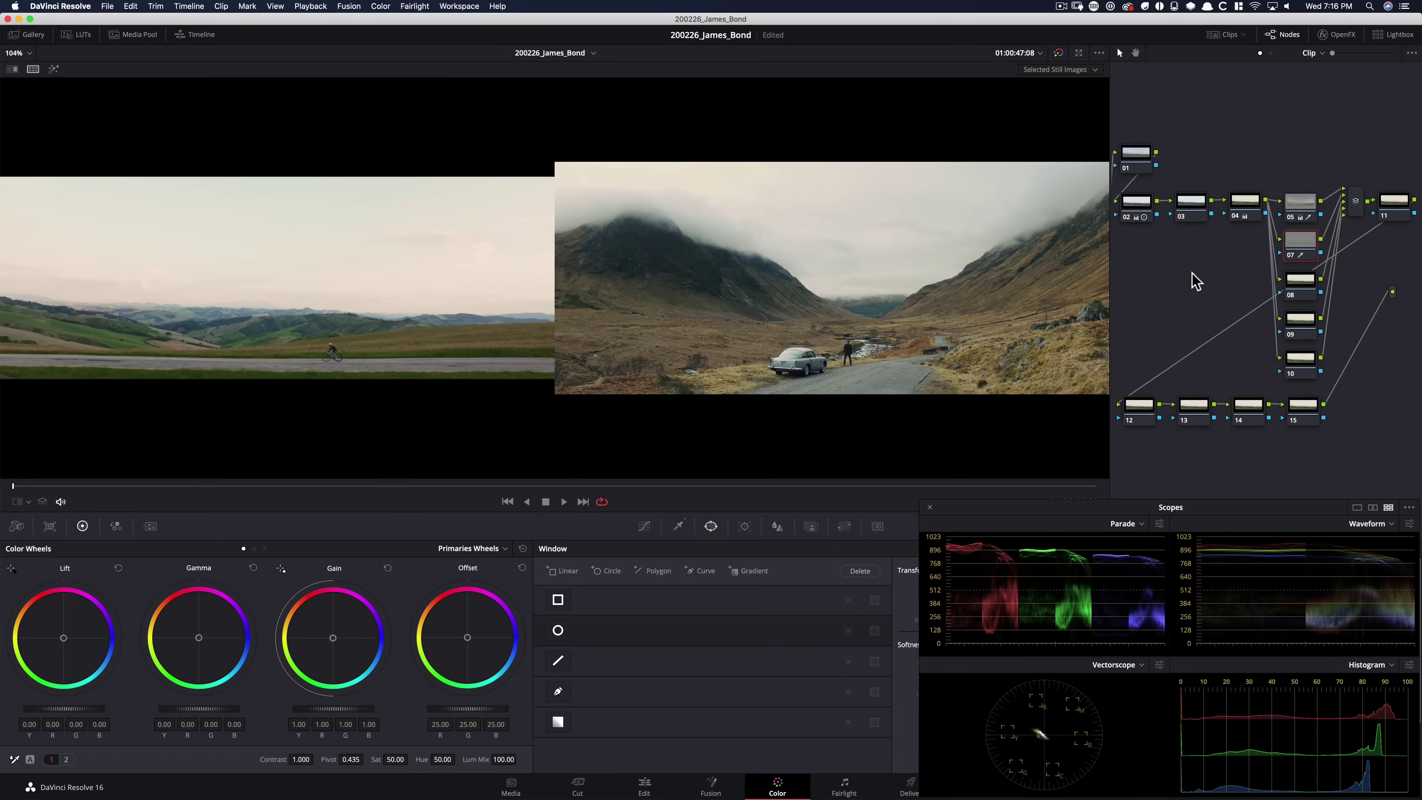
{"action": "key", "text": "super+alt+w"}
{"action": "key", "text": "super+alt+w"}
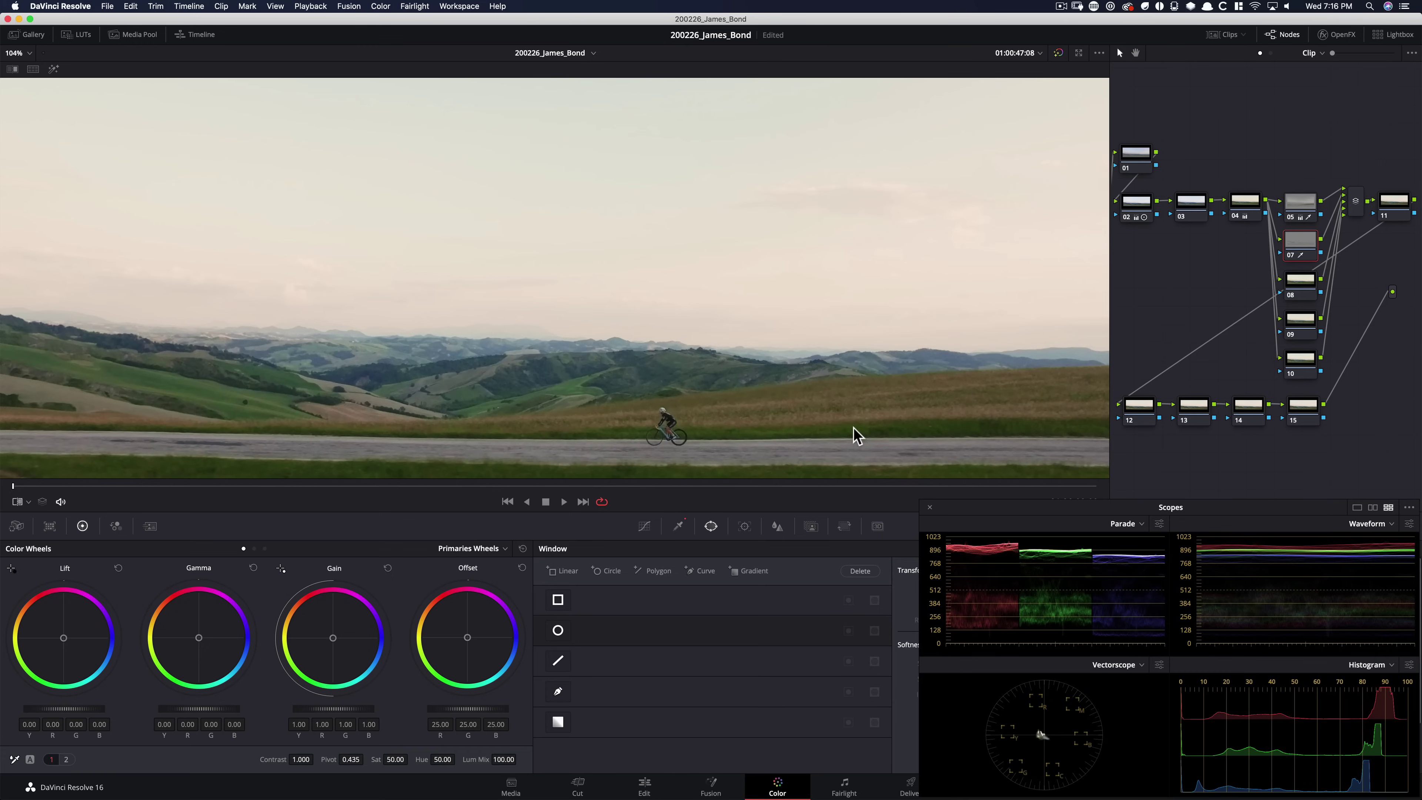
{"action": "key", "text": "shift+h"}
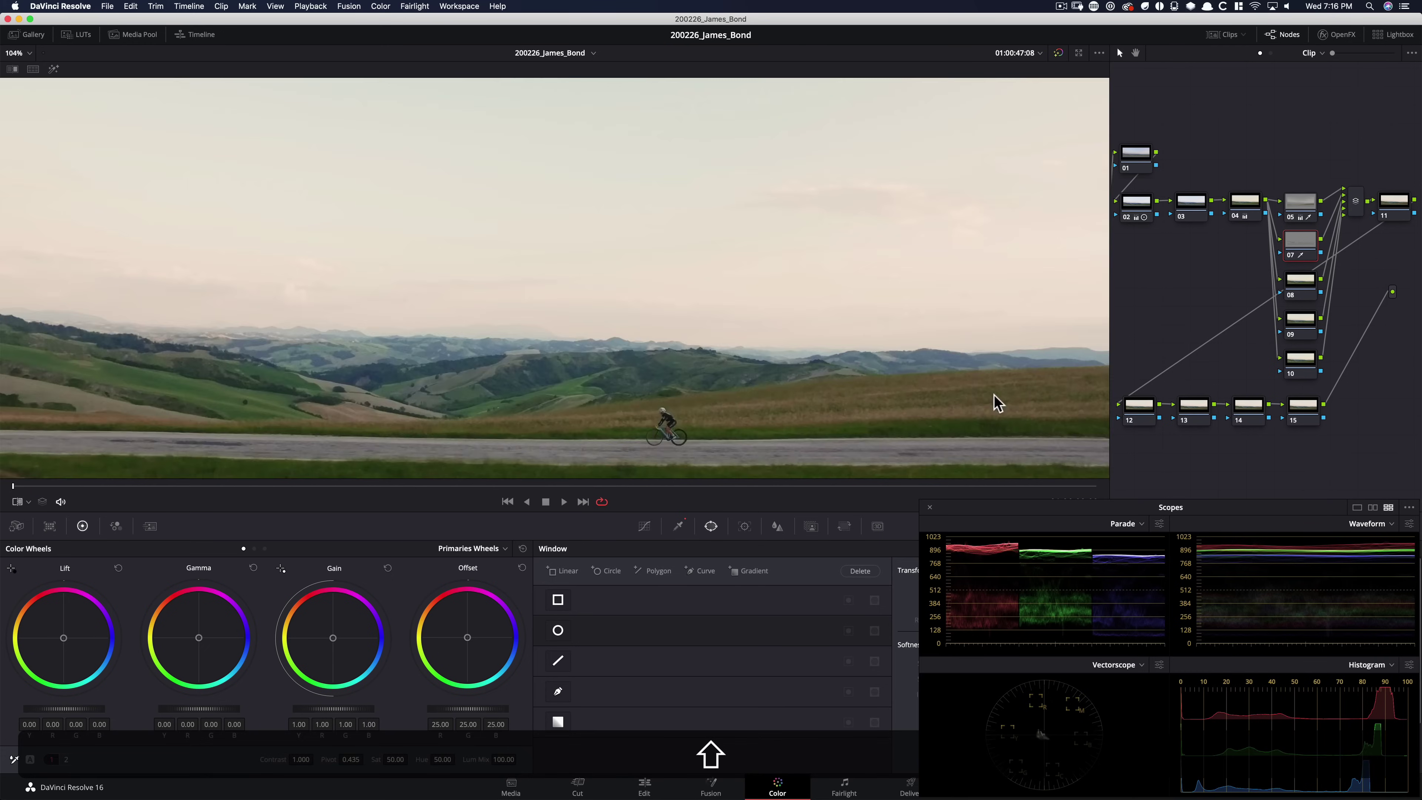
{"action": "key", "text": "shift+h"}
Set node 07's saturation to 34.73 and hue to 65.15, then review it off and on and in playback beside the reference.
{"action": "key", "text": "alt+super+w"}
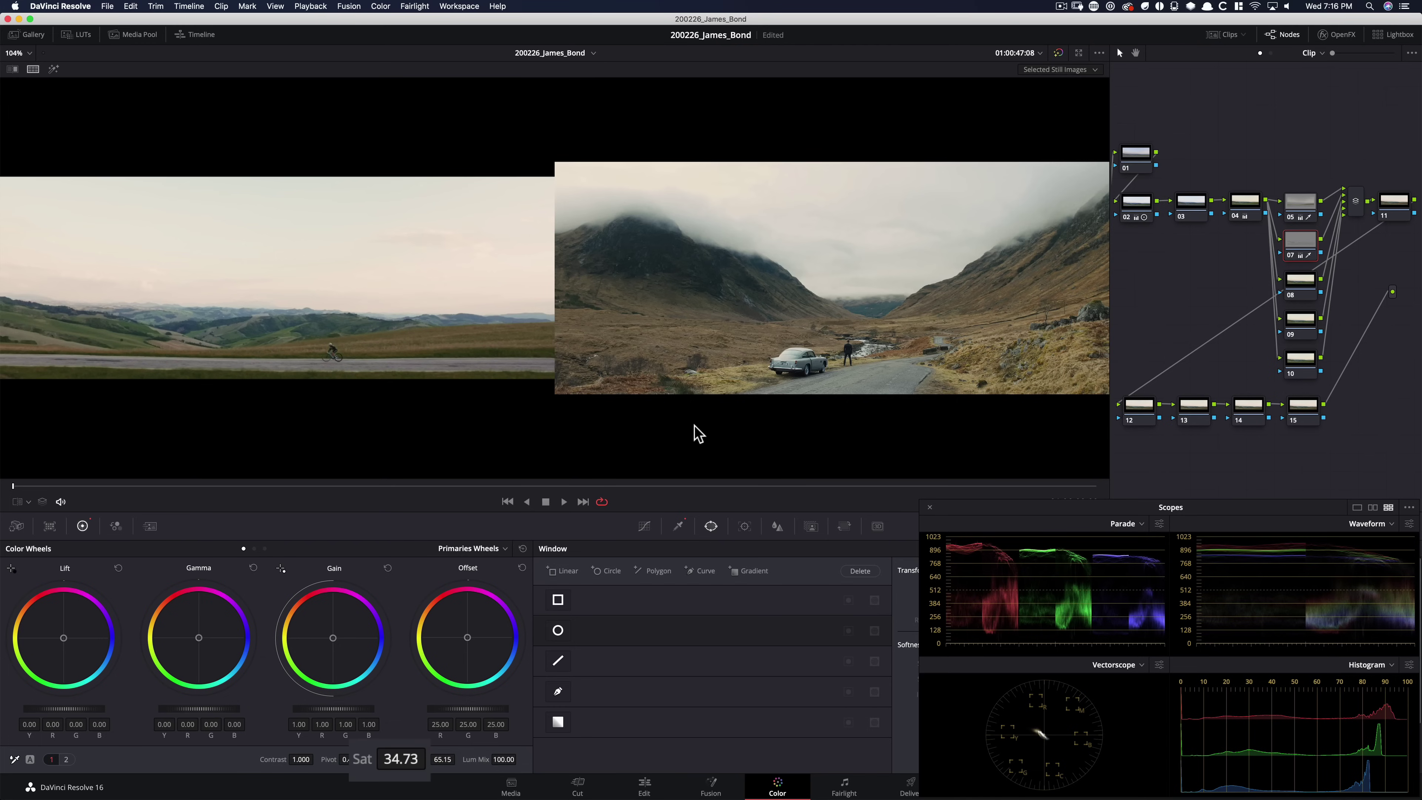
{"action": "key", "text": "super+d"}
{"action": "key", "text": "super+d"}
{"action": "key", "text": "super+d"}
{"action": "key", "text": "super+d"}
{"action": "key", "text": "super+d"}
{"action": "key", "text": "super+d"}
{"action": "key", "text": "super+d"}
{"action": "key", "text": "super+d"}
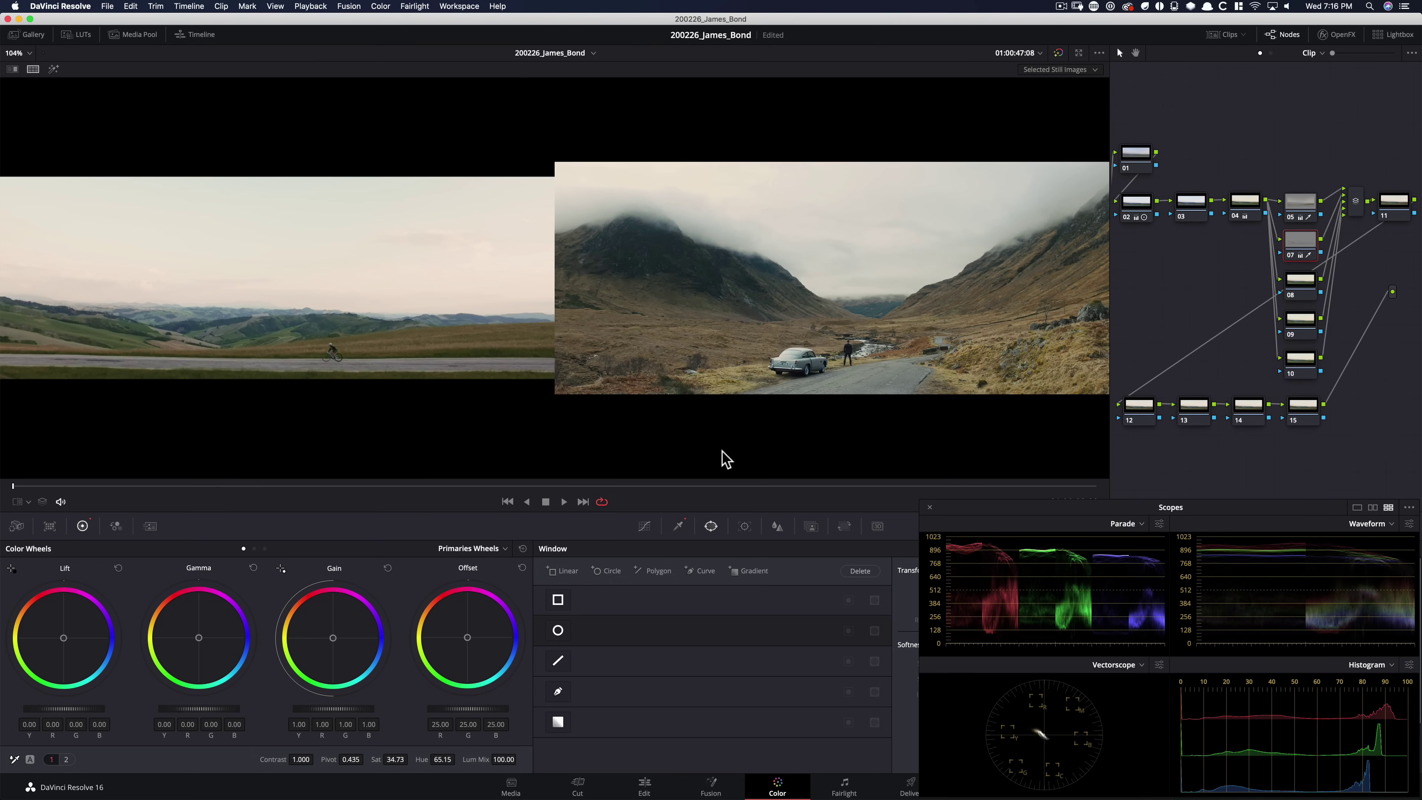
{"action": "key", "text": "space"}
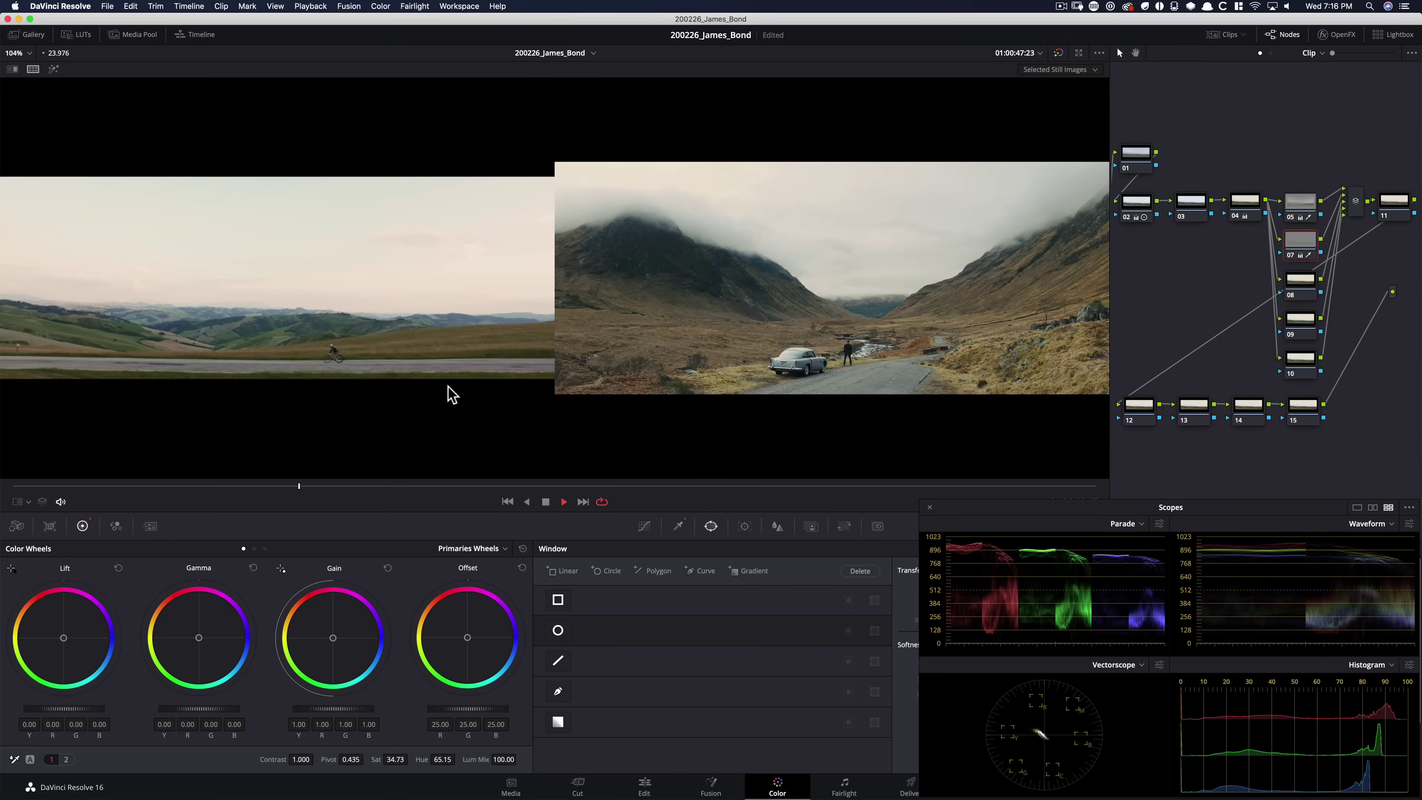
{"action": "key", "text": "space"}
Select node 05 together with node 07 and compare their combined effect with the reference still.
{"action": "key", "text": "super"}
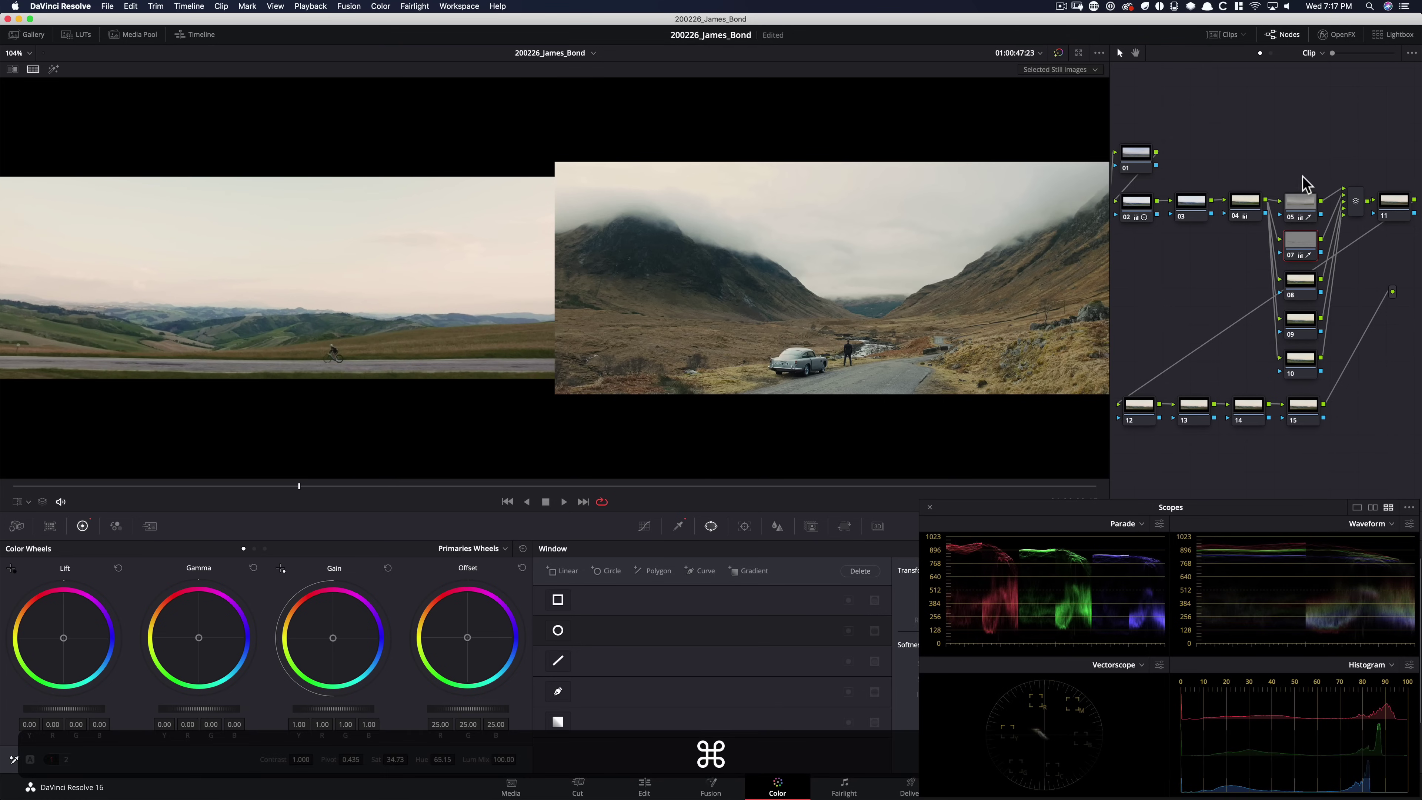
{"action": "left_click", "coordinate": [1303, 202], "text": "super"}
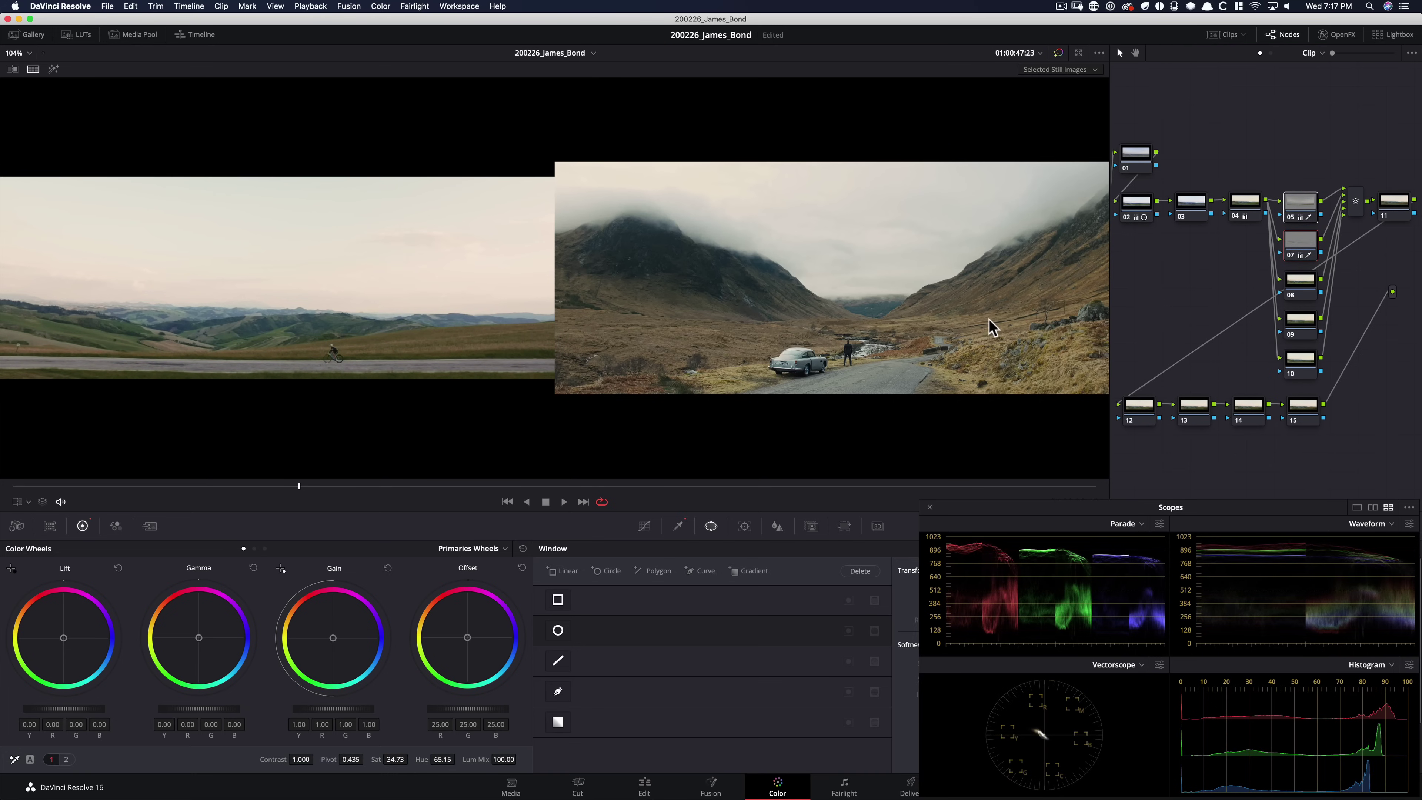
{"action": "key", "text": "super"}
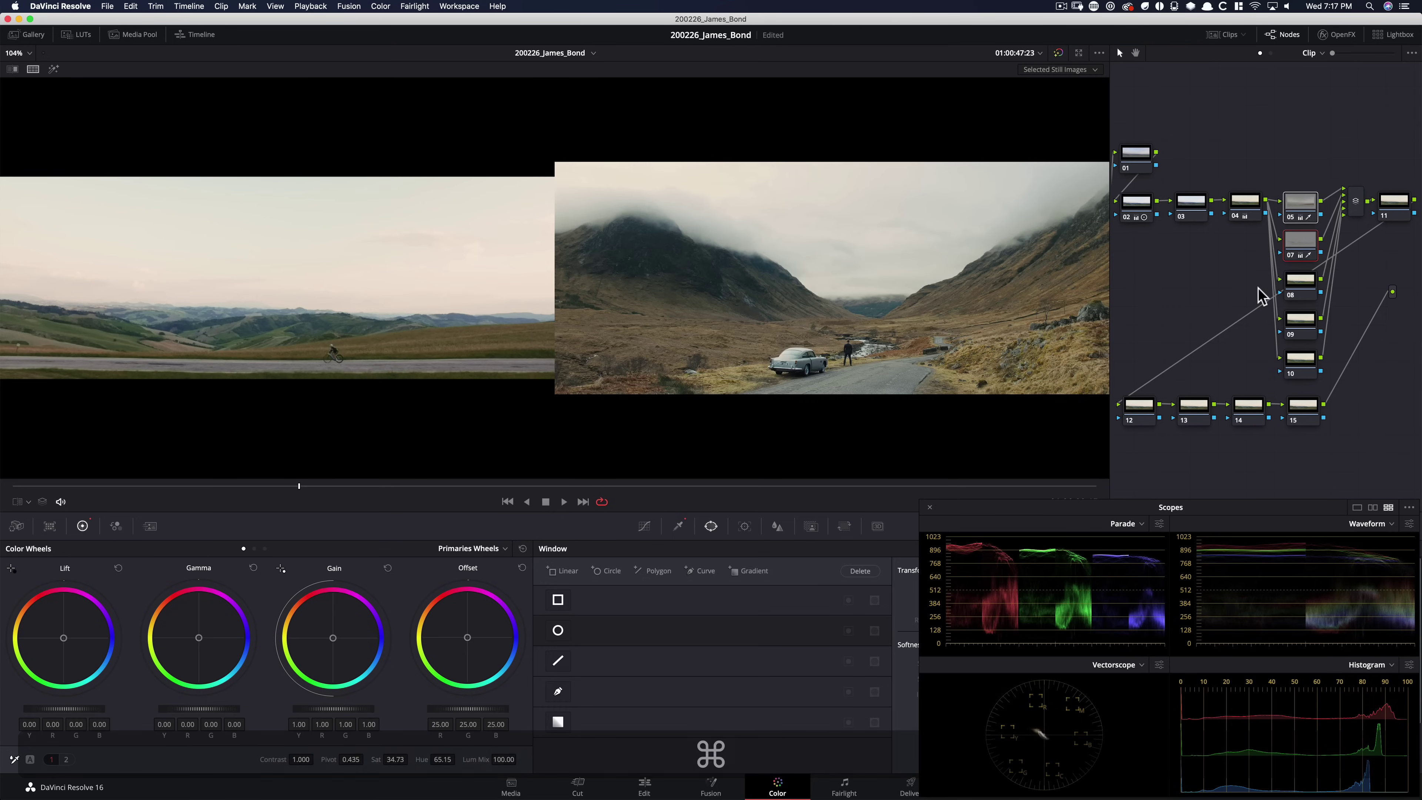
Qualify the road's color in node 08 on the full-frame clip, resampling a wider stretch of asphalt in highlight view.
{"action": "left_click", "coordinate": [1291, 290]}
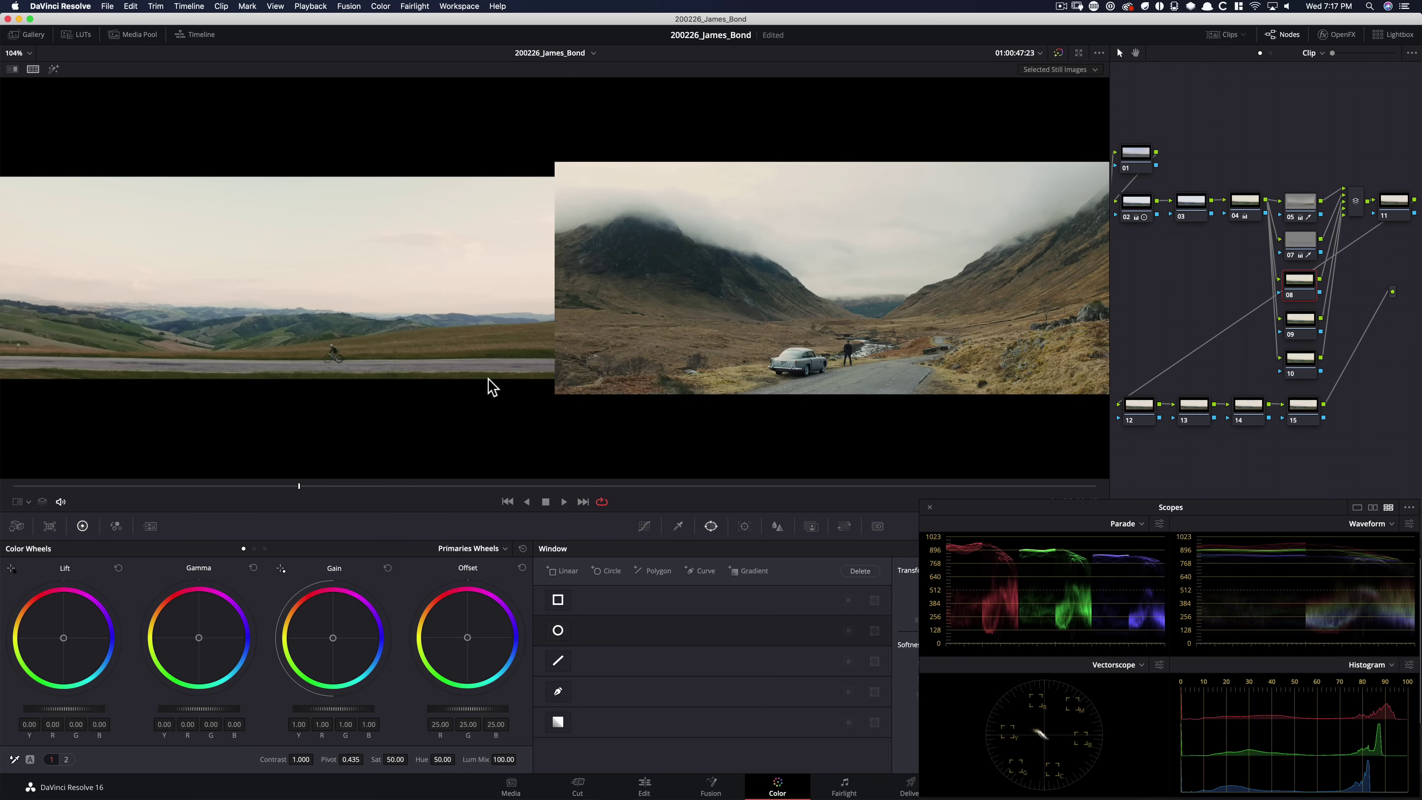
{"action": "key", "text": "super+alt+w"}
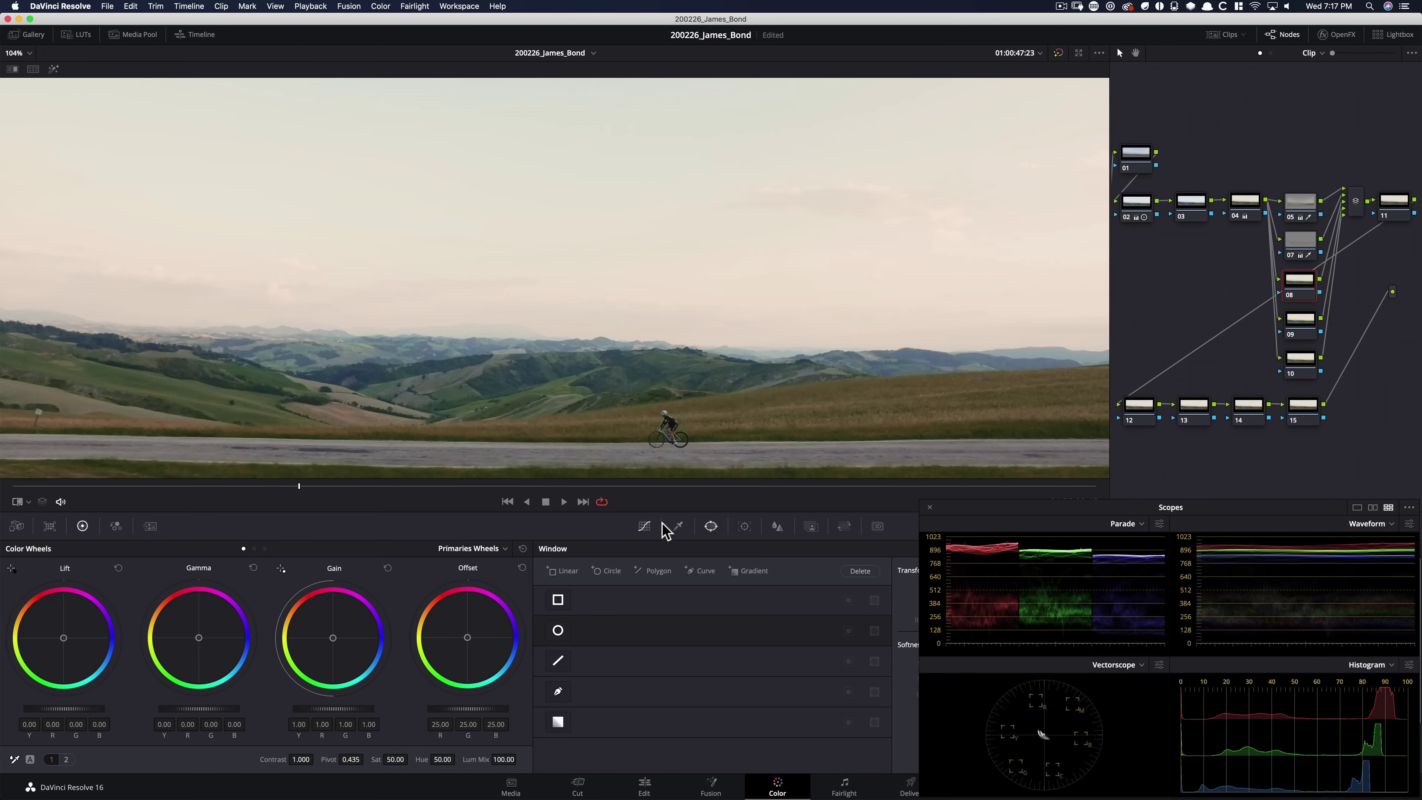
{"action": "left_click", "coordinate": [677, 528]}
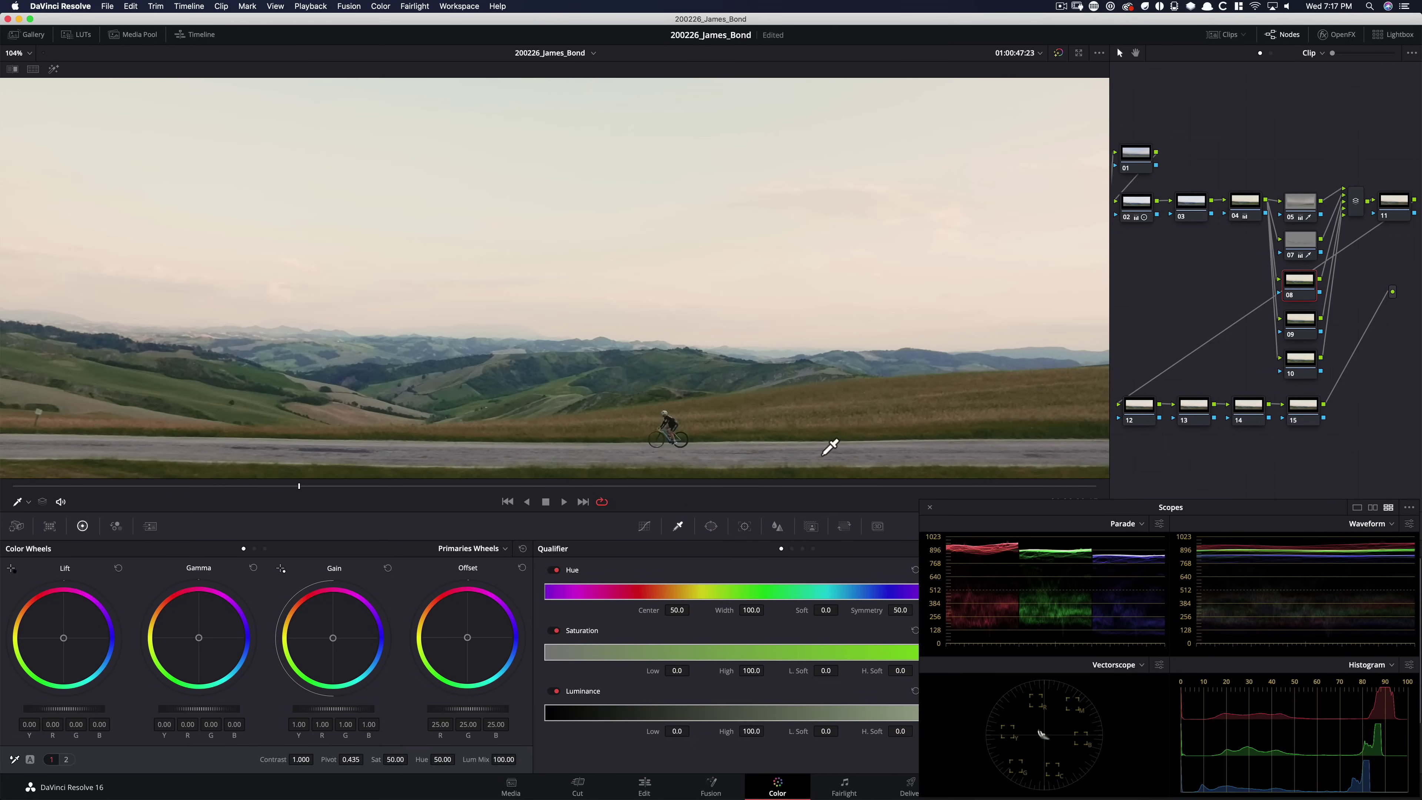
{"action": "left_click_drag", "start_coordinate": [789, 446], "coordinate": [902, 447]}
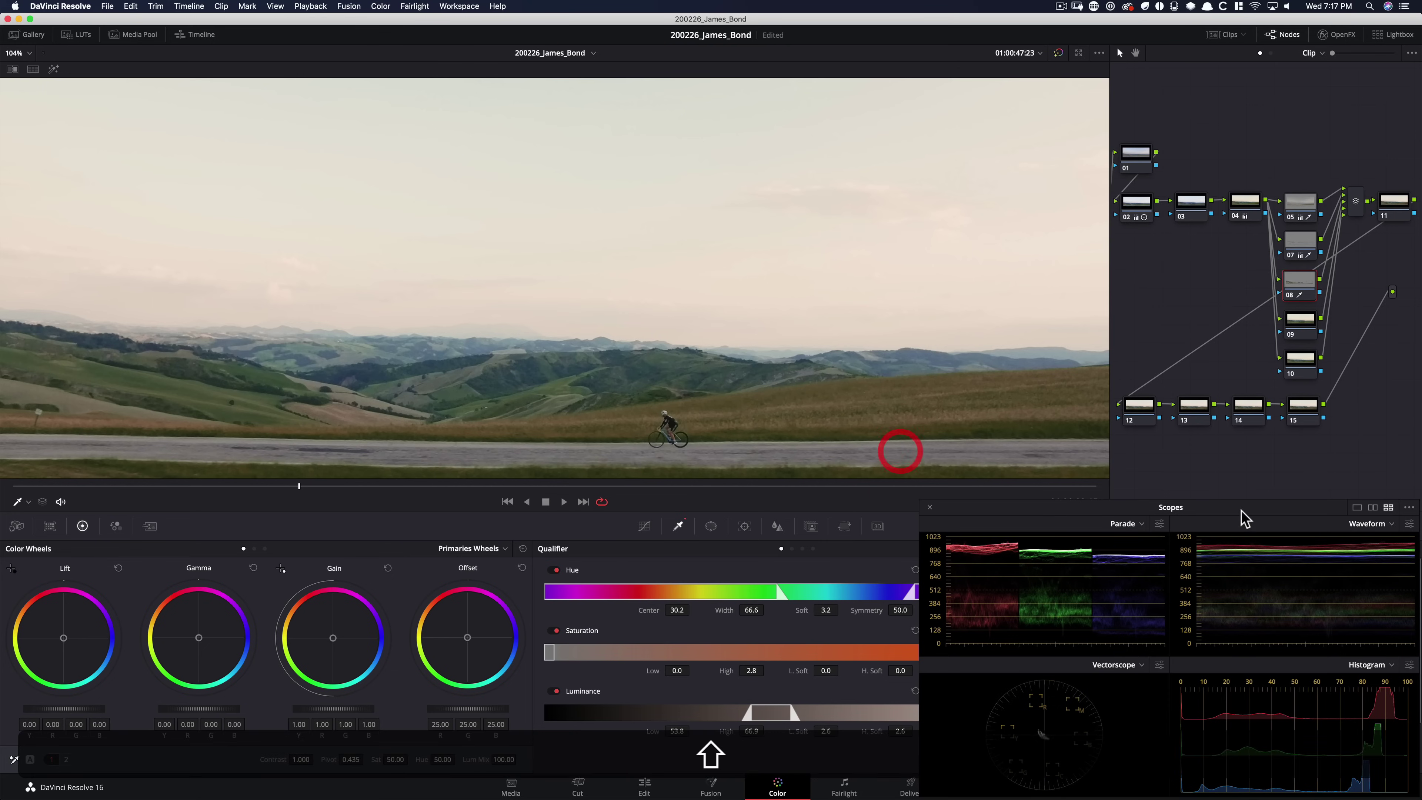
{"action": "key", "text": "shift+h"}
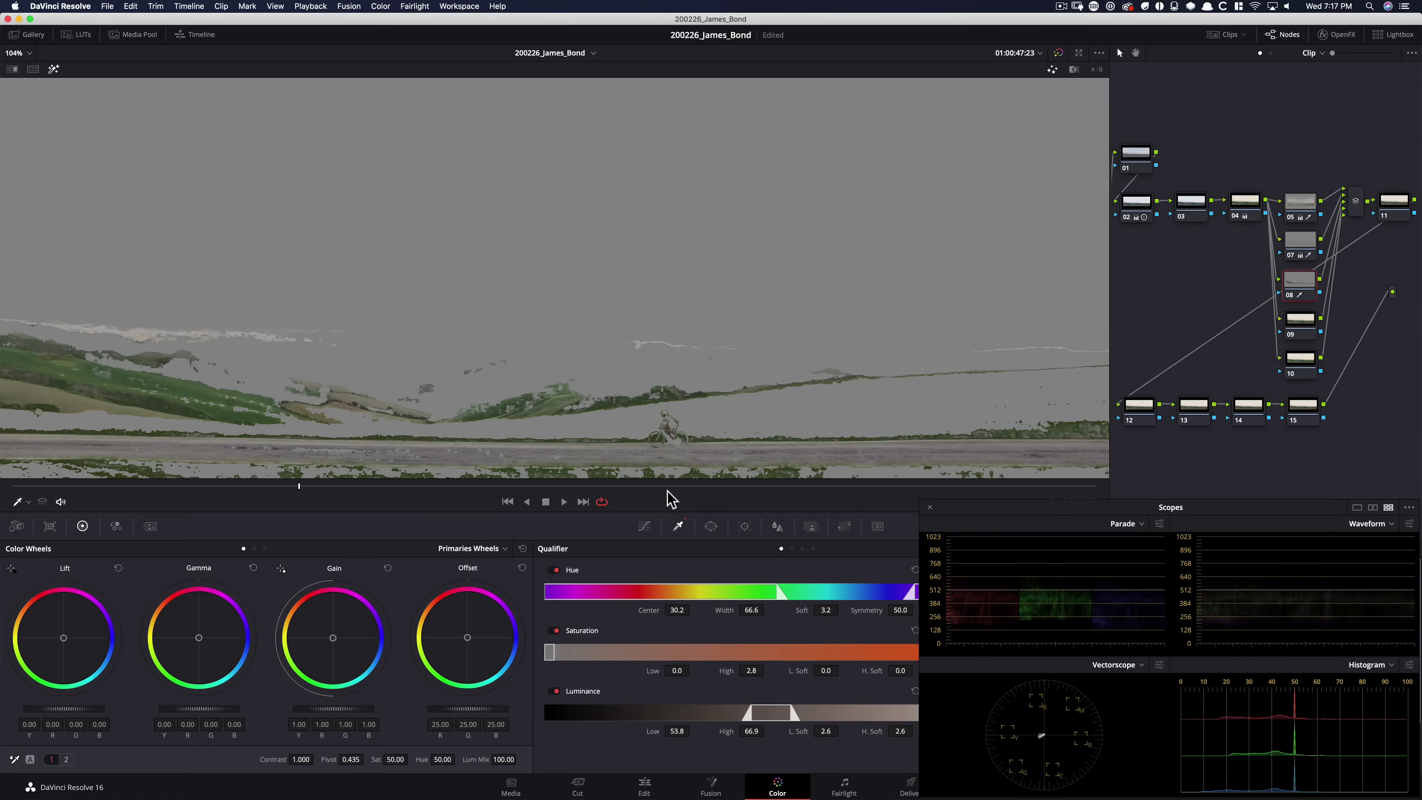
{"action": "left_click_drag", "start_coordinate": [416, 458], "coordinate": [208, 452]}
{"action": "left_click", "coordinate": [211, 452]}
{"action": "left_click_drag", "start_coordinate": [429, 458], "coordinate": [762, 451]}
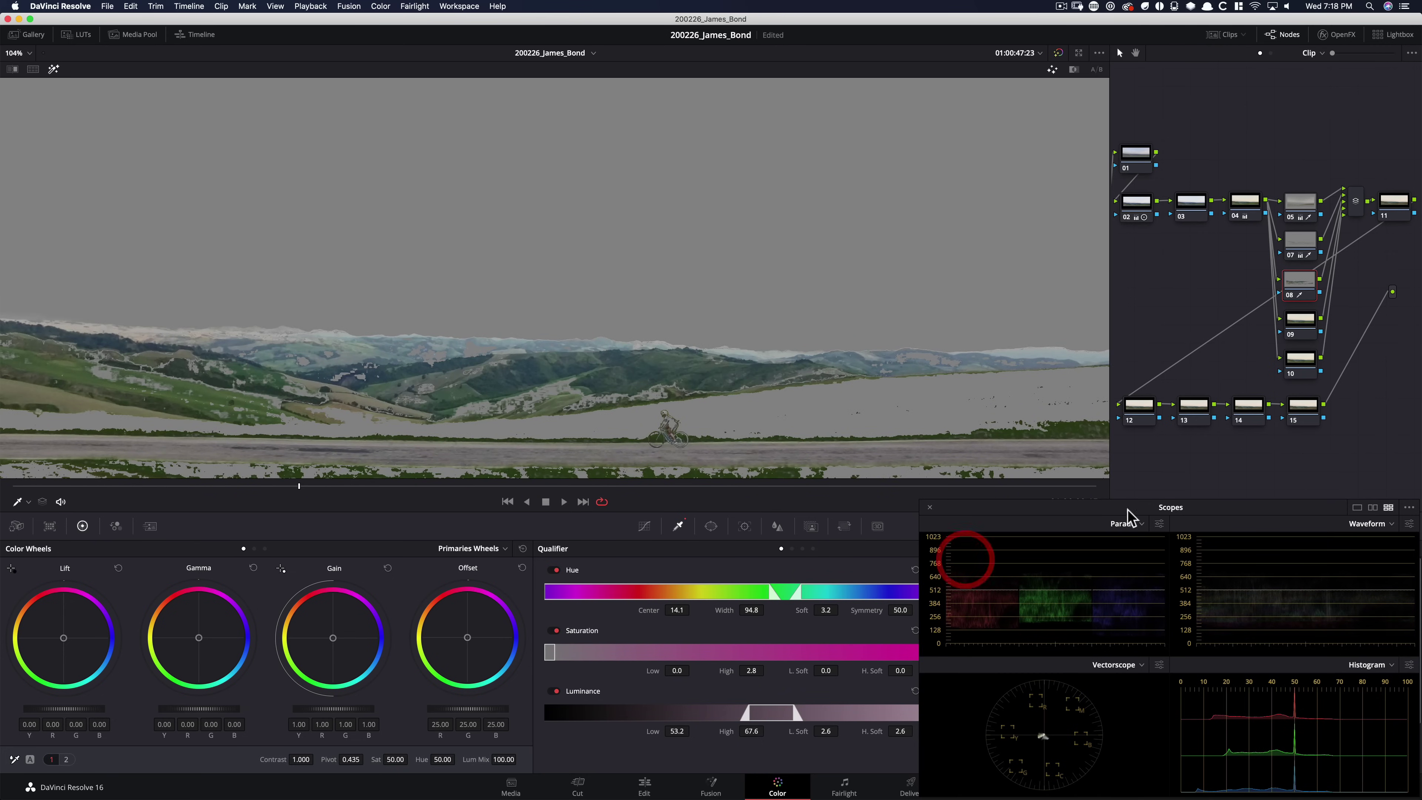
Refine node 08's key to hue center 14.2, hue width 73.6, luminance low 56.4 and blur radius 40.9.
{"action": "left_click_drag", "start_coordinate": [751, 610], "coordinate": [772, 609]}
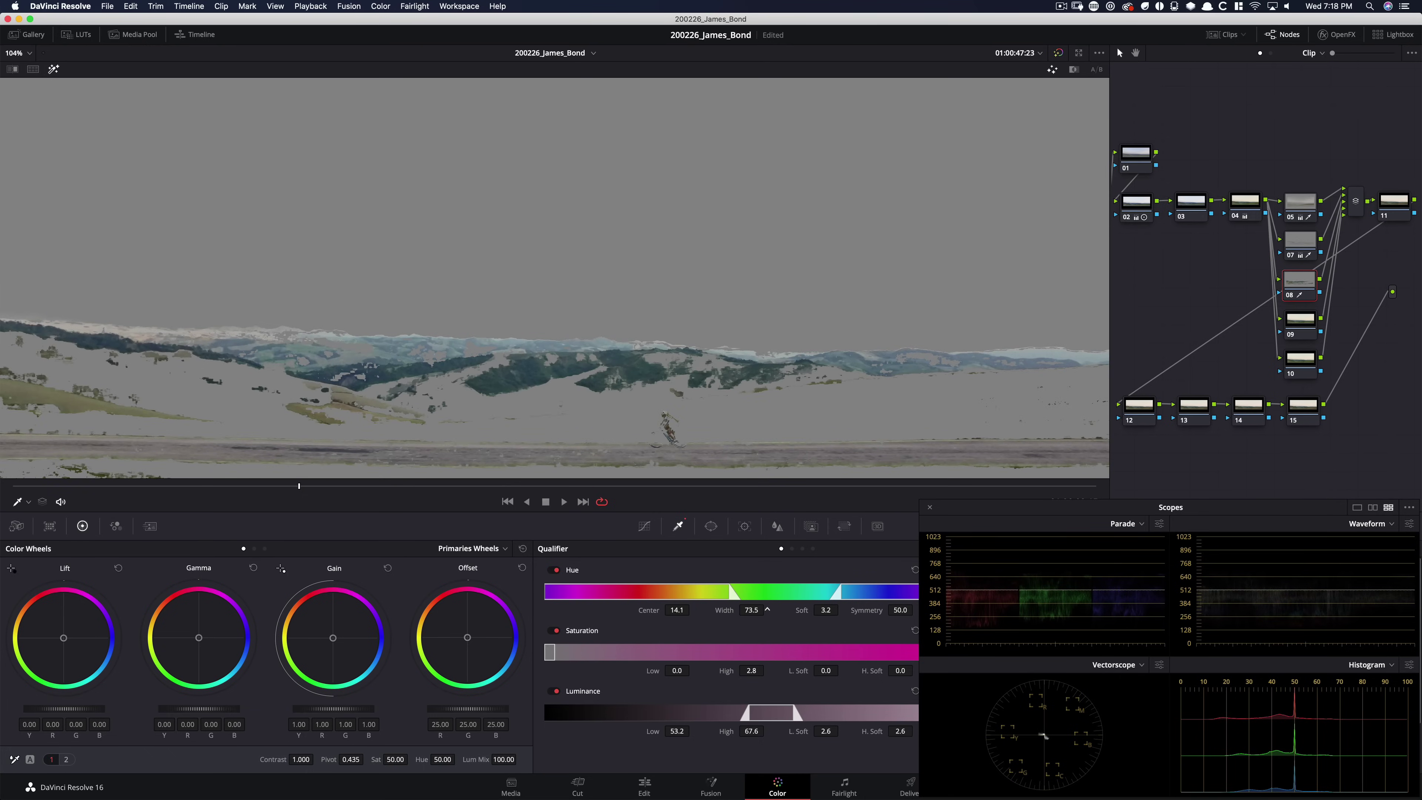
{"action": "left_click_drag", "start_coordinate": [677, 610], "coordinate": [692, 610]}
{"action": "left_click_drag", "start_coordinate": [679, 731], "coordinate": [692, 731]}
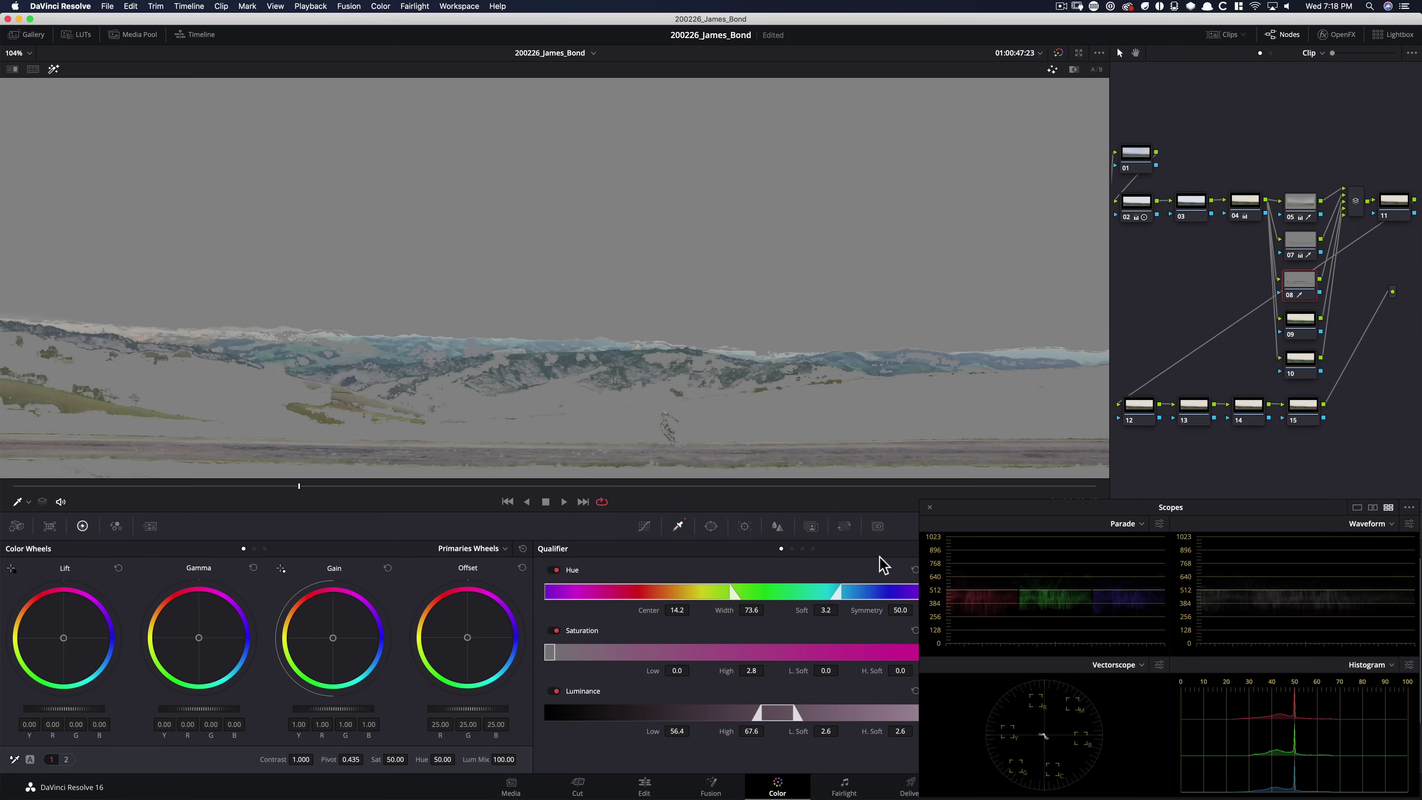
{"action": "left_click_drag", "start_coordinate": [1014, 512], "coordinate": [850, 97]}
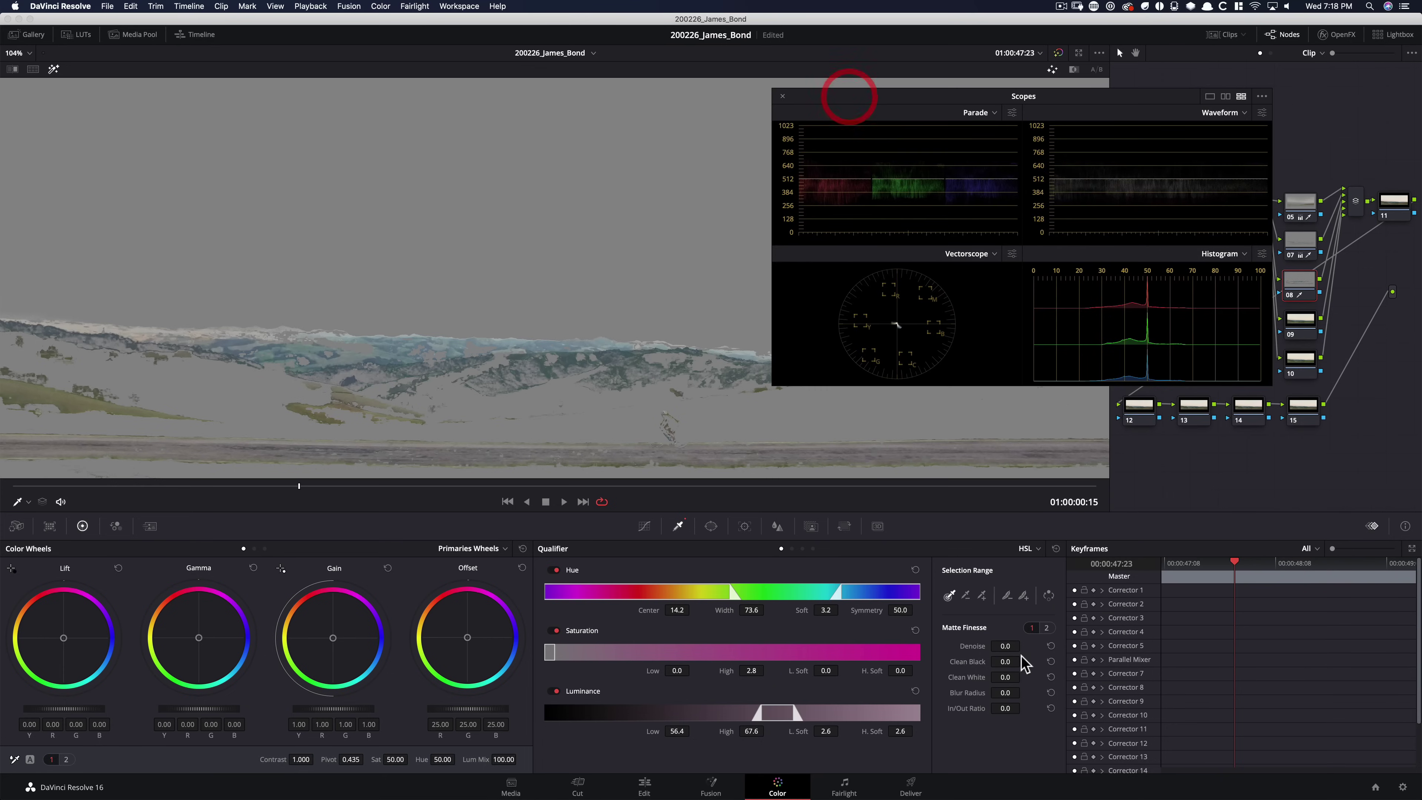
{"action": "left_click_drag", "start_coordinate": [1004, 692], "coordinate": [1005, 692]}
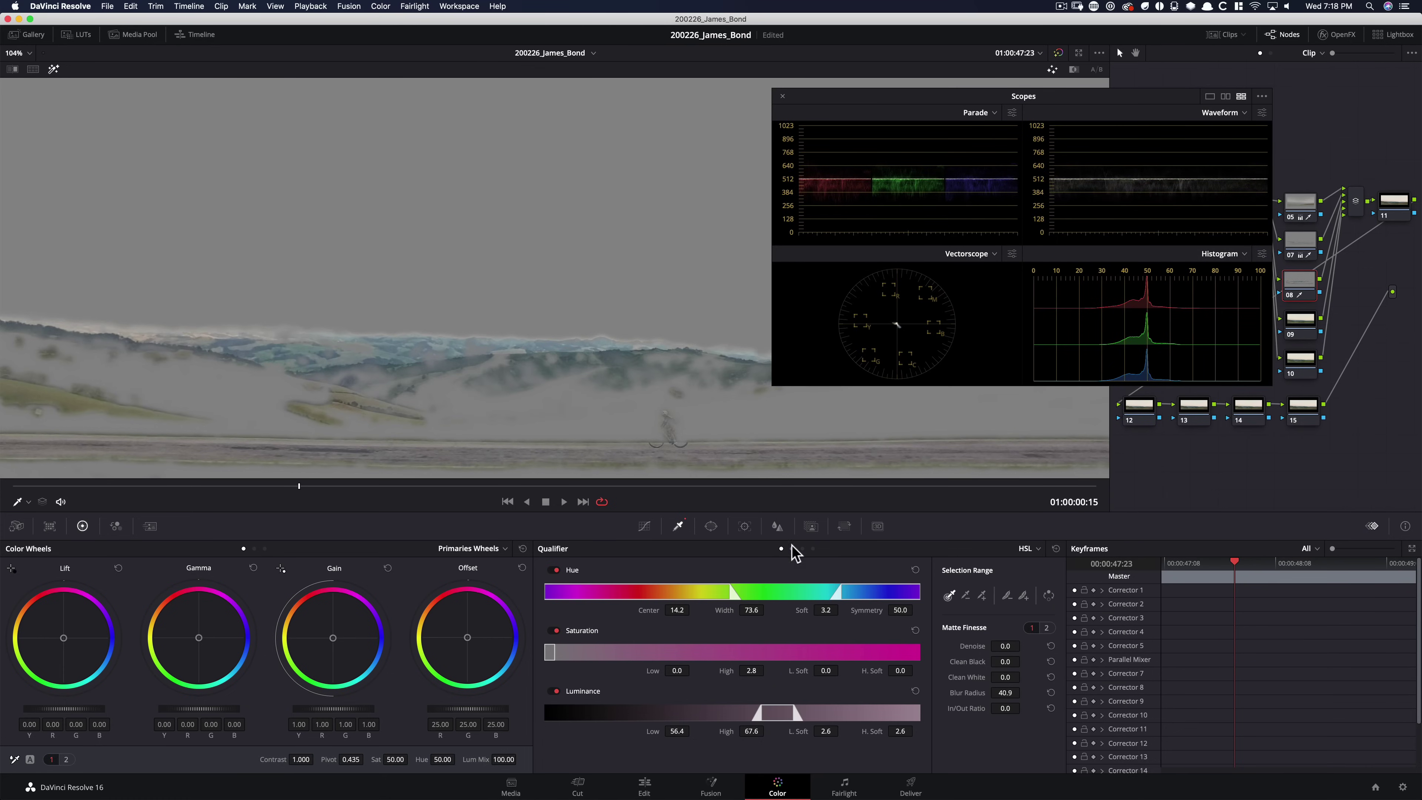
Add a circular window to node 08, flatten it over the road with softness 5.79, and stretch it past the frame's sides.
{"action": "left_click", "coordinate": [710, 526]}
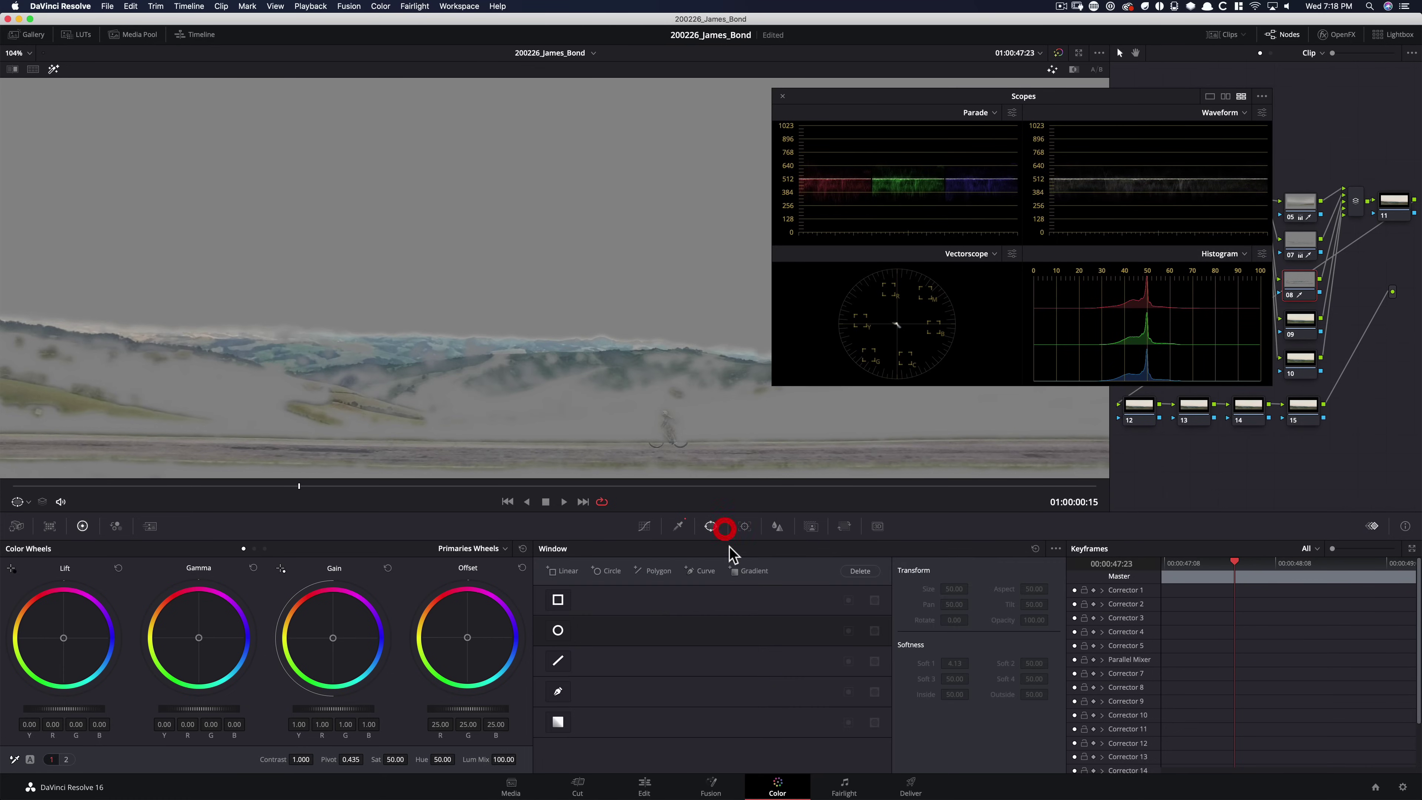
{"action": "left_click", "coordinate": [558, 630]}
{"action": "left_click_drag", "start_coordinate": [499, 267], "coordinate": [491, 436]}
{"action": "left_click_drag", "start_coordinate": [530, 297], "coordinate": [526, 427]}
{"action": "left_click_drag", "start_coordinate": [955, 662], "coordinate": [998, 661]}
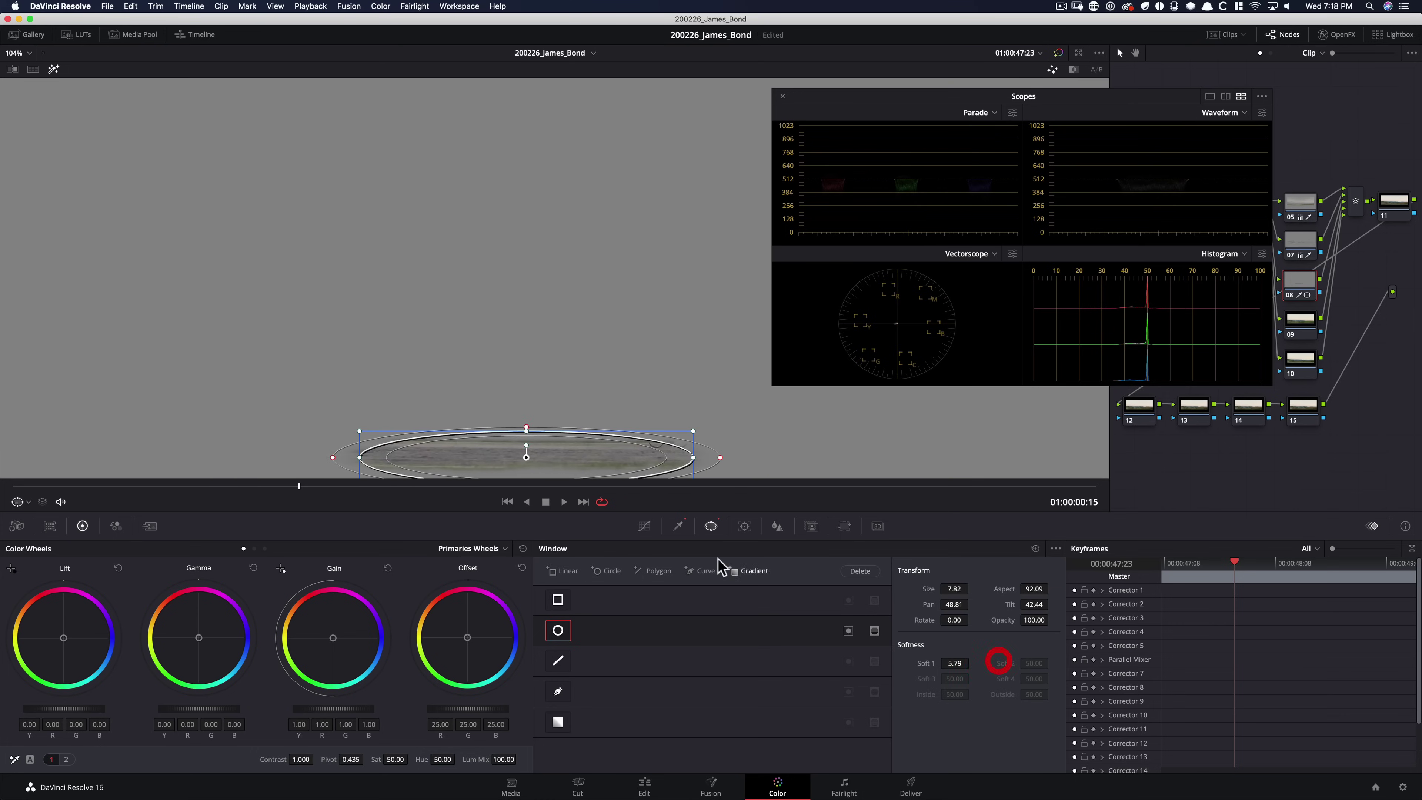
{"action": "left_click_drag", "start_coordinate": [583, 461], "coordinate": [586, 458]}
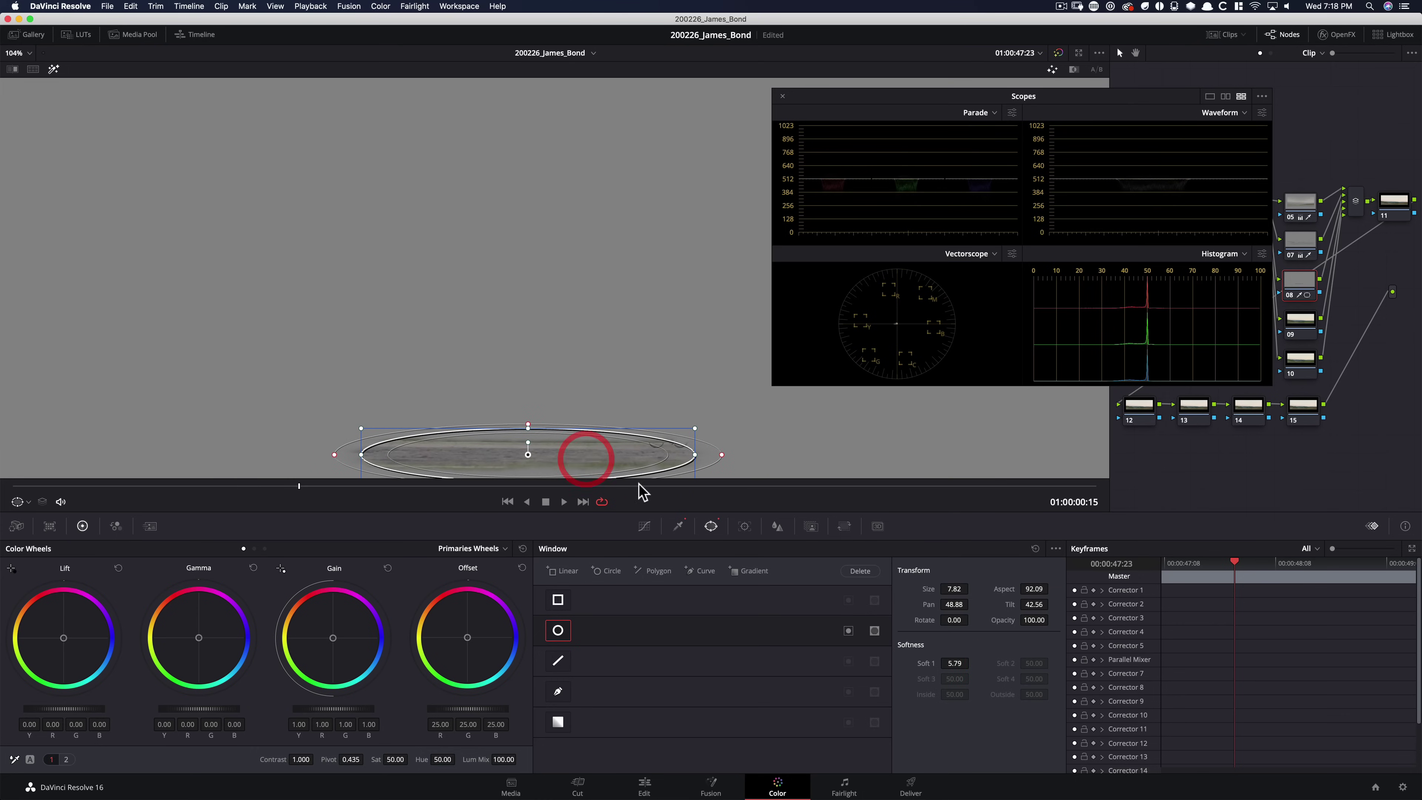
{"action": "scroll", "coordinate": [644, 492], "scroll_direction": "down", "scroll_amount": 5}
{"action": "left_click_drag", "start_coordinate": [633, 374], "coordinate": [890, 363]}
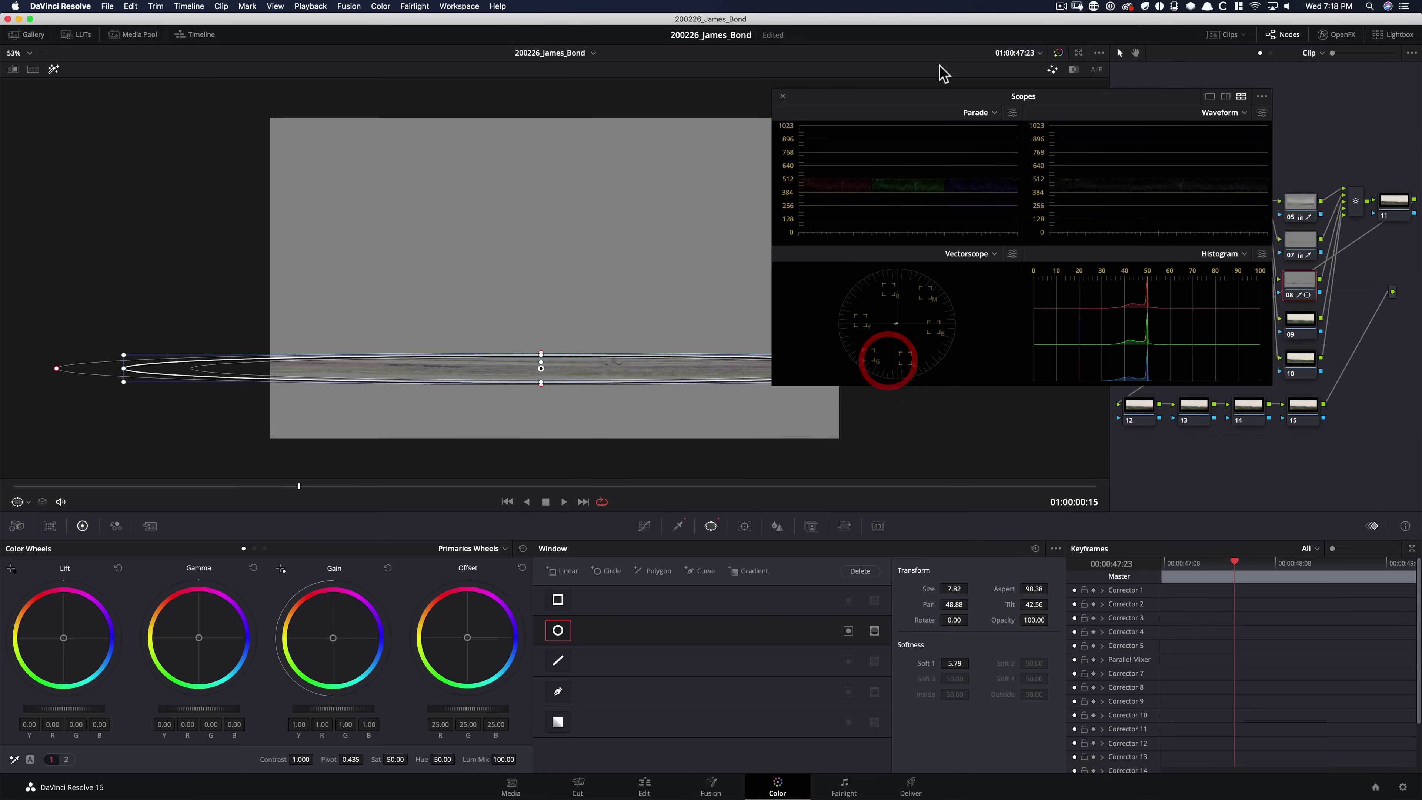
Widen node 08's window further and lower it slightly over the road at the clip's last frame, with the tracker open.
{"action": "key", "text": "cmd+t"}
{"action": "scroll", "coordinate": [728, 481], "scroll_direction": "down", "scroll_amount": 5}
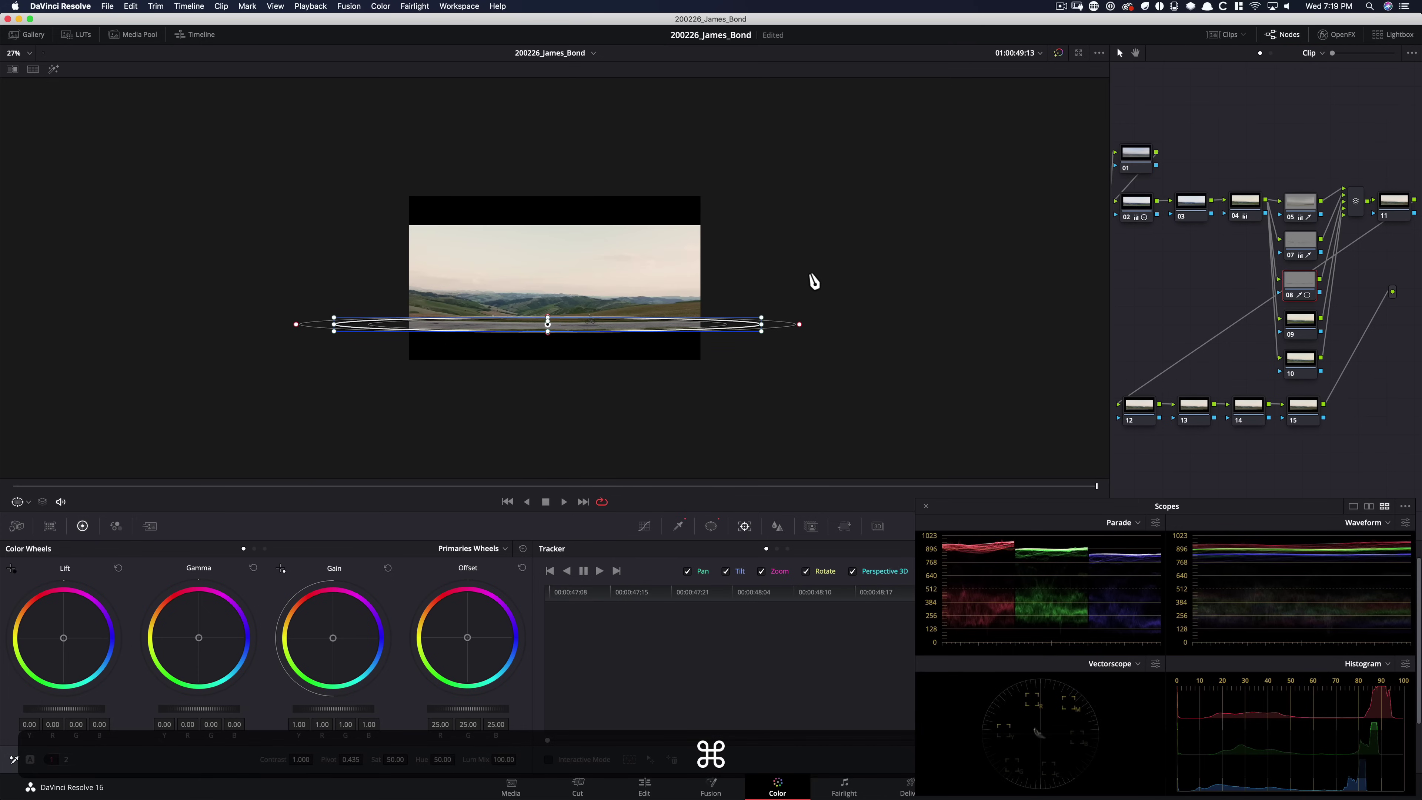
{"action": "left_click_drag", "start_coordinate": [766, 330], "coordinate": [819, 326]}
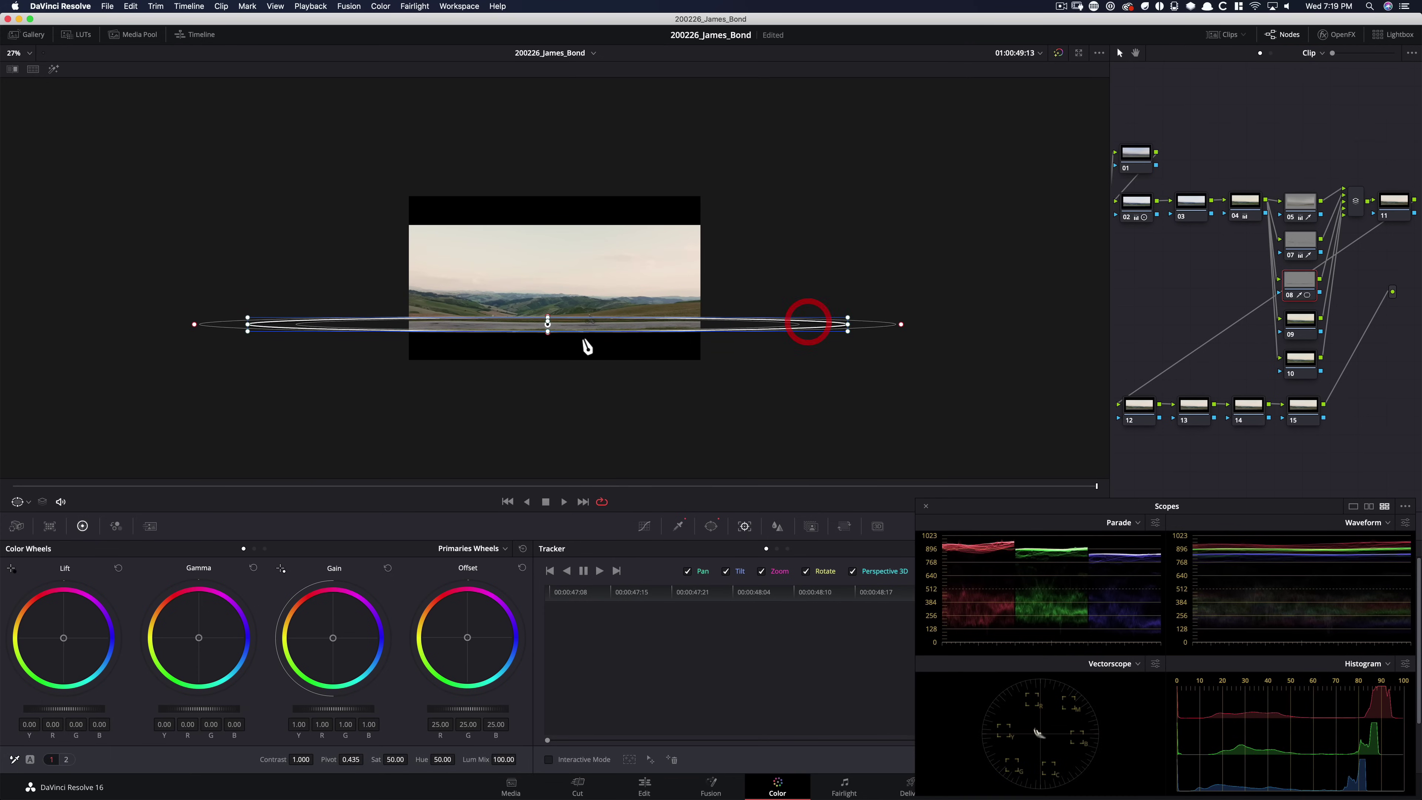
{"action": "left_click_drag", "start_coordinate": [547, 336], "coordinate": [546, 326]}
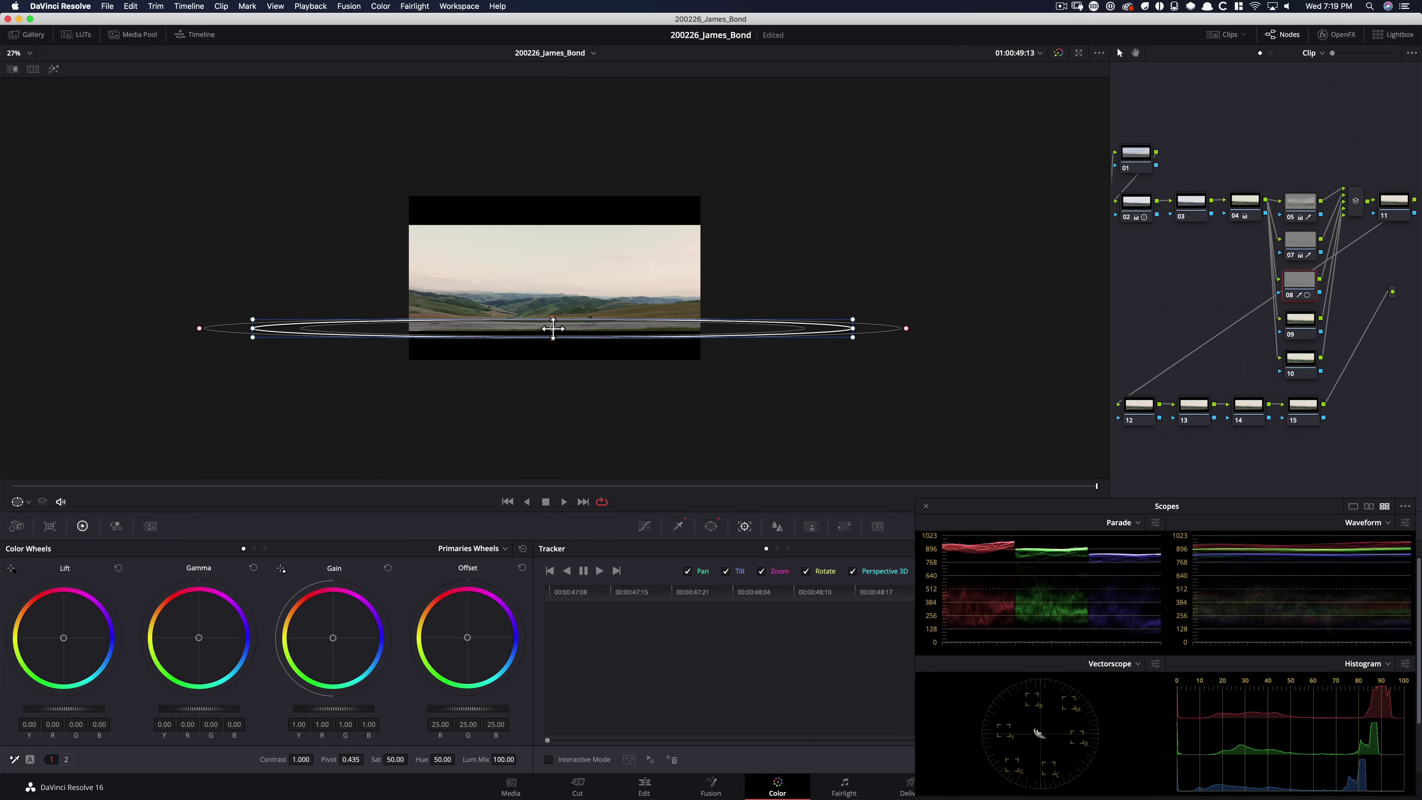
{"action": "scroll", "coordinate": [657, 359], "scroll_direction": "up", "scroll_amount": 4}
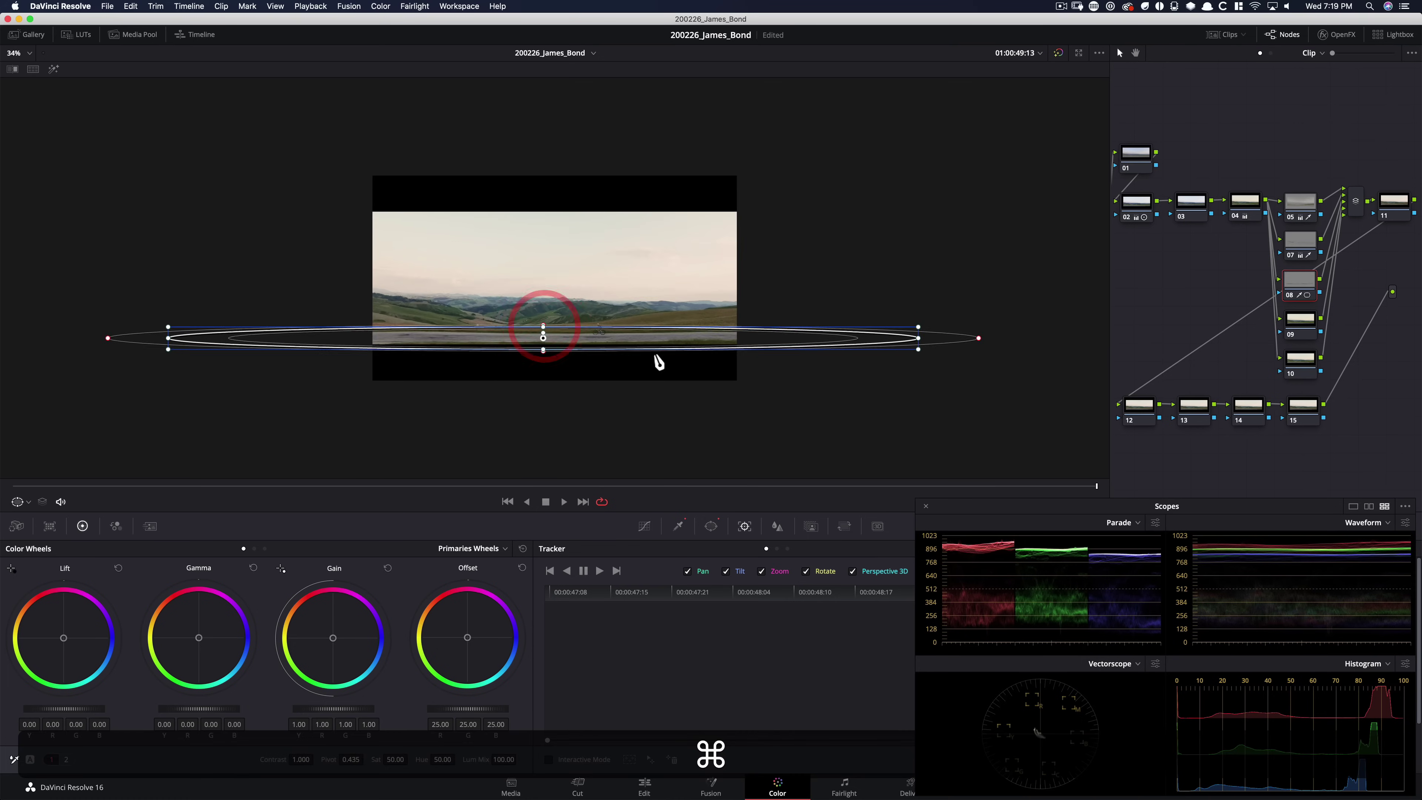
Reposition the window over the road at the clip's first frame, play through, and lower it slightly at the last frame.
{"action": "left_click_drag", "start_coordinate": [96, 492], "coordinate": [524, 496]}
{"action": "left_click_drag", "start_coordinate": [392, 498], "coordinate": [8, 485]}
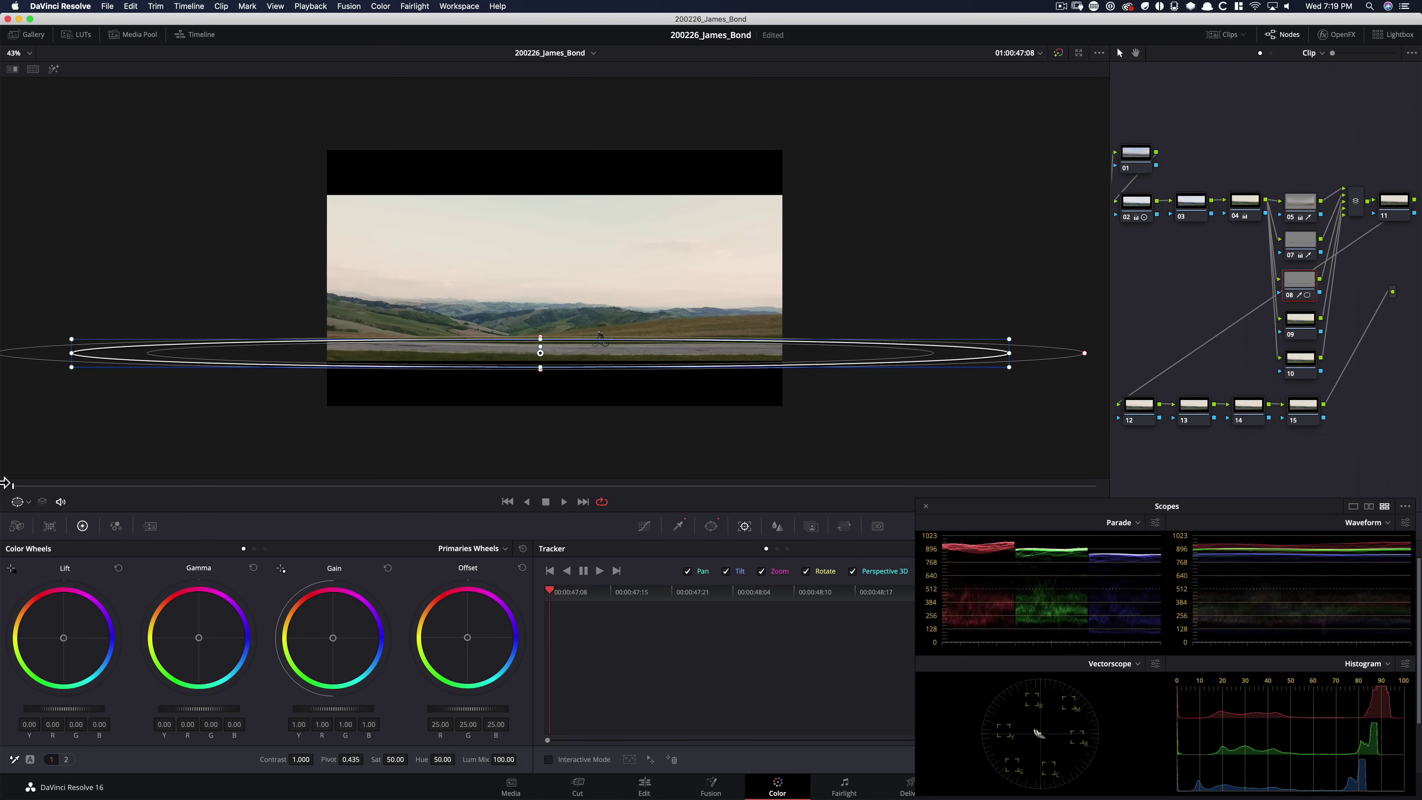
{"action": "left_click_drag", "start_coordinate": [565, 347], "coordinate": [536, 339]}
{"action": "key", "text": "space"}
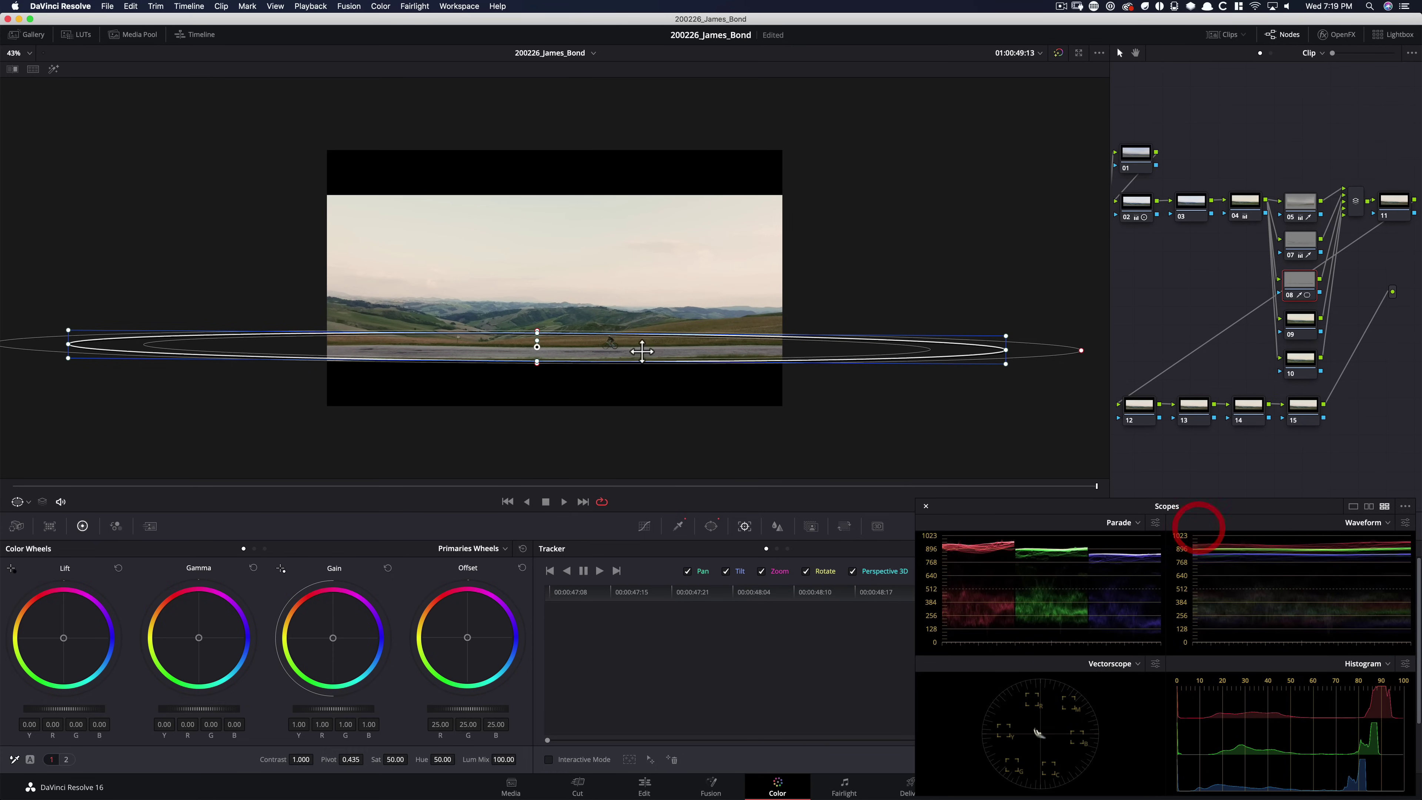
{"action": "left_click_drag", "start_coordinate": [617, 357], "coordinate": [623, 362]}
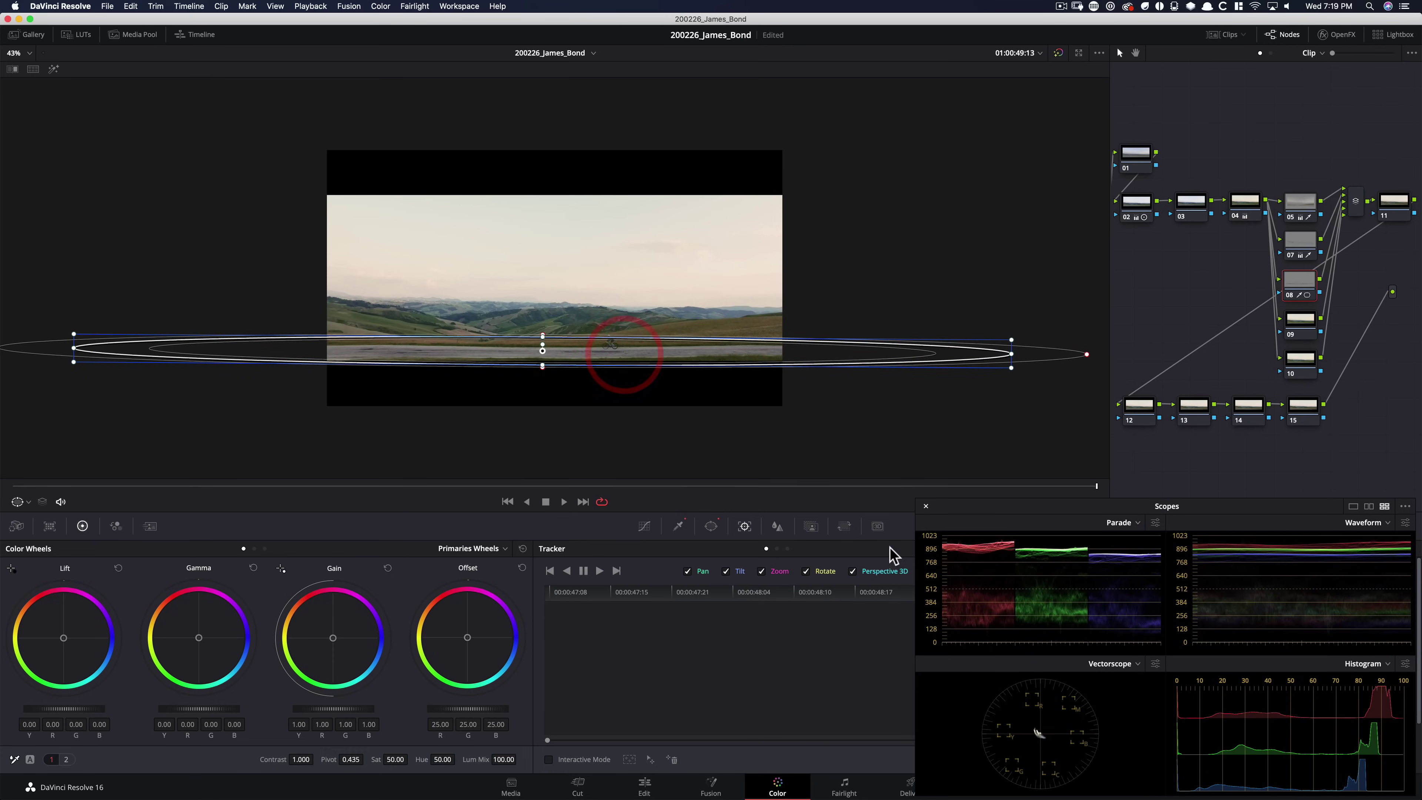
Switch the tracker to Frame mode and keyframe the window slightly higher over the road at the clip's first frame.
{"action": "left_click_drag", "start_coordinate": [1007, 516], "coordinate": [994, 636]}
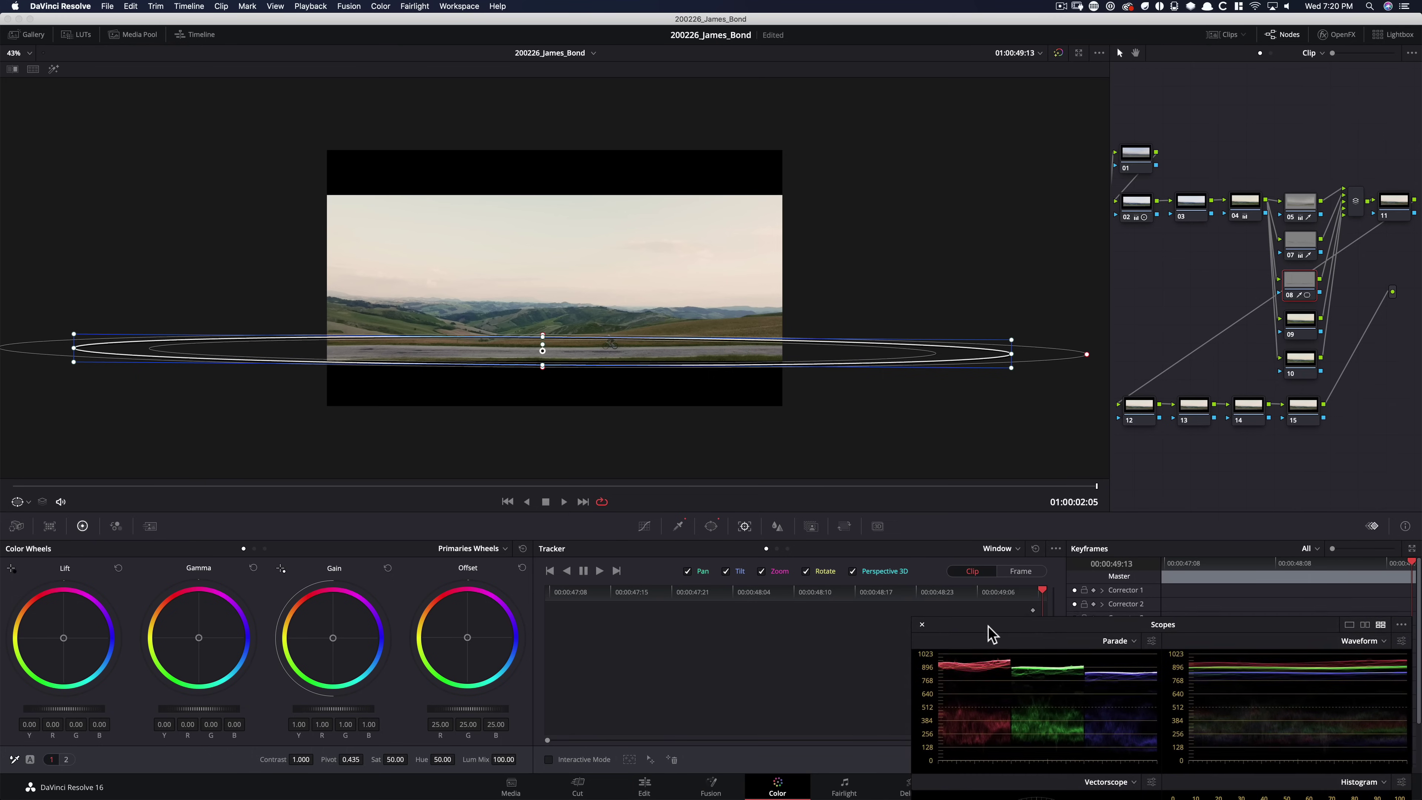
{"action": "left_click_drag", "start_coordinate": [982, 626], "coordinate": [1072, 658]}
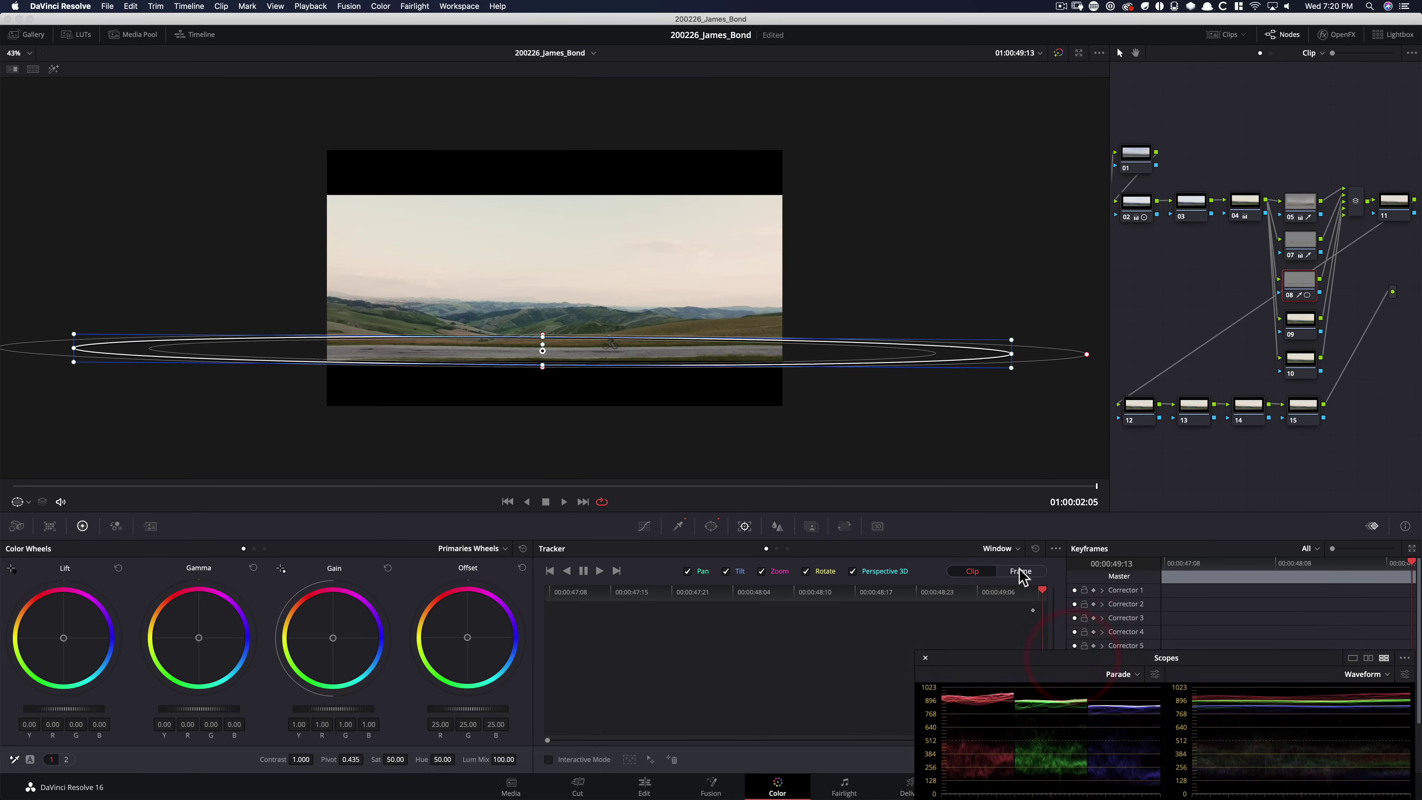
{"action": "left_click", "coordinate": [1032, 571]}
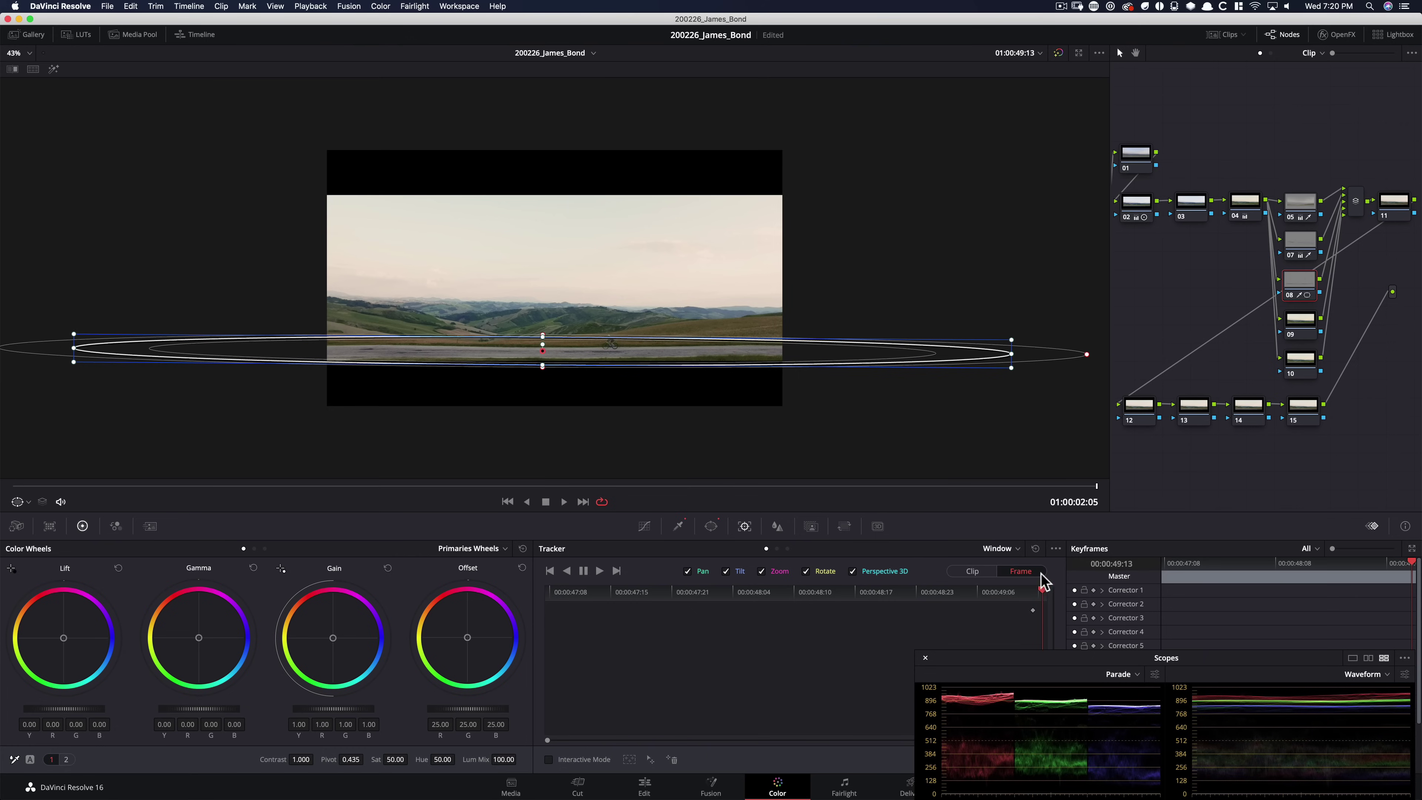
{"action": "left_click_drag", "start_coordinate": [805, 603], "coordinate": [462, 614]}
{"action": "left_click_drag", "start_coordinate": [738, 593], "coordinate": [470, 605]}
{"action": "left_click", "coordinate": [656, 682]}
{"action": "left_click_drag", "start_coordinate": [708, 592], "coordinate": [445, 602]}
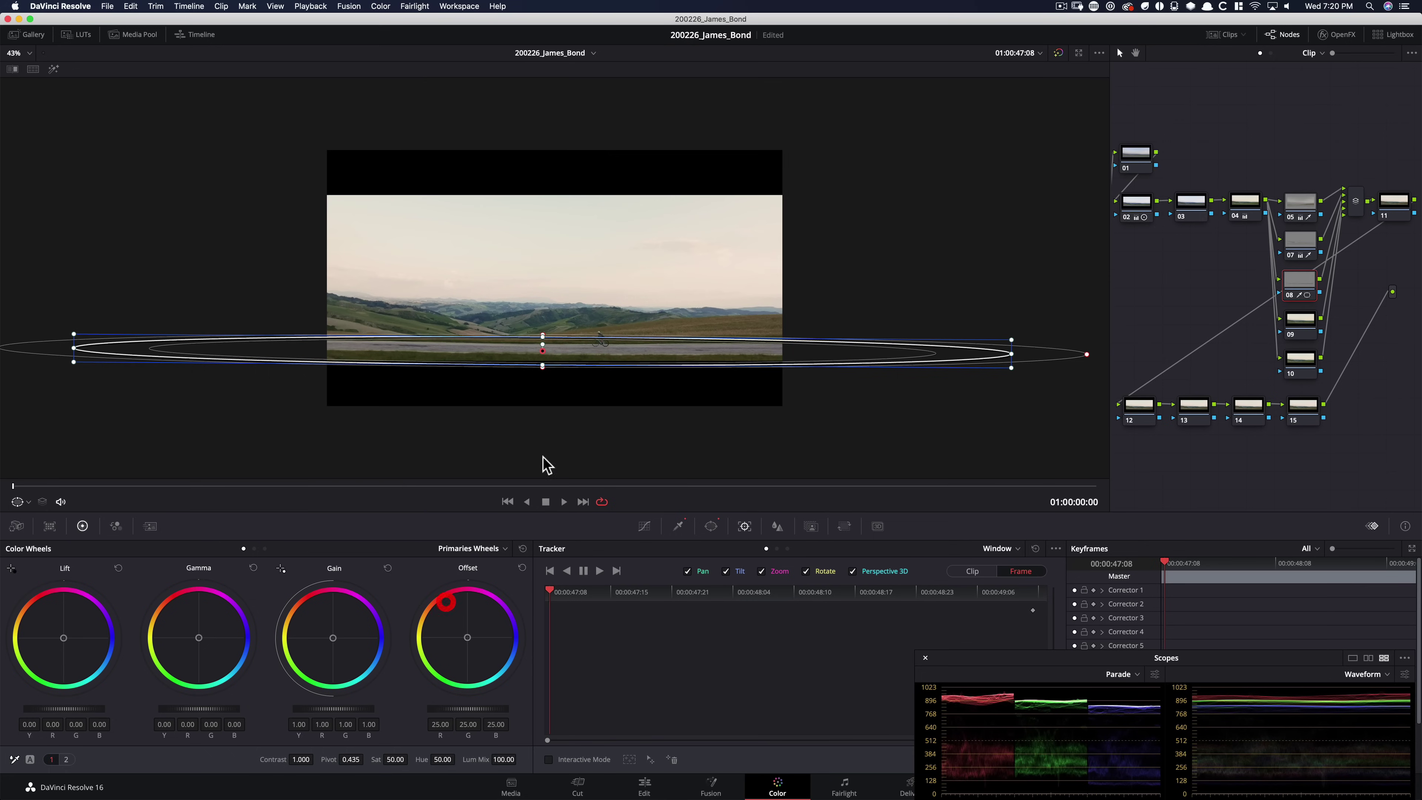
{"action": "left_click_drag", "start_coordinate": [566, 348], "coordinate": [572, 342]}
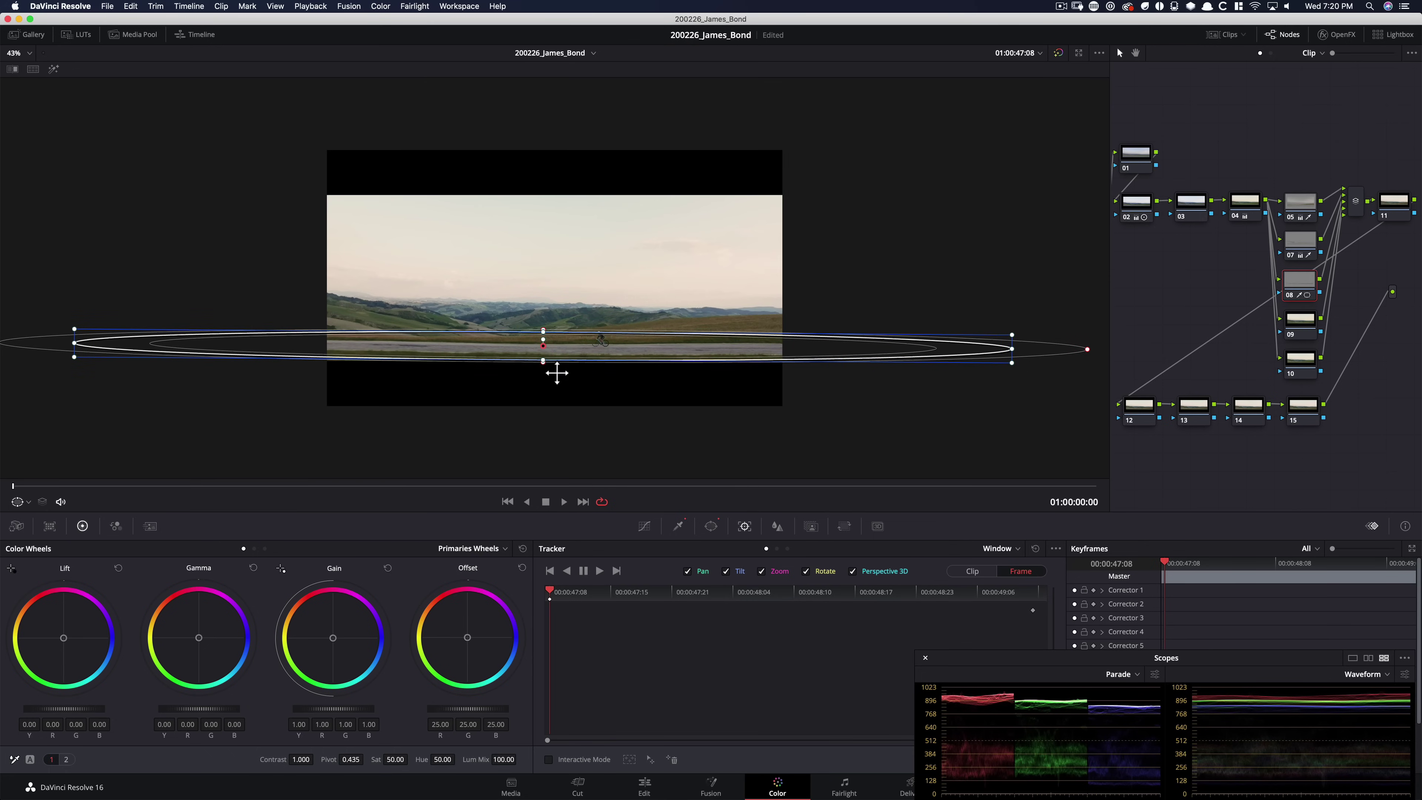
Keyframe the window lower over the road at the end of the clip and scrub through to check its movement.
{"action": "left_click_drag", "start_coordinate": [570, 592], "coordinate": [1153, 602]}
{"action": "left_click_drag", "start_coordinate": [614, 361], "coordinate": [618, 369]}
{"action": "left_click_drag", "start_coordinate": [1033, 598], "coordinate": [1058, 614]}
{"action": "left_click_drag", "start_coordinate": [847, 619], "coordinate": [542, 613]}
{"action": "left_click_drag", "start_coordinate": [1030, 616], "coordinate": [1058, 594]}
Beside the reference still, lift node 08's custom curve and set its gamma to red -0.01, green 0.02 and blue -0.00.
{"action": "key", "text": "shift+z"}
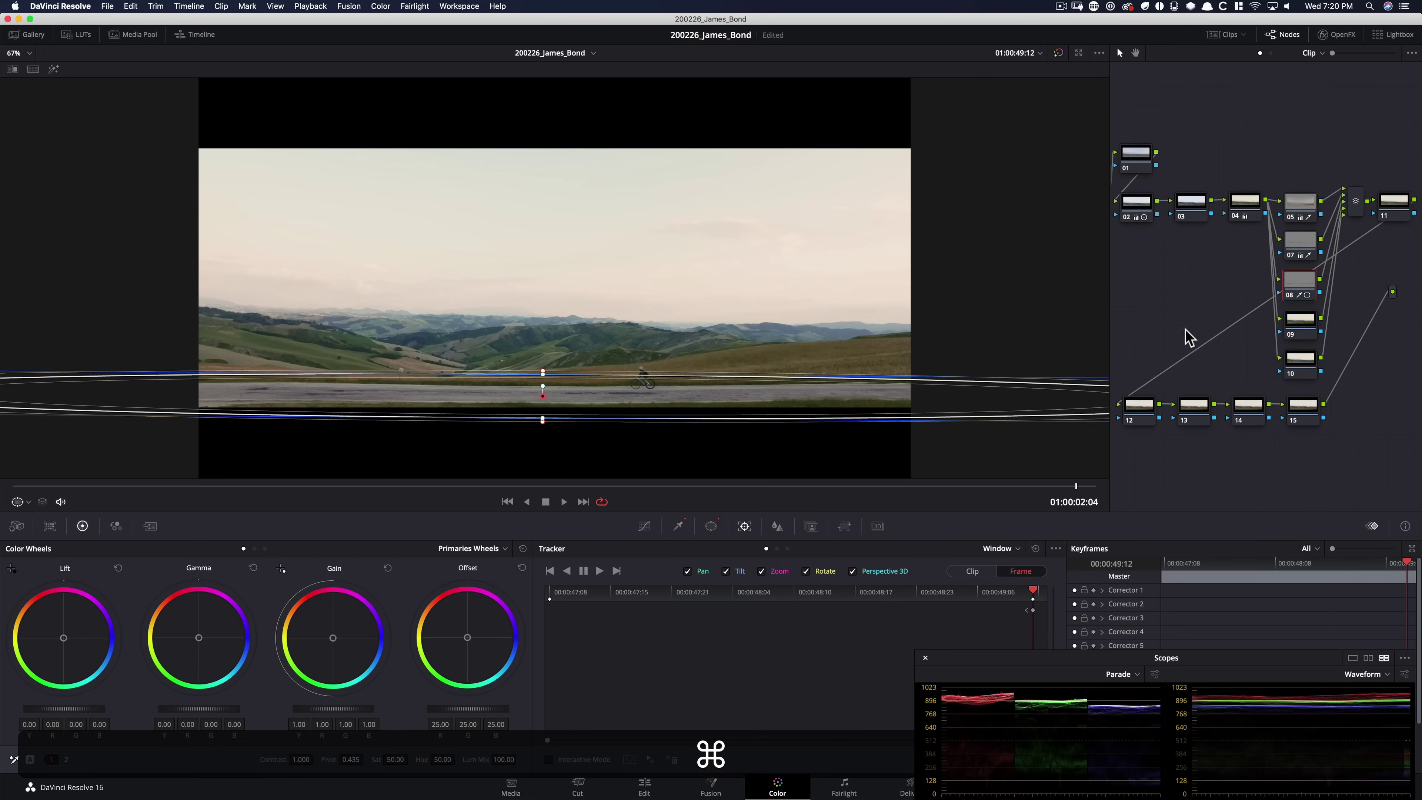
{"action": "key", "text": "alt+super+w"}
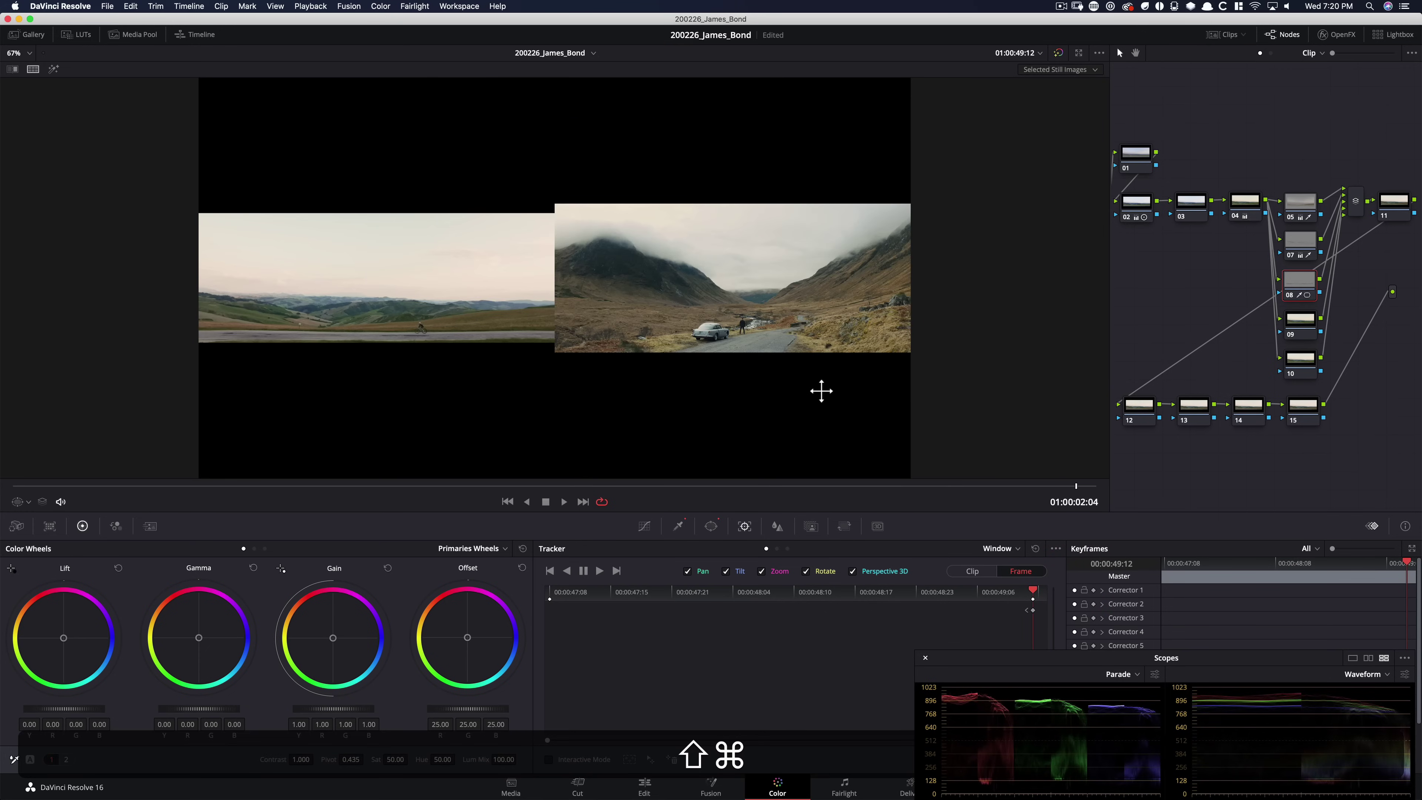
{"action": "scroll", "coordinate": [821, 390], "scroll_direction": "up", "scroll_amount": 5}
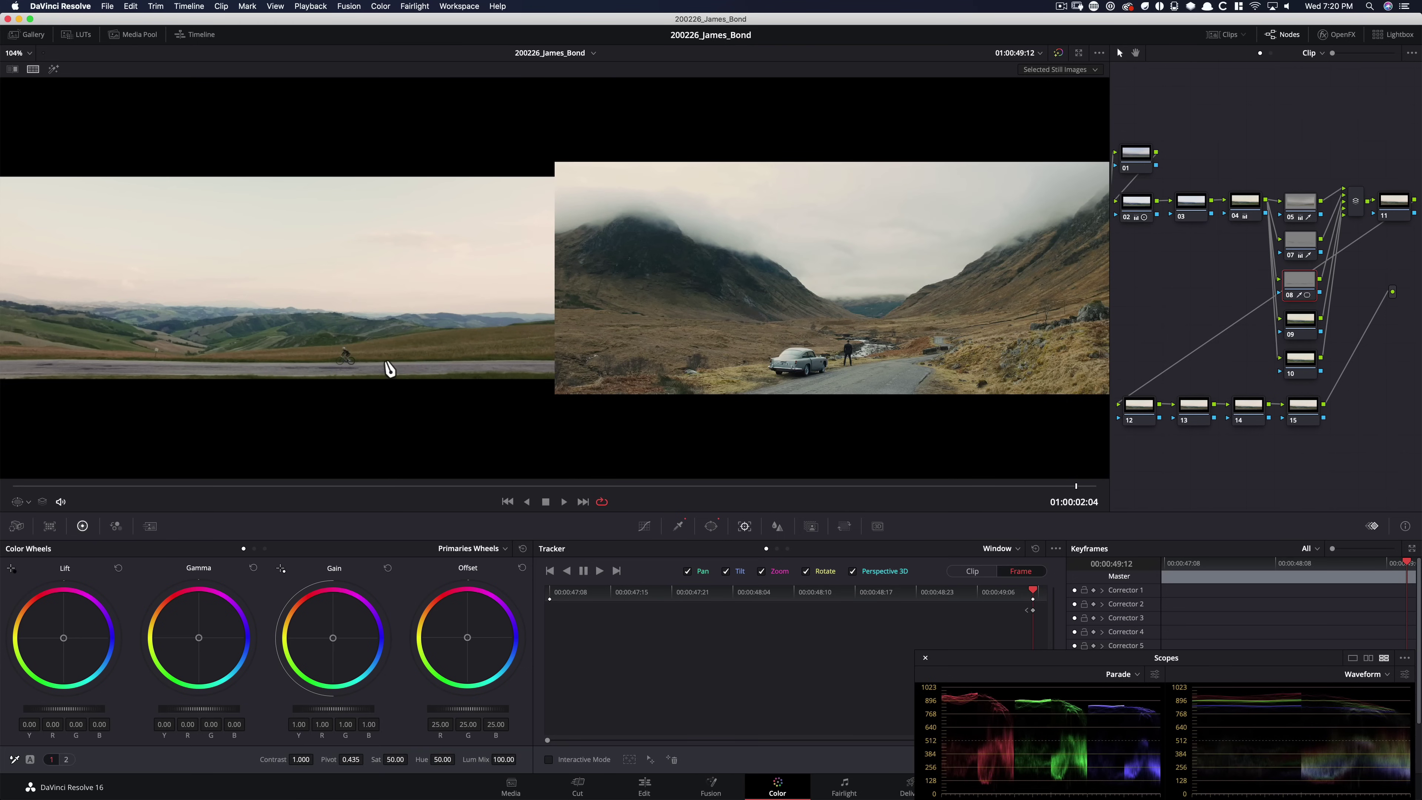
{"action": "left_click_drag", "start_coordinate": [1045, 658], "coordinate": [1029, 508]}
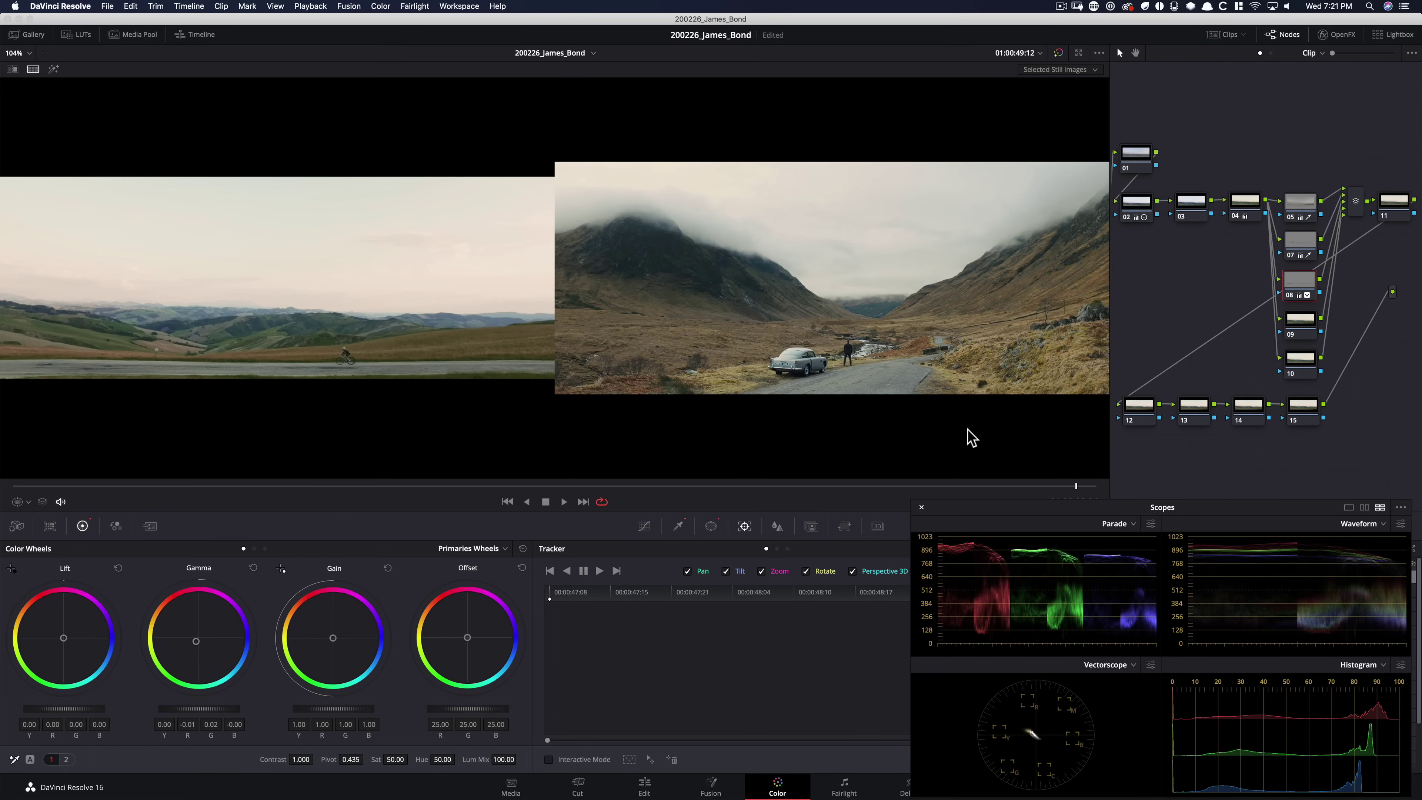
{"action": "key", "text": "alt+shift+c"}
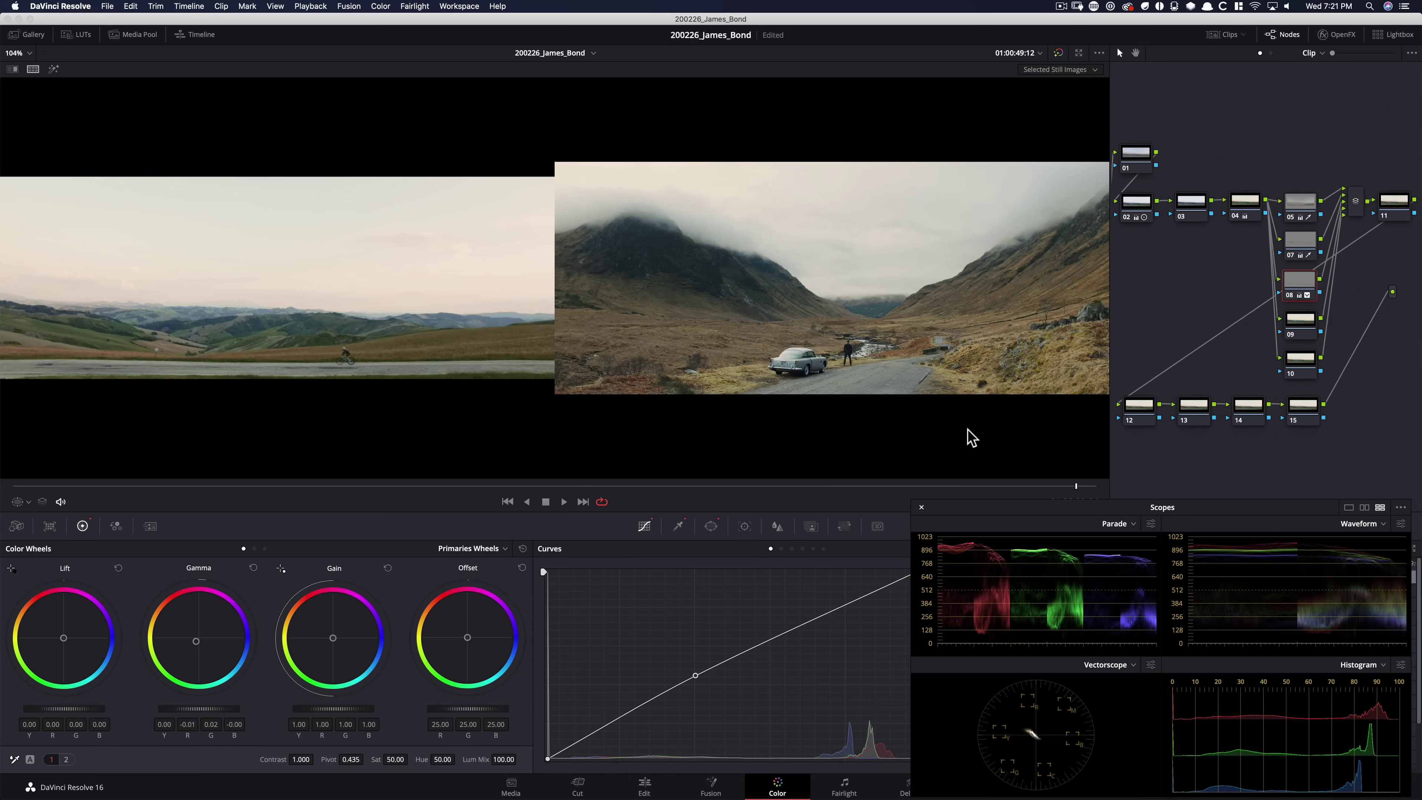
Compare node 08's road correction off and on beside the reference still.
{"action": "key", "text": "super+d"}
{"action": "key", "text": "super+d"}
{"action": "key", "text": "super+d"}
{"action": "key", "text": "super+d"}
{"action": "key", "text": "super+d"}
{"action": "key", "text": "super+d"}
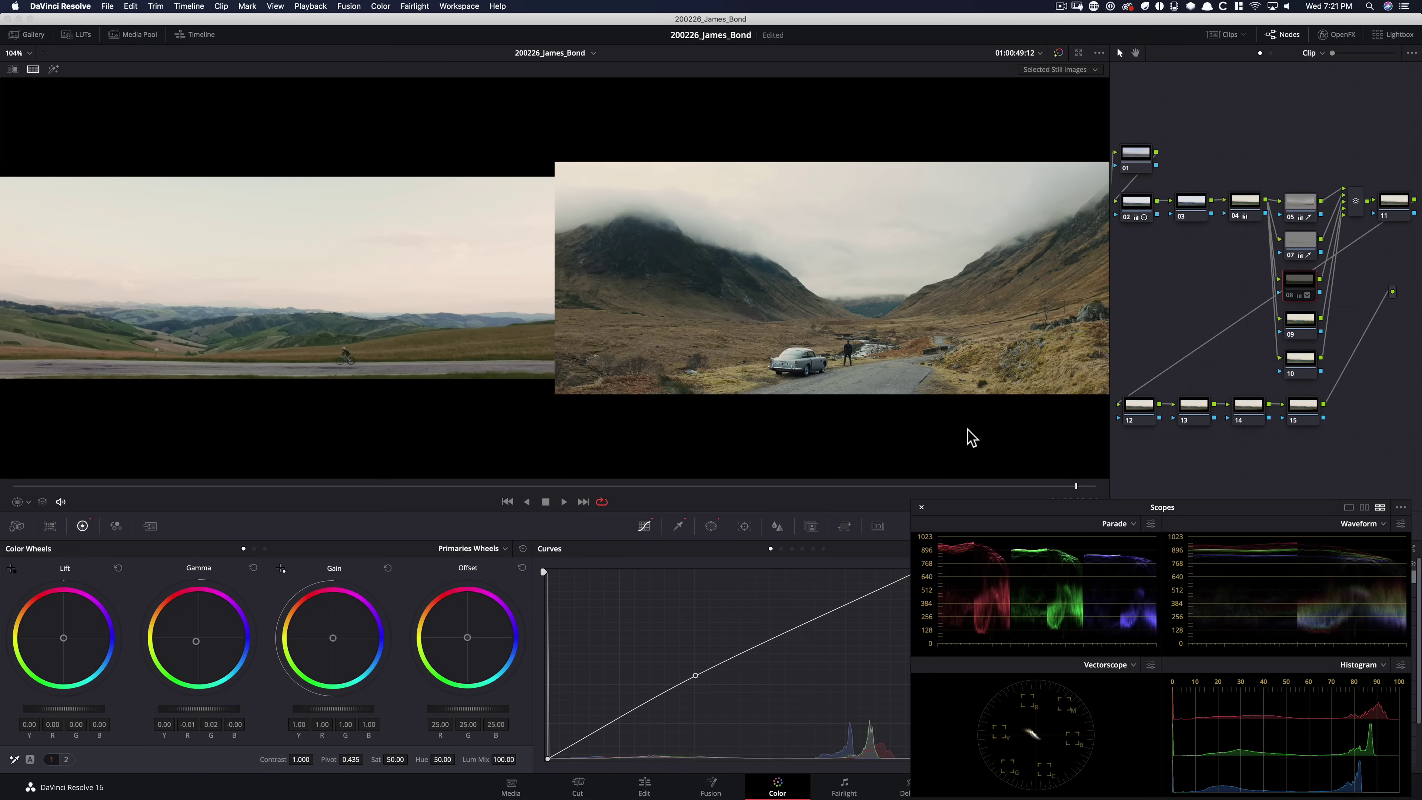
Fine-tune node 08's gamma to red -0.01, green 0.01 and blue 0.01, comparing the road with the node off and on.
{"action": "key", "text": "super+d"}
{"action": "key", "text": "super+d"}
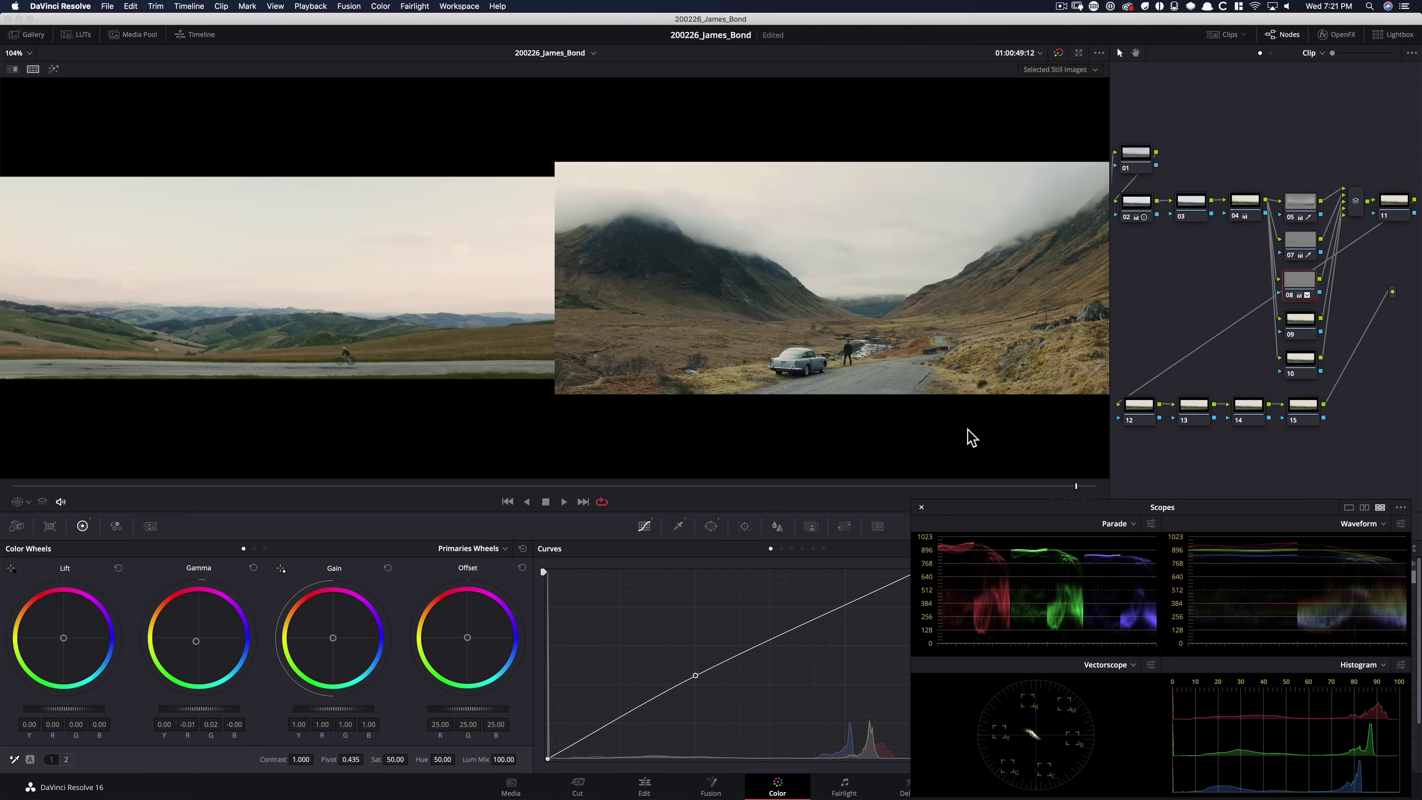
{"action": "key", "text": "super+d"}
{"action": "key", "text": "super+d"}
{"action": "key", "text": "super+d"}
{"action": "key", "text": "super+d"}
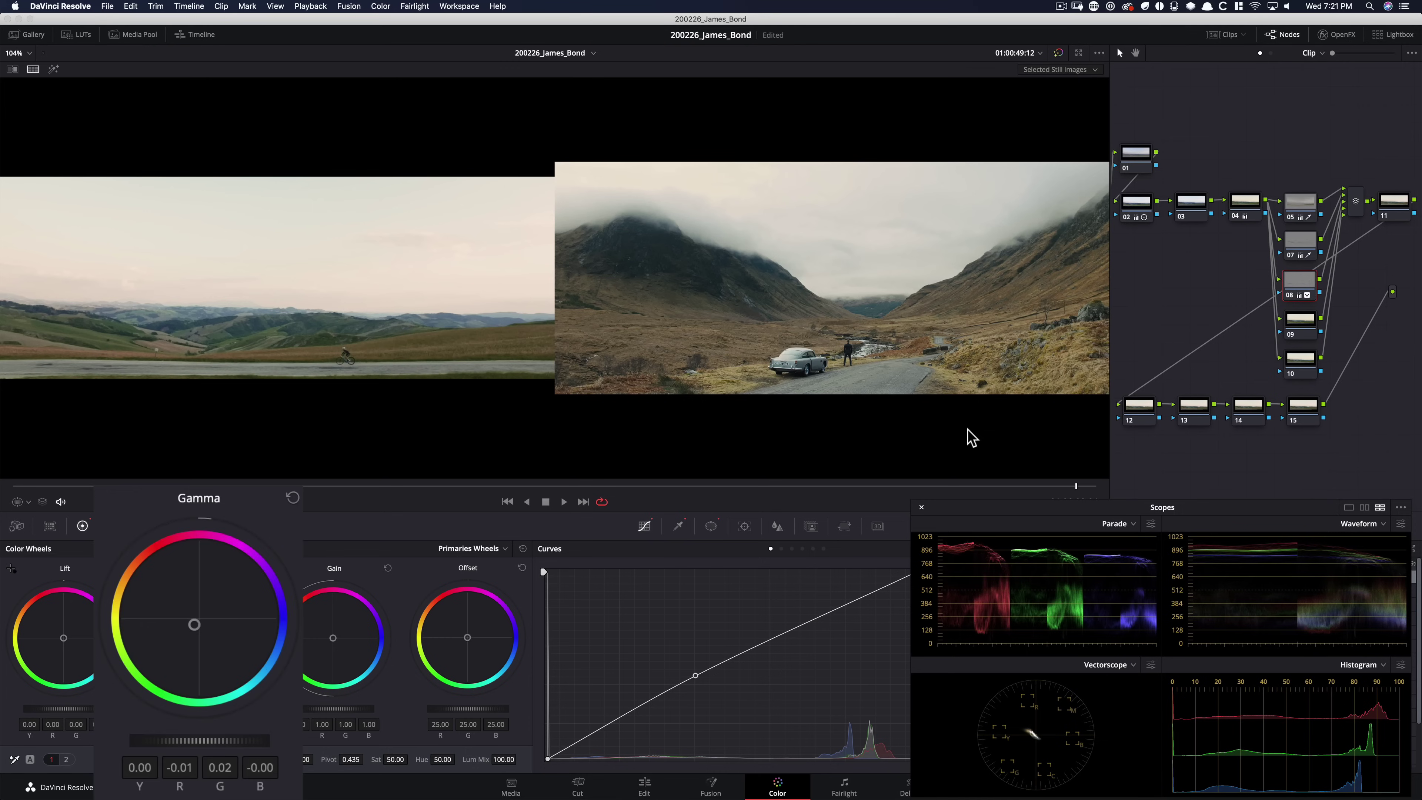
{"action": "key", "text": "super+d"}
{"action": "key", "text": "super+d"}
{"action": "key", "text": "super+d"}
{"action": "key", "text": "super+d"}
{"action": "key", "text": "super+d"}
{"action": "key", "text": "super+d"}
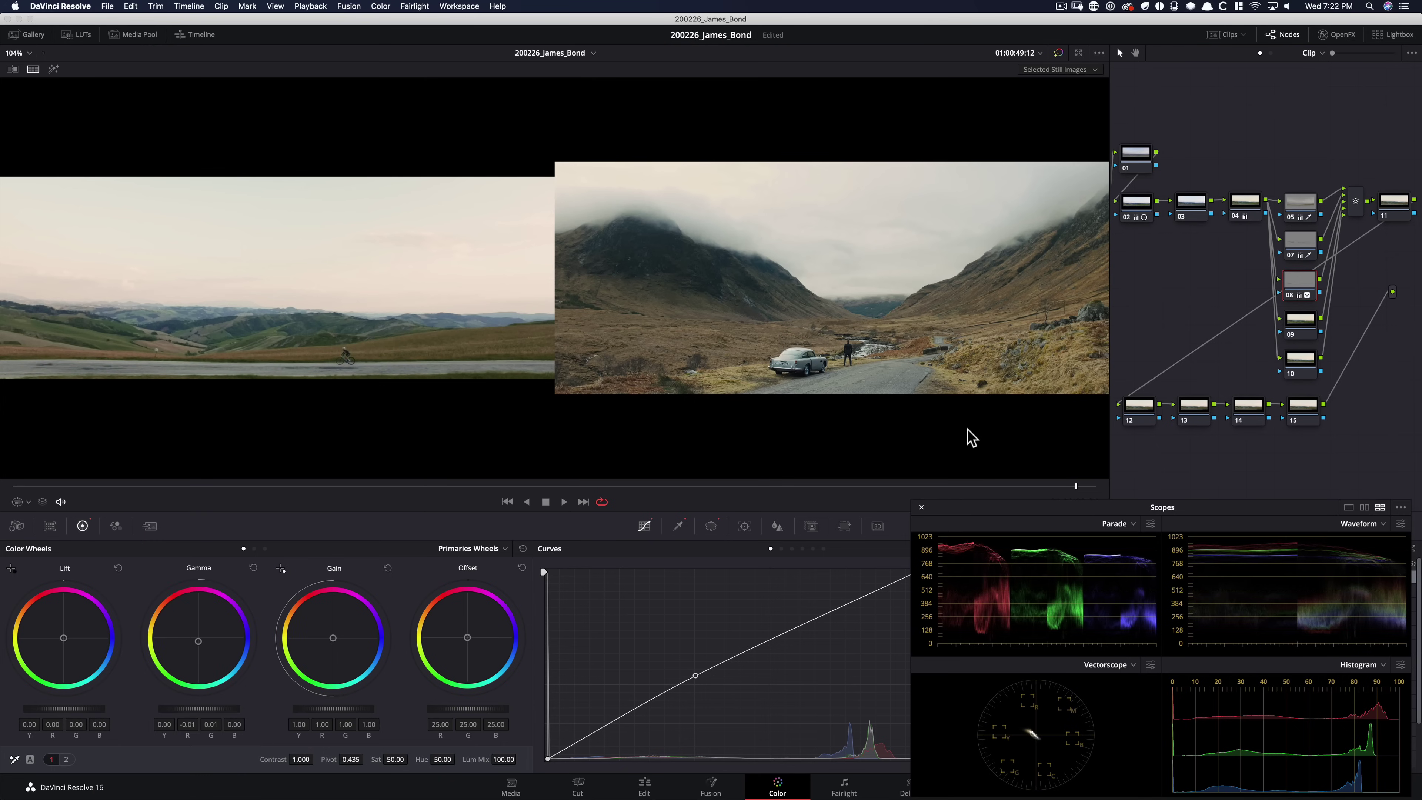
Compare the shot with node 08 off and on, and with the whole grade bypassed and active.
{"action": "key", "text": "super+d"}
{"action": "key", "text": "super+d"}
{"action": "key", "text": "shift+d"}
{"action": "key", "text": "shift+d"}
{"action": "key", "text": "super+d"}
{"action": "key", "text": "super+d"}
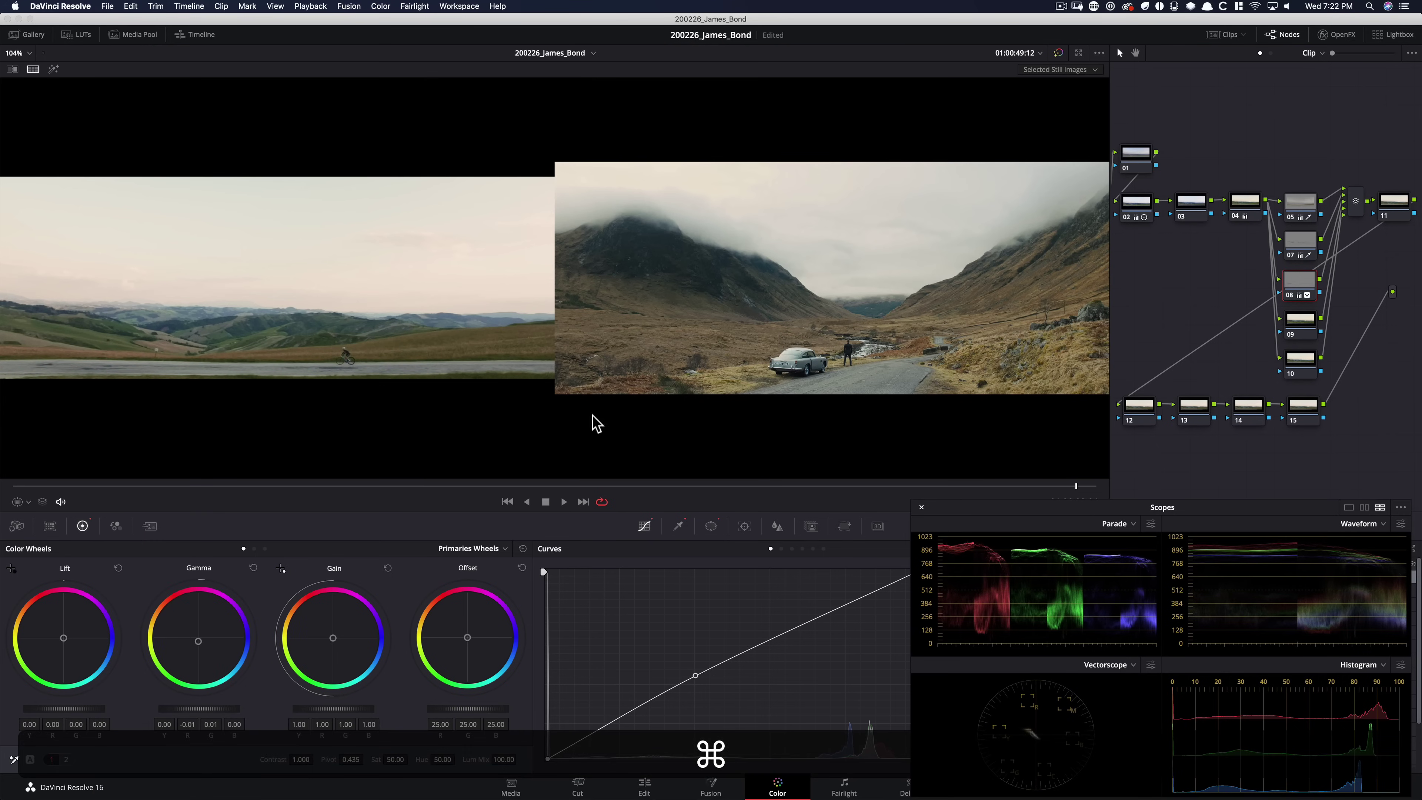
Isolate the sky in node 09 with a luminance-only qualifier, setting low to 63.2 and low softness to 8.2.
{"action": "left_click", "coordinate": [1310, 204]}
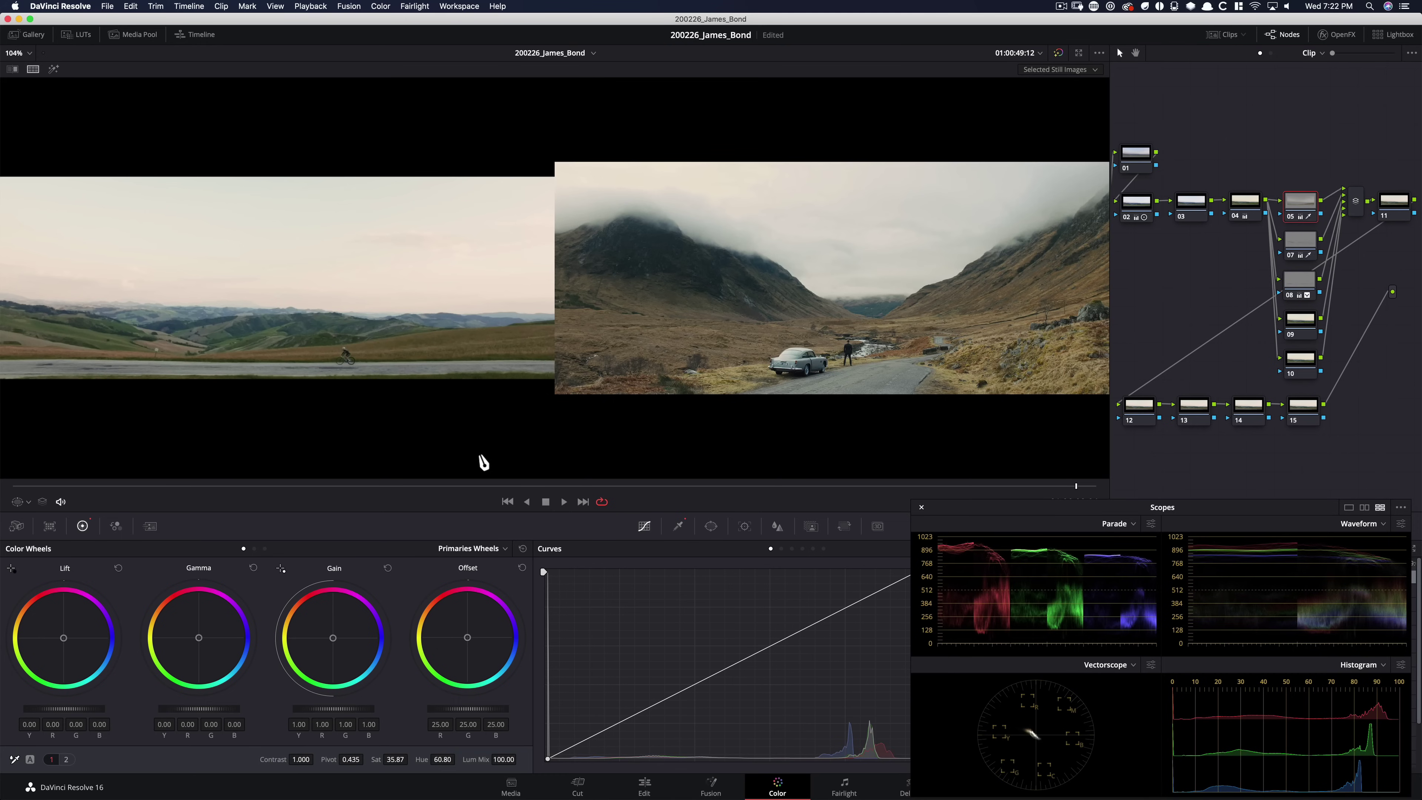
{"action": "left_click", "coordinate": [1300, 324]}
{"action": "key", "text": "alt+super+w"}
{"action": "key", "text": "shift+z"}
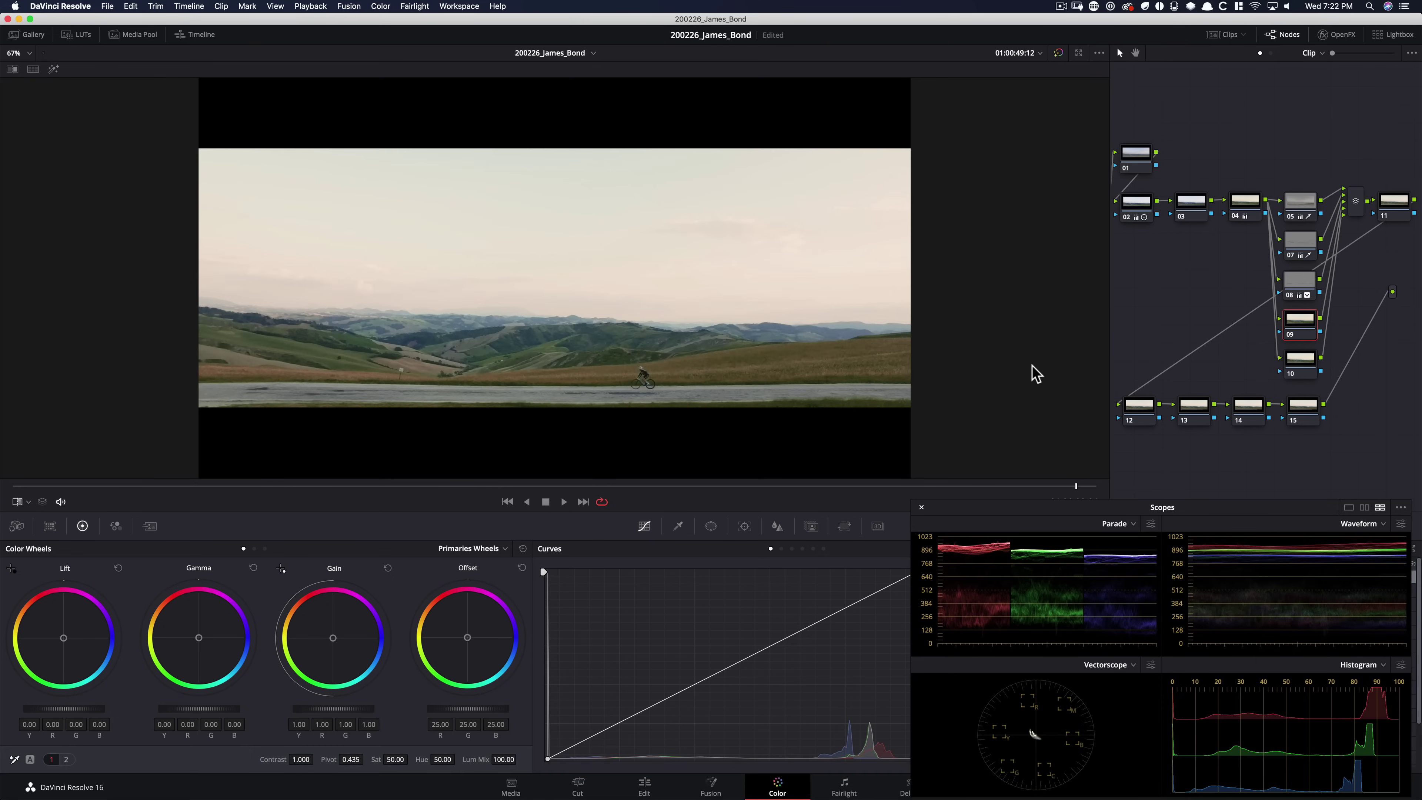
{"action": "key", "text": "alt+q"}
{"action": "key", "text": "alt+q"}
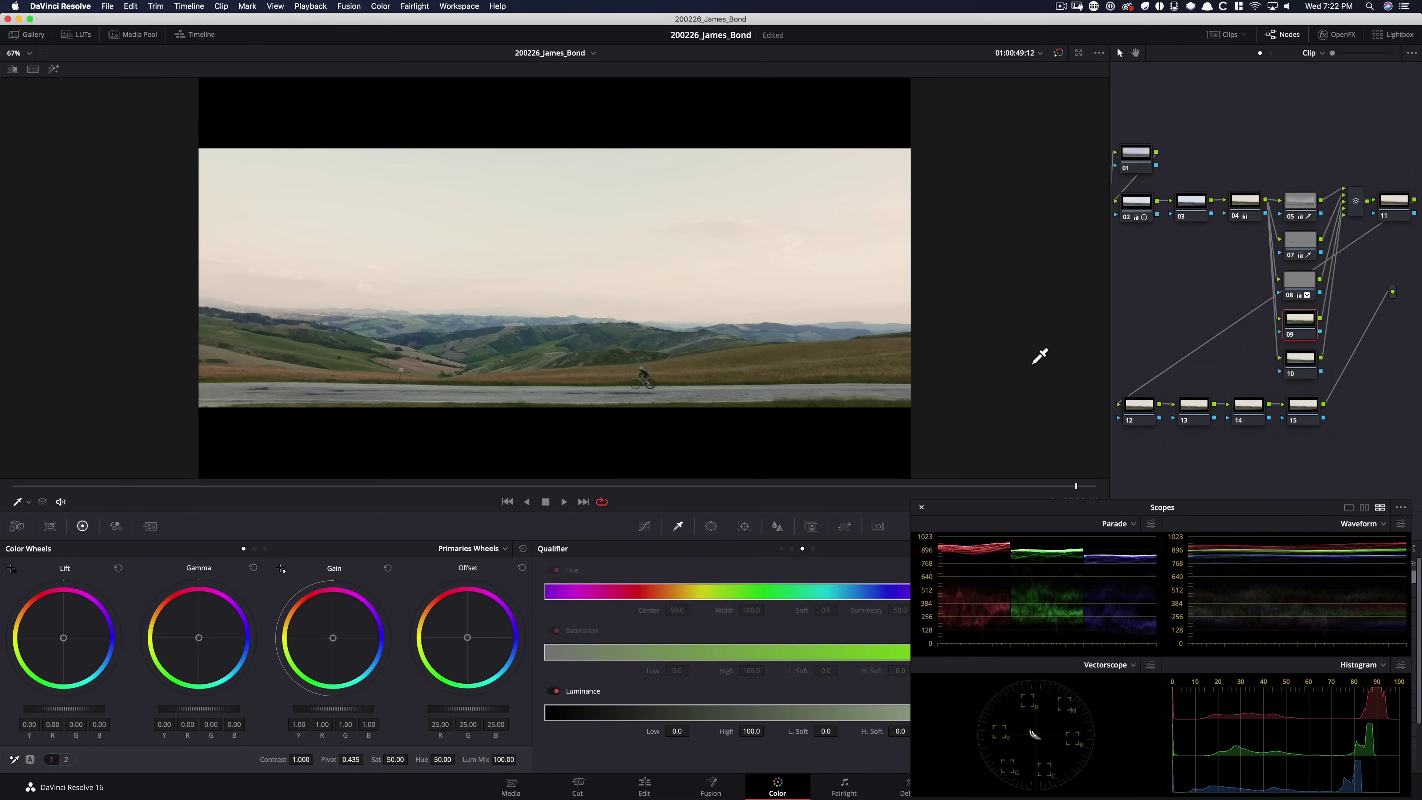
{"action": "left_click_drag", "start_coordinate": [1038, 506], "coordinate": [985, 217]}
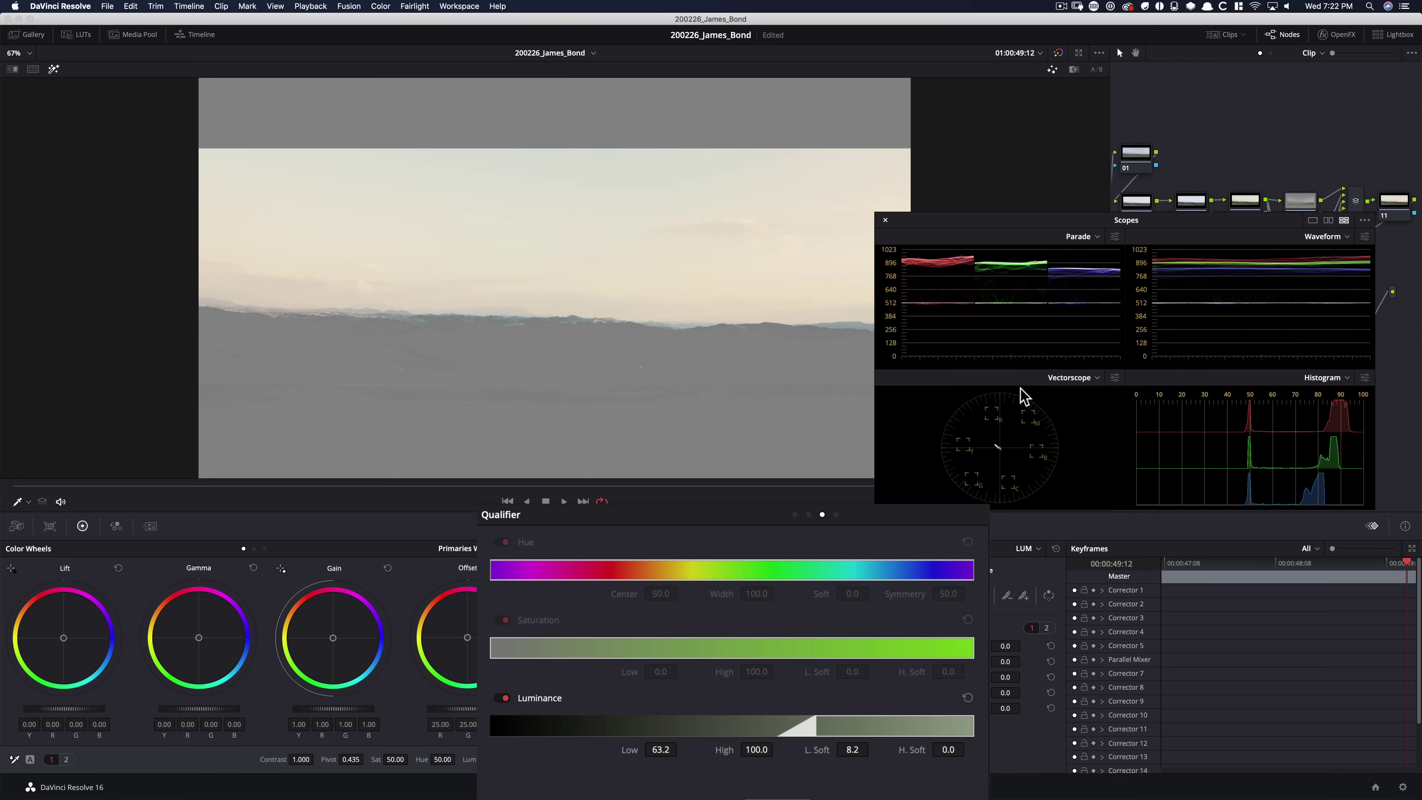
{"action": "key", "text": "shift+h"}
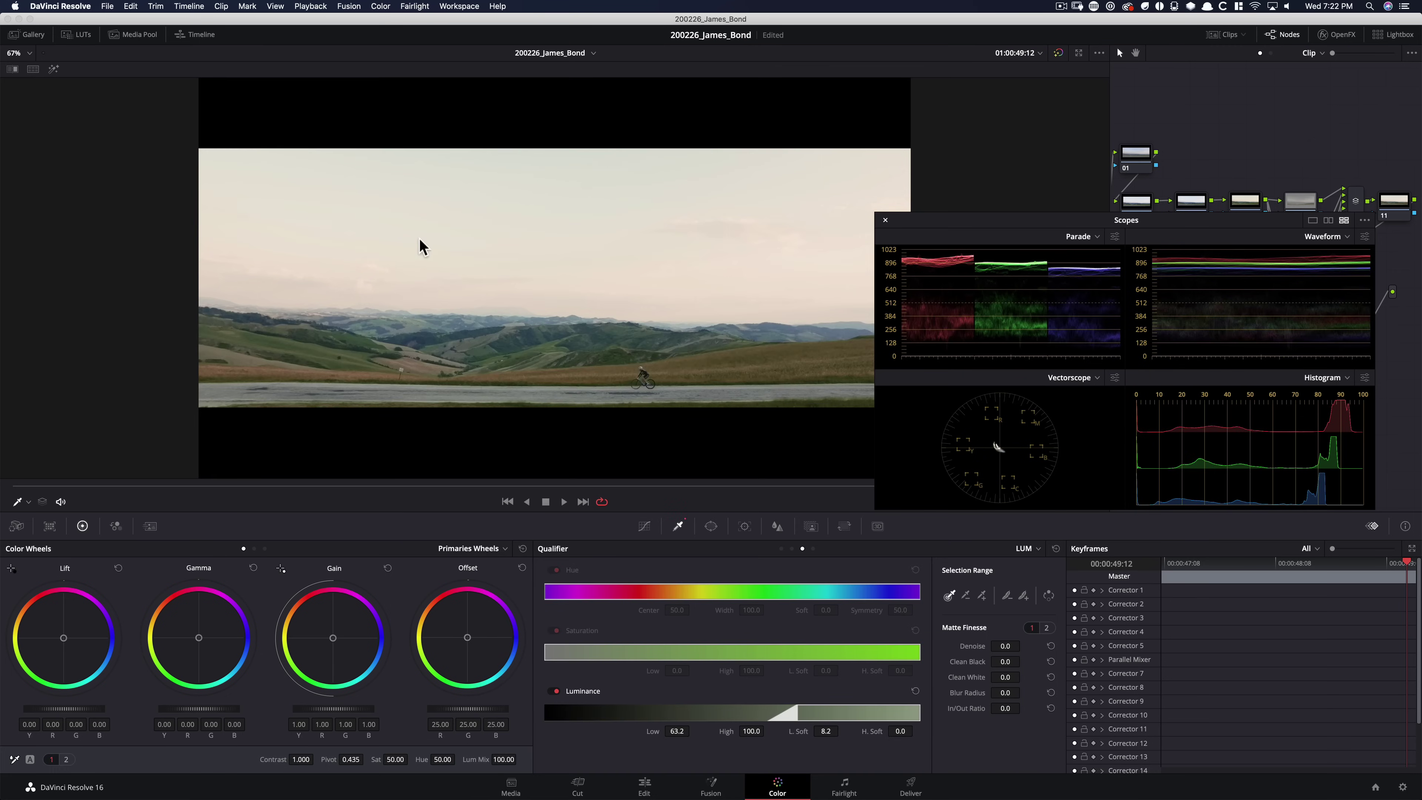
Beside the reference still, set node 09's gamma to red 0.04, green and blue -0.04, and its gain to red 0.98, green and blue 1.02.
{"action": "left_click_drag", "start_coordinate": [965, 223], "coordinate": [1004, 516]}
{"action": "key", "text": "alt+super+w"}
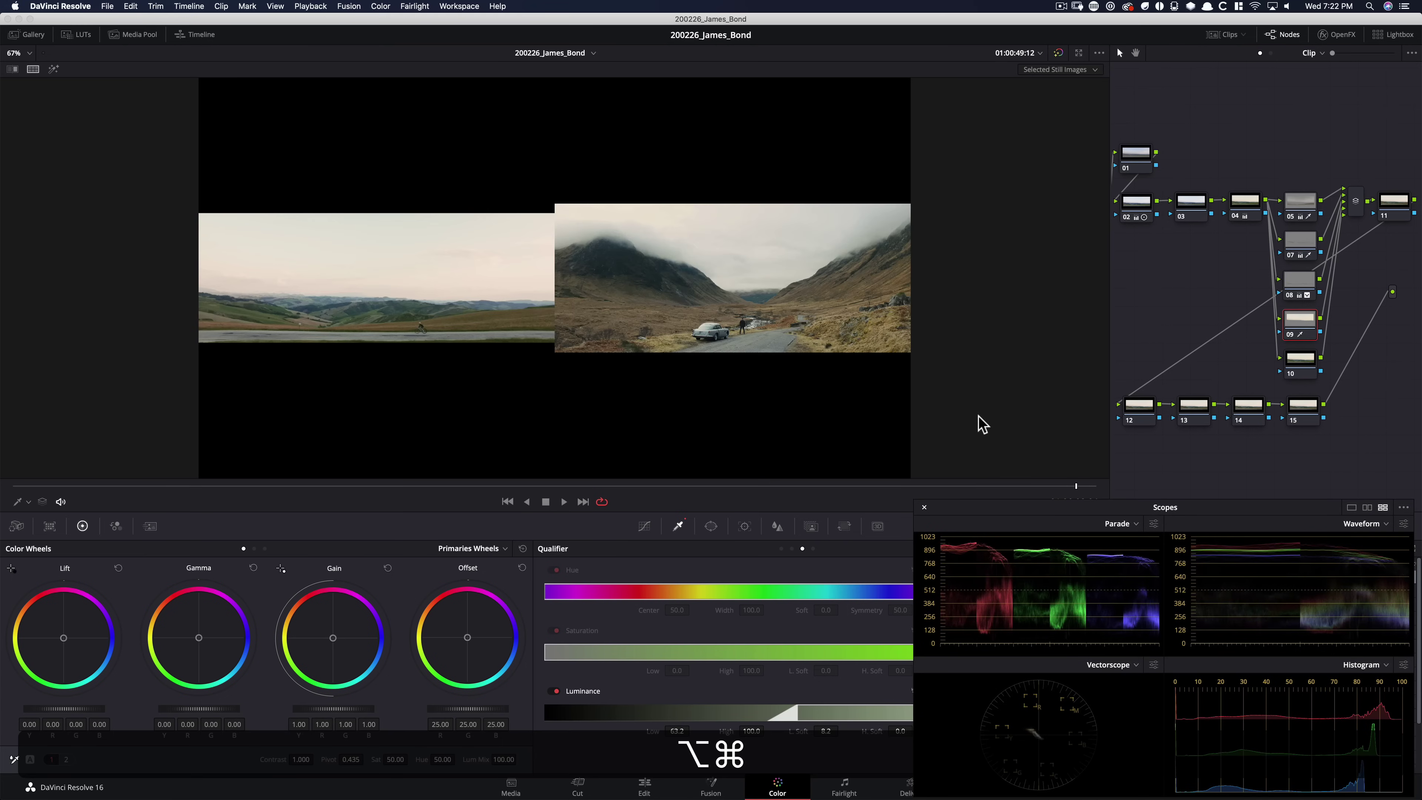
{"action": "scroll", "coordinate": [971, 296], "scroll_direction": "up", "scroll_amount": 5}
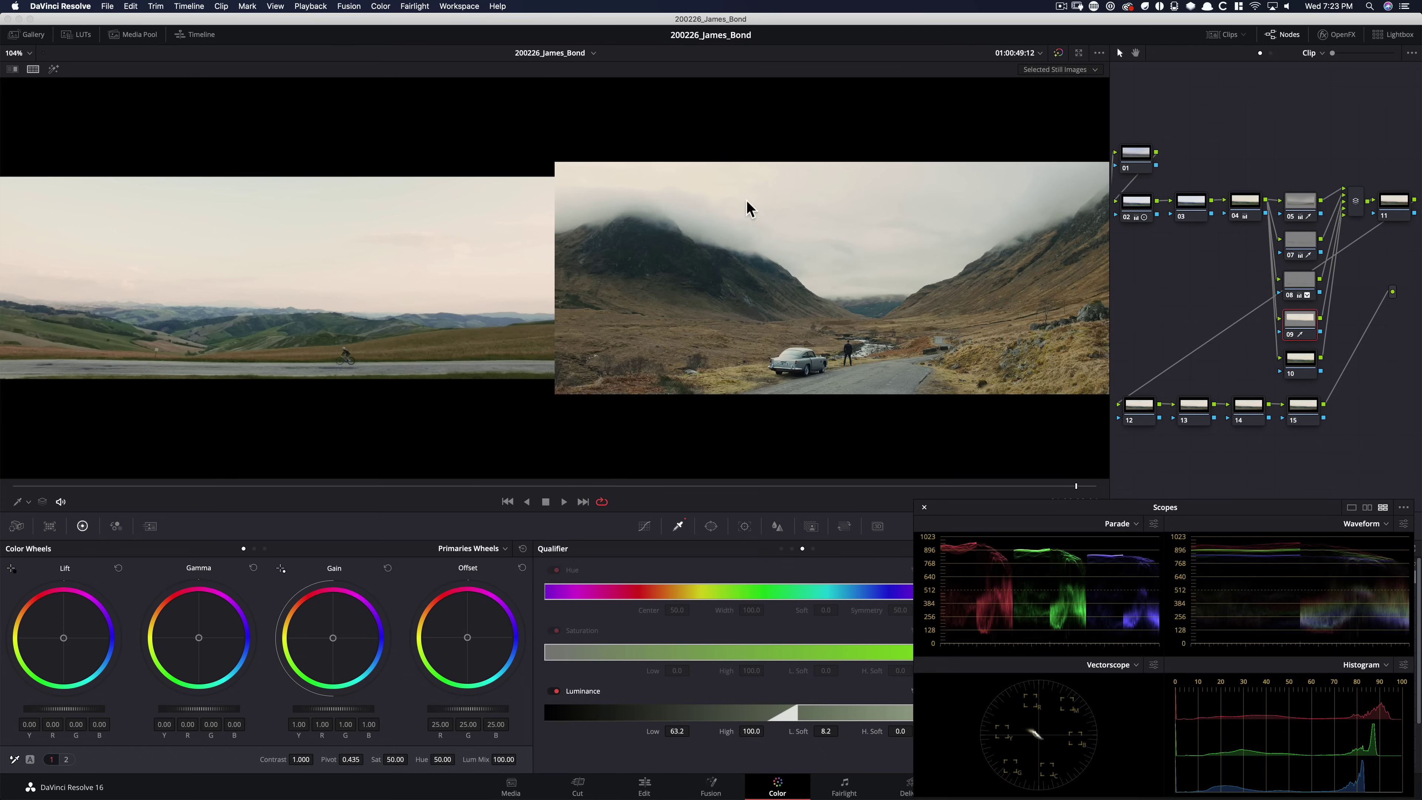
{"action": "key", "text": "alt+z"}
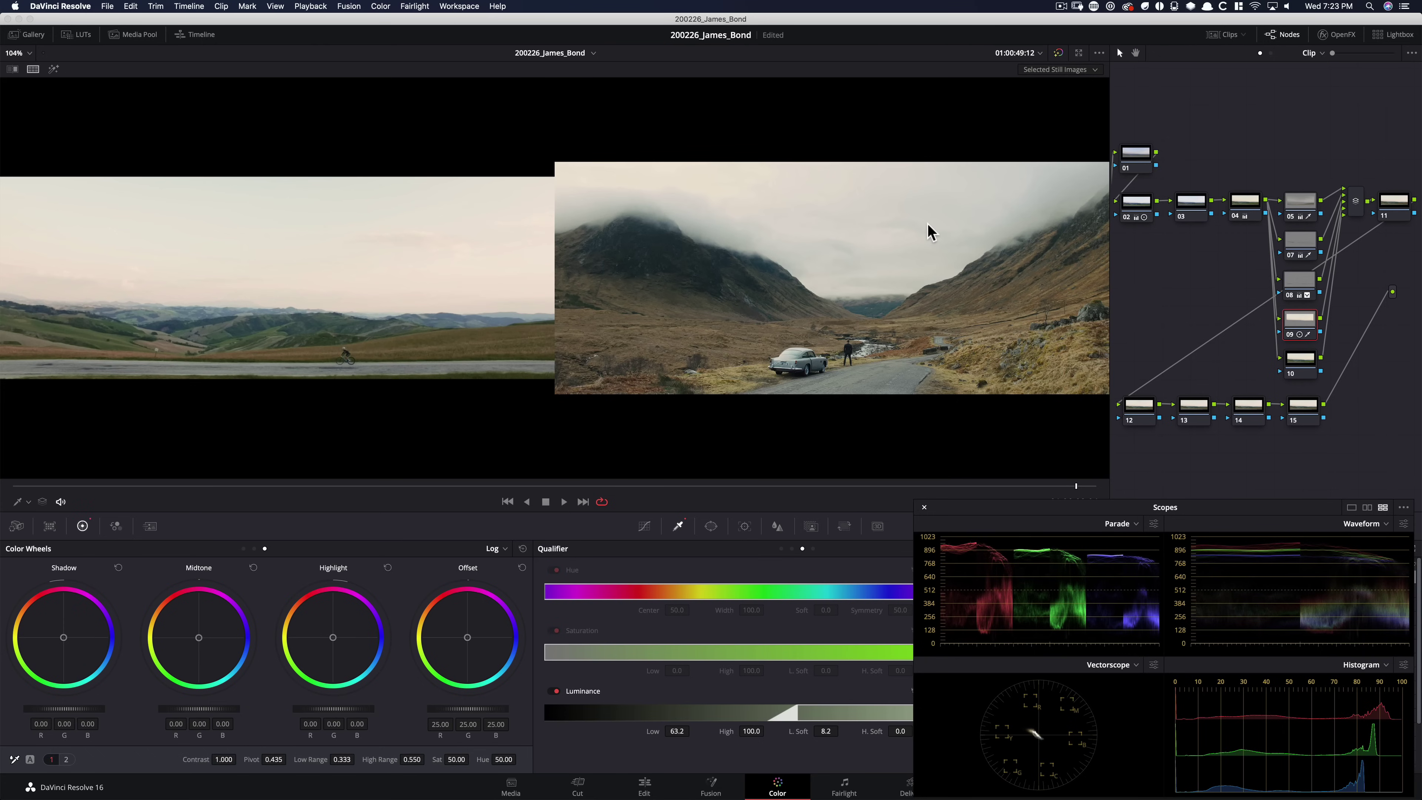
{"action": "key", "text": "alt+z"}
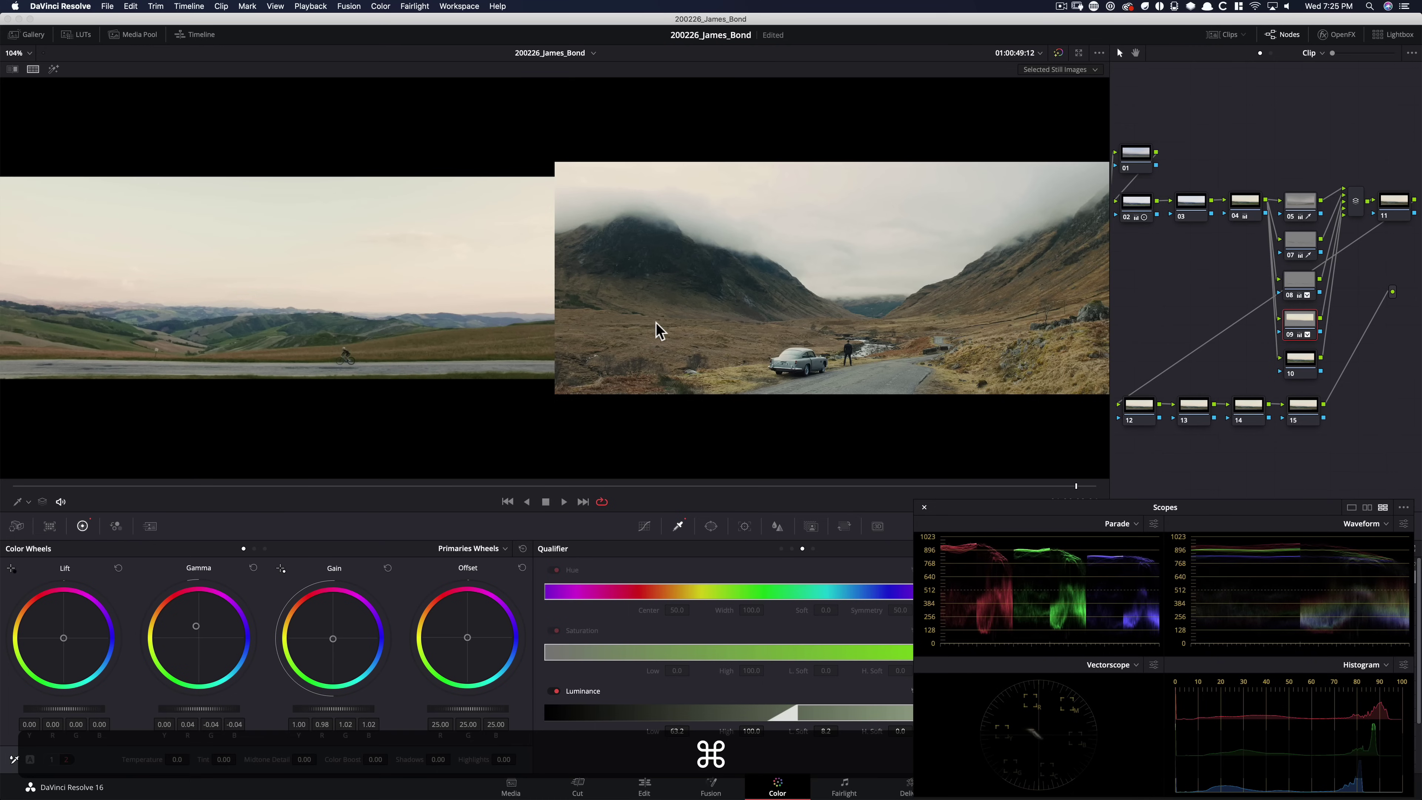
{"action": "key", "text": "super+d"}
{"action": "key", "text": "super+d"}
{"action": "key", "text": "super+d"}
{"action": "key", "text": "super+d"}
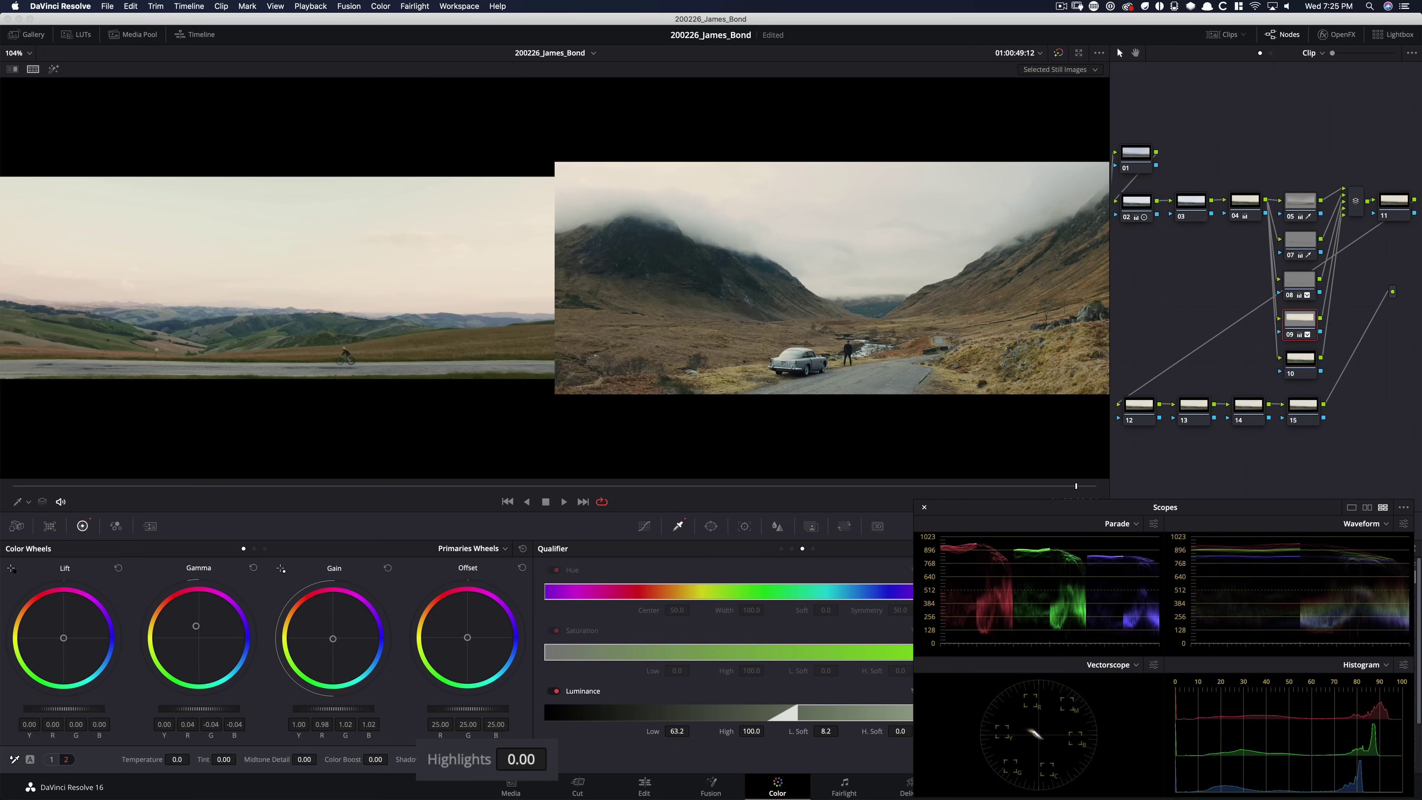
Lower node 09's highlights to -11.27 and set its gain to Y 1.02, red 1.00, green 1.04 and blue 1.04.
{"action": "left_click_drag", "start_coordinate": [470, 740], "coordinate": [476, 722]}
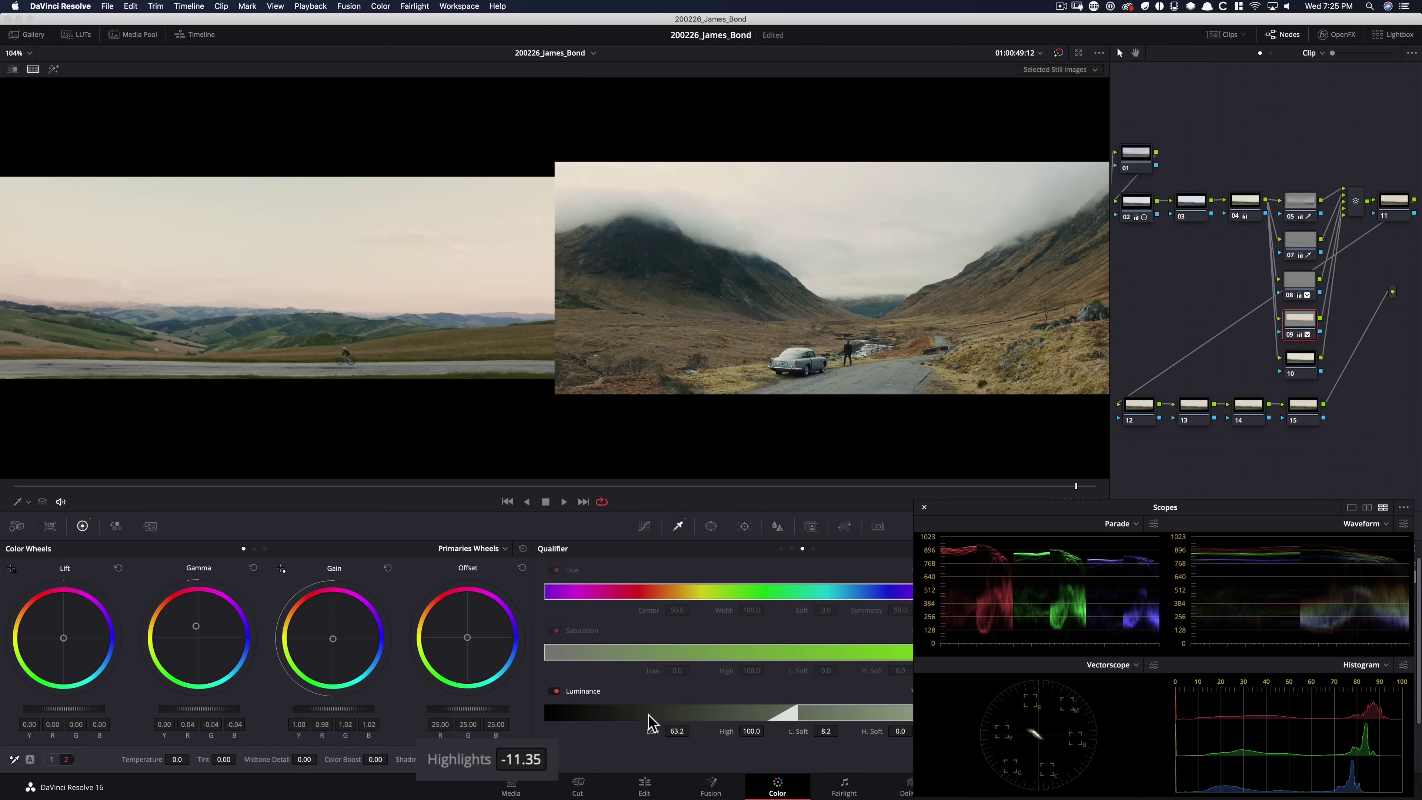
{"action": "left_click_drag", "start_coordinate": [631, 743], "coordinate": [635, 735]}
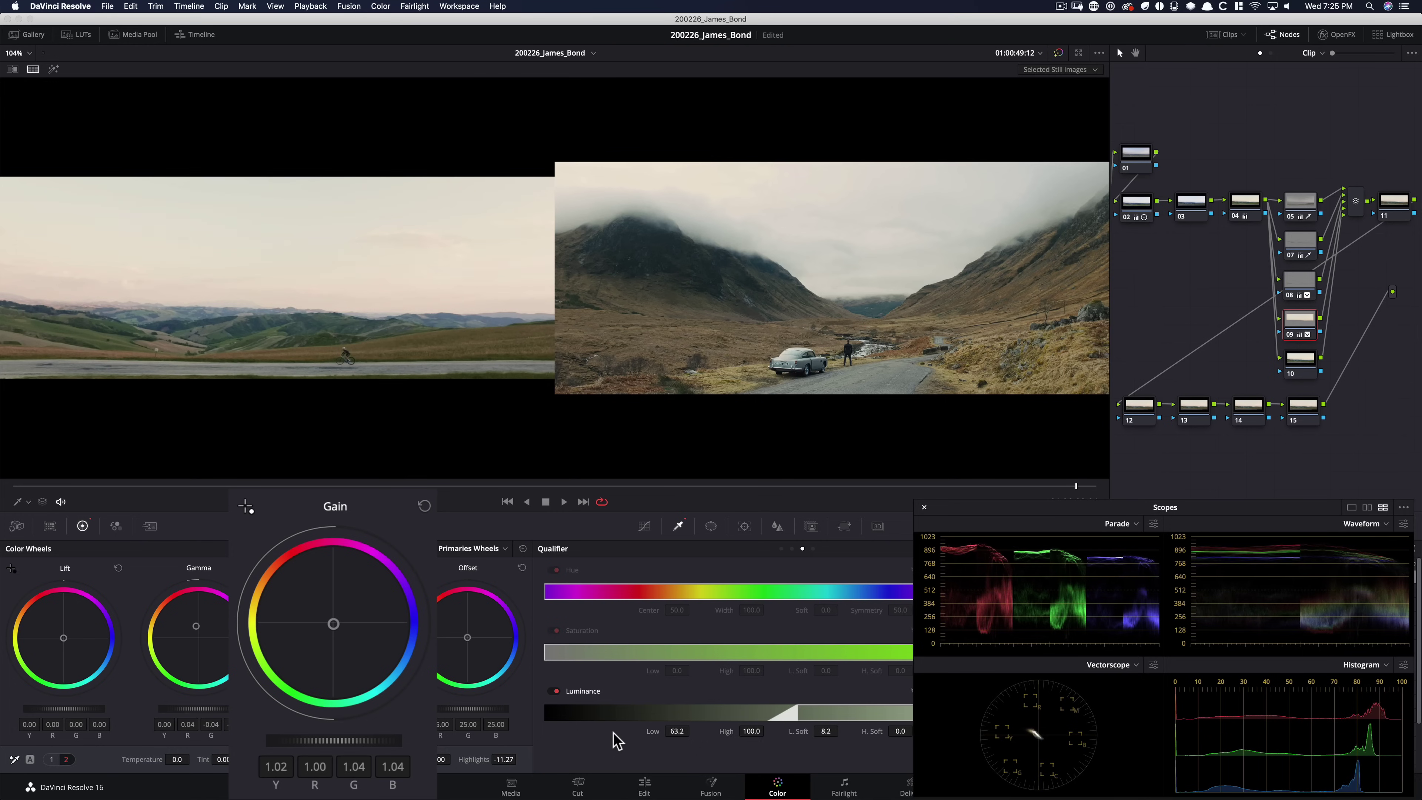
{"action": "key", "text": "super+d"}
{"action": "key", "text": "super+d"}
{"action": "key", "text": "super+d"}
{"action": "key", "text": "super+d"}
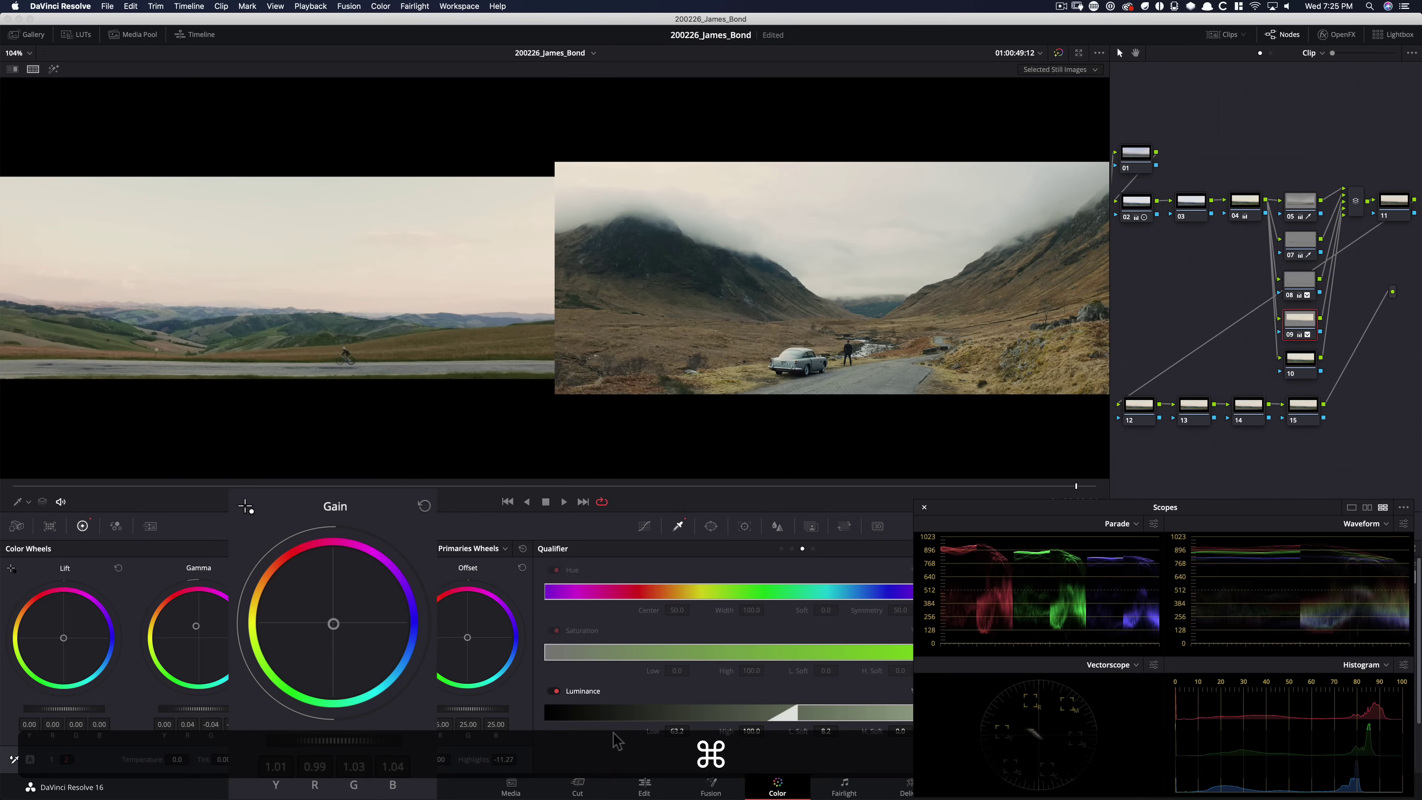
{"action": "key", "text": "super+d"}
{"action": "key", "text": "super+d"}
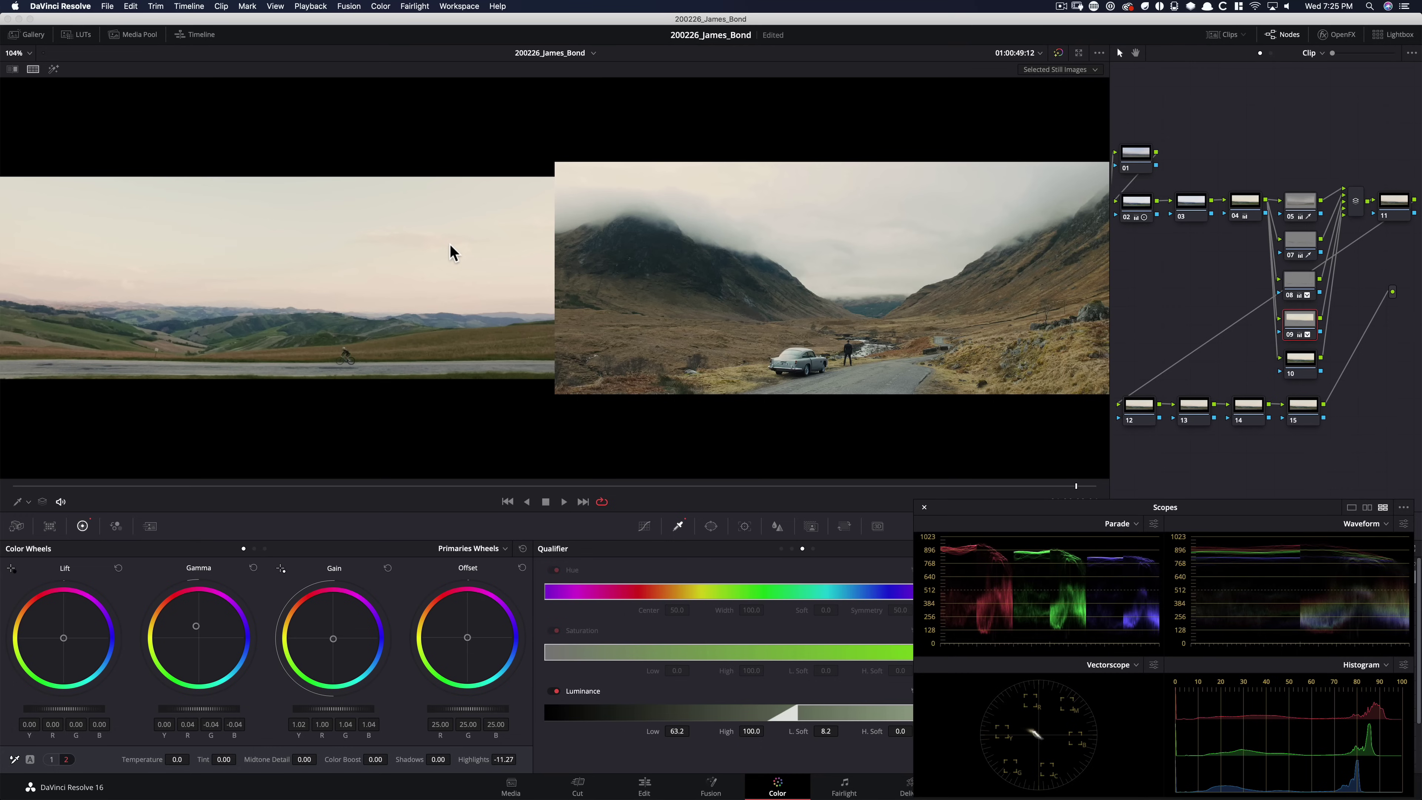
Compare node 09's sky correction off and on against the reference still.
{"action": "key", "text": "super+d"}
{"action": "key", "text": "super+d"}
{"action": "key", "text": "super+d"}
{"action": "key", "text": "super+d"}
{"action": "key", "text": "super+d"}
{"action": "key", "text": "super+d"}
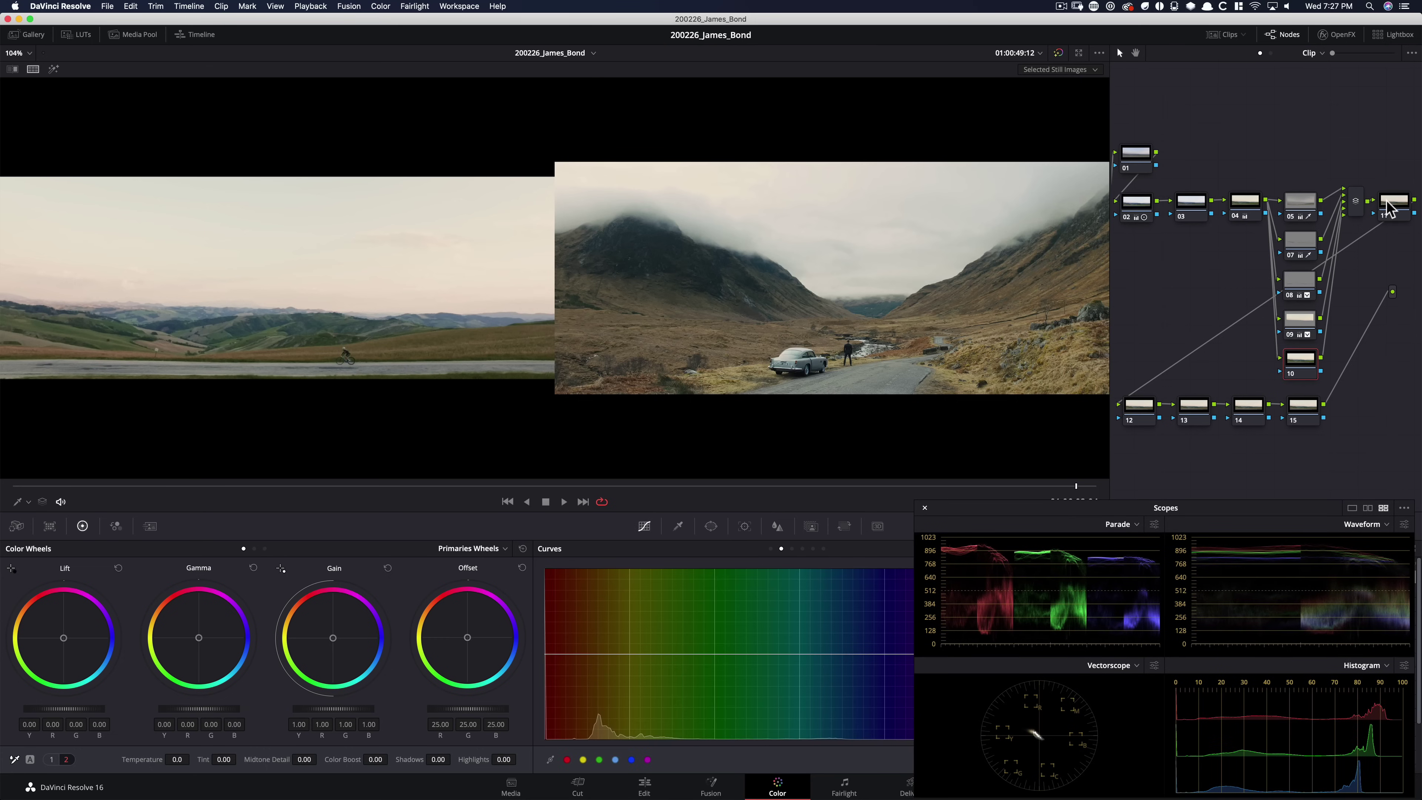
Show the clip without the reference still, zoomed out to 53%, and add a gradient window to node 11.
{"action": "left_click", "coordinate": [1388, 209]}
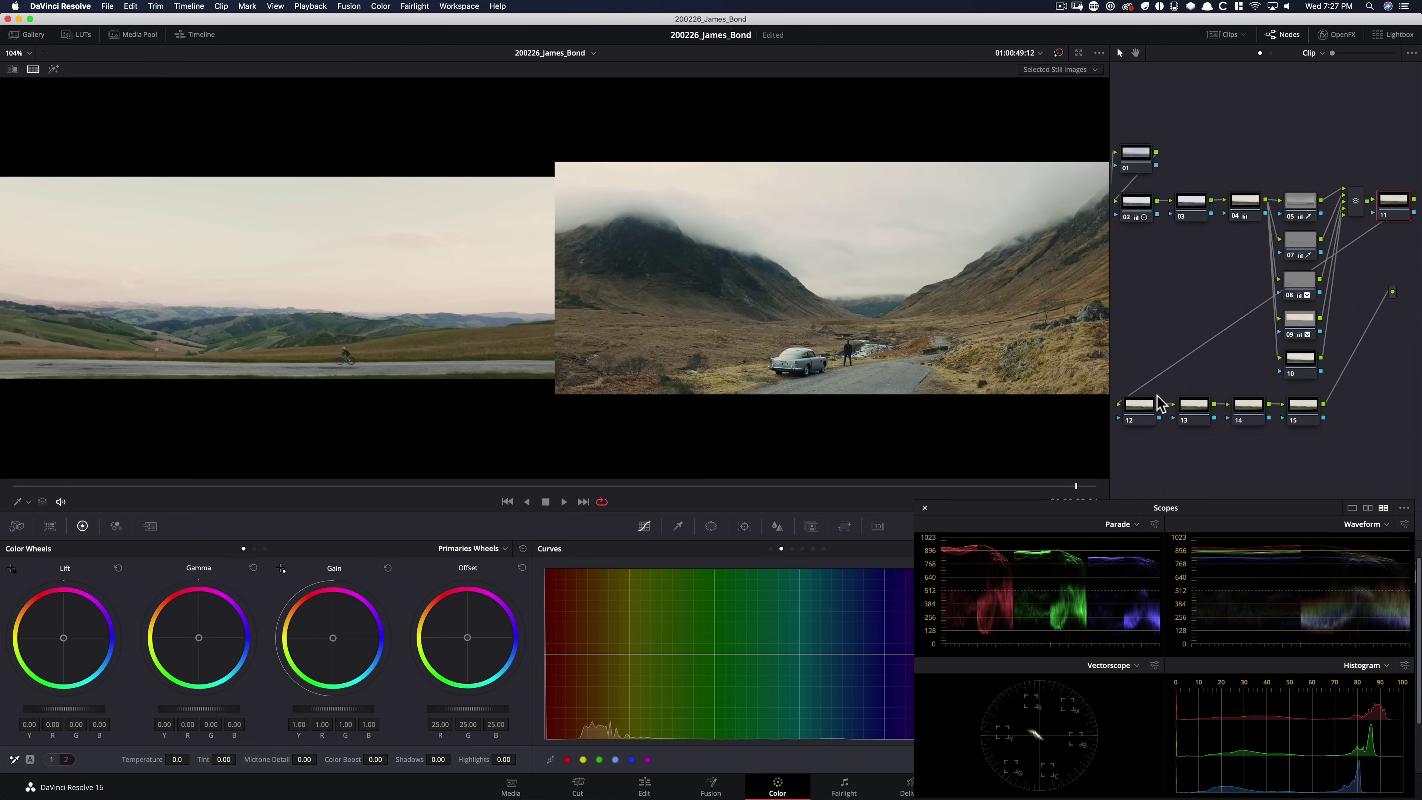
{"action": "key", "text": "cmd+w"}
{"action": "key", "text": "shift+z"}
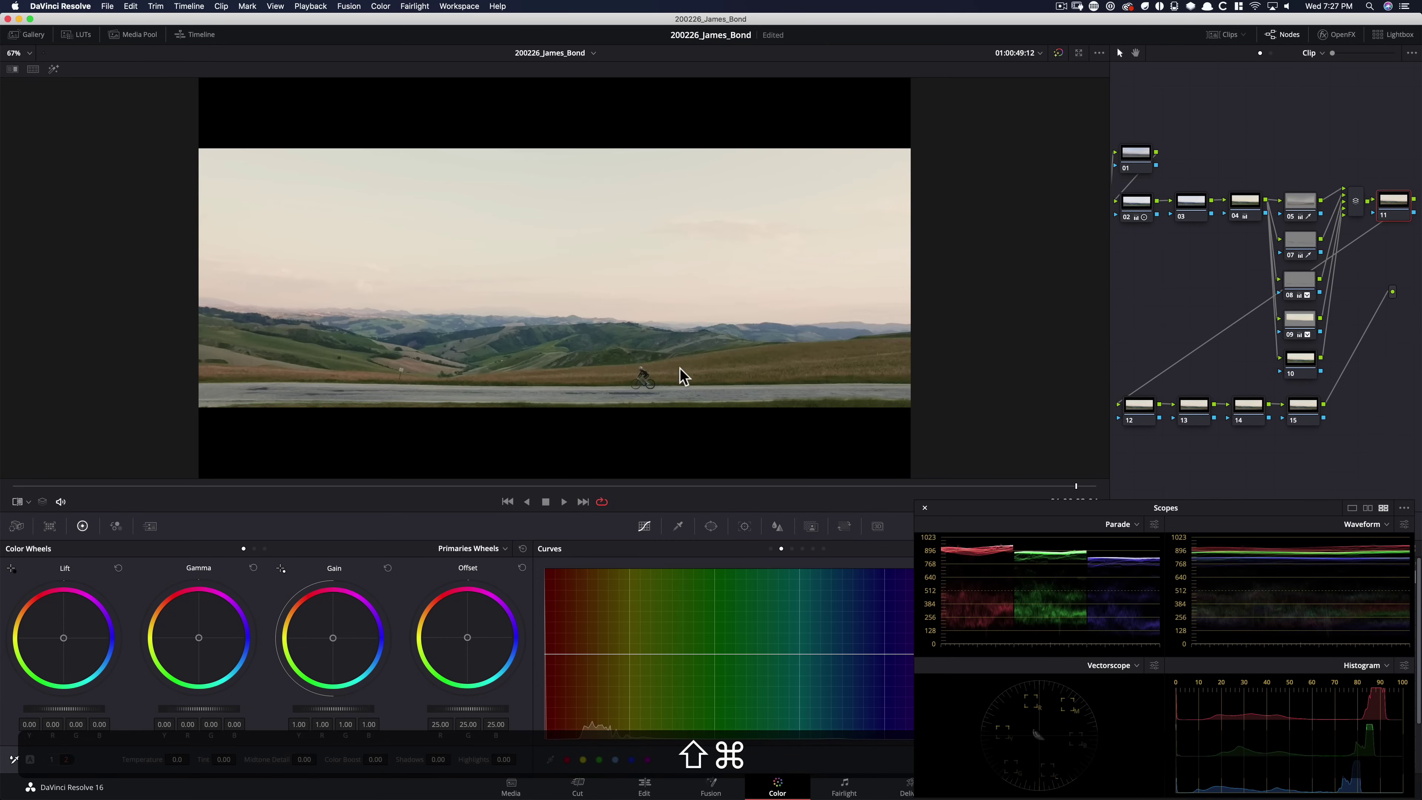
{"action": "key", "text": "super+minus"}
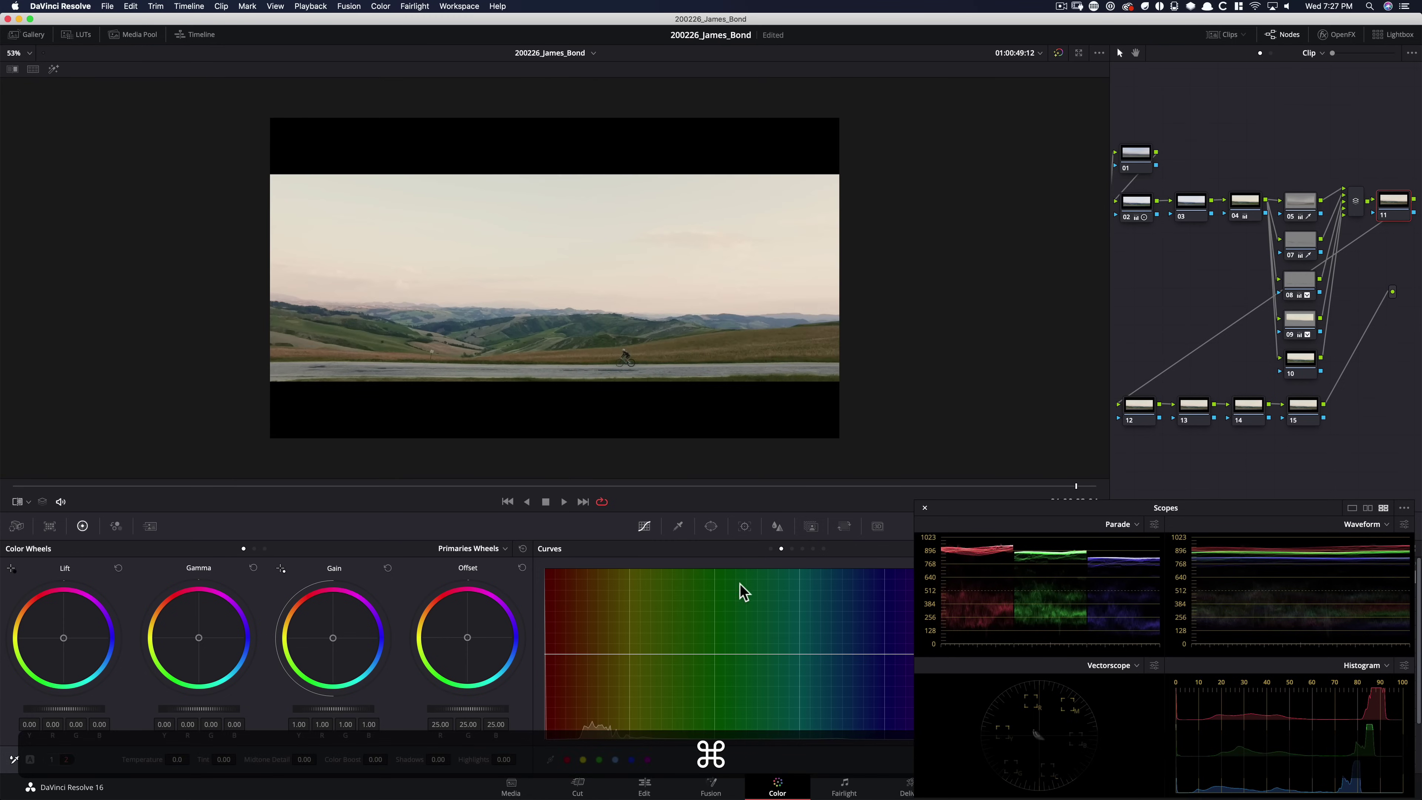
{"action": "left_click", "coordinate": [711, 525]}
{"action": "left_click", "coordinate": [558, 722]}
Anchor node 11's gradient near the frame's bottom edge and angle it almost straight up, fading out just above the horizon.
{"action": "left_click_drag", "start_coordinate": [556, 305], "coordinate": [514, 166]}
{"action": "key", "text": "shift"}
{"action": "left_click_drag", "start_coordinate": [567, 279], "coordinate": [556, 412]}
{"action": "left_click_drag", "start_coordinate": [511, 301], "coordinate": [548, 274]}
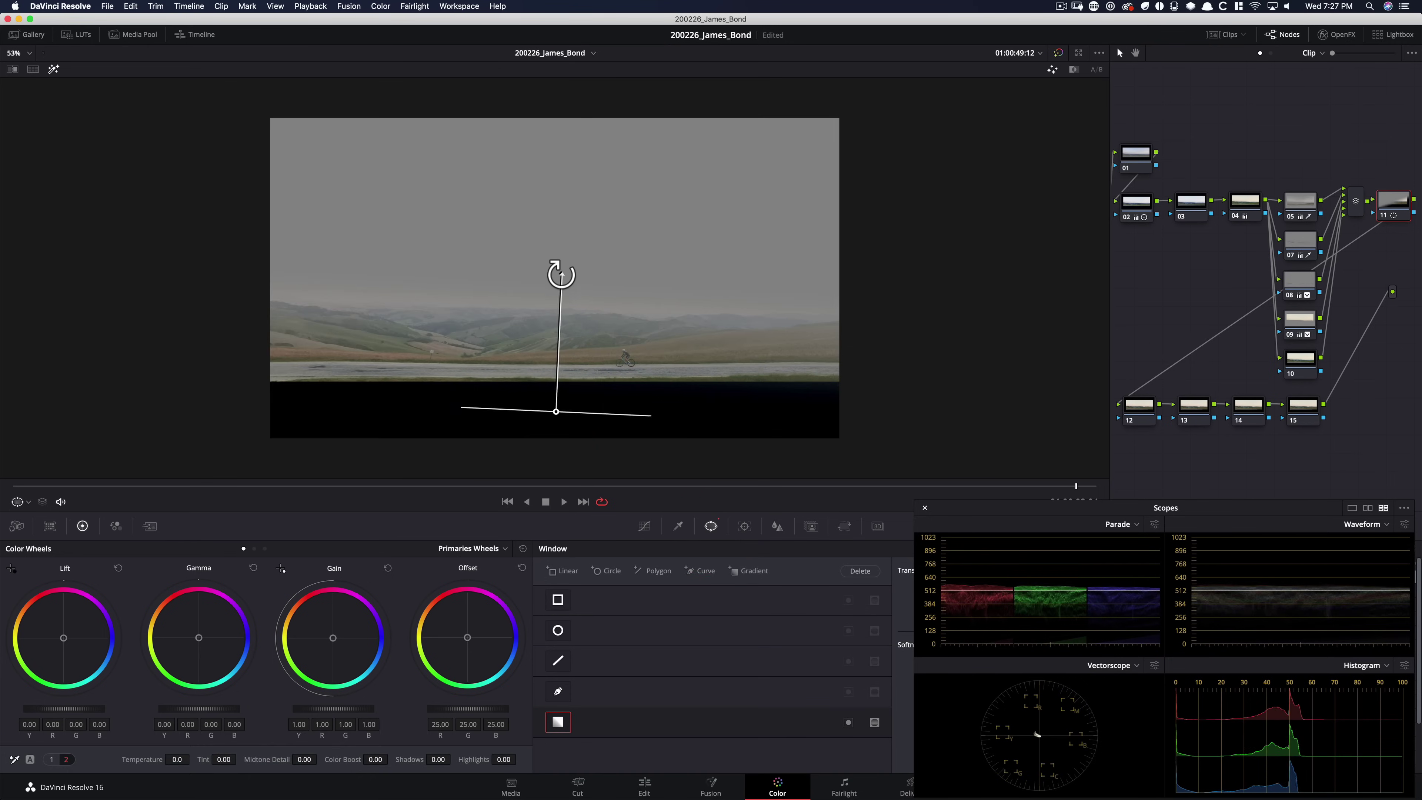
{"action": "mouse_move", "coordinate": [555, 413]}
{"action": "left_mouse_down"}
{"action": "mouse_move", "coordinate": [562, 448]}
{"action": "mouse_move", "coordinate": [570, 436]}
{"action": "left_mouse_up"}
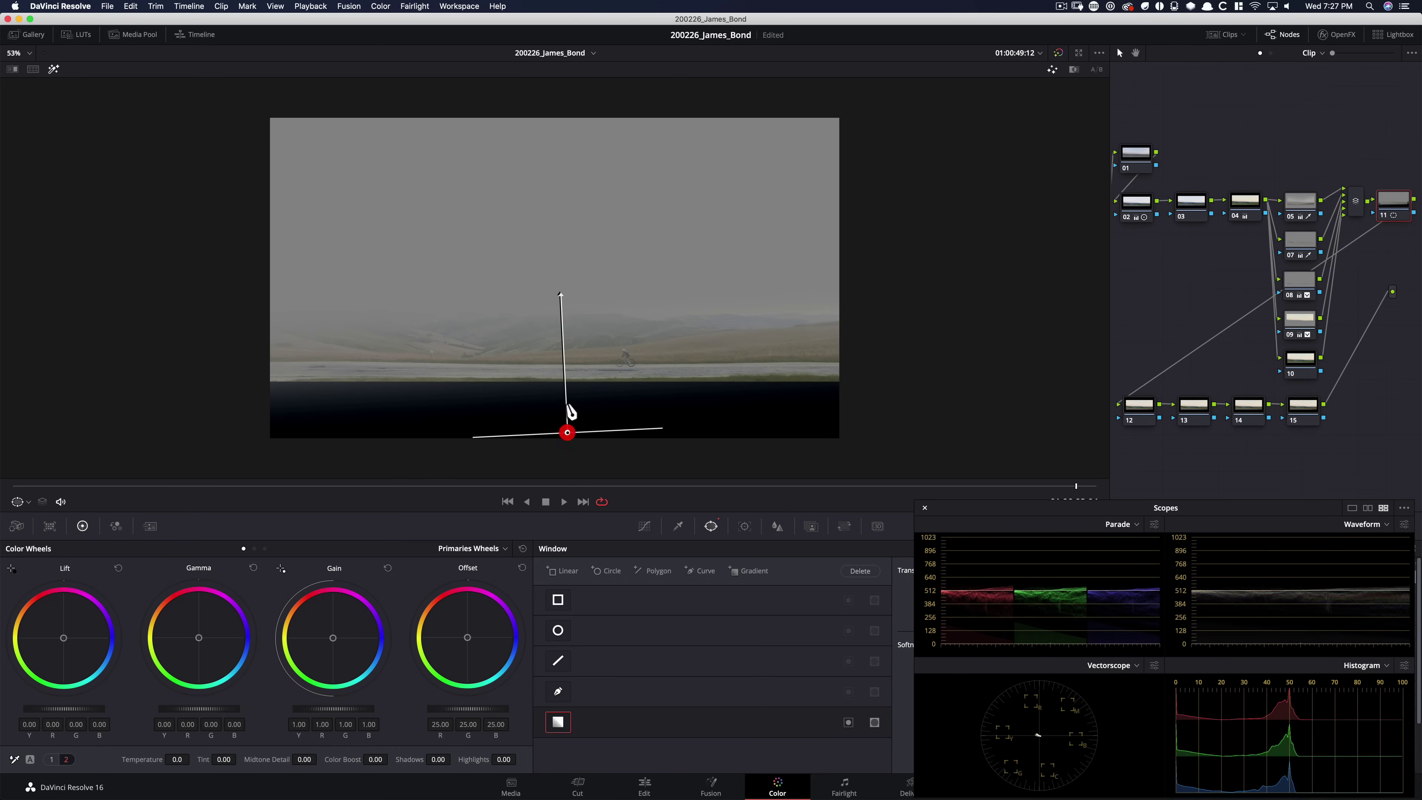
{"action": "left_click_drag", "start_coordinate": [558, 282], "coordinate": [564, 286]}
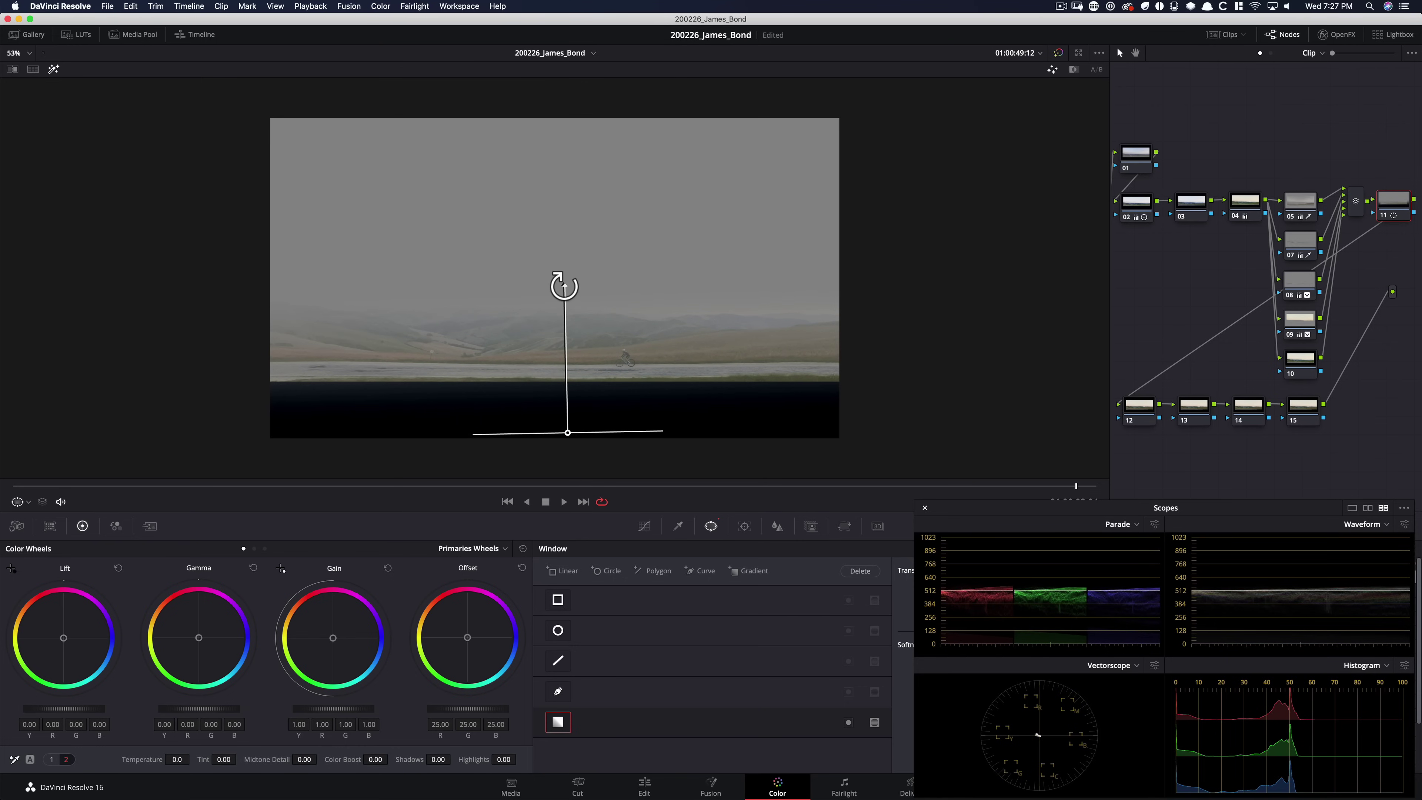
{"action": "left_click", "coordinate": [564, 286]}
Bring back the reference still comparison and turn on editable splines for node 11's custom curve, selecting its highest endpoint.
{"action": "key", "text": "alt+shift+super+w"}
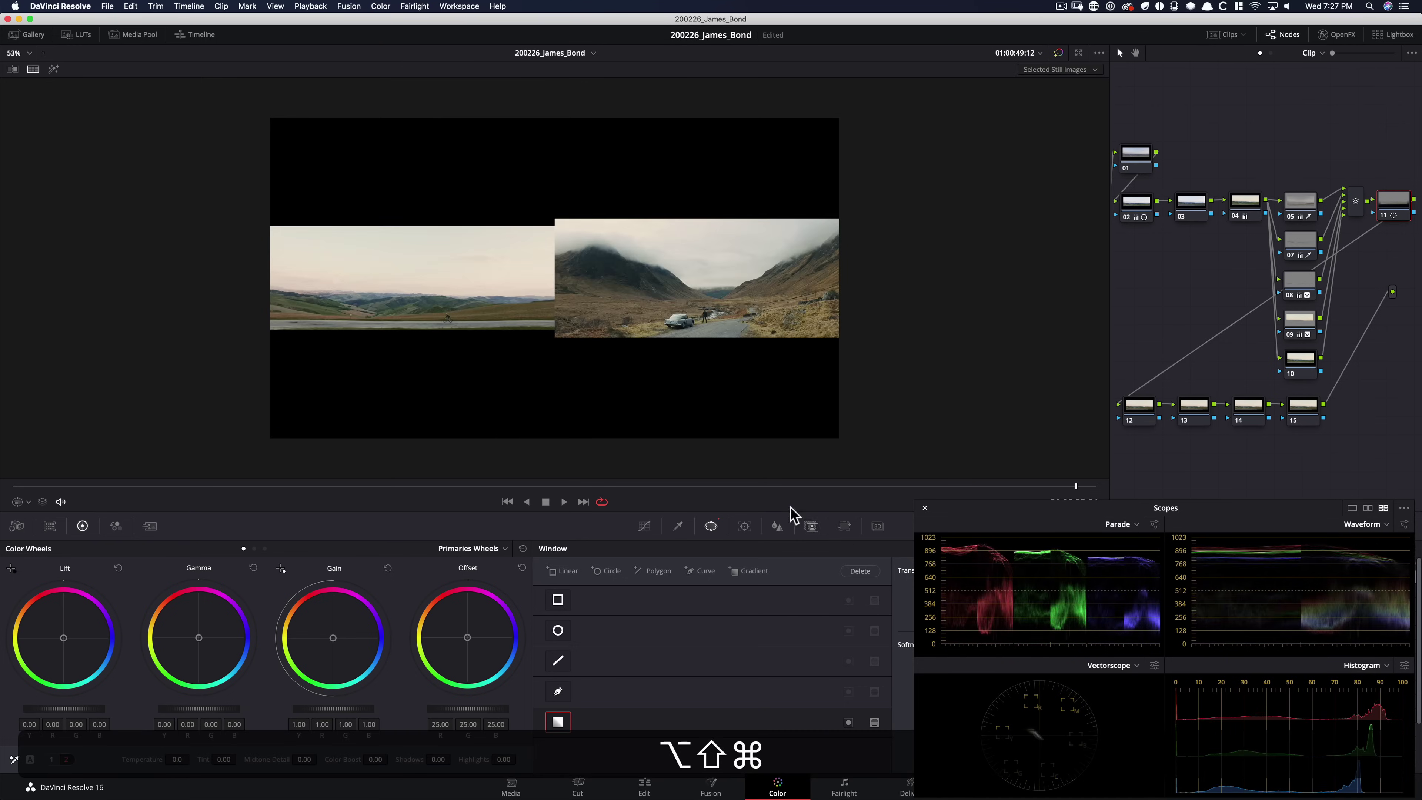
{"action": "scroll", "coordinate": [811, 384], "scroll_direction": "up", "scroll_amount": 4}
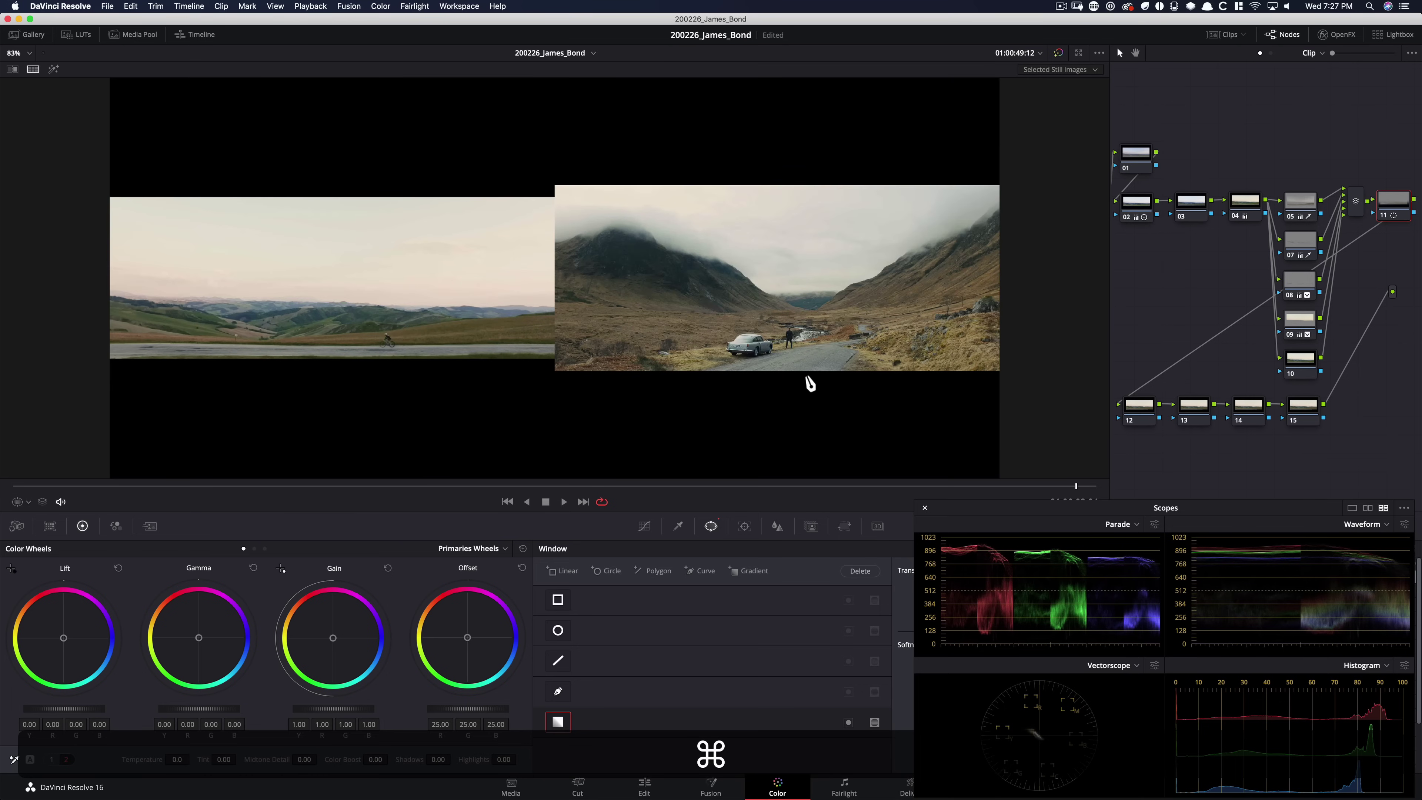
{"action": "scroll", "coordinate": [811, 385], "scroll_direction": "up", "scroll_amount": 2}
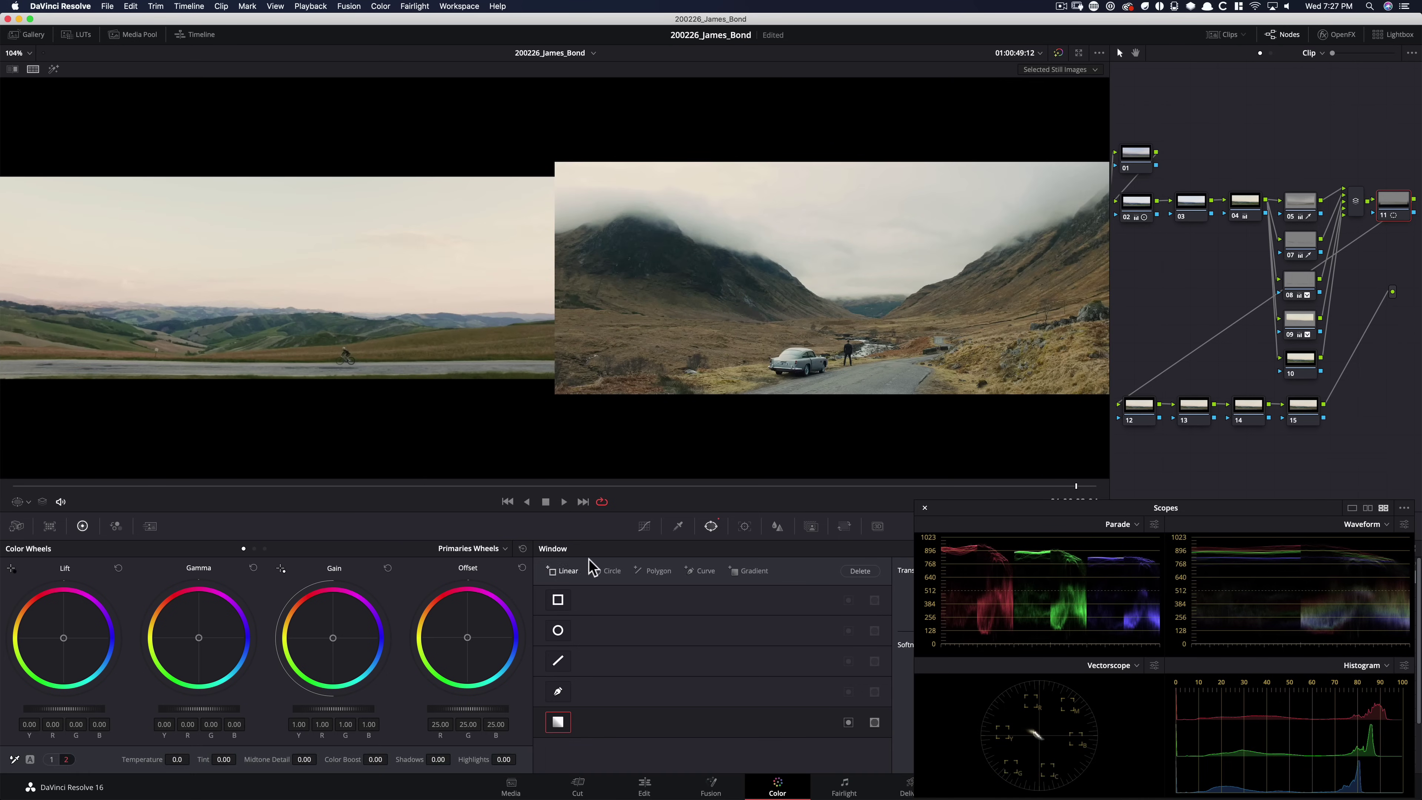
{"action": "left_click", "coordinate": [644, 525]}
{"action": "left_click_drag", "start_coordinate": [1084, 507], "coordinate": [889, 209]}
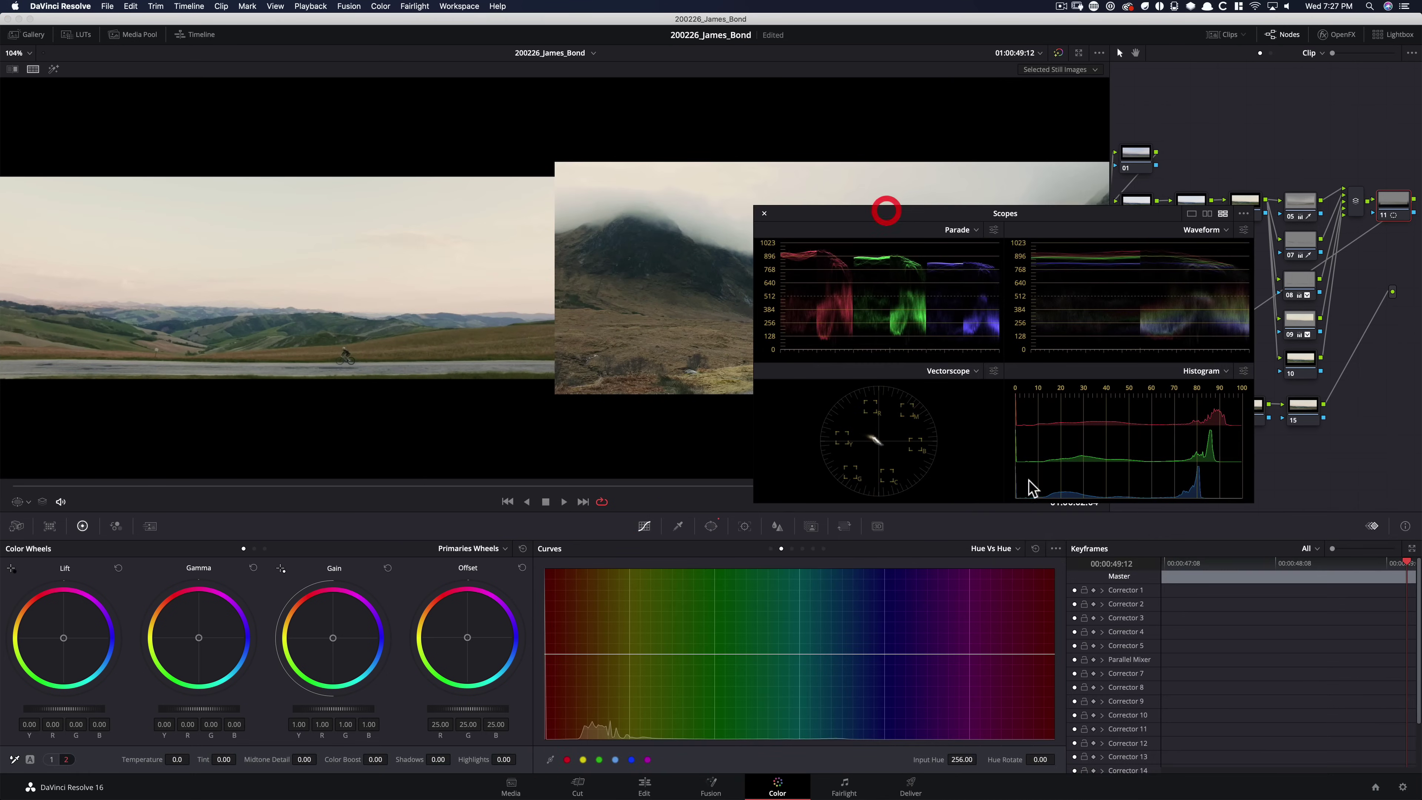
{"action": "left_click", "coordinate": [1057, 555]}
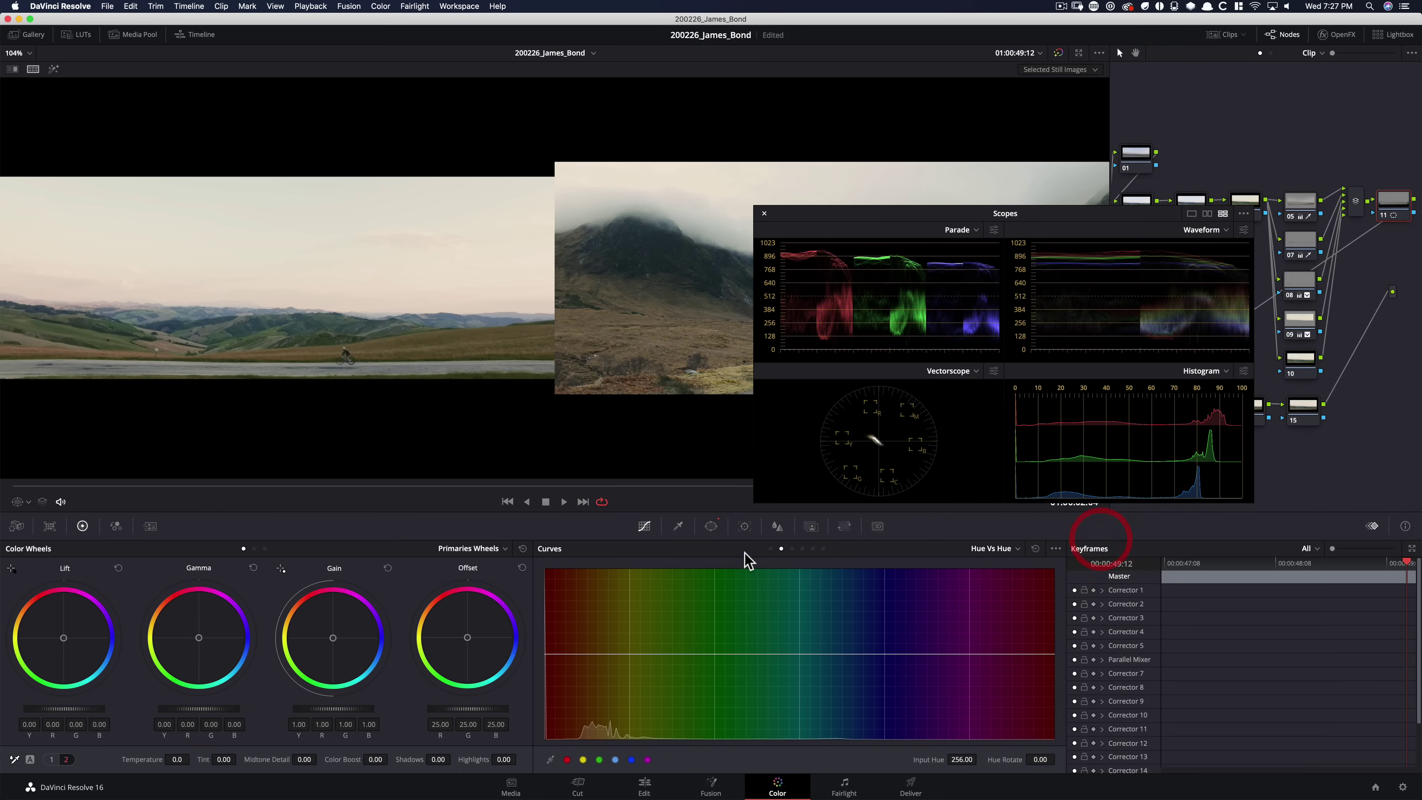
{"action": "left_click", "coordinate": [770, 549]}
{"action": "left_click", "coordinate": [1055, 555]}
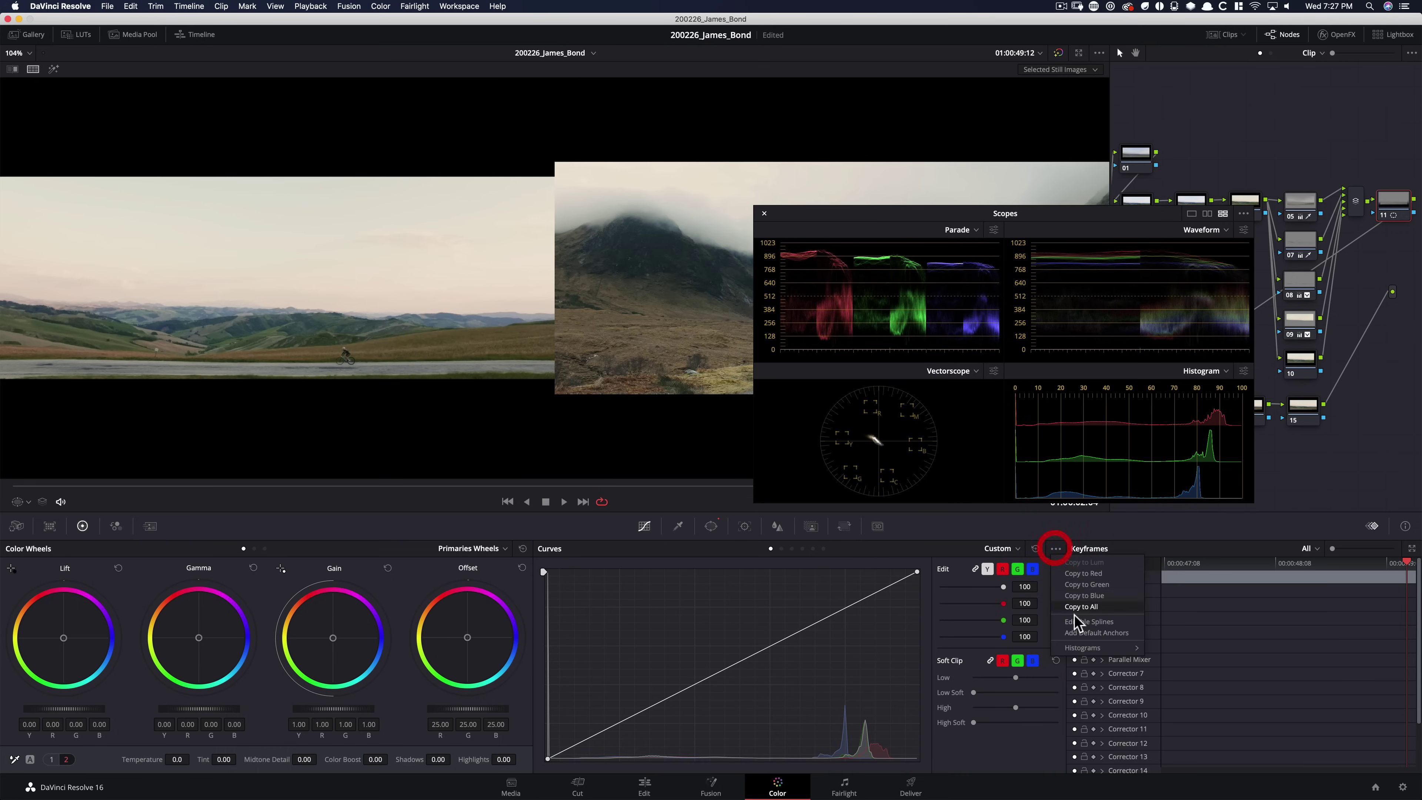
{"action": "left_click", "coordinate": [1094, 628]}
{"action": "left_click", "coordinate": [921, 577]}
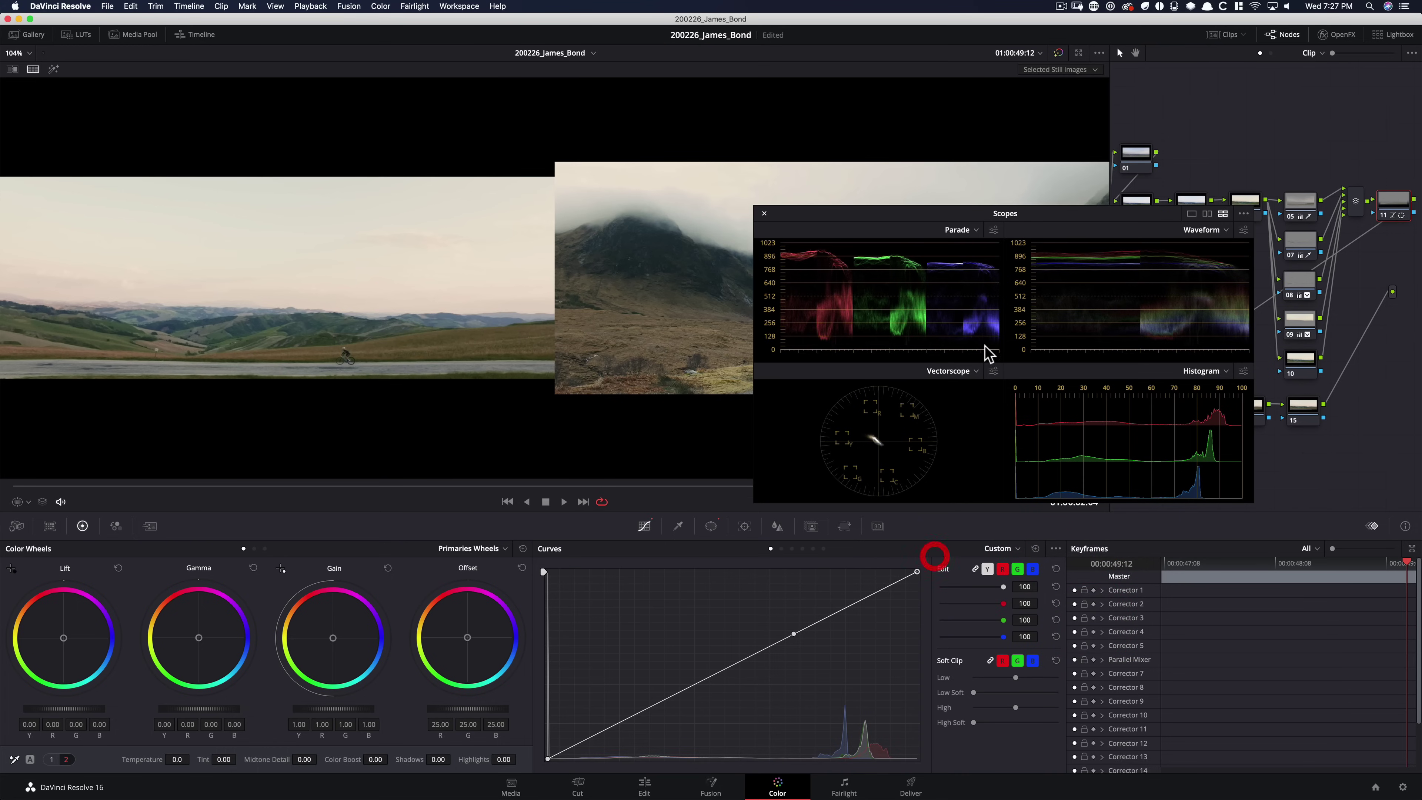
Bow node 11's custom curve upward with the highest endpoint's spline handle to brighten the foreground.
{"action": "left_click_drag", "start_coordinate": [944, 224], "coordinate": [1107, 258]}
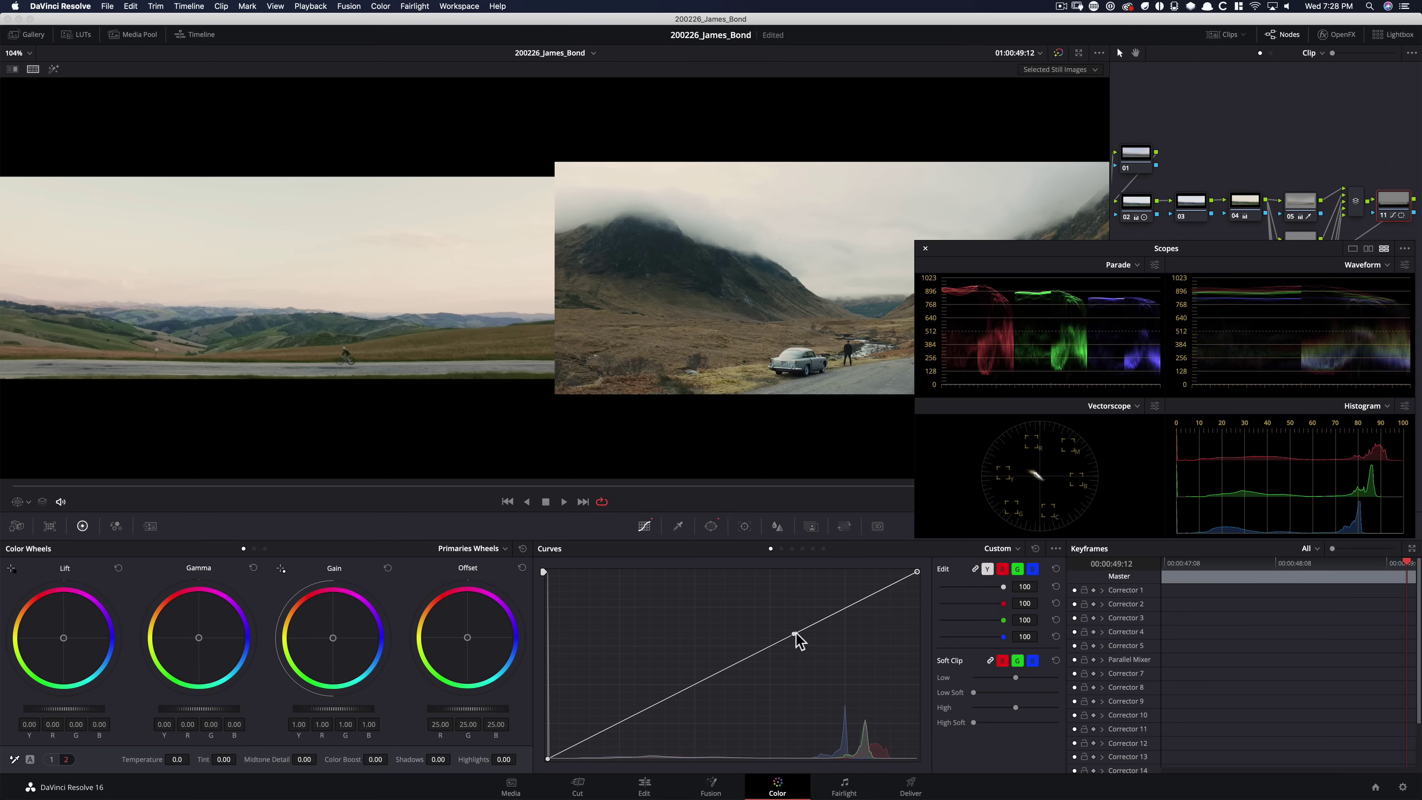
{"action": "left_click_drag", "start_coordinate": [795, 635], "coordinate": [839, 583]}
{"action": "left_click", "coordinate": [838, 576]}
{"action": "left_click_drag", "start_coordinate": [988, 258], "coordinate": [994, 508]}
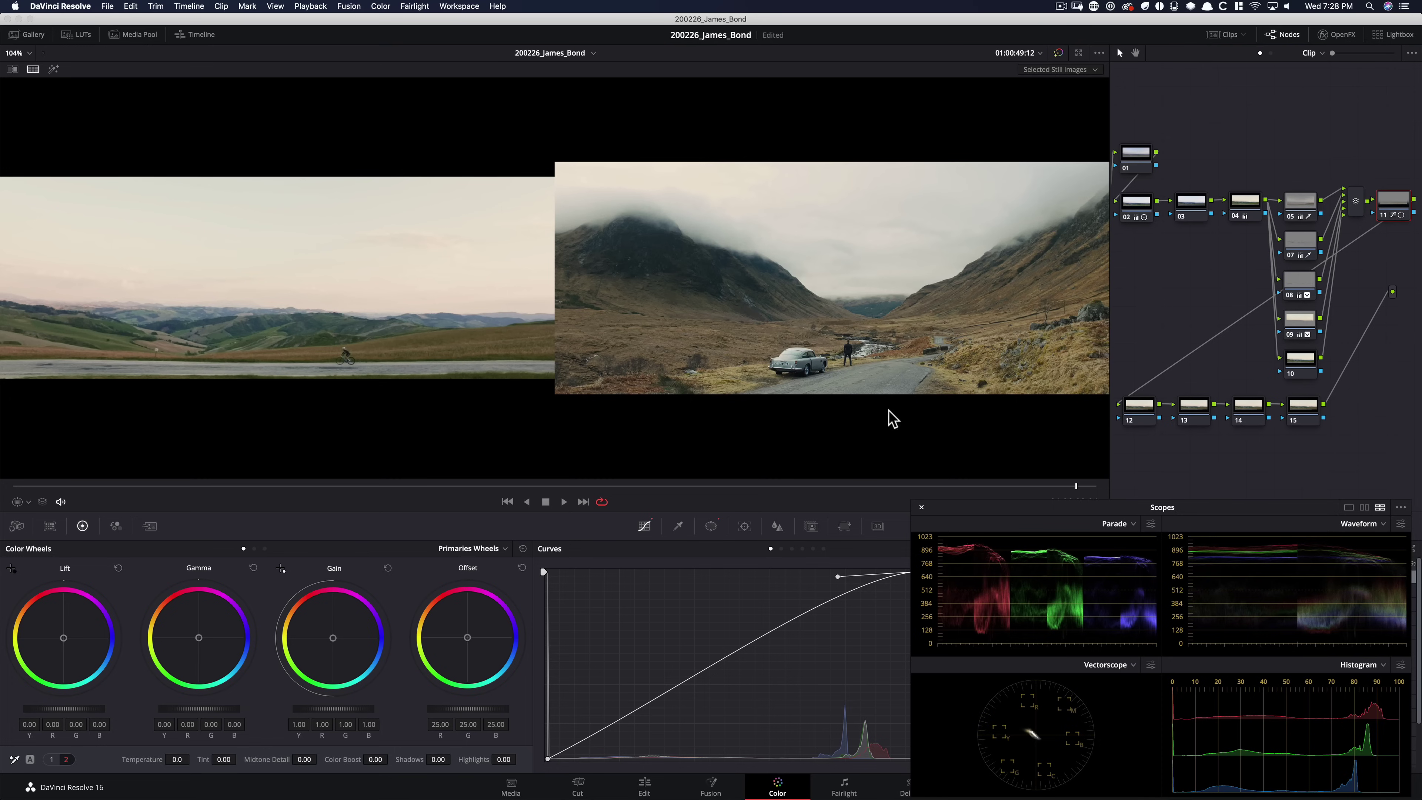
{"action": "key", "text": "super"}
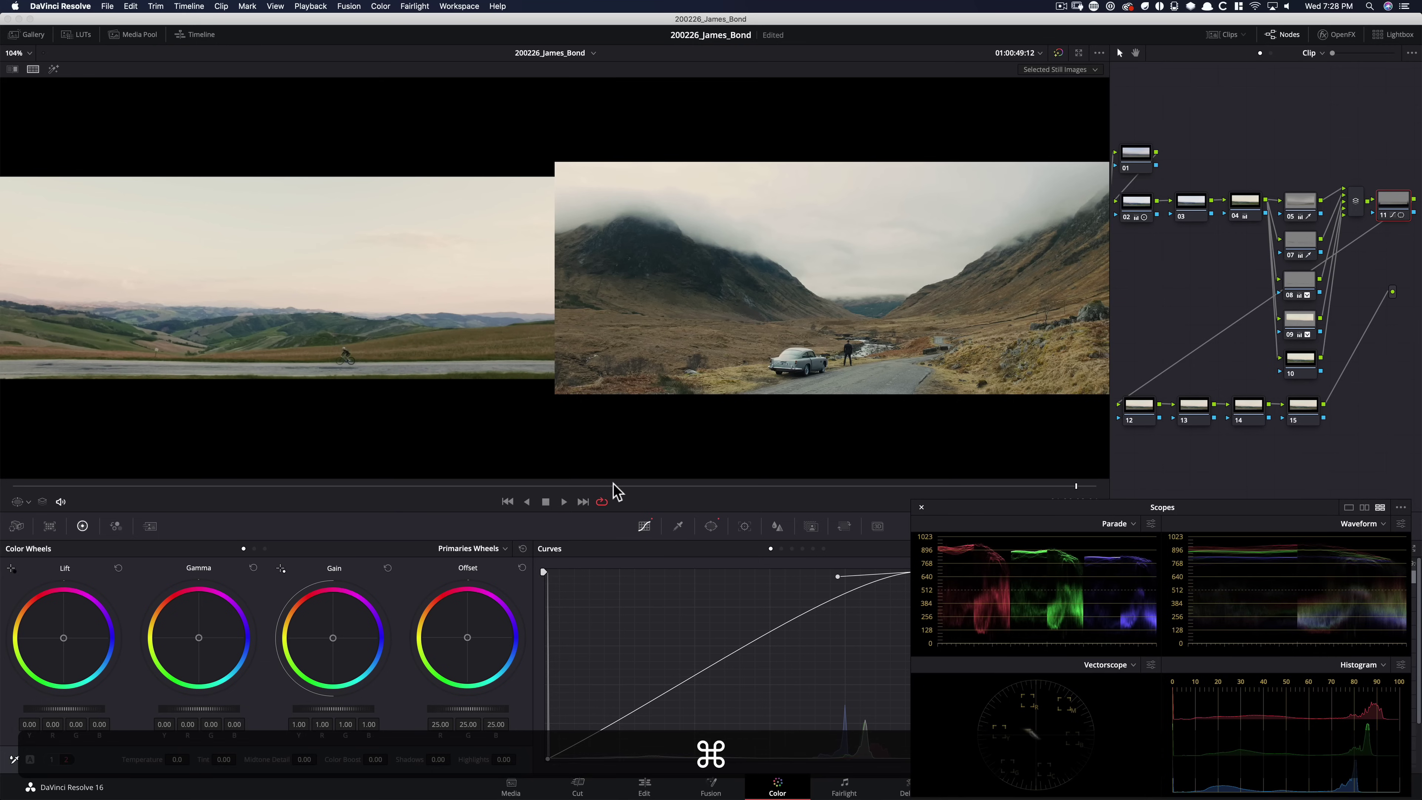
Play back part of the clip and compare the foreground with node 11's correction off and on.
{"action": "key", "text": "space"}
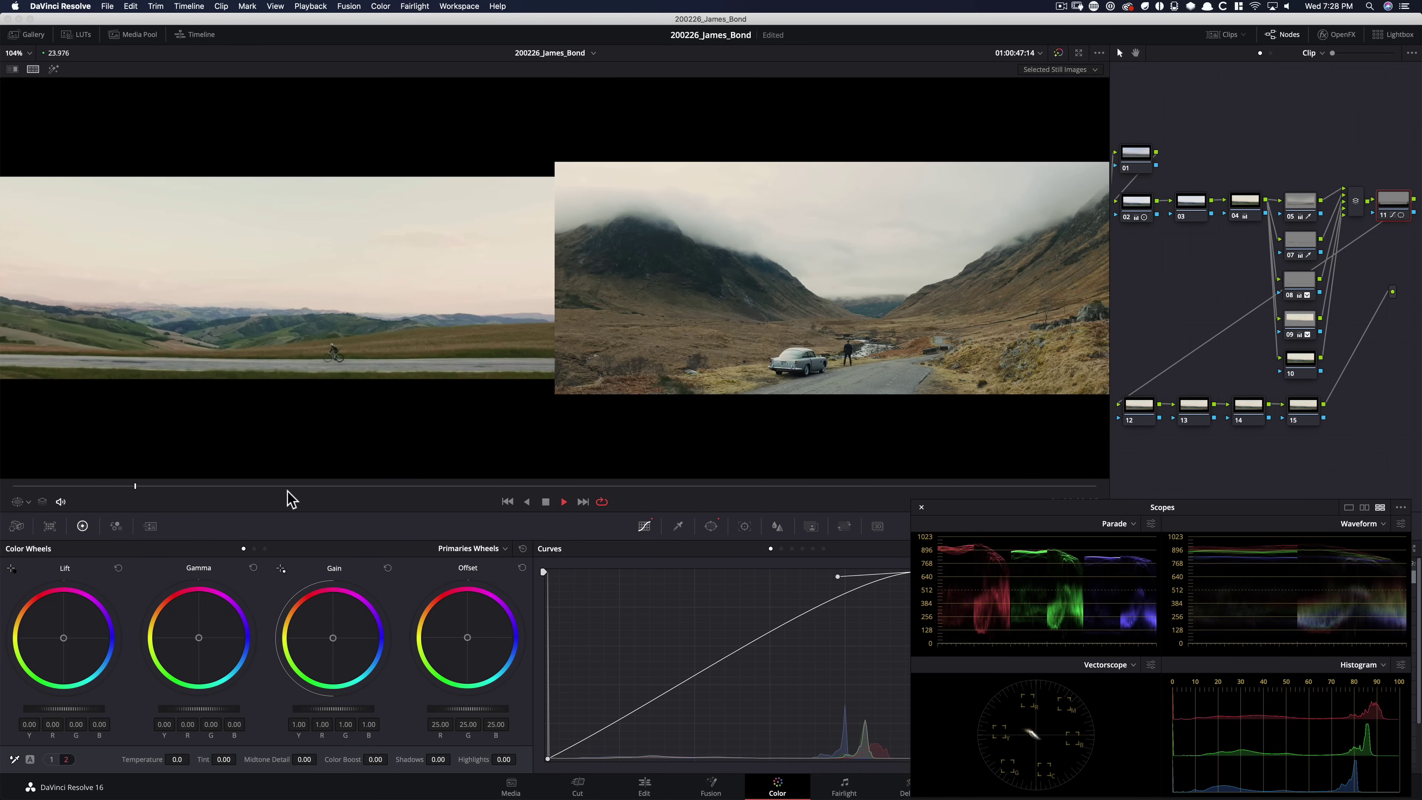
{"action": "key", "text": "space"}
{"action": "key", "text": "super+d"}
{"action": "key", "text": "super+d"}
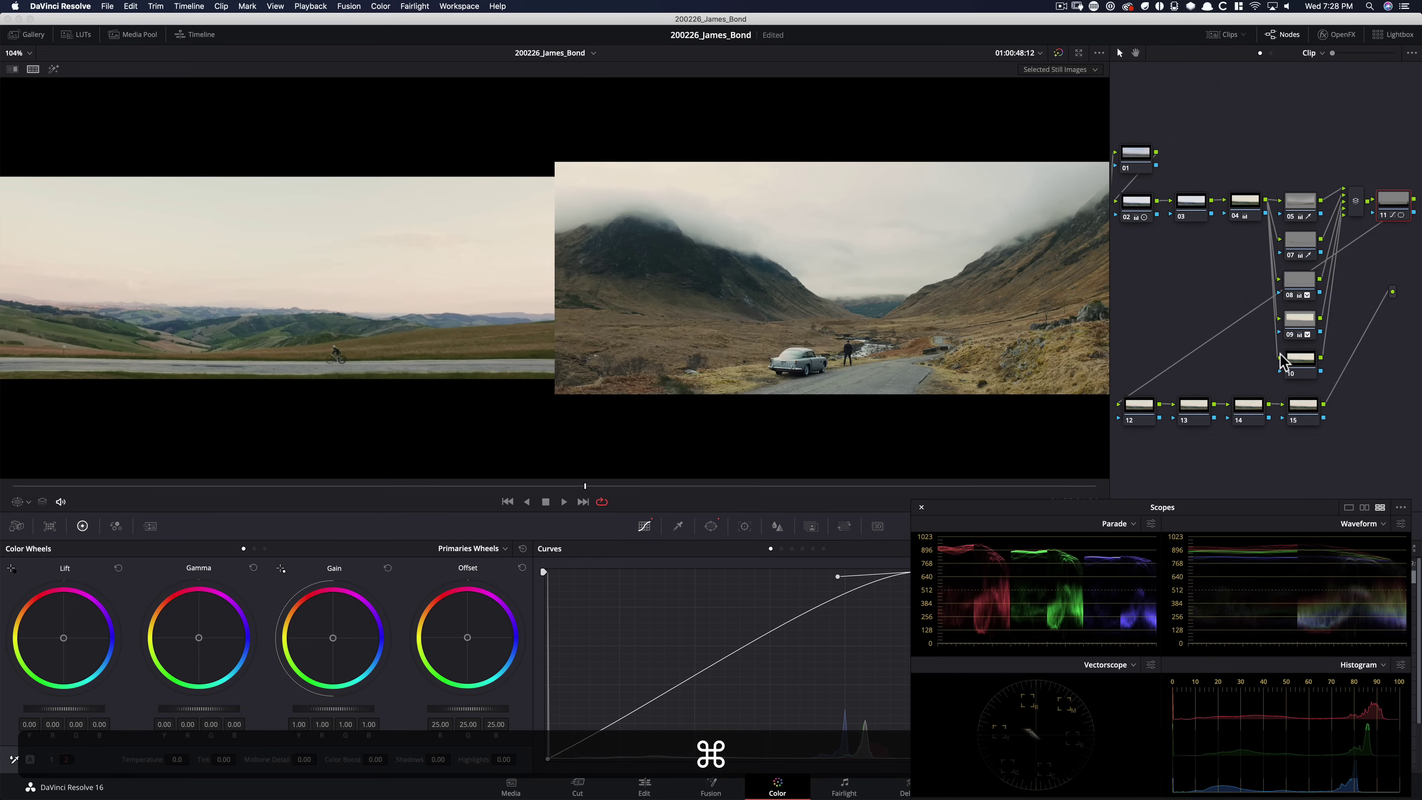
Add a circle window to node 12 and show its outline on the fitted clip with the reference still hidden.
{"action": "left_click", "coordinate": [1139, 410]}
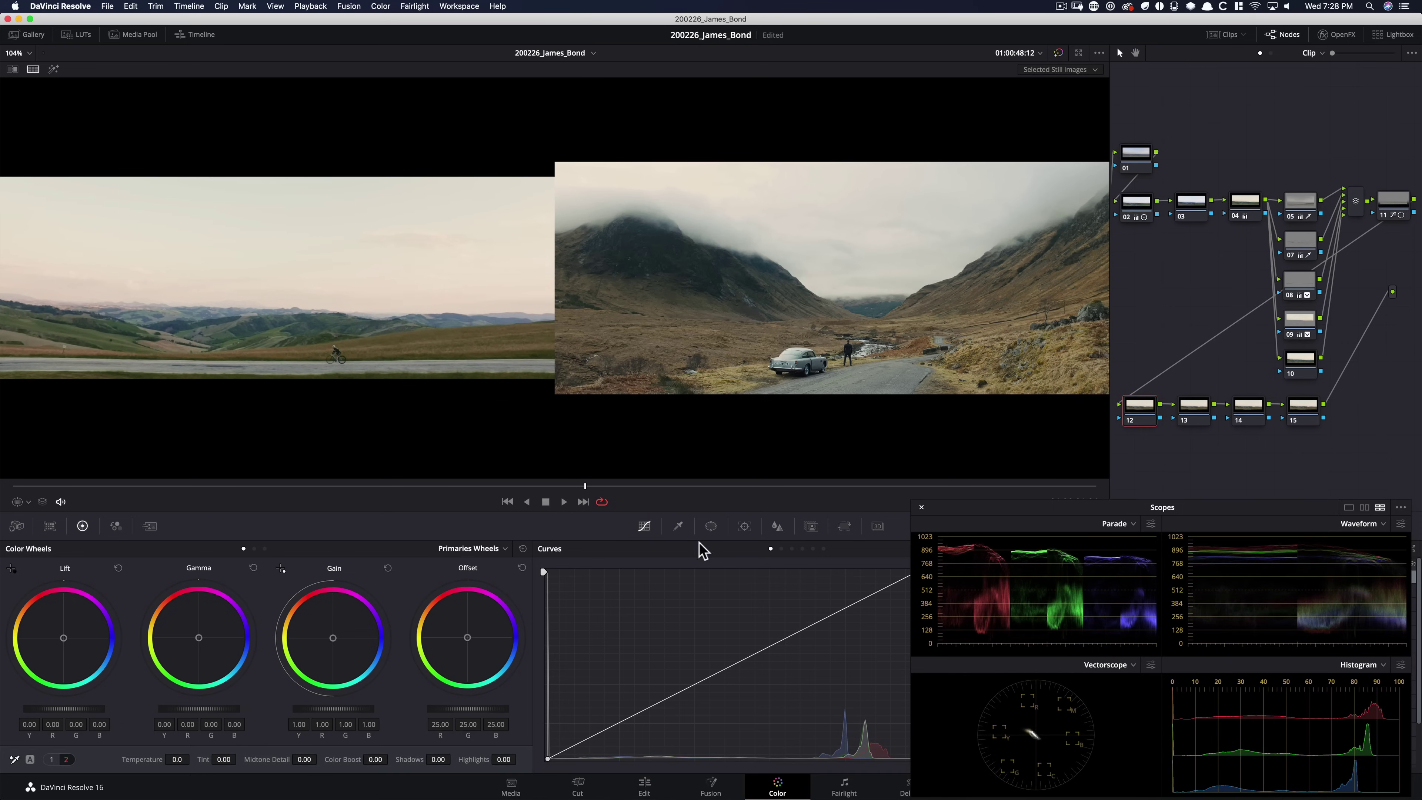
{"action": "left_click", "coordinate": [711, 526]}
{"action": "left_click", "coordinate": [557, 631]}
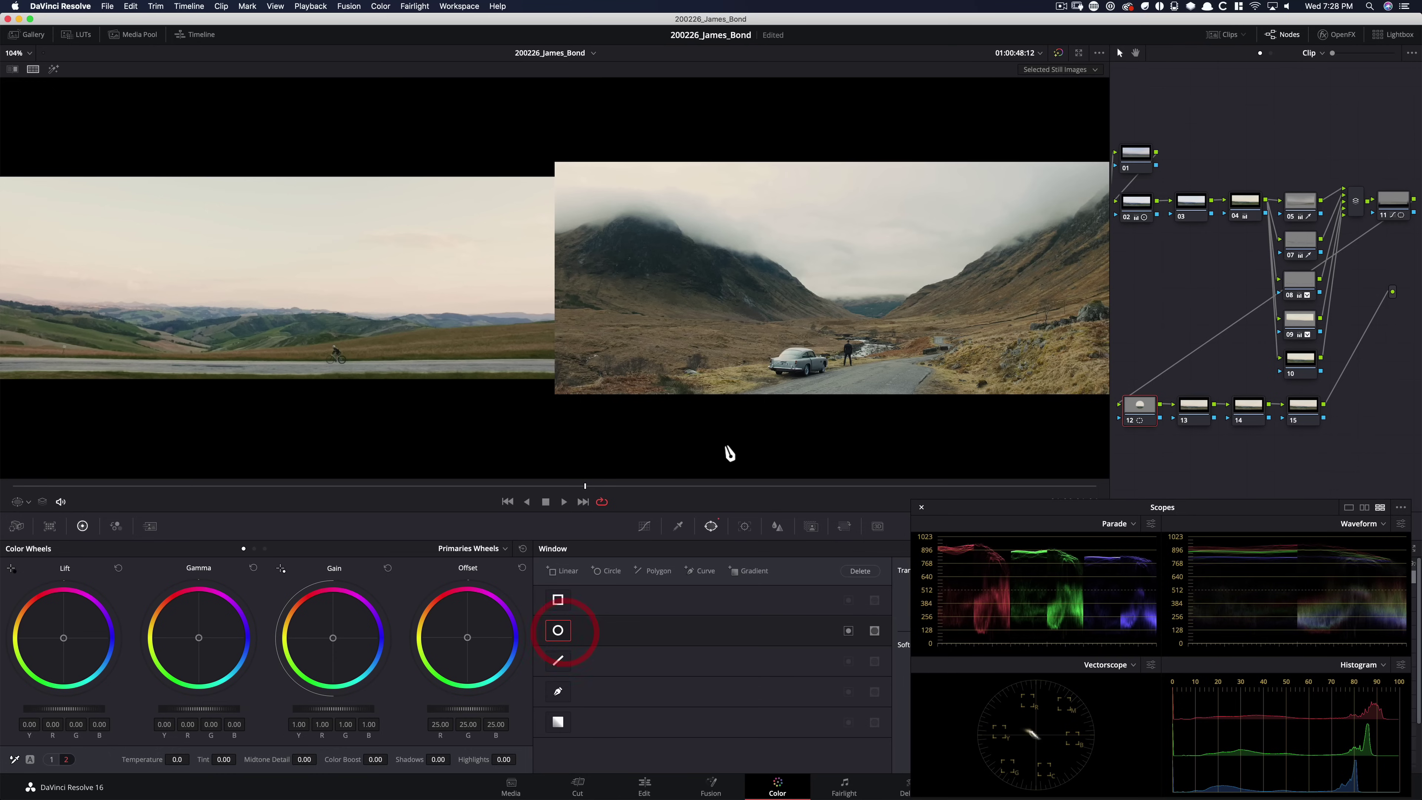
{"action": "key", "text": "super+w"}
{"action": "key", "text": "super+w"}
{"action": "key", "text": "shift+z"}
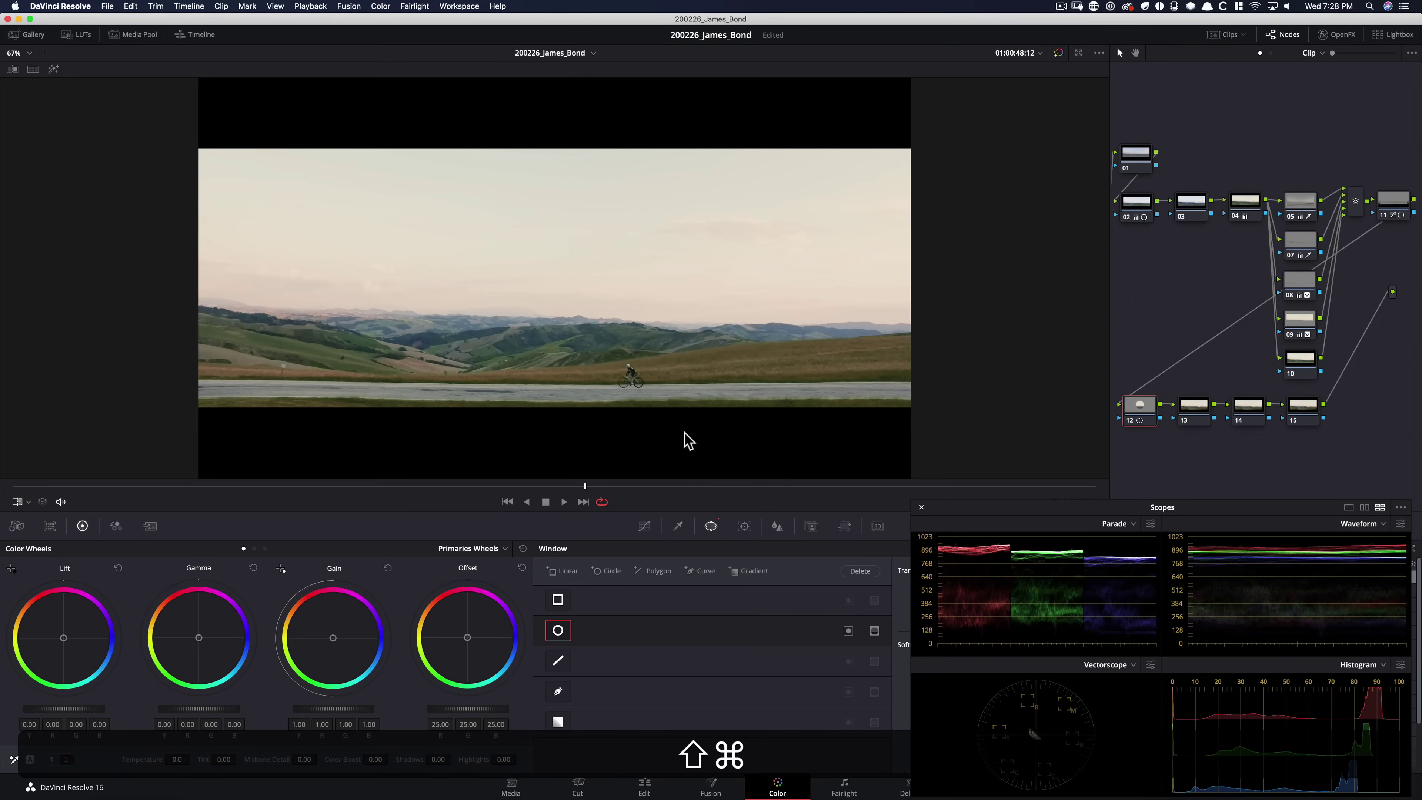
{"action": "left_click", "coordinate": [25, 501]}
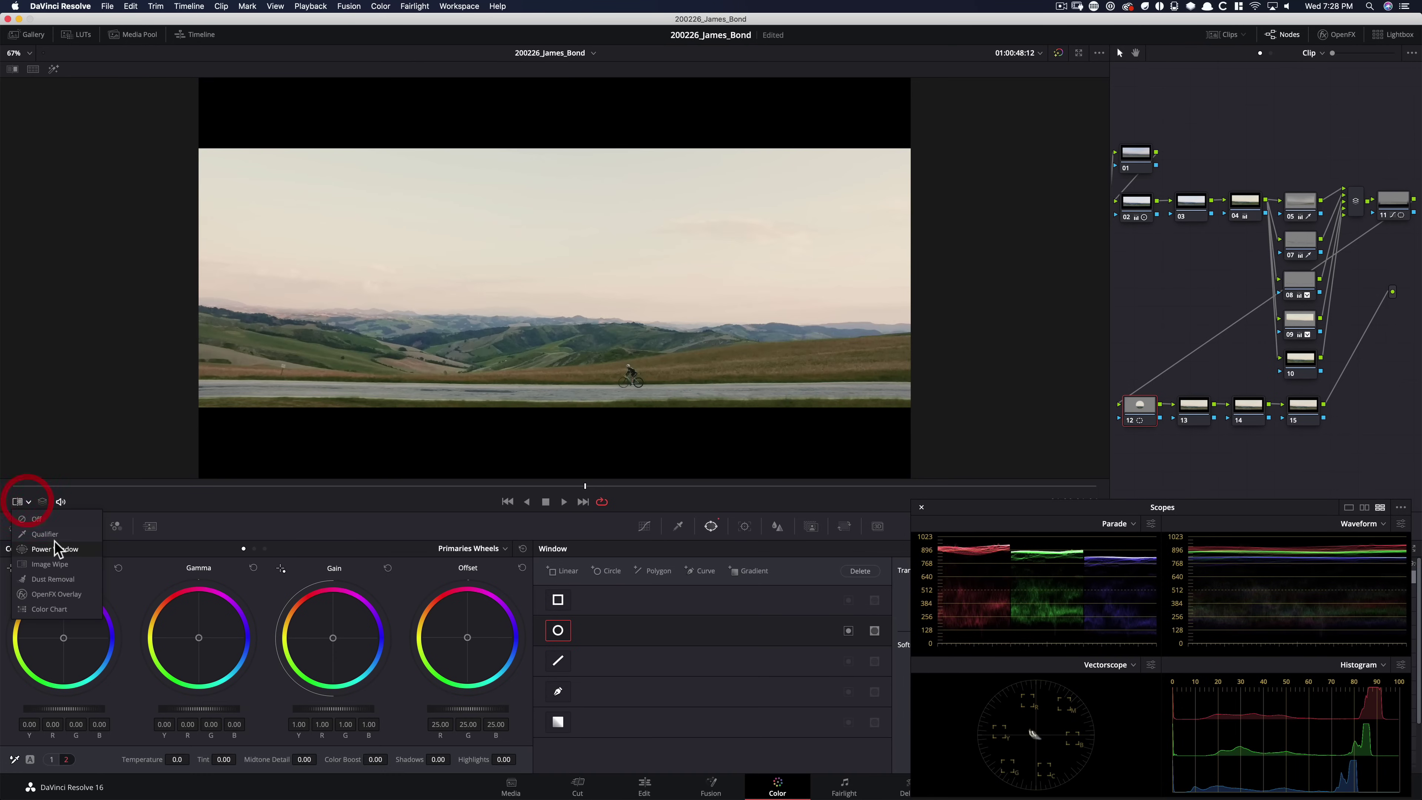
{"action": "left_click", "coordinate": [54, 549]}
Flatten and widen node 12's circle window into a long ellipse over the middle hills, with strongly softened horizontal edges.
{"action": "left_click_drag", "start_coordinate": [532, 280], "coordinate": [451, 371]}
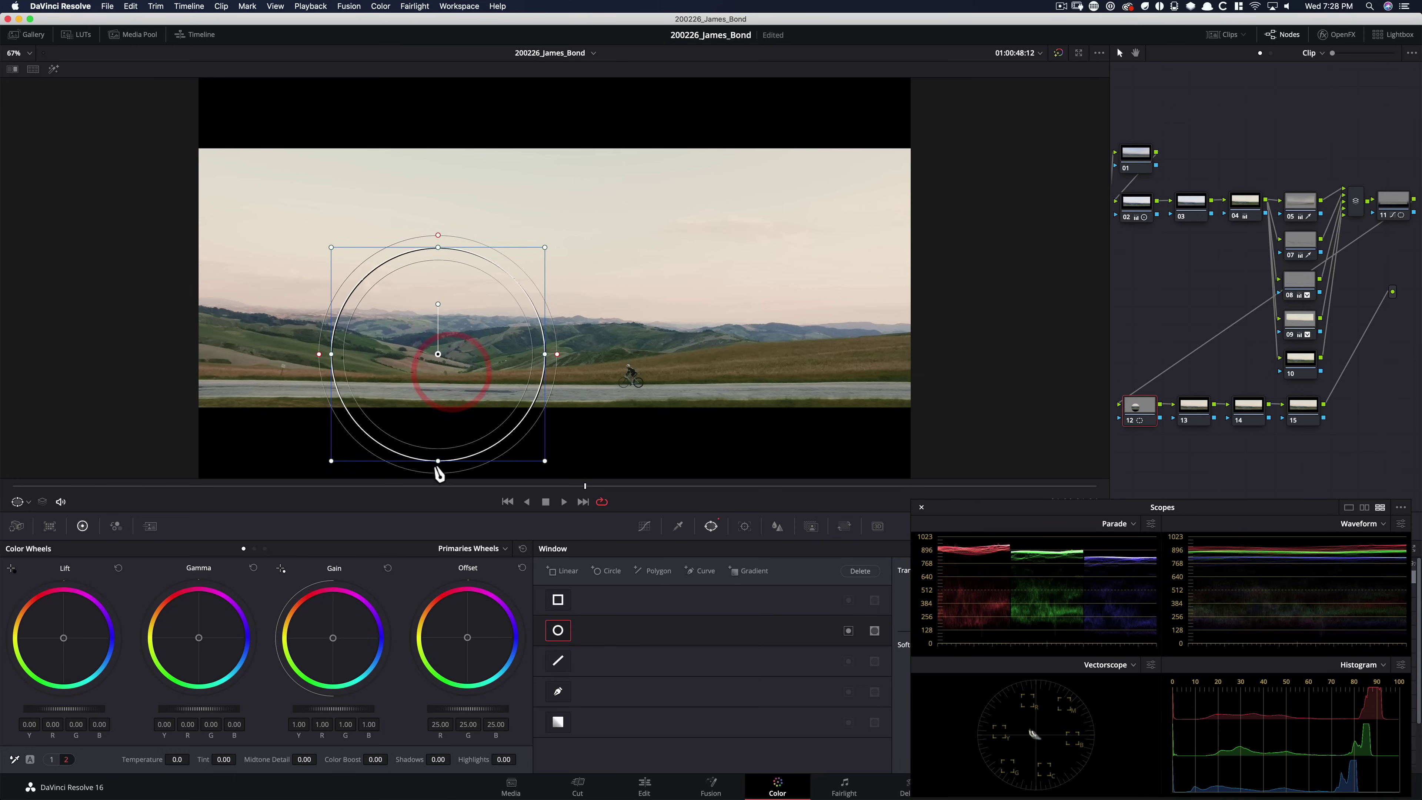
{"action": "left_click_drag", "start_coordinate": [444, 466], "coordinate": [446, 342]}
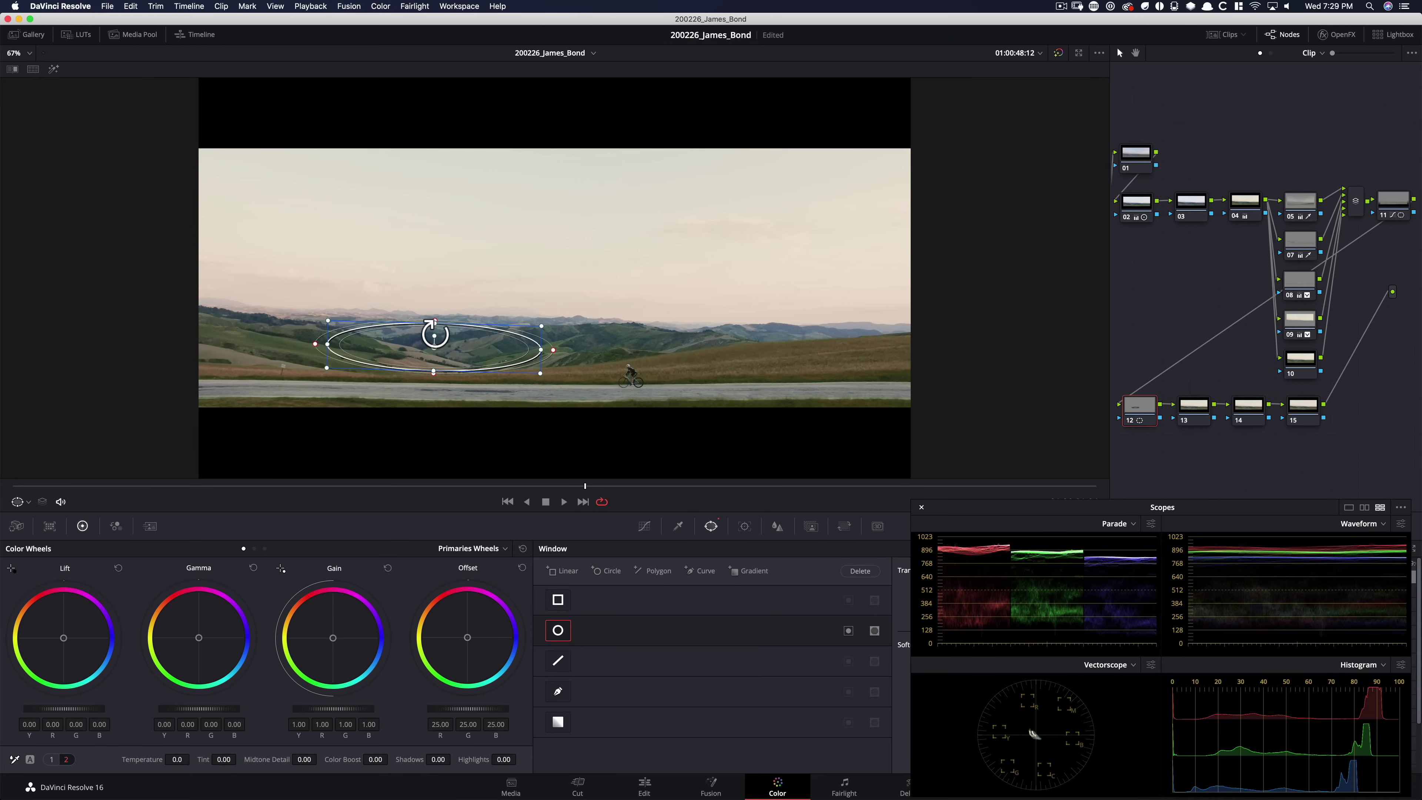
{"action": "left_click_drag", "start_coordinate": [540, 350], "coordinate": [622, 341]}
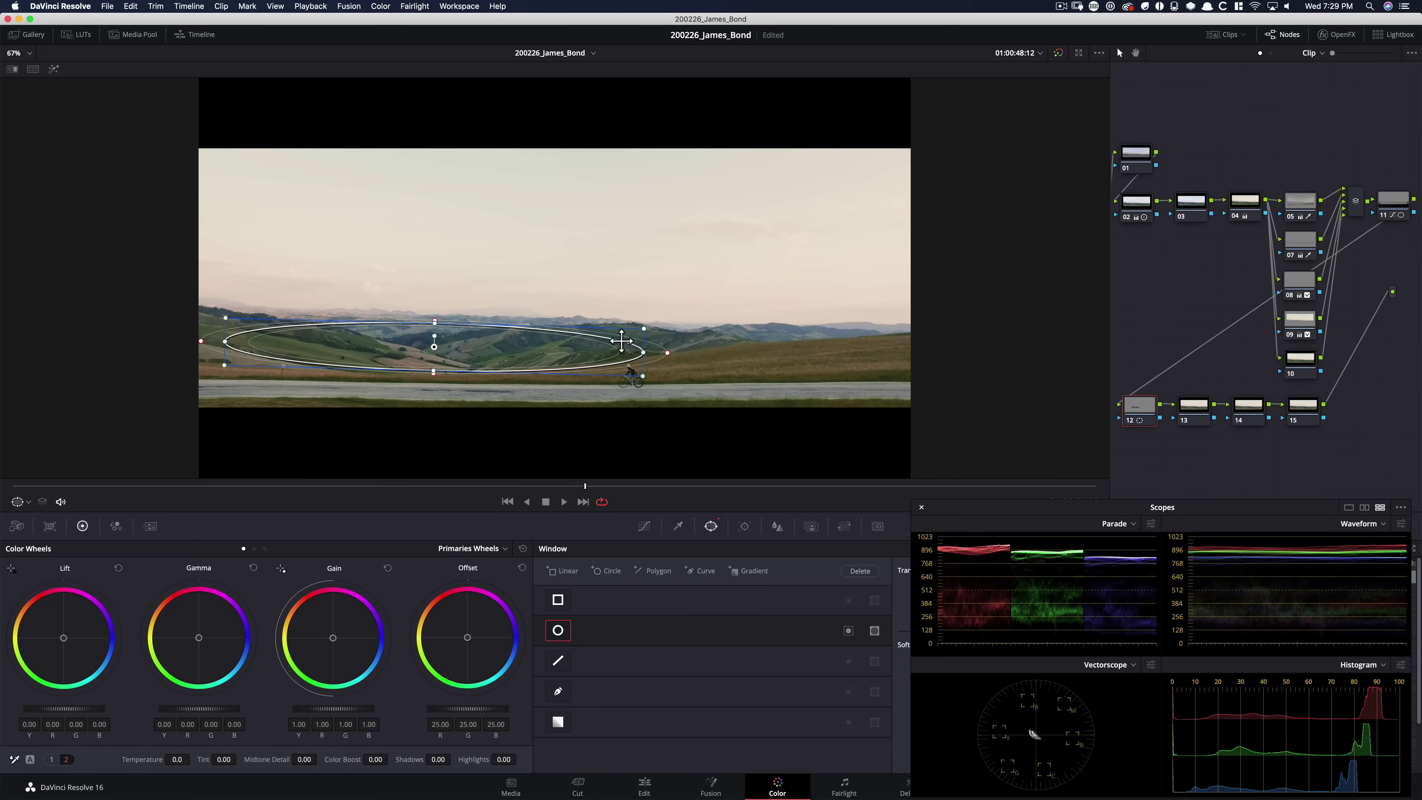
{"action": "left_click_drag", "start_coordinate": [435, 333], "coordinate": [476, 340]}
{"action": "left_click_drag", "start_coordinate": [647, 349], "coordinate": [746, 348]}
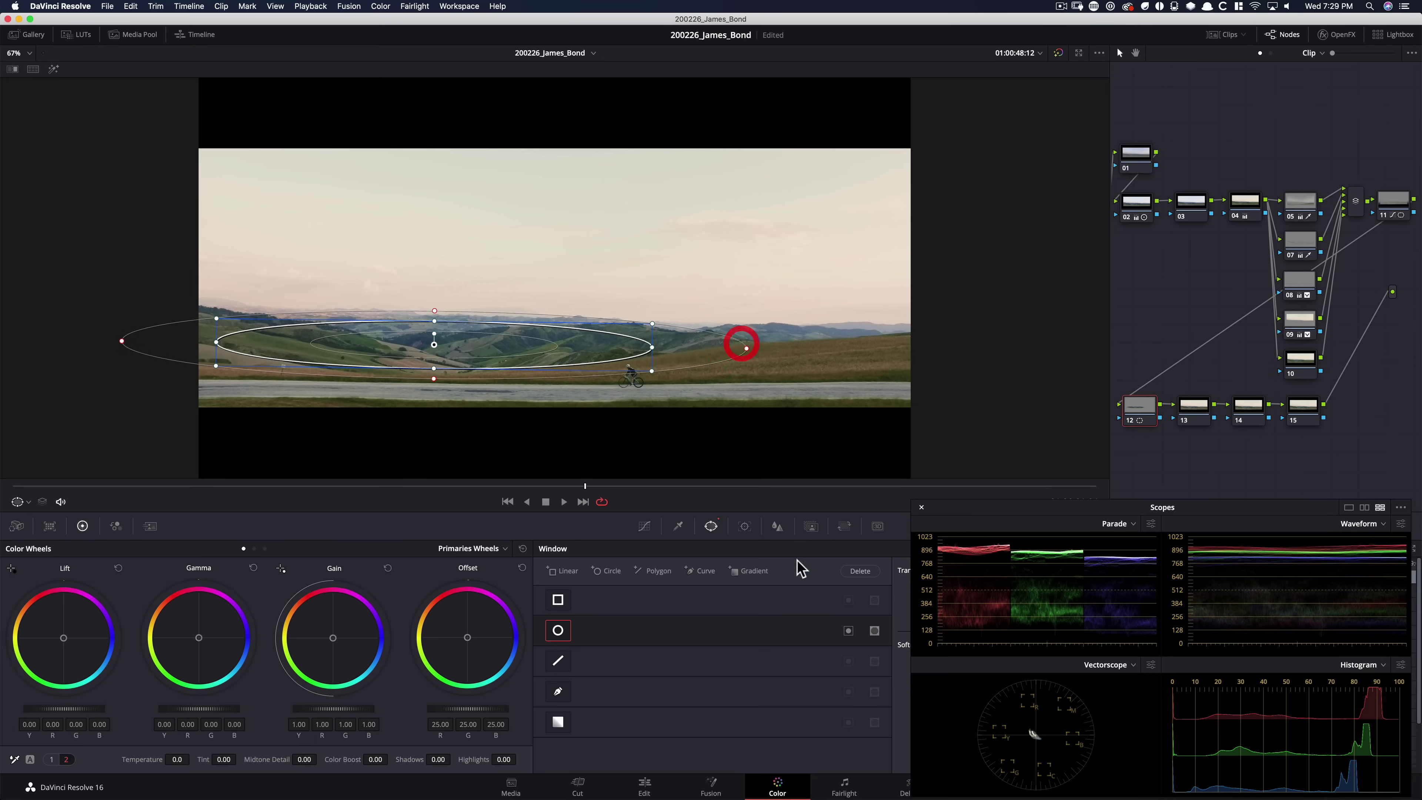
Bring back the reference still comparison, enlarged to 104%, and compare the hills with node 12 off and on.
{"action": "key", "text": "alt+super+w"}
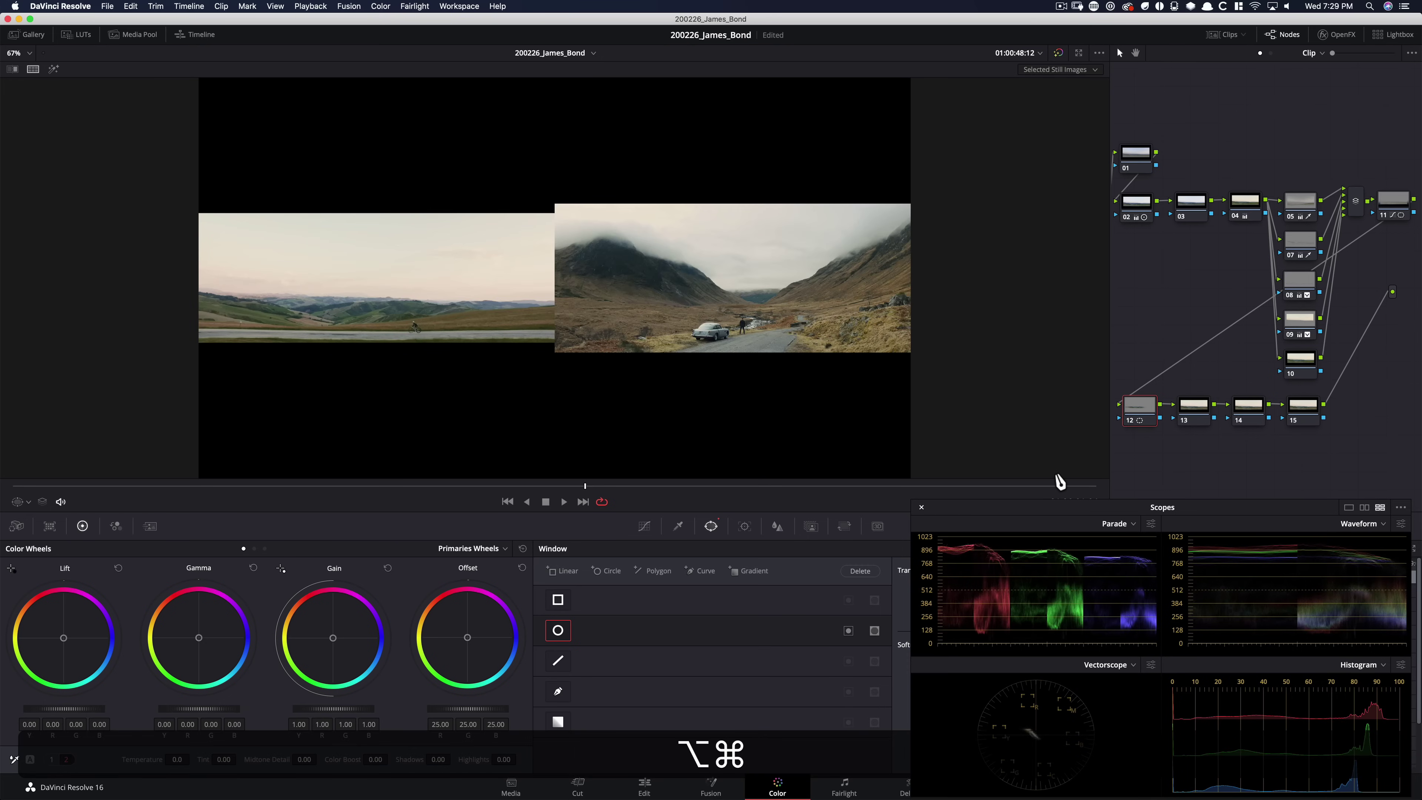
{"action": "scroll", "coordinate": [1059, 481], "scroll_direction": "up", "scroll_amount": 2}
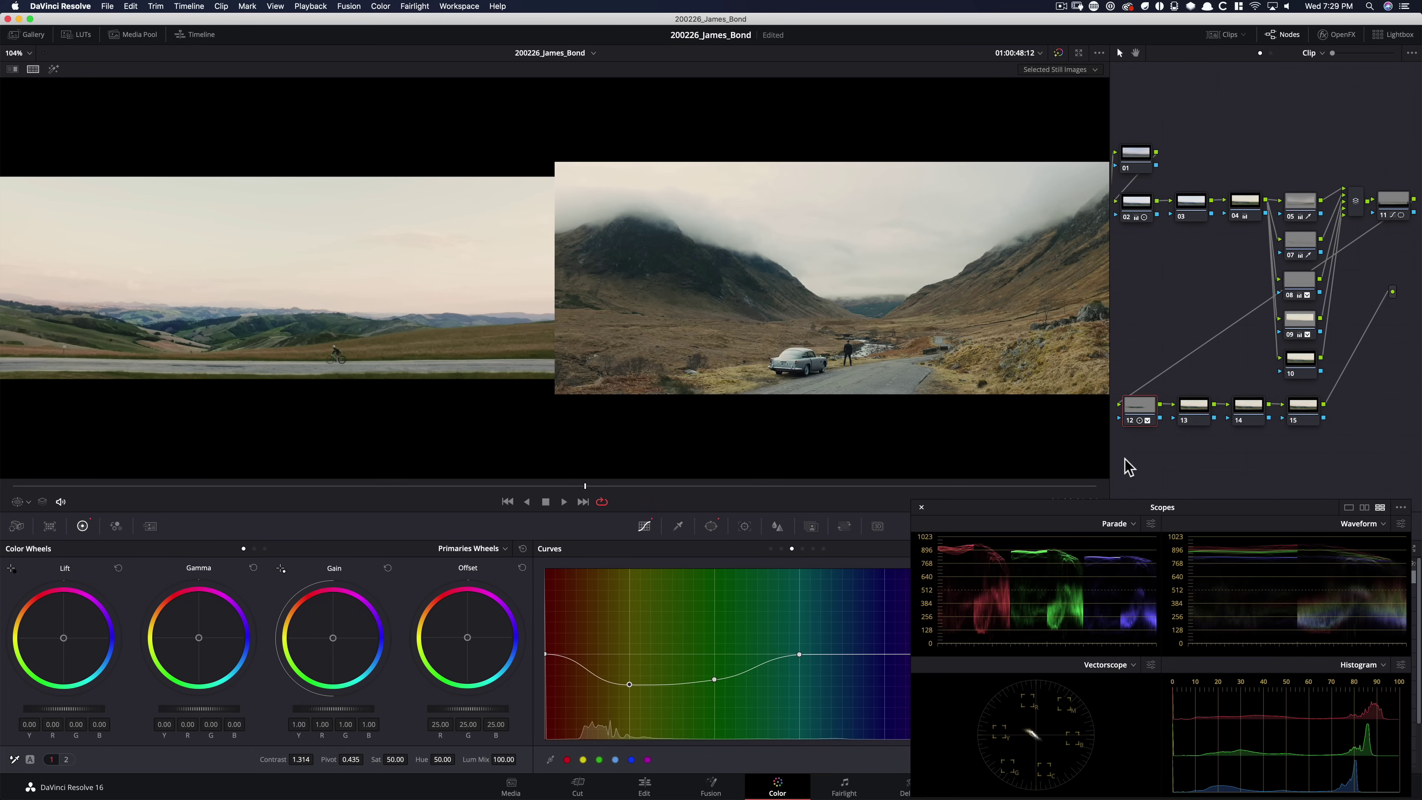
{"action": "key", "text": "super+d"}
{"action": "key", "text": "super+d"}
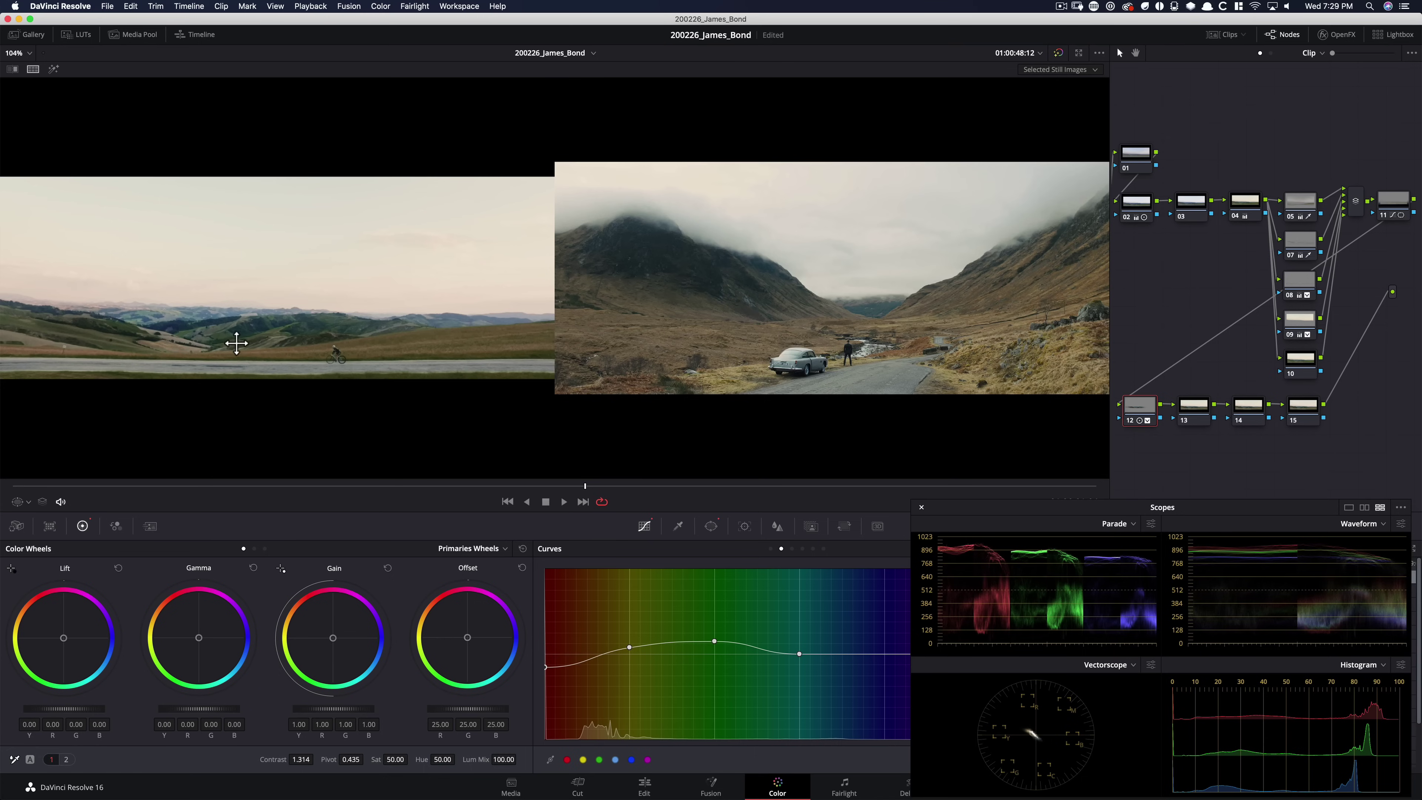
Check the effect of node 12's hue and saturation changes on the hills by repeatedly bypassing and re-enabling it.
{"action": "key", "text": "super+d"}
{"action": "key", "text": "super+d"}
{"action": "key", "text": "super+d"}
{"action": "key", "text": "super+d"}
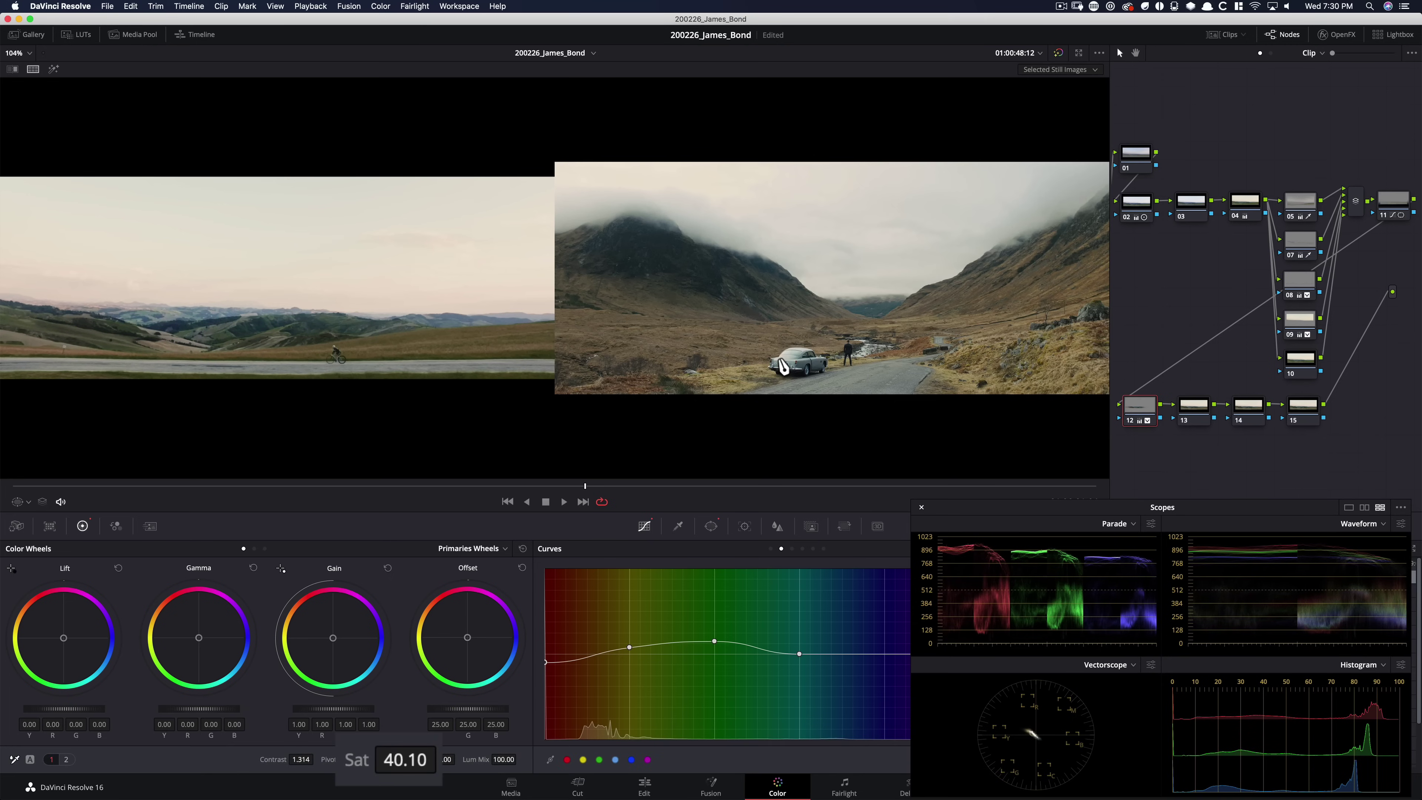
{"action": "key", "text": "super+d"}
{"action": "key", "text": "super+d"}
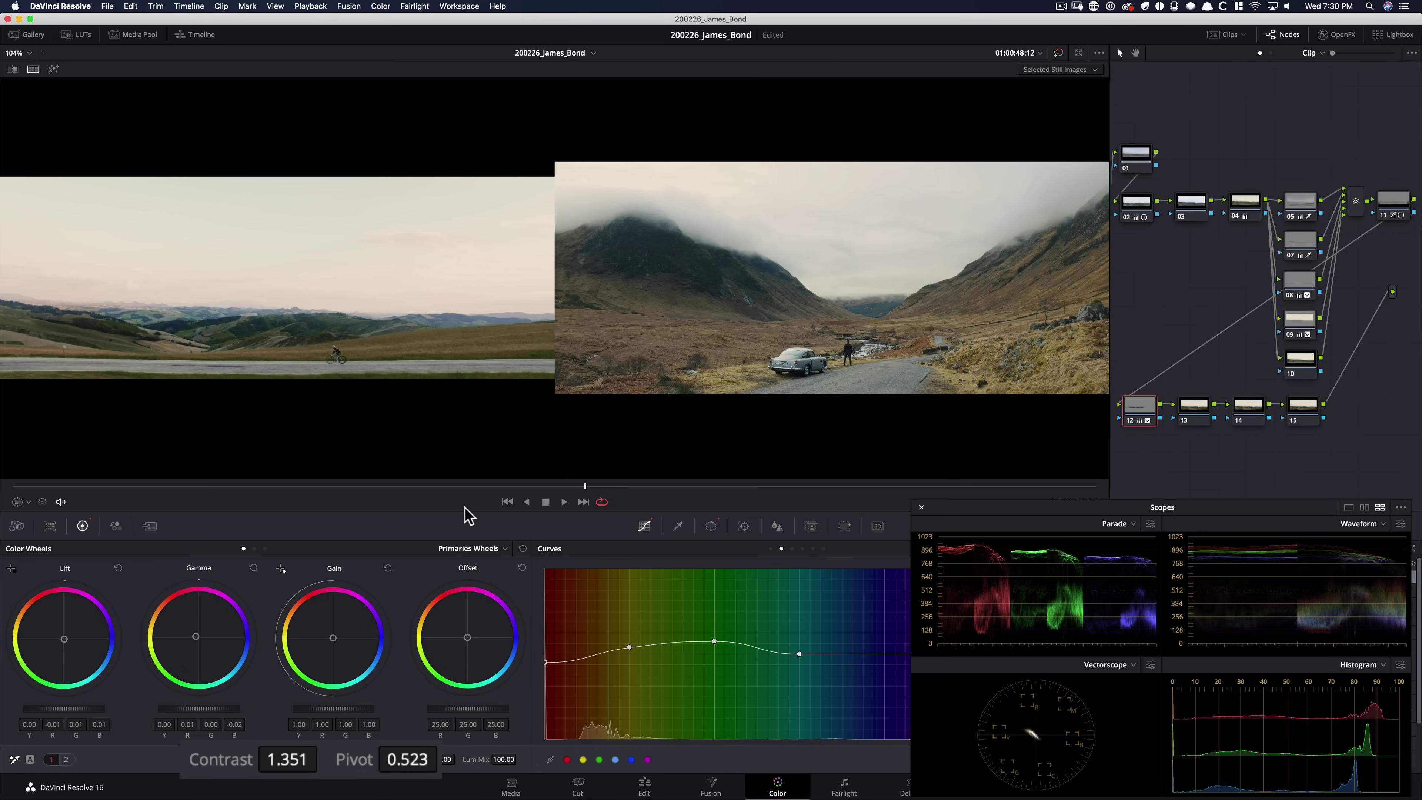
Set node 12's Color Boost to -13.92 and compare the hills with the node off and on.
{"action": "left_click_drag", "start_coordinate": [466, 510], "coordinate": [466, 507]}
{"action": "left_click_drag", "start_coordinate": [346, 763], "coordinate": [515, 720]}
{"action": "key", "text": "super+d"}
{"action": "key", "text": "super+d"}
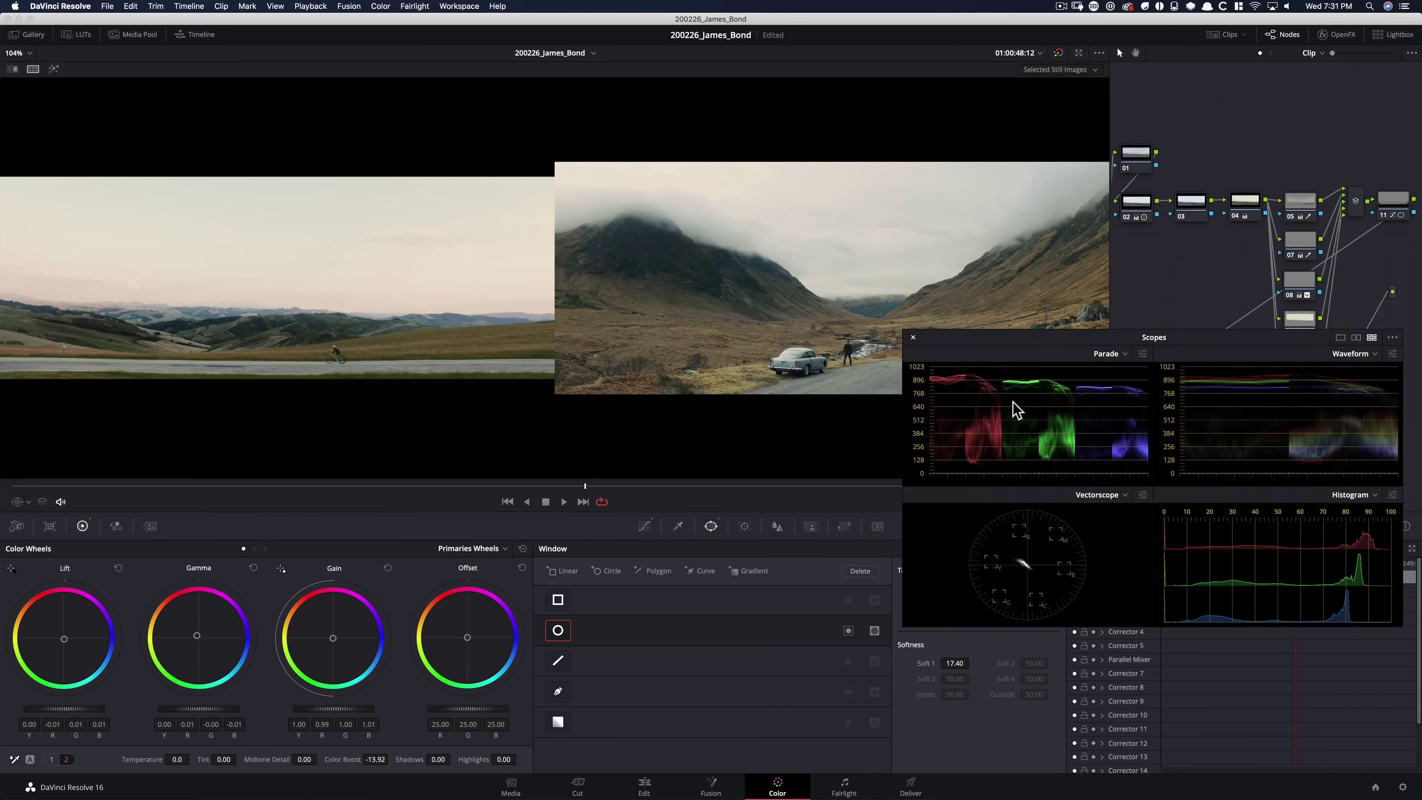
Track node 12's circle window backward and forward through the clip, moving the scopes window out of the way.
{"action": "left_click_drag", "start_coordinate": [993, 343], "coordinate": [1041, 514]}
{"action": "left_click", "coordinate": [744, 525]}
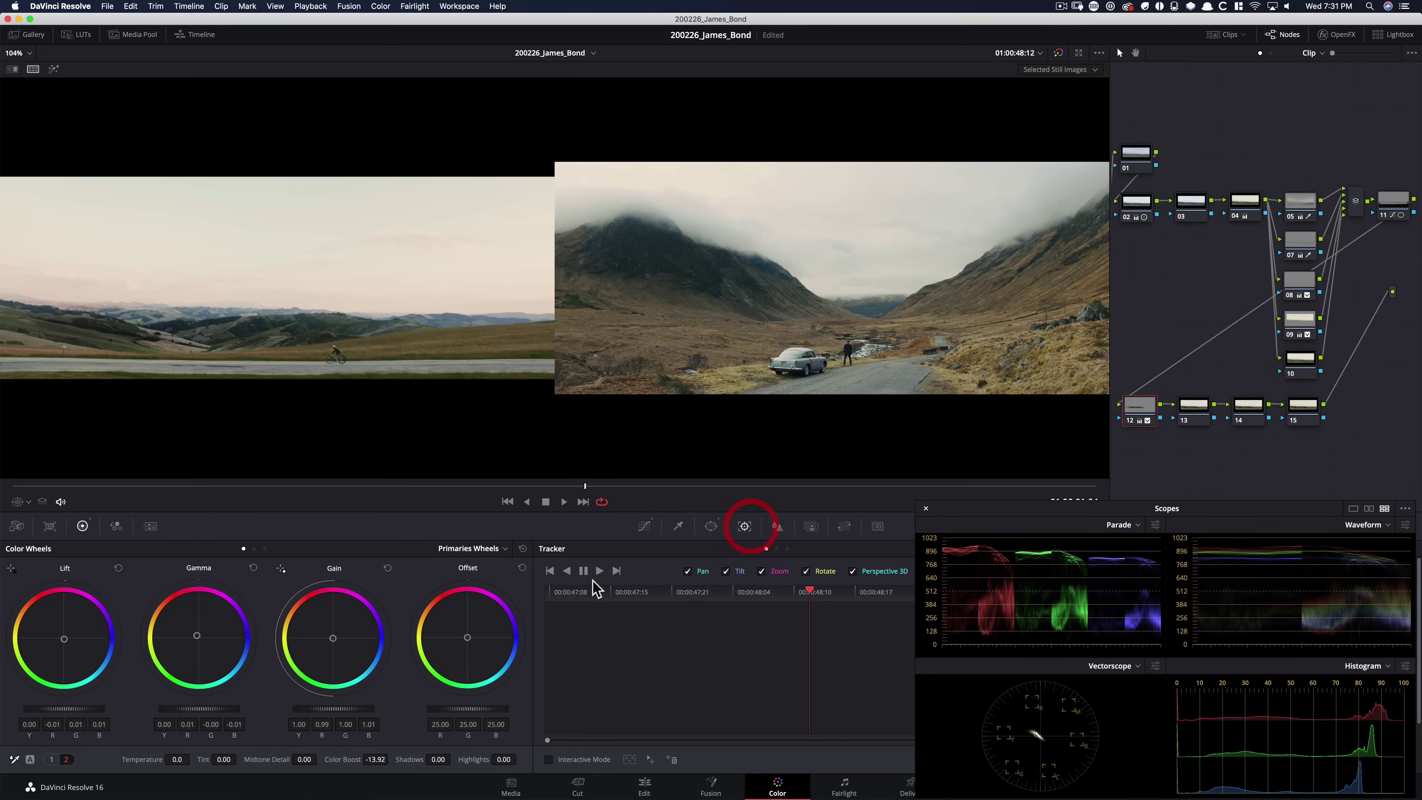
{"action": "left_click", "coordinate": [567, 571]}
{"action": "left_click", "coordinate": [599, 571]}
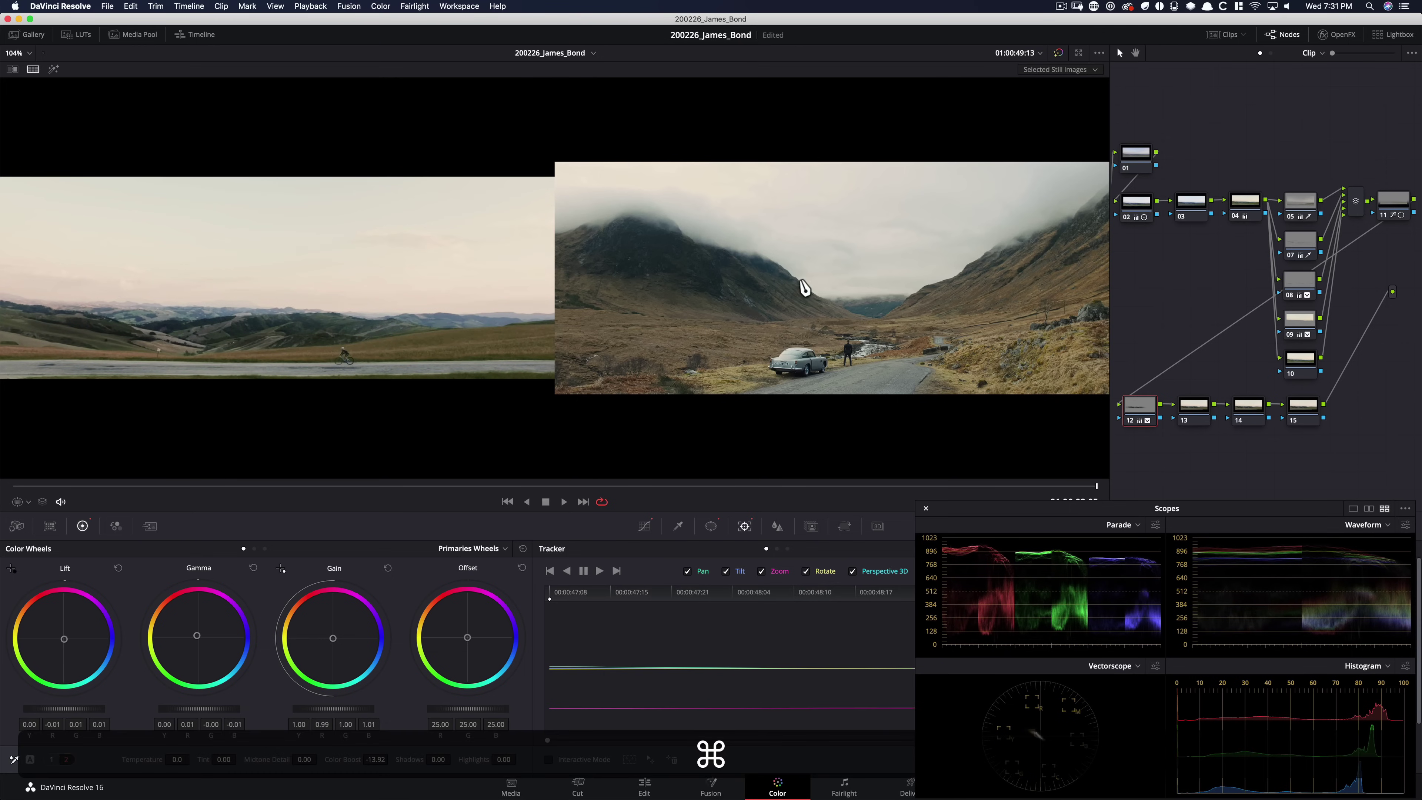
Examine node 12's tracked correction by switching it off and on at the clip's end and again at its first frame.
{"action": "key", "text": "super+d"}
{"action": "key", "text": "super+d"}
{"action": "key", "text": "super+d"}
{"action": "left_click_drag", "start_coordinate": [621, 485], "coordinate": [1, 481]}
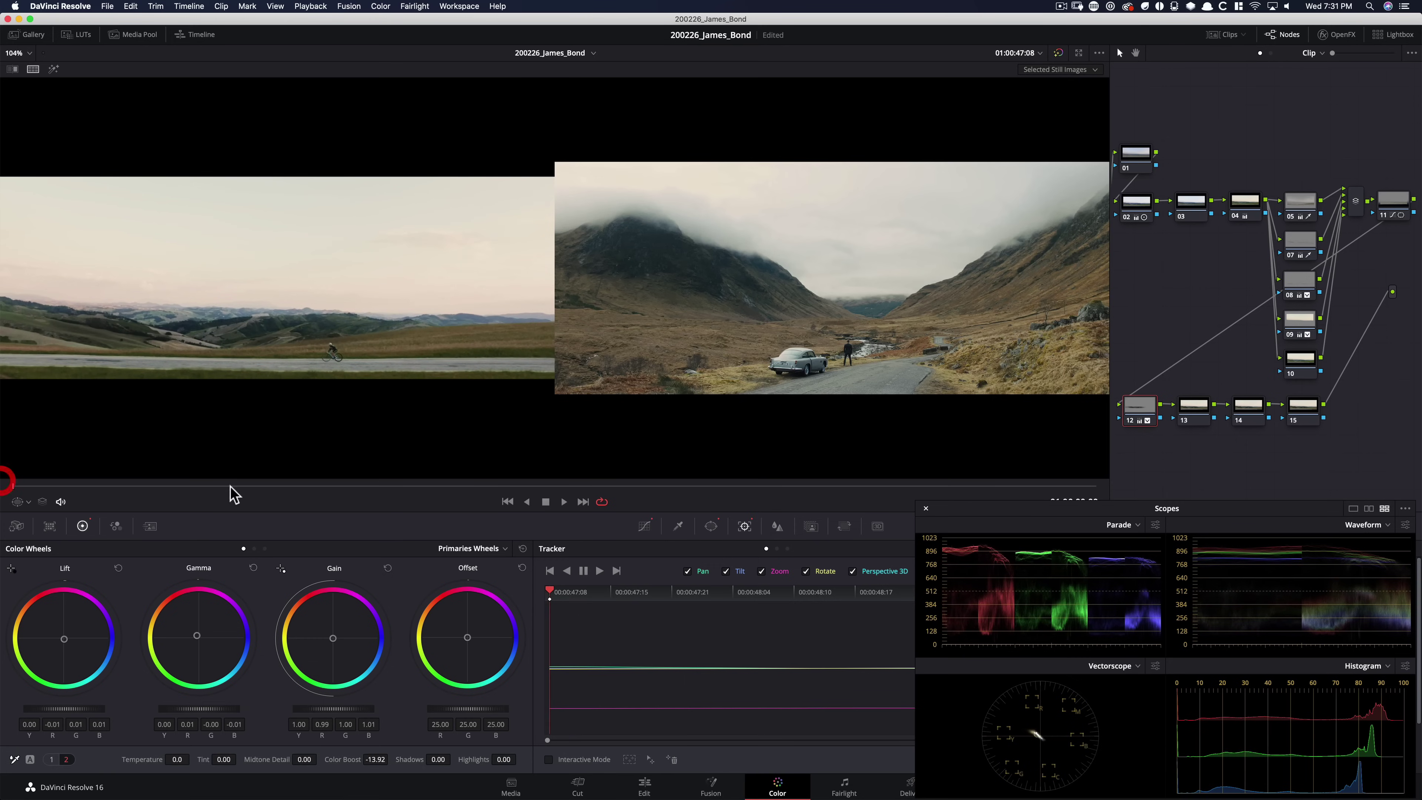
{"action": "key", "text": "super+d"}
{"action": "key", "text": "super+d"}
Hide the reference still and replace node 12's circle window with a custom curve window.
{"action": "key", "text": "super+w"}
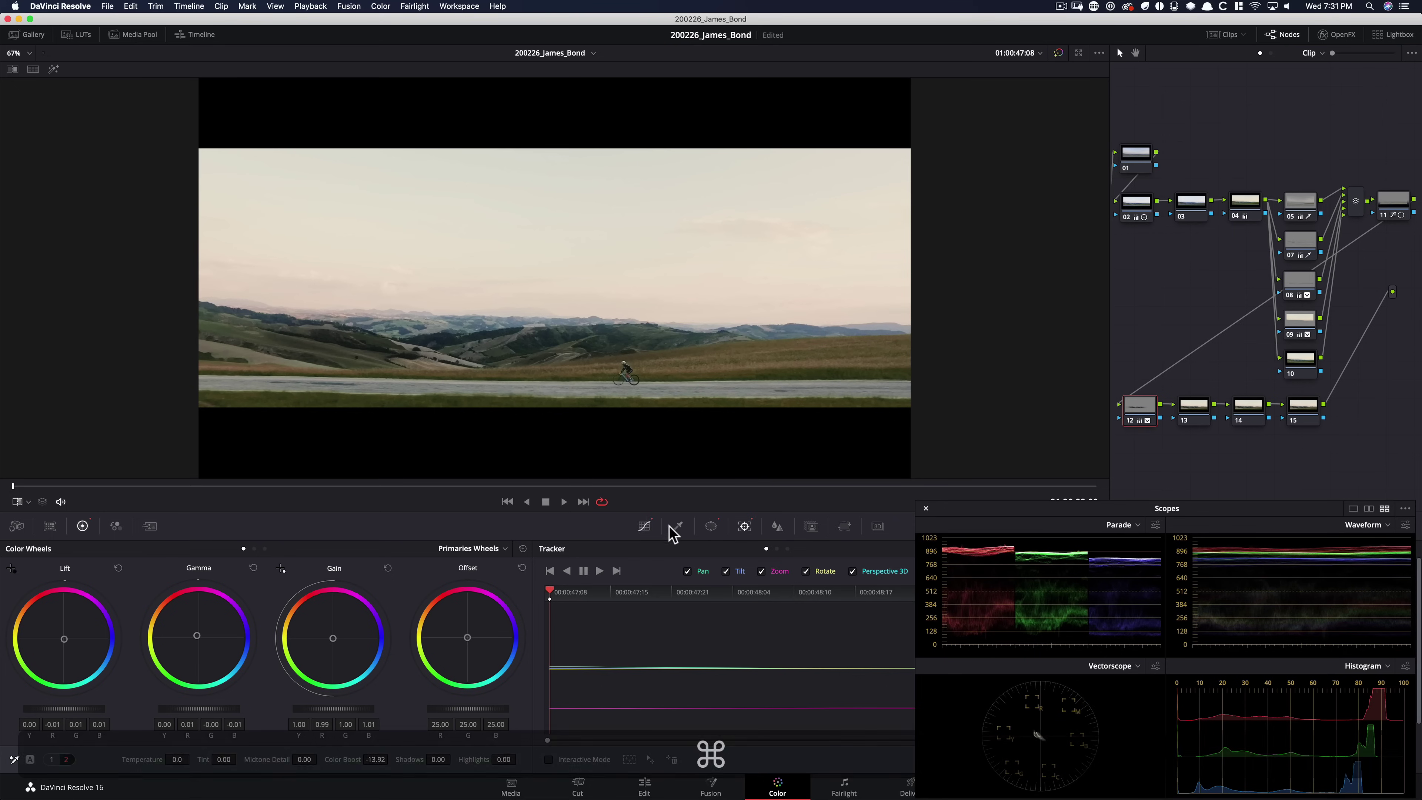
{"action": "left_click", "coordinate": [711, 526]}
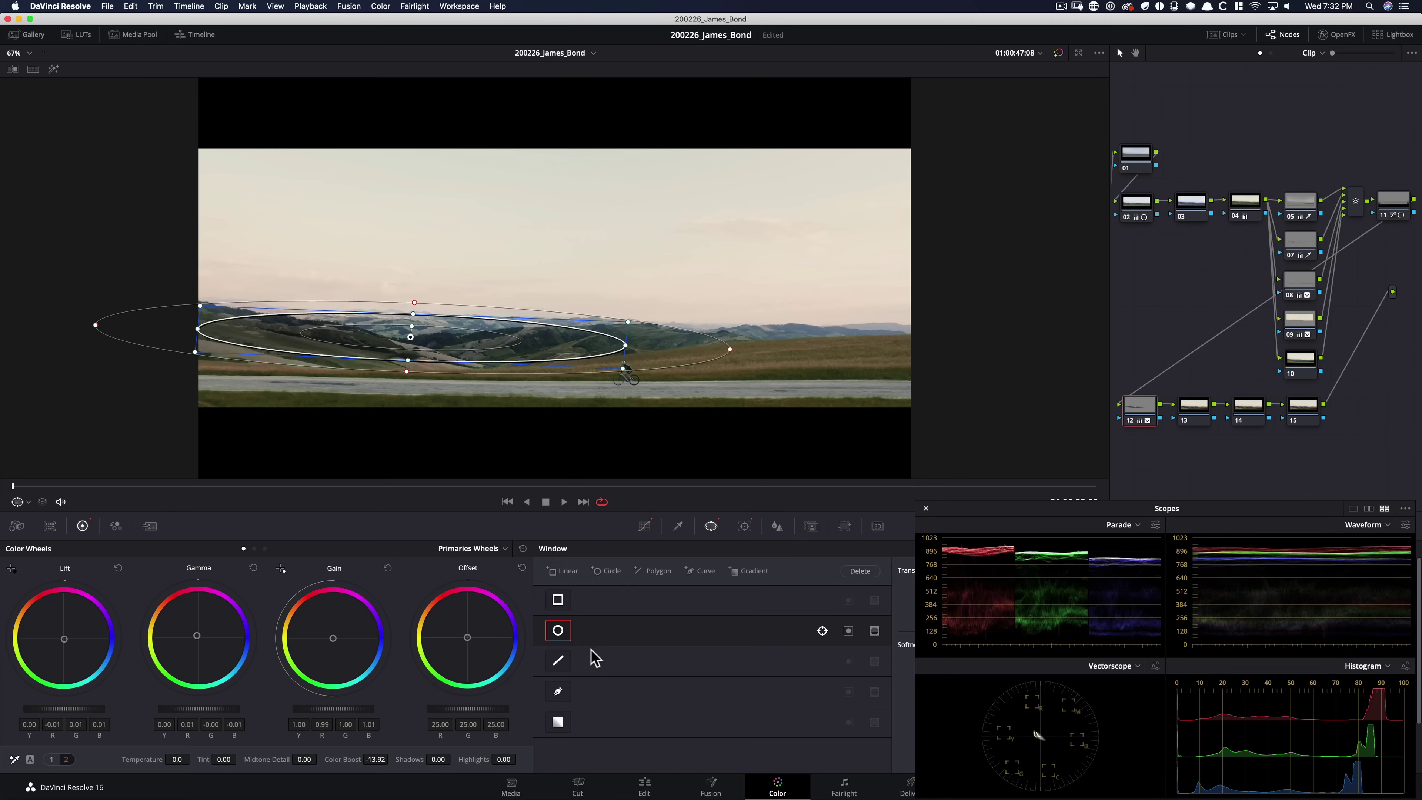
{"action": "left_click", "coordinate": [558, 630]}
{"action": "left_click", "coordinate": [558, 692]}
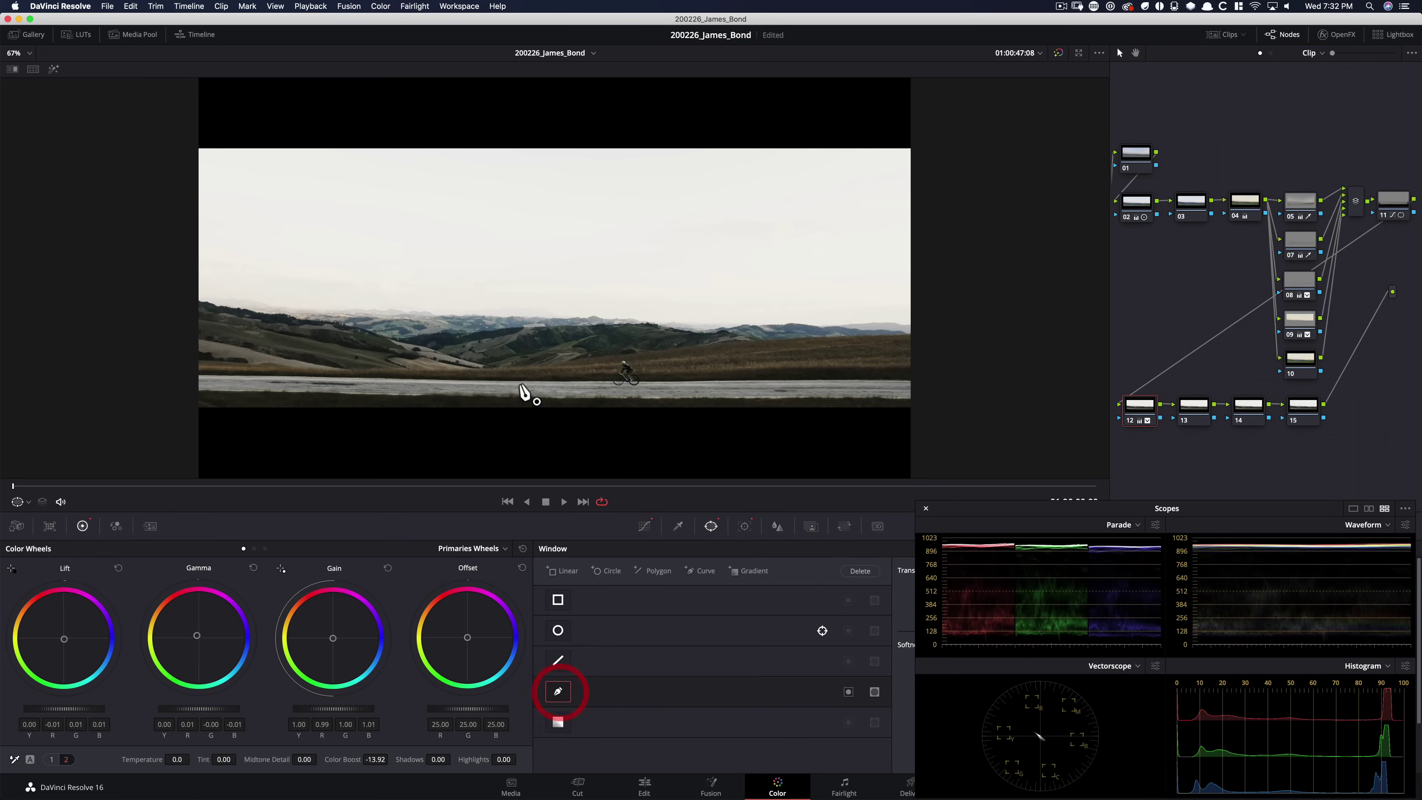
Draw a closed curve window around the dark hills, following their ridgeline above and the field edge below, past the frame's left edge.
{"action": "left_click", "coordinate": [556, 360]}
{"action": "left_click", "coordinate": [466, 367]}
{"action": "left_click", "coordinate": [351, 365]}
{"action": "left_click", "coordinate": [182, 335]}
{"action": "left_click", "coordinate": [187, 303]}
{"action": "left_click", "coordinate": [229, 307]}
{"action": "left_click", "coordinate": [269, 316]}
{"action": "left_click", "coordinate": [313, 323]}
{"action": "left_click", "coordinate": [366, 332]}
{"action": "left_click", "coordinate": [437, 333]}
{"action": "left_click", "coordinate": [524, 326]}
{"action": "left_click", "coordinate": [595, 326]}
{"action": "left_click", "coordinate": [652, 324]}
{"action": "left_click", "coordinate": [704, 335]}
{"action": "left_click", "coordinate": [701, 343]}
{"action": "left_click", "coordinate": [582, 355]}
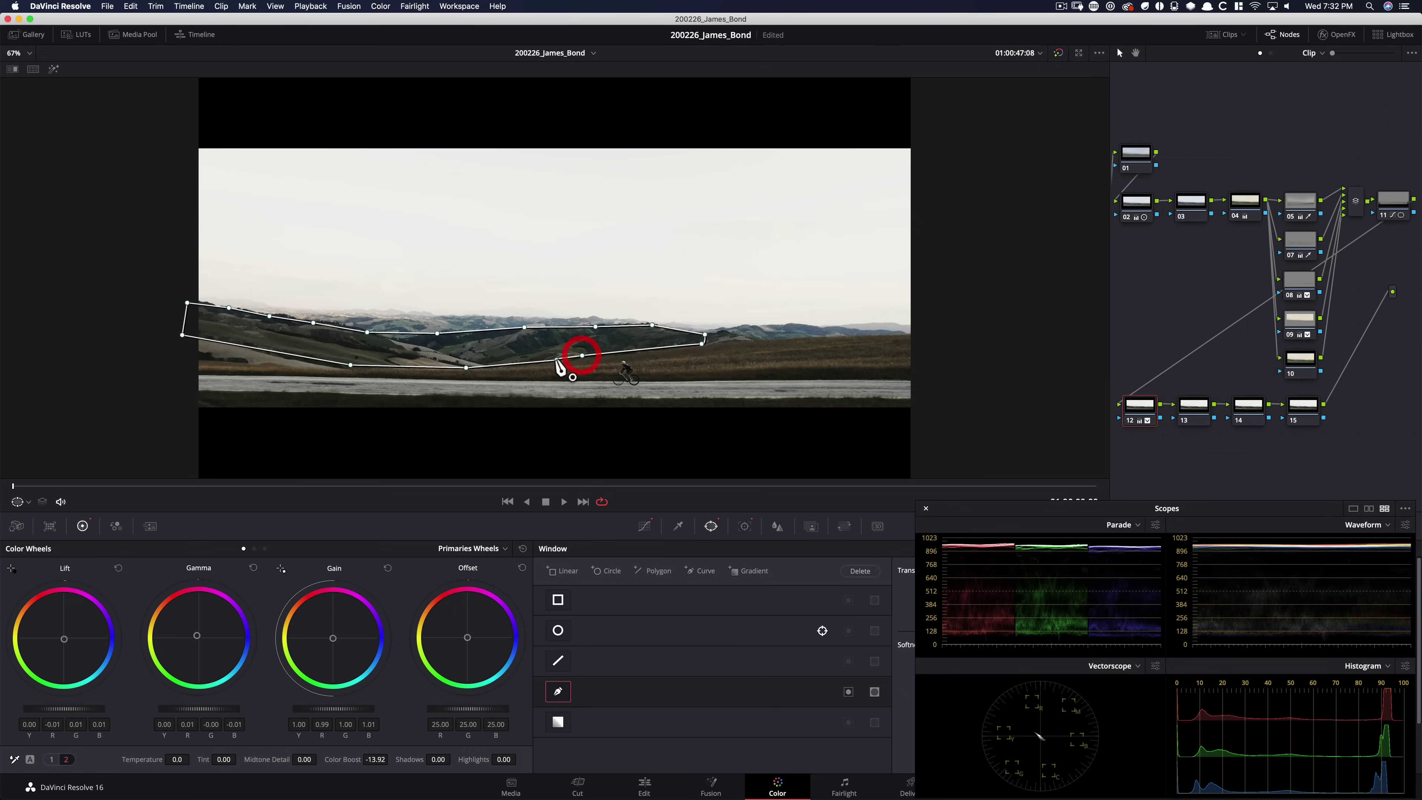
{"action": "left_click", "coordinate": [556, 359]}
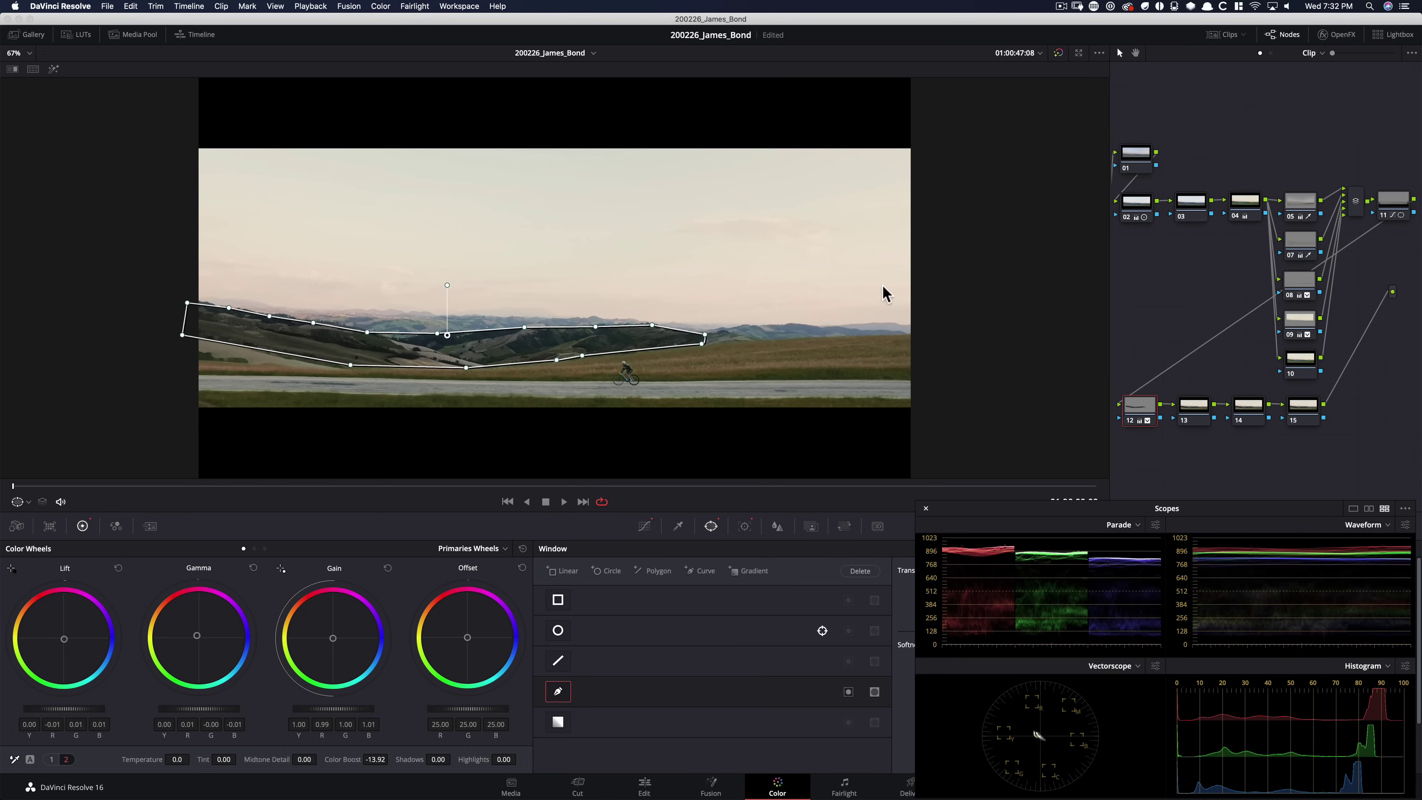
Track node 12's curve window forward from the clip's first frame, with the scopes window moved clear of the tracker.
{"action": "left_click_drag", "start_coordinate": [1005, 507], "coordinate": [924, 229]}
{"action": "left_click_drag", "start_coordinate": [960, 661], "coordinate": [1017, 663]}
{"action": "left_click", "coordinate": [744, 526]}
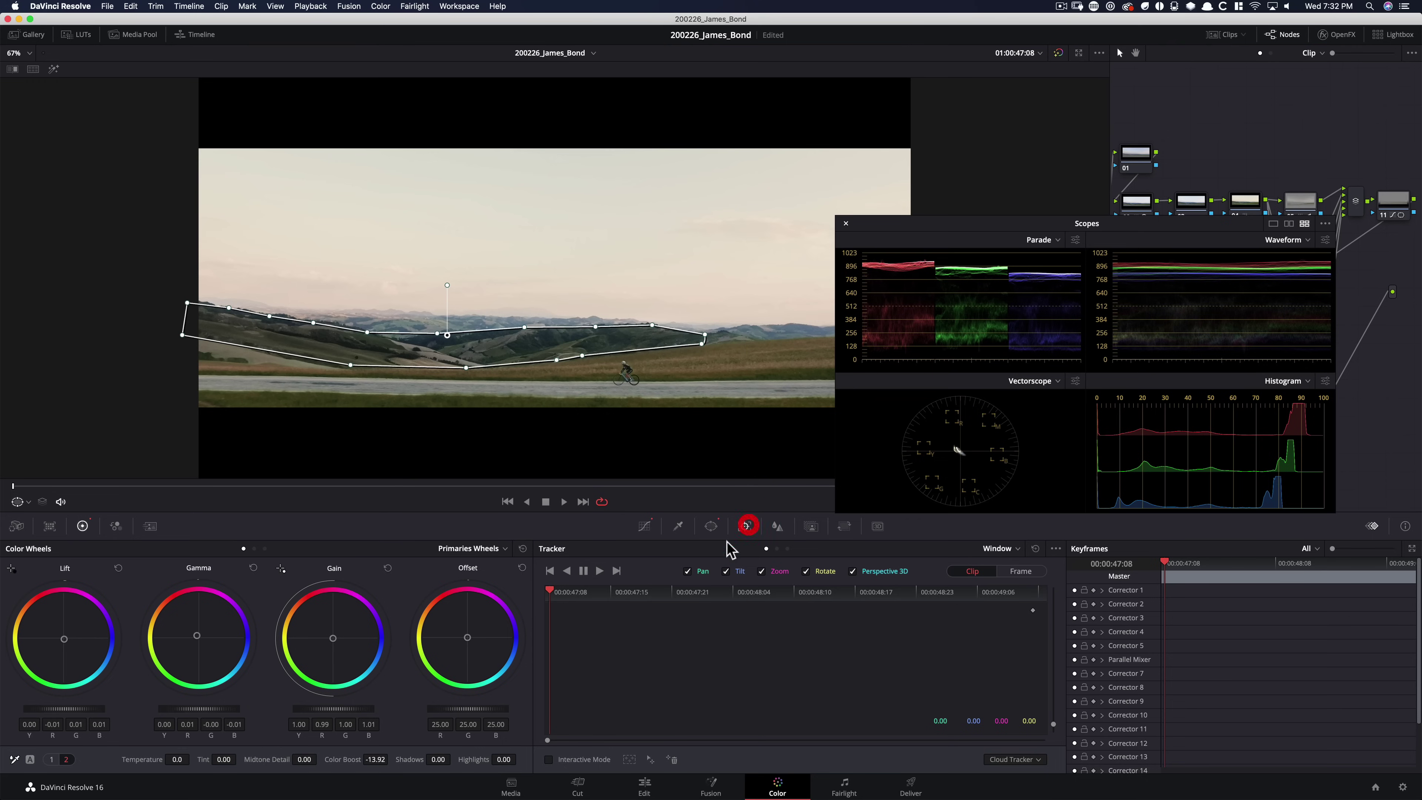
{"action": "left_click", "coordinate": [600, 571]}
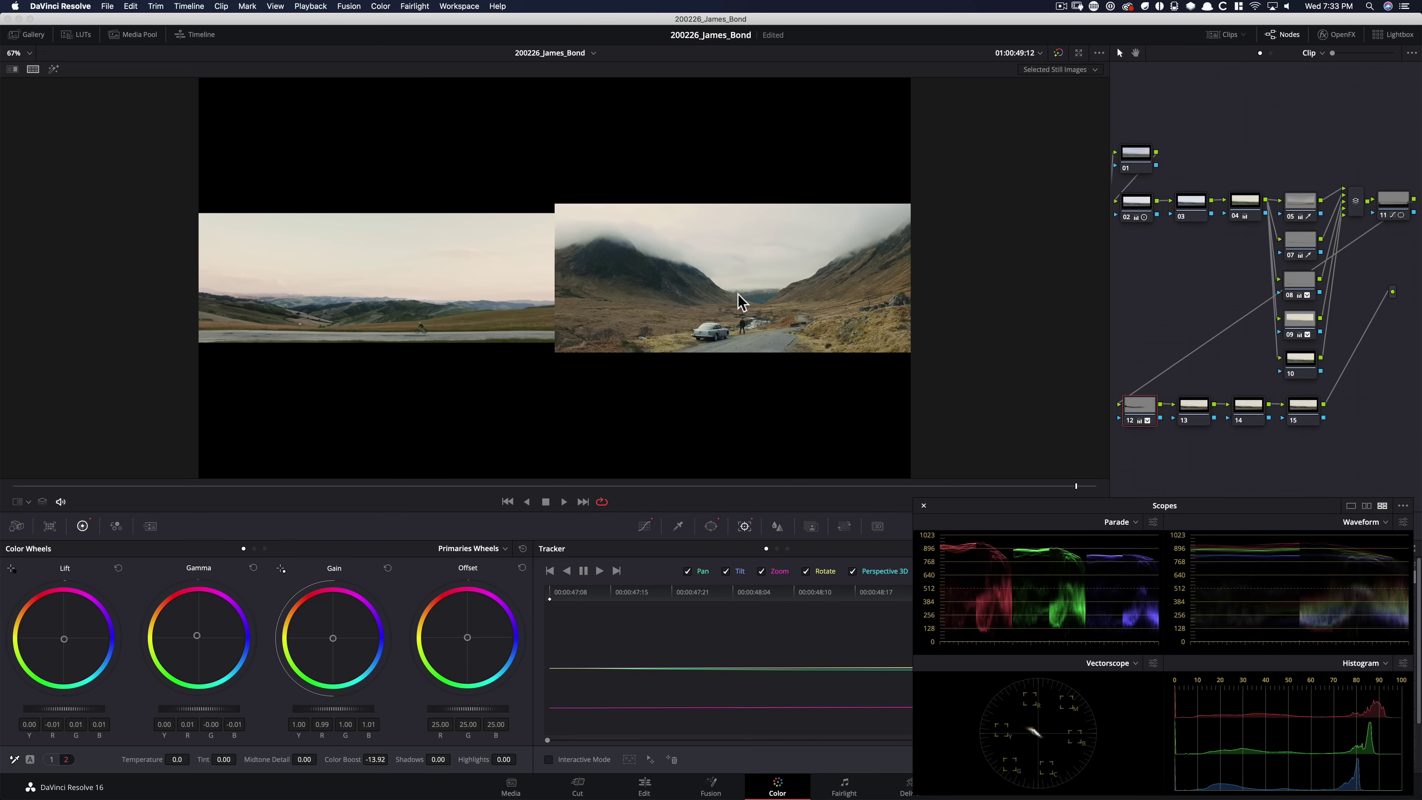
Play the clip beside the reference still at 104% zoom to check the tracked hill correction.
{"action": "scroll", "coordinate": [733, 303], "scroll_direction": "up", "scroll_amount": 5}
{"action": "key", "text": "space"}
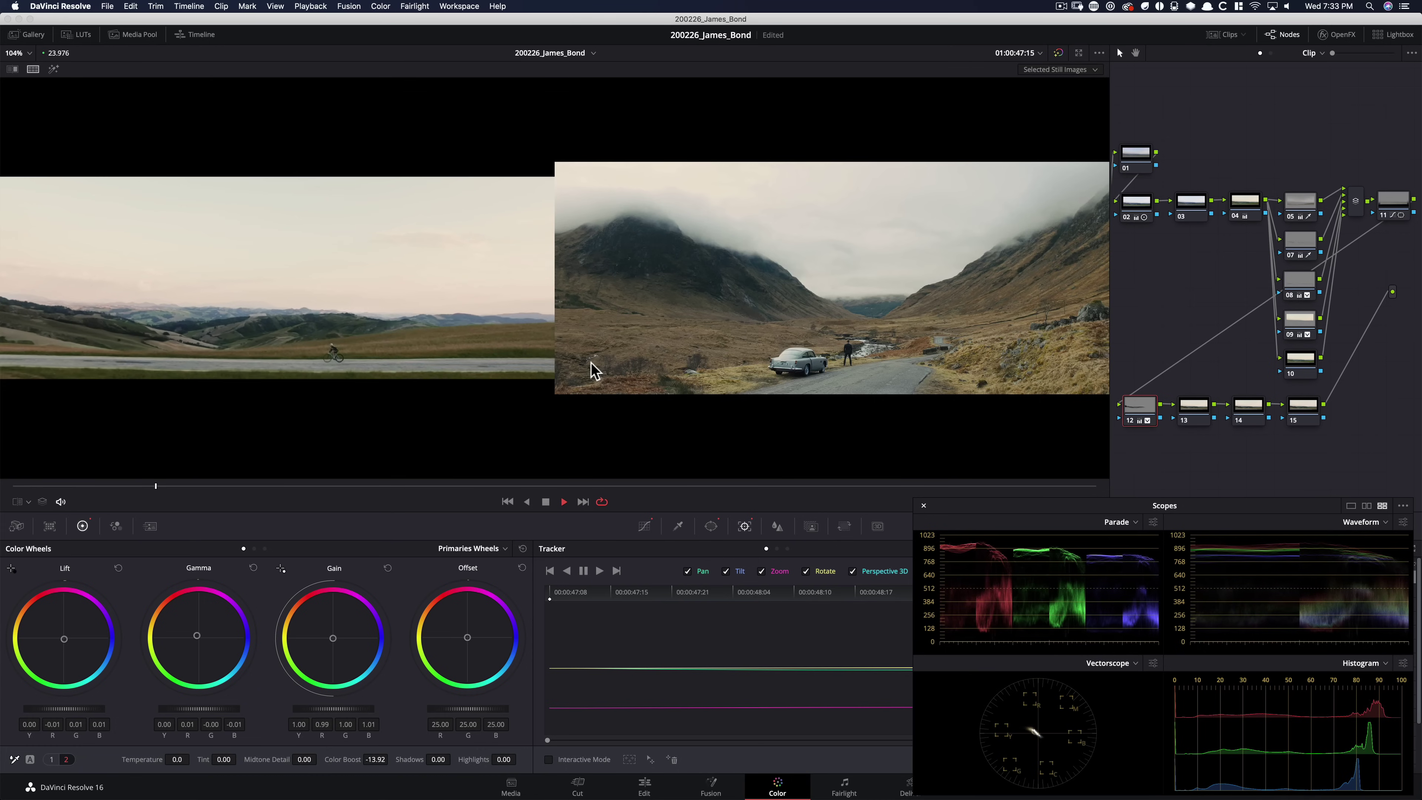
{"action": "key", "text": "space"}
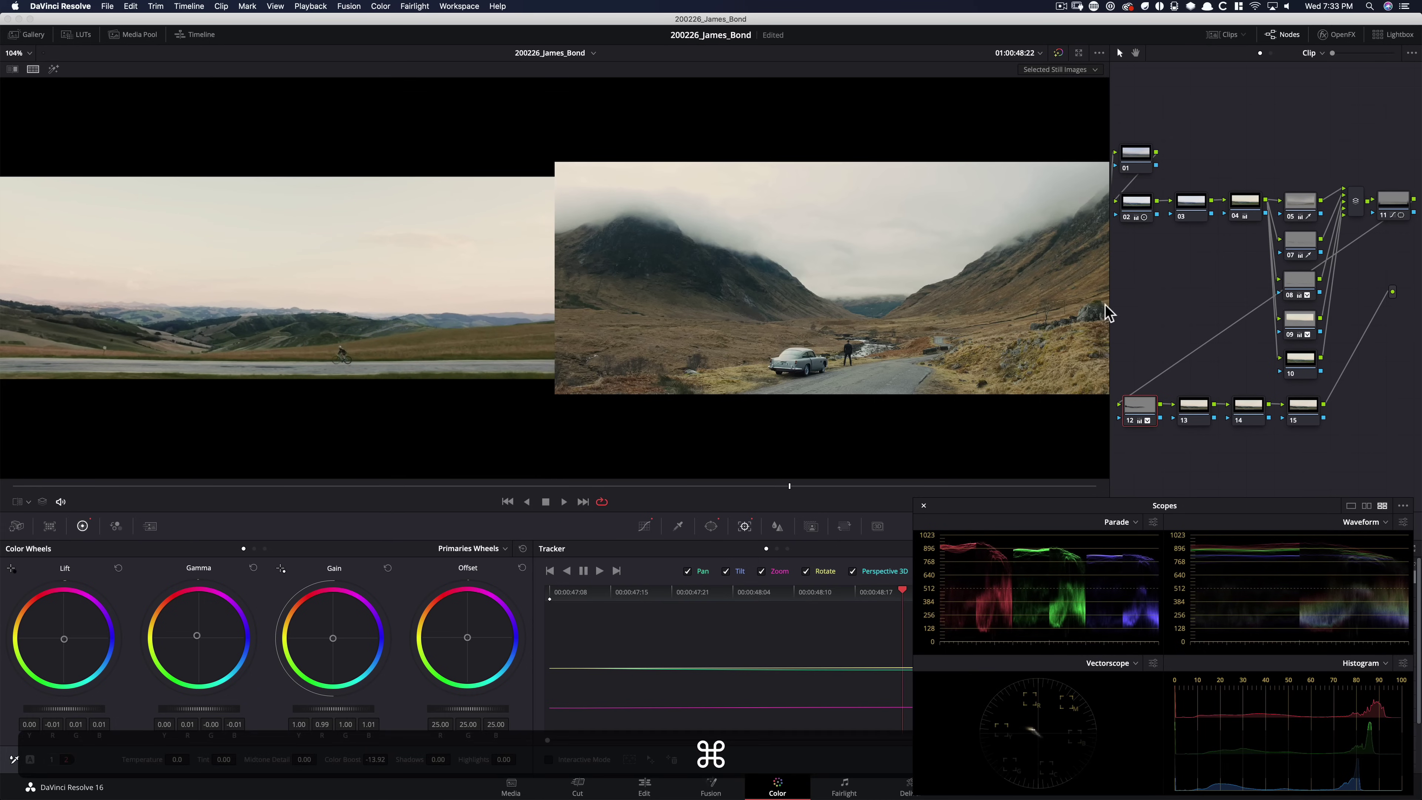
Select node 10 and display its full Hue Vs Hue curve, moving the scopes window off it.
{"action": "left_click", "coordinate": [1299, 363]}
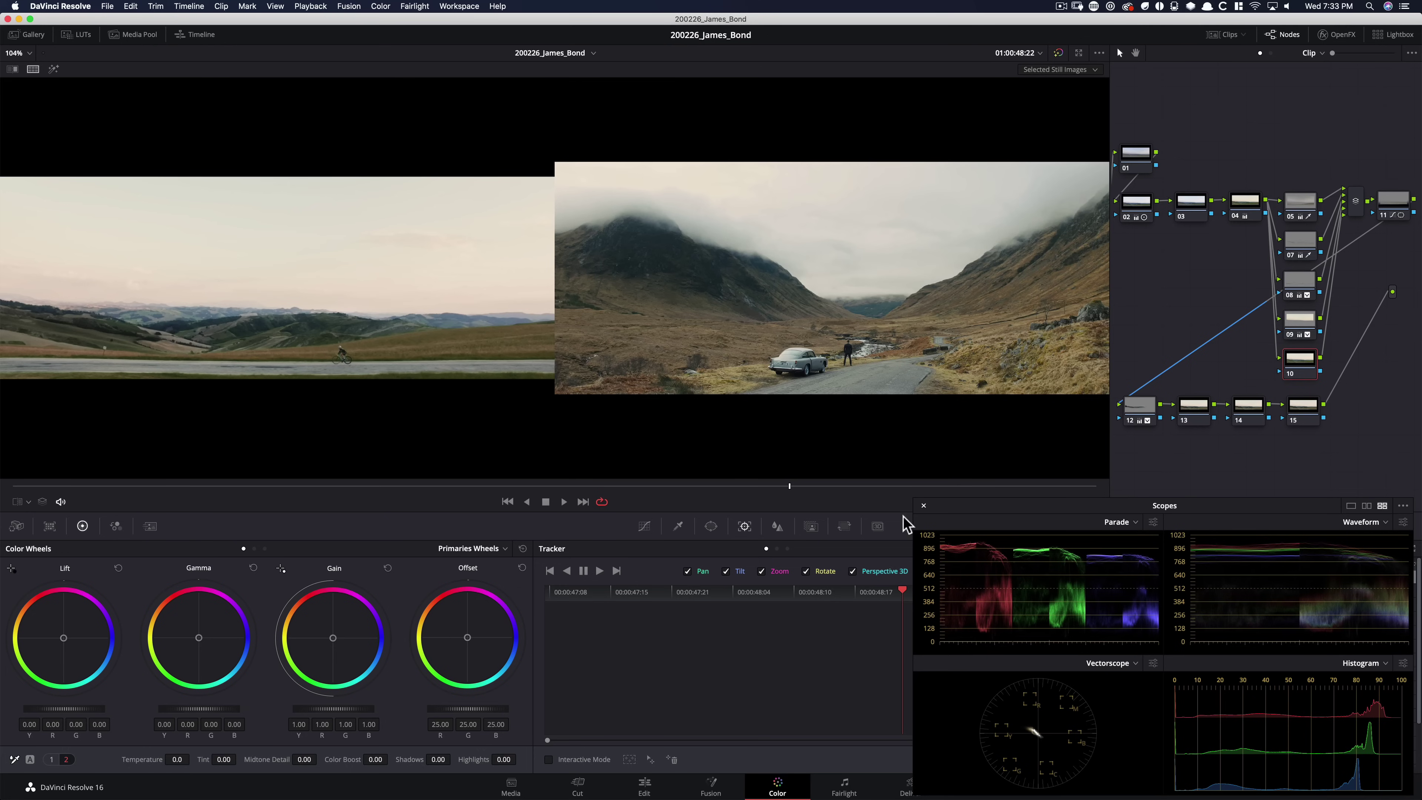
{"action": "left_click", "coordinate": [678, 526]}
{"action": "left_click", "coordinate": [641, 532]}
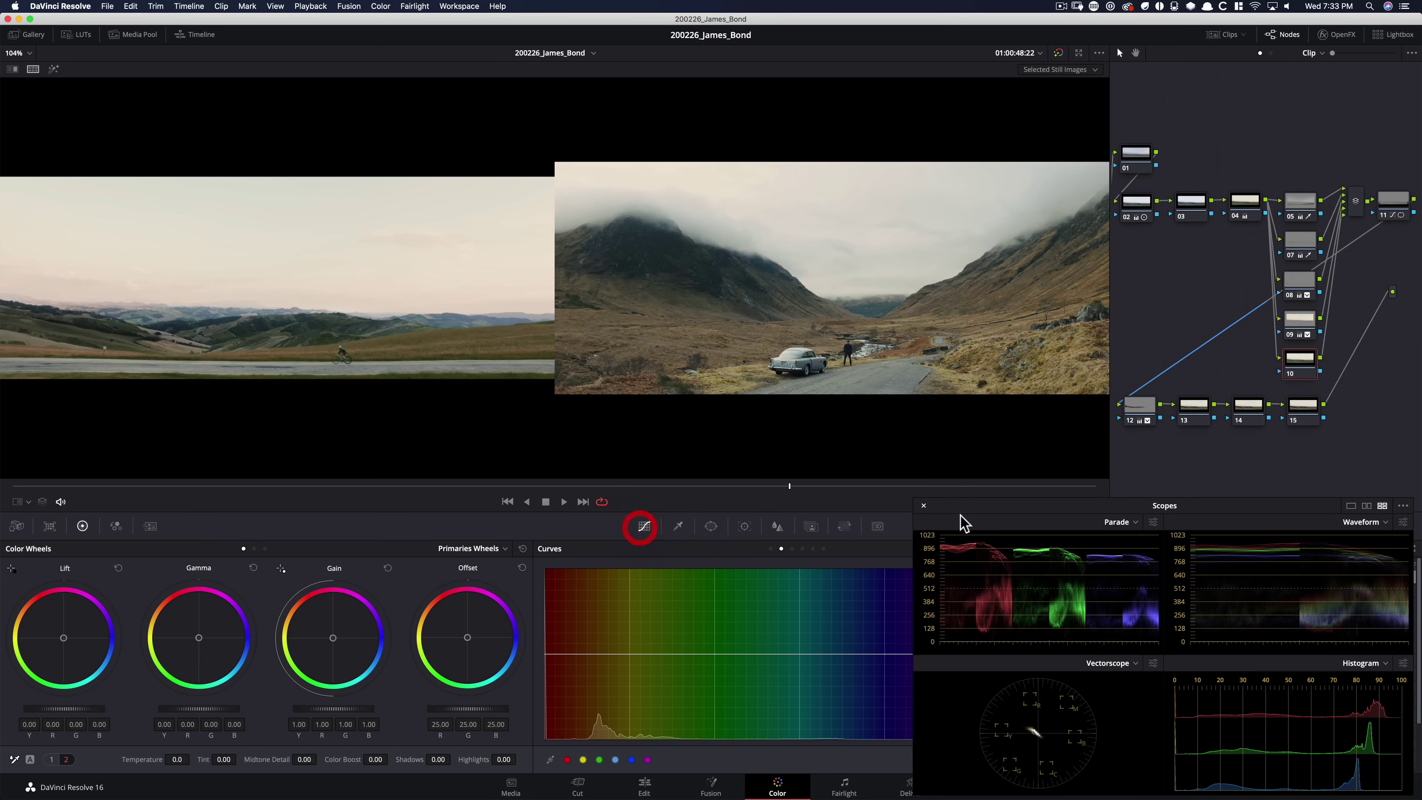
{"action": "left_click_drag", "start_coordinate": [997, 504], "coordinate": [987, 251]}
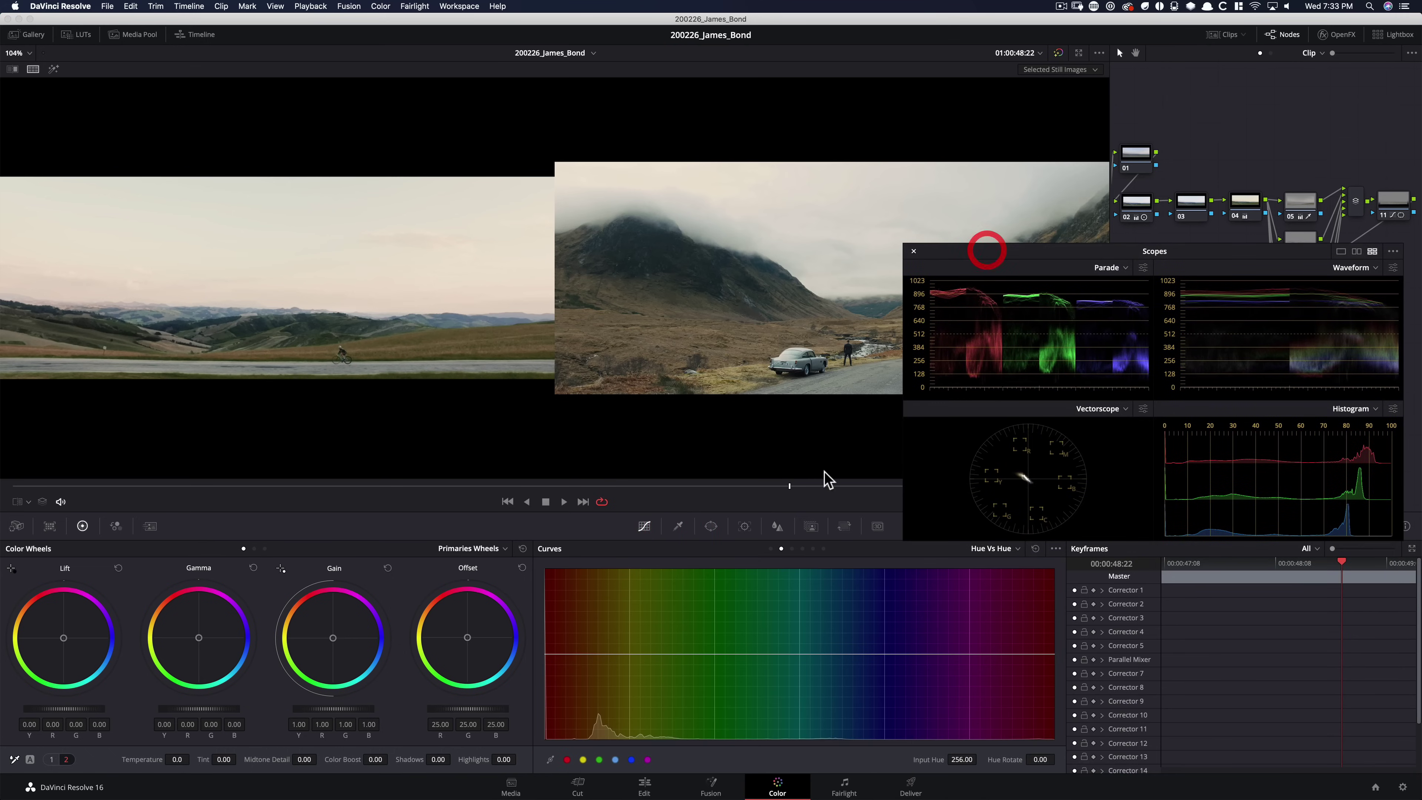
{"action": "left_click", "coordinate": [678, 526]}
{"action": "left_click", "coordinate": [644, 526]}
{"action": "left_click", "coordinate": [792, 548]}
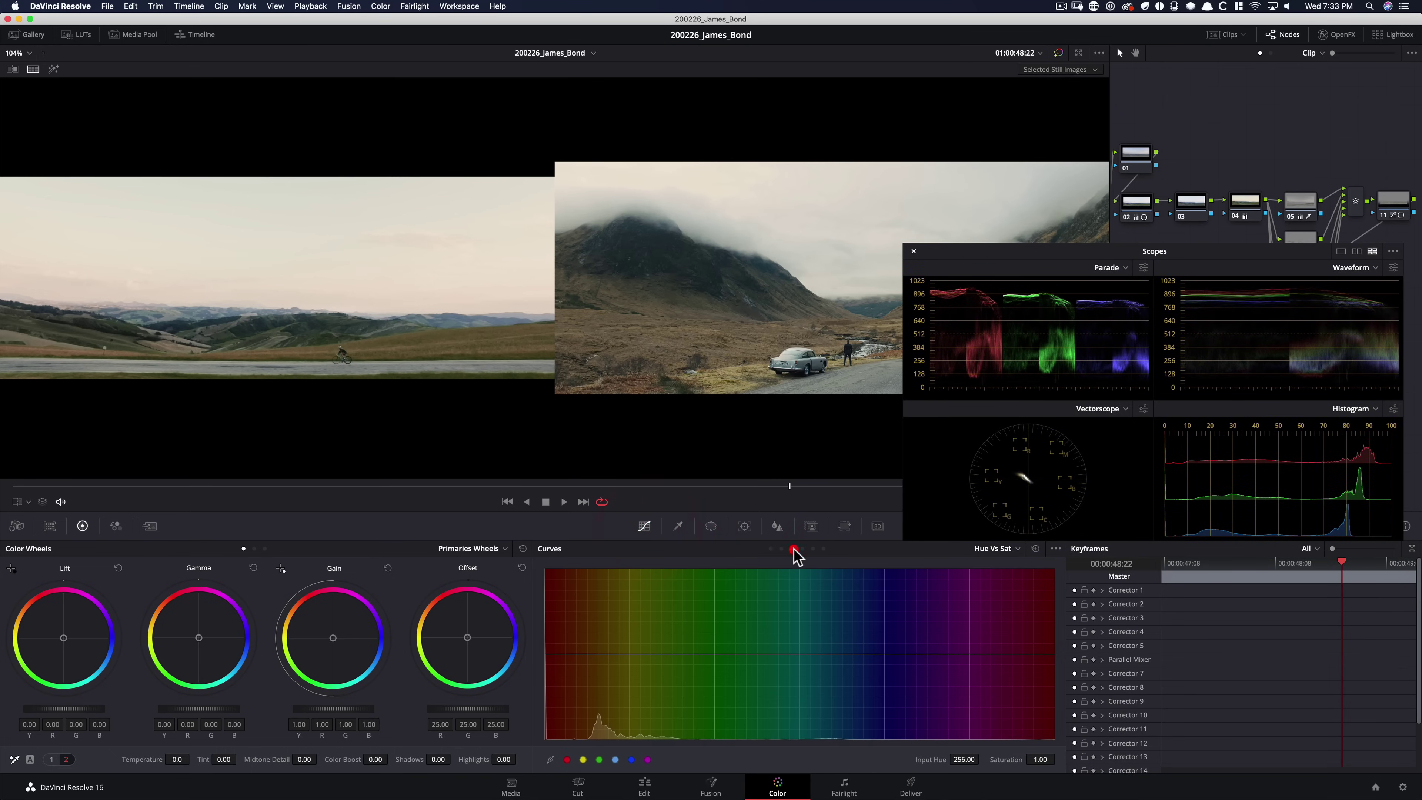
{"action": "left_click", "coordinate": [782, 549]}
Raise the point at input hue 76 on node 10's Hue Vs Hue curve, to a hue rotation of about 16.44.
{"action": "left_click_drag", "start_coordinate": [1018, 268], "coordinate": [963, 539]}
{"action": "left_click_drag", "start_coordinate": [1144, 529], "coordinate": [1170, 263]}
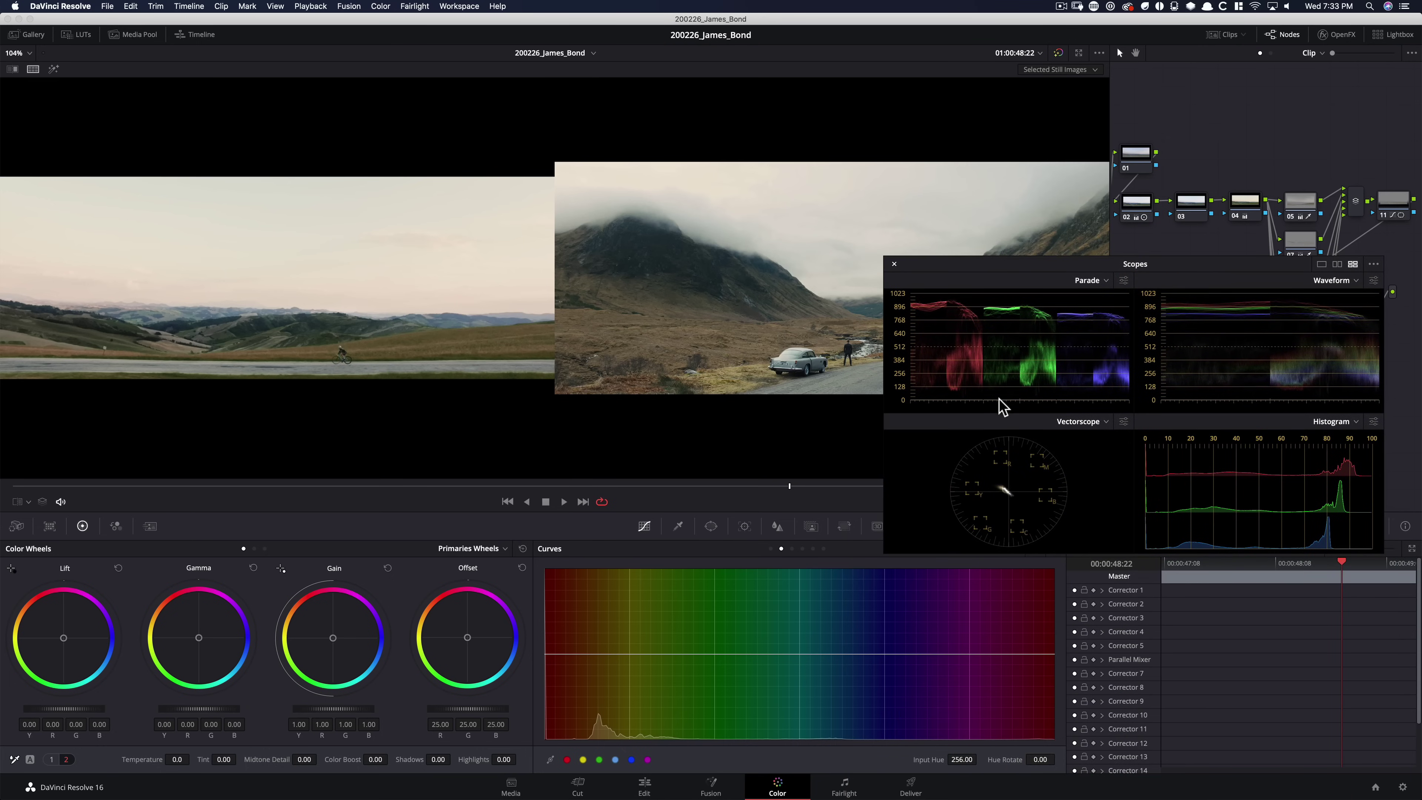
{"action": "left_click_drag", "start_coordinate": [485, 336], "coordinate": [499, 324]}
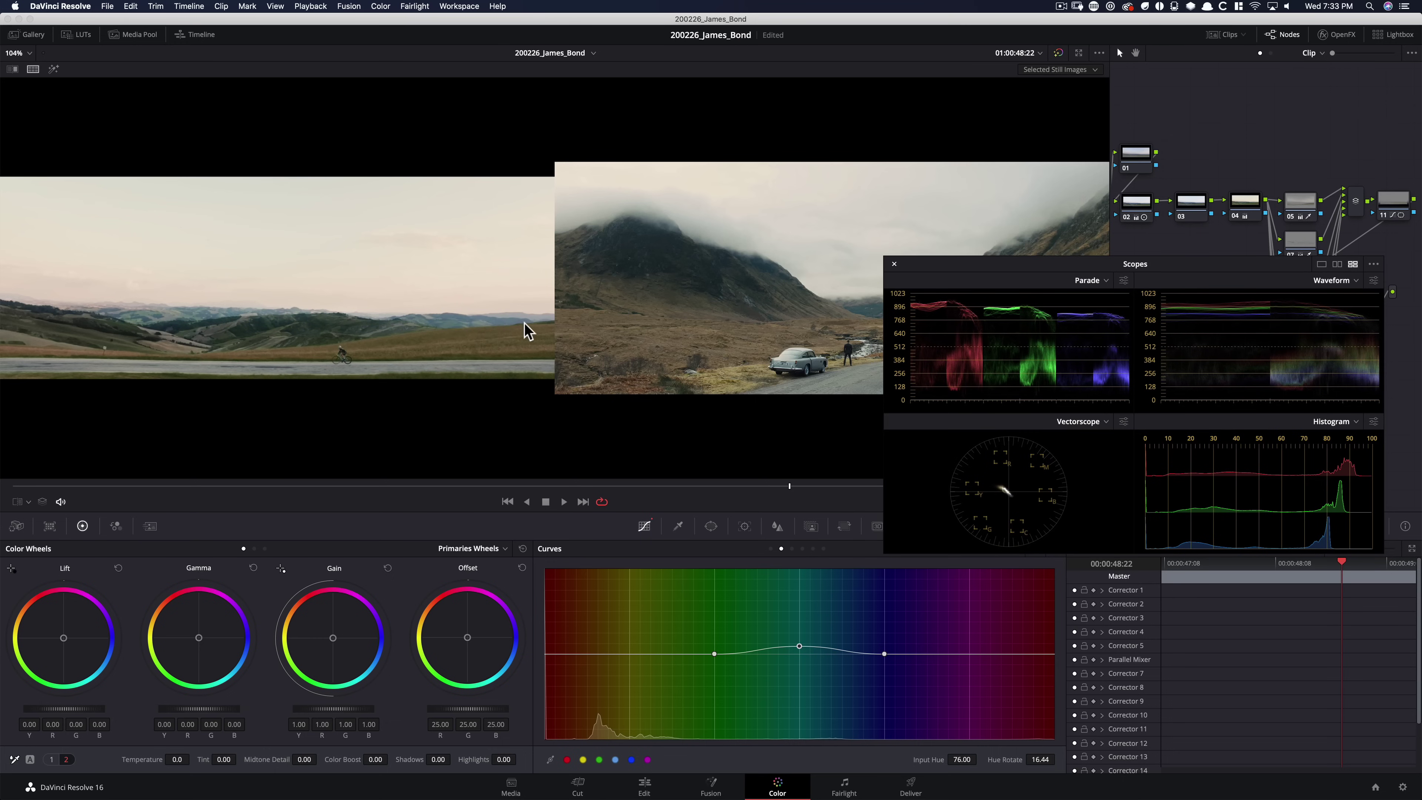
{"action": "left_click_drag", "start_coordinate": [1012, 269], "coordinate": [1039, 496]}
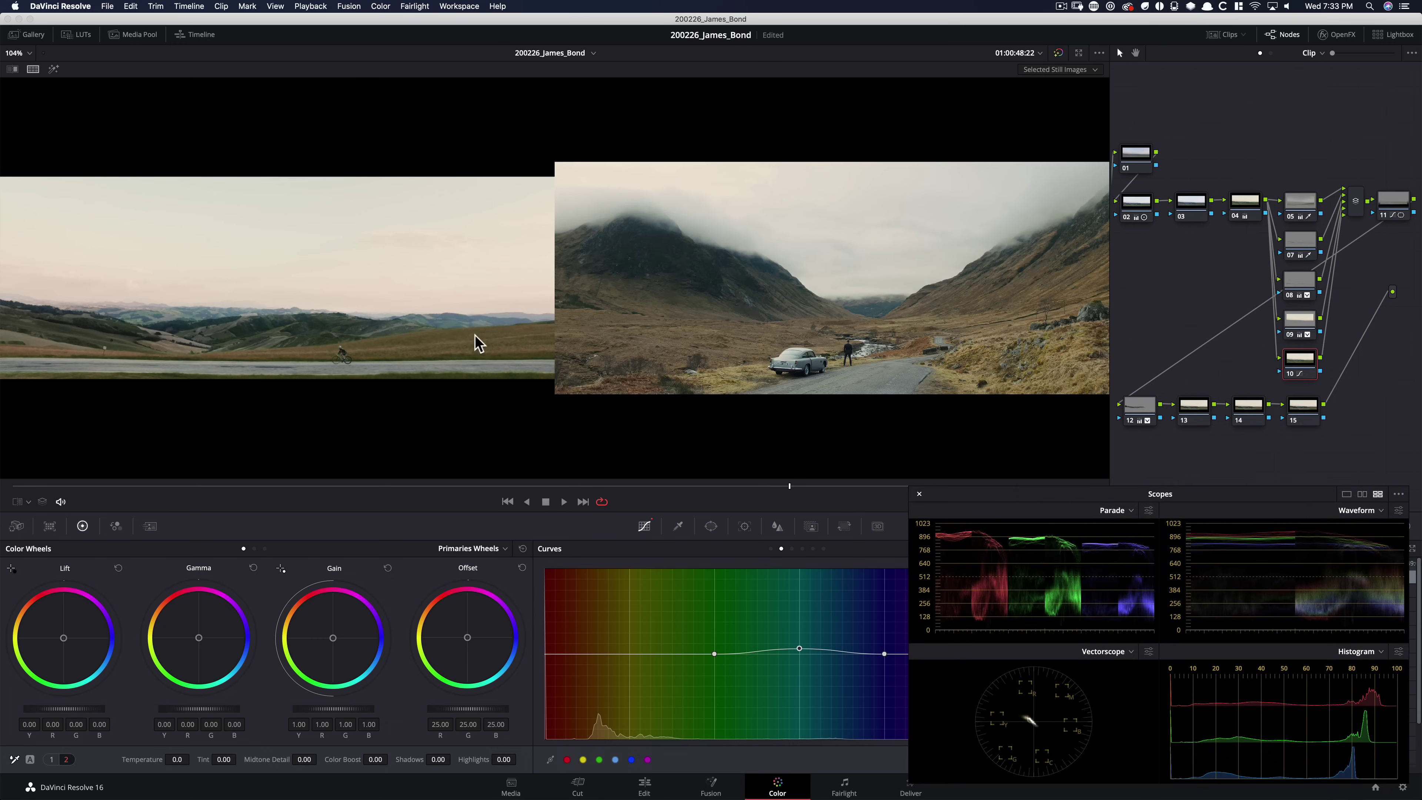
Lower the blue-green point on node 10's Hue Vs Sat curve to reduce the saturation of the distant hills.
{"action": "left_click_drag", "start_coordinate": [478, 325], "coordinate": [525, 322]}
{"action": "left_click_drag", "start_coordinate": [175, 326], "coordinate": [187, 328]}
{"action": "key", "text": "Right"}
{"action": "left_click_drag", "start_coordinate": [413, 420], "coordinate": [422, 415]}
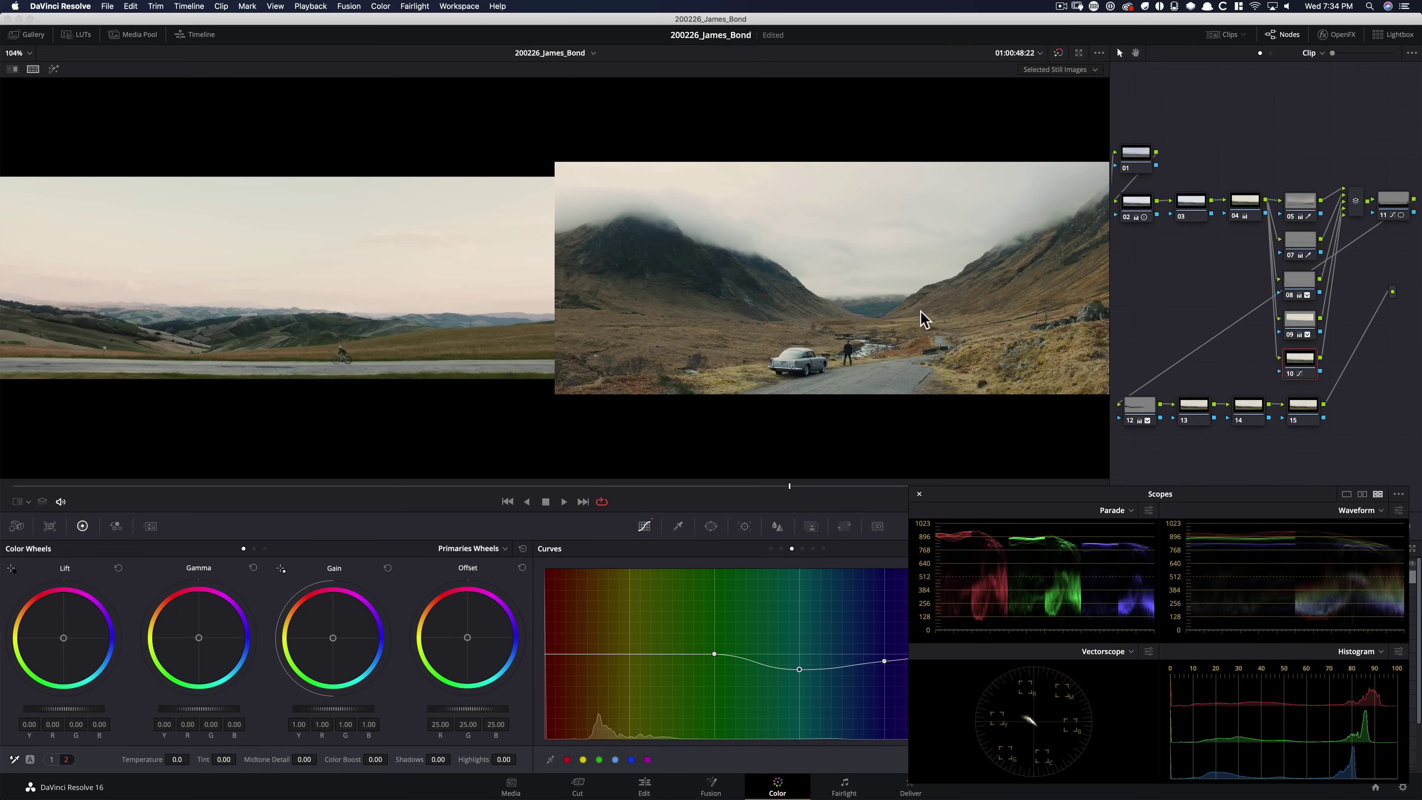
Compare the clip with node 10 disabled and enabled beside the reference still, moving the scopes window slightly lower.
{"action": "key", "text": "super+d"}
{"action": "key", "text": "super+d"}
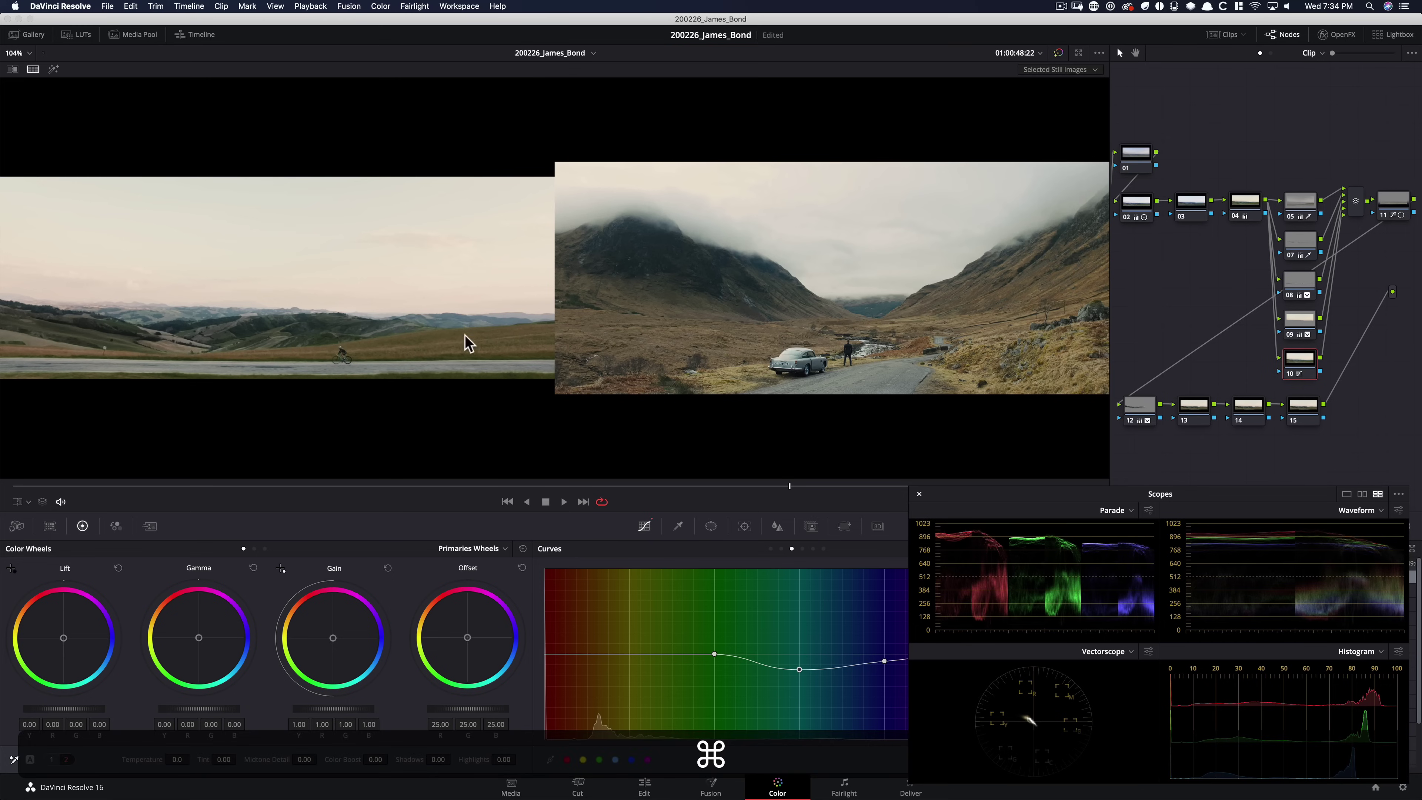
{"action": "key", "text": "super+d"}
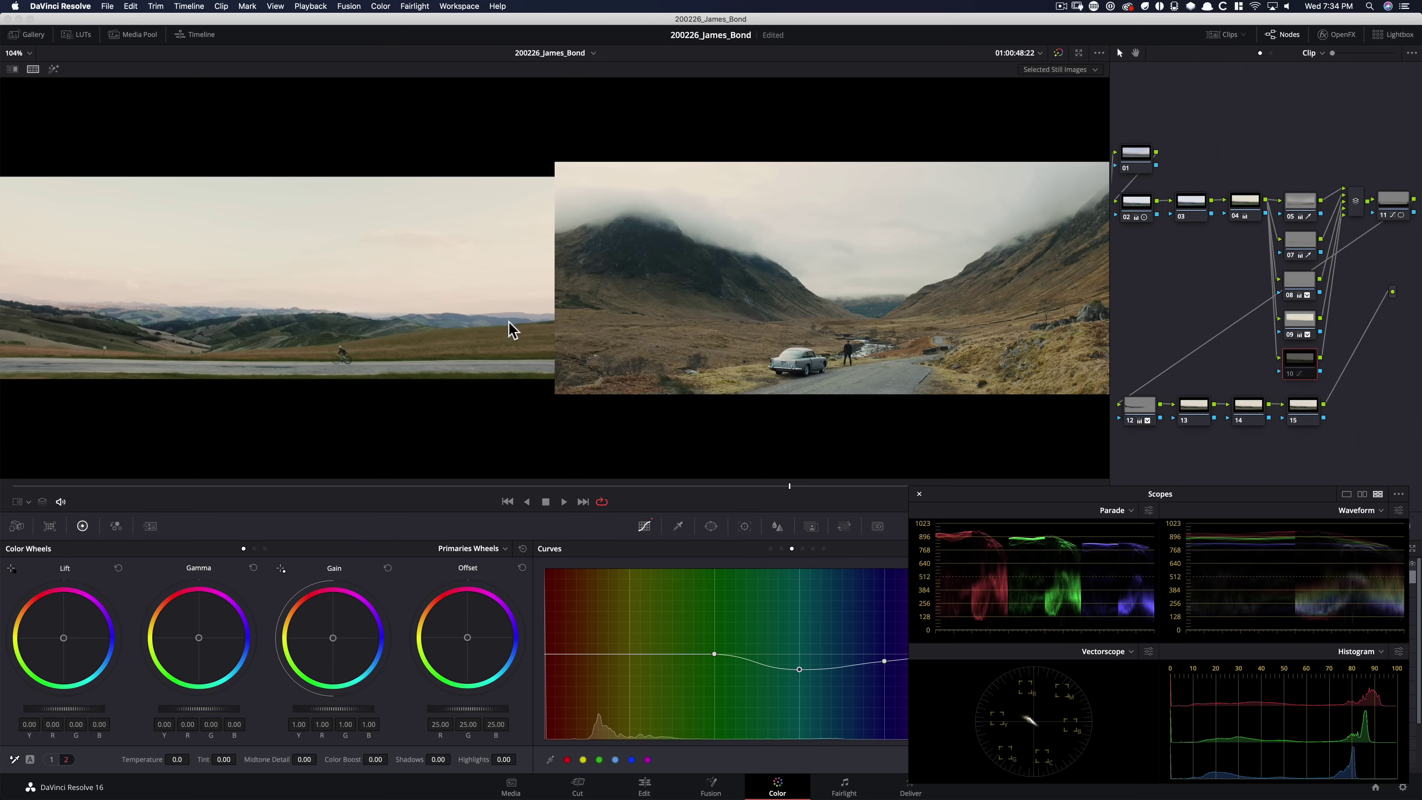
{"action": "key", "text": "super"}
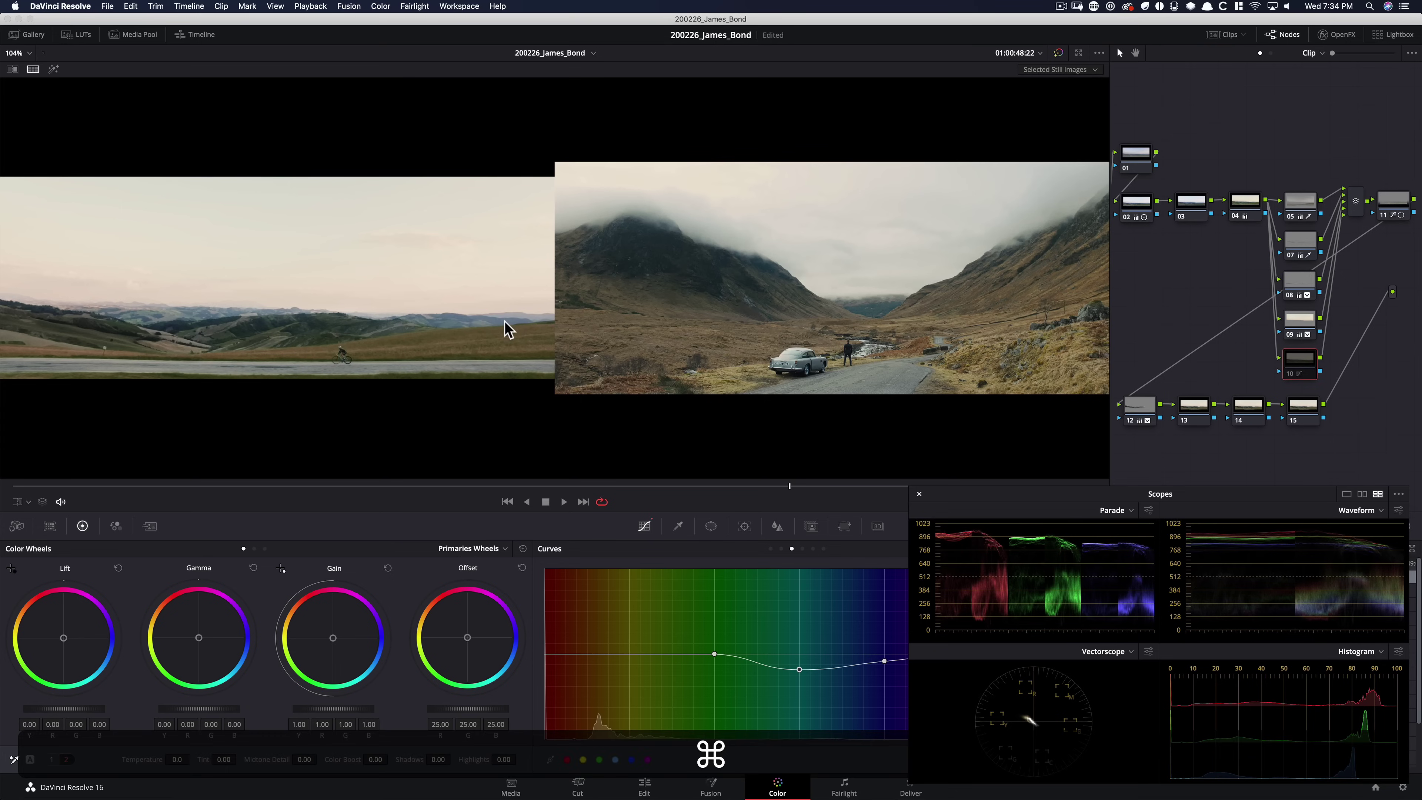
{"action": "key", "text": "super+d"}
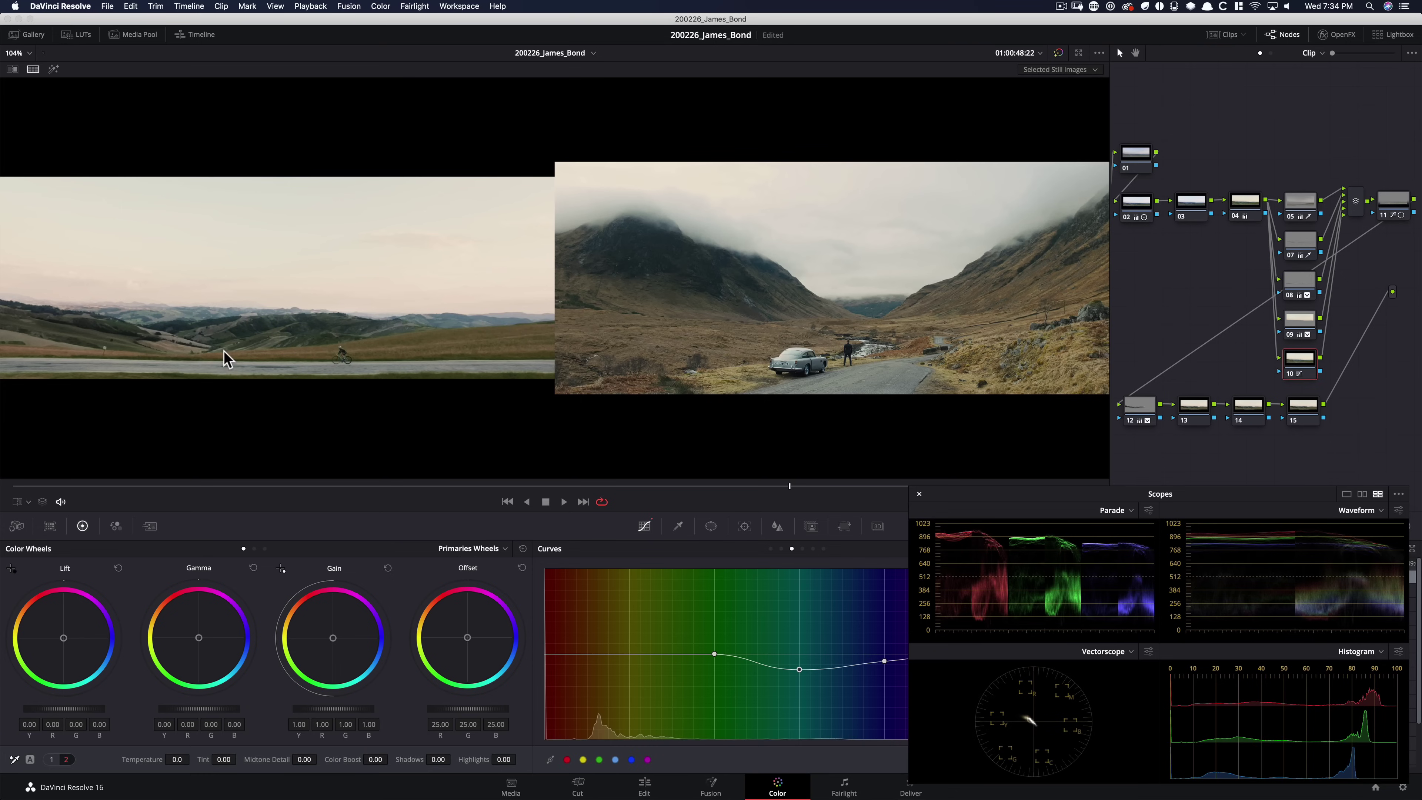
{"action": "key", "text": "super+d"}
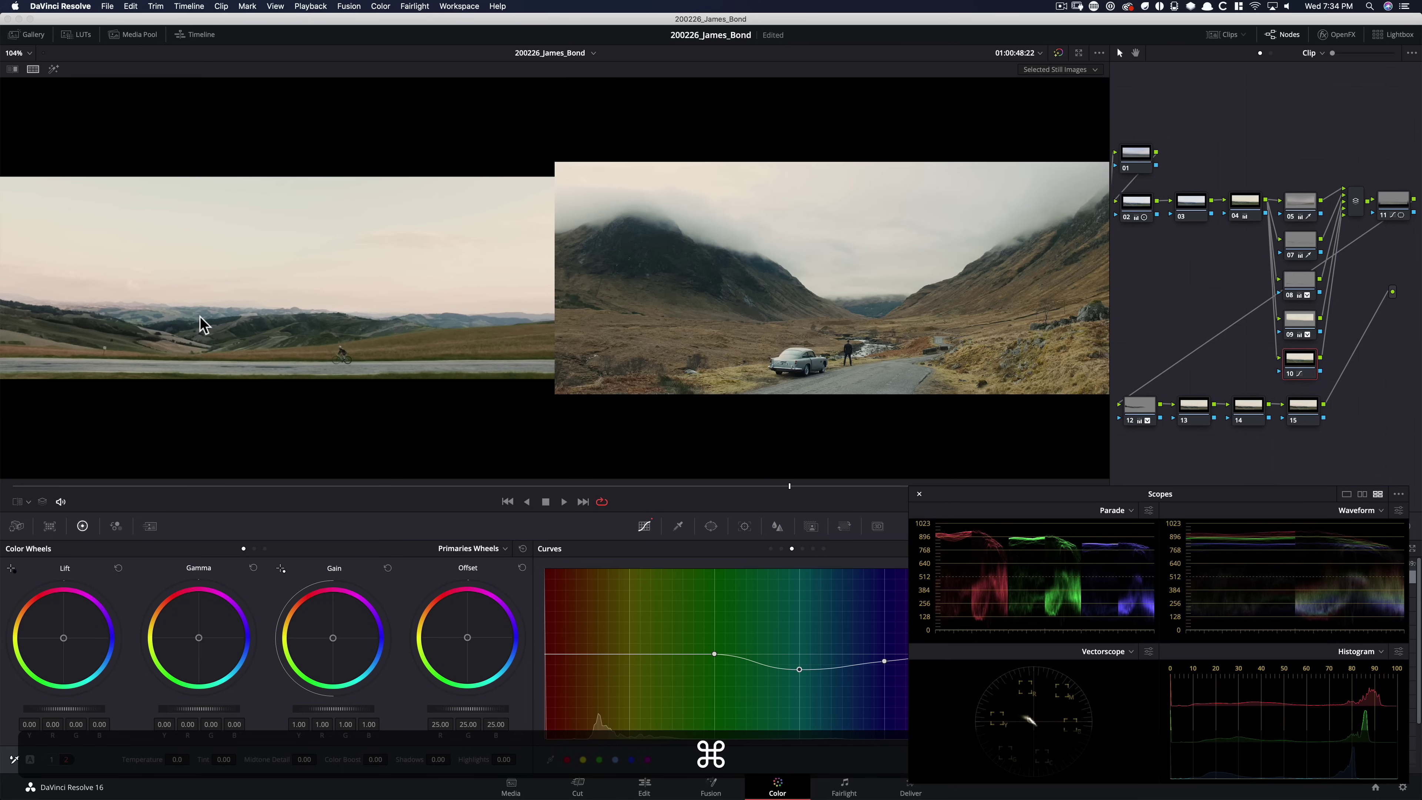
{"action": "left_click_drag", "start_coordinate": [985, 491], "coordinate": [1036, 510]}
{"action": "key", "text": "super+d"}
{"action": "key", "text": "super+d"}
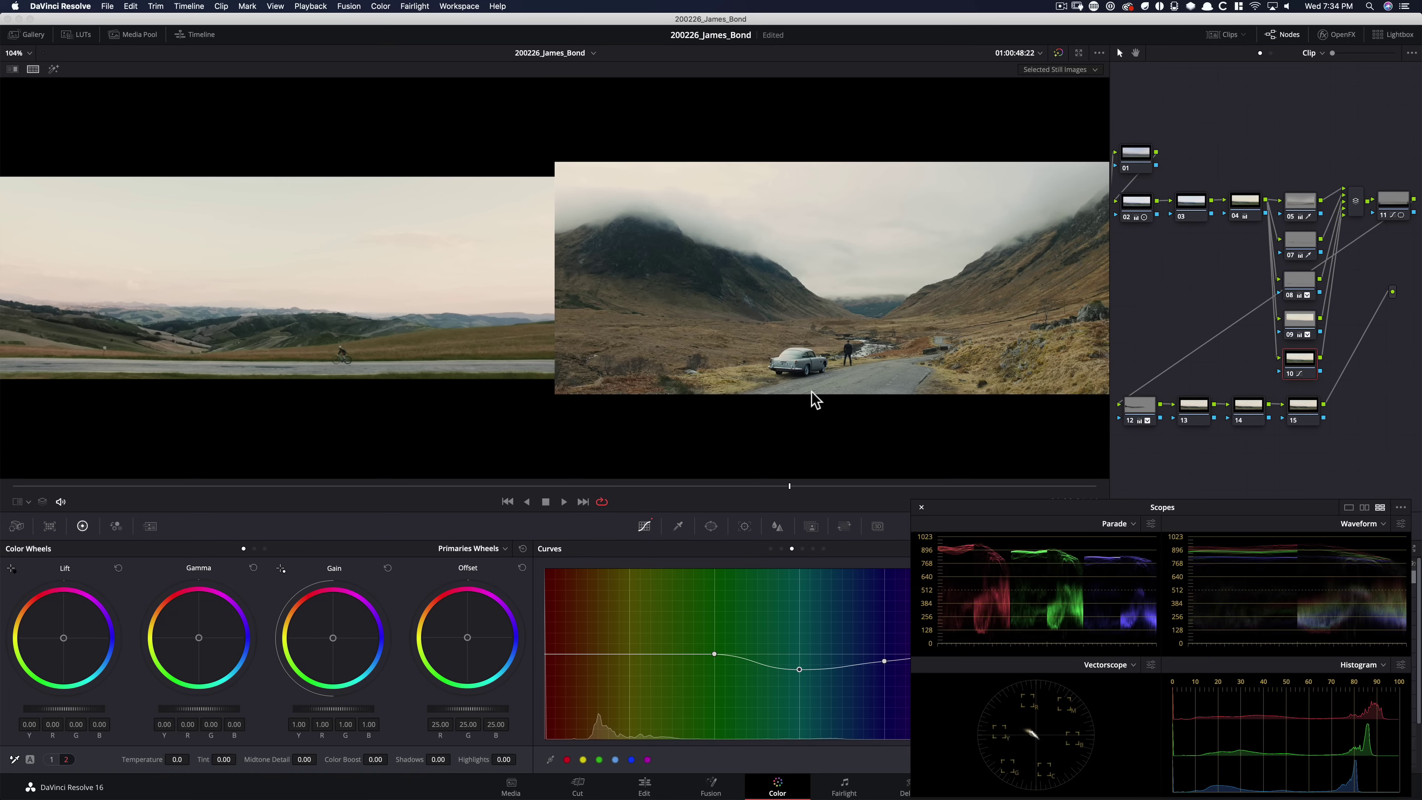
{"action": "key", "text": "shift"}
{"action": "key", "text": "super+d"}
{"action": "key", "text": "super+d"}
Sharpen the image slightly in node 14 by setting the linked blur radius to 0.47.
{"action": "left_click", "coordinate": [1192, 417]}
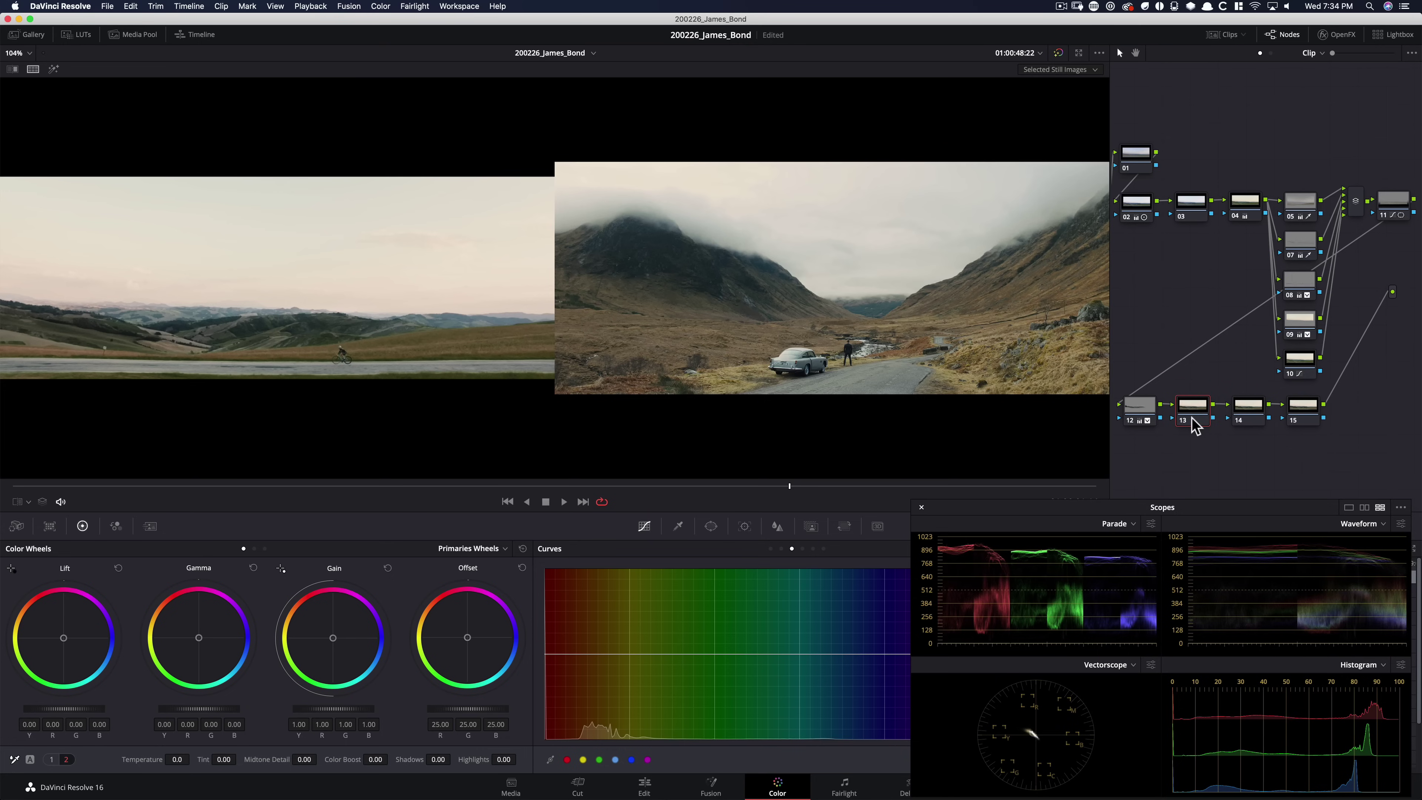
{"action": "left_click", "coordinate": [1249, 412]}
{"action": "left_click", "coordinate": [1251, 415]}
{"action": "left_click", "coordinate": [778, 527]}
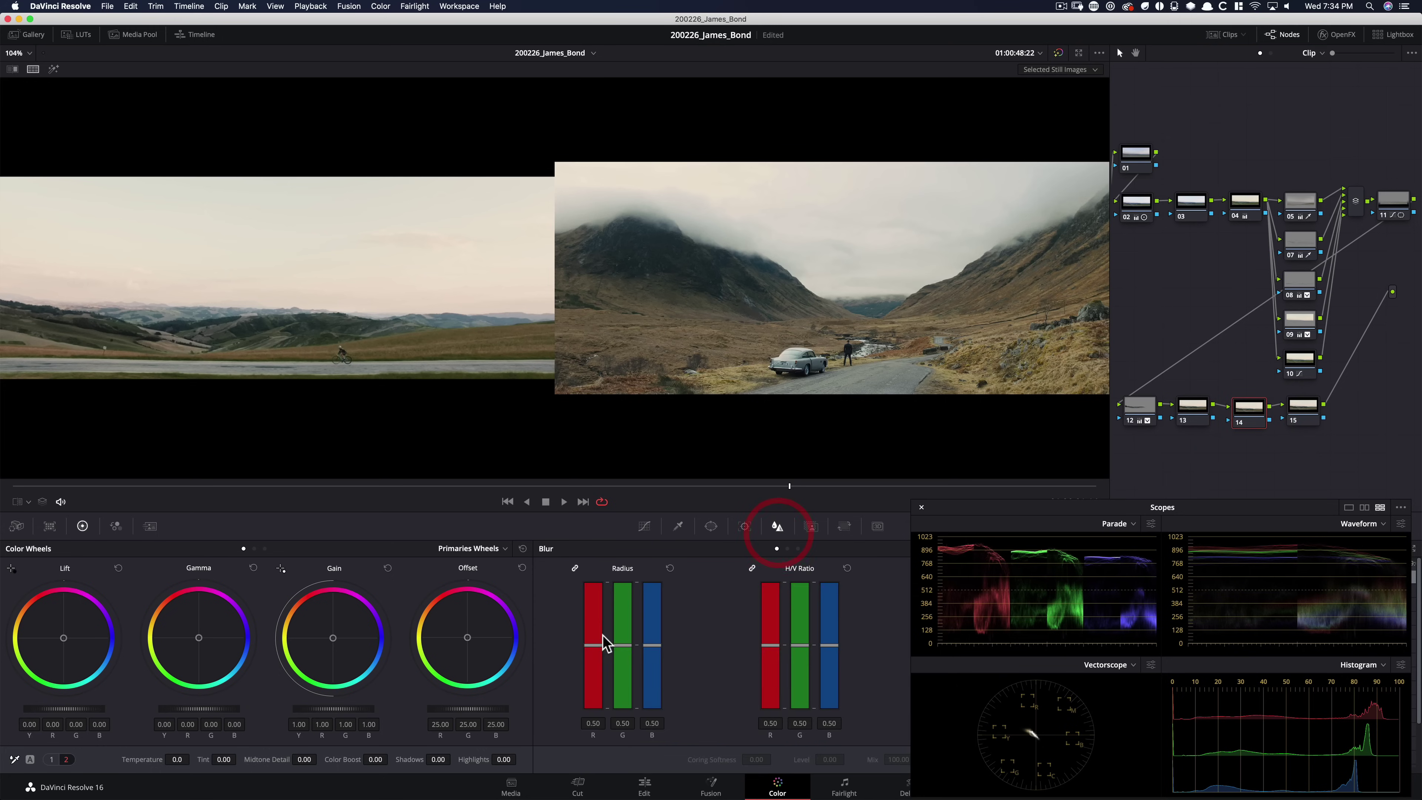
{"action": "left_click_drag", "start_coordinate": [598, 652], "coordinate": [595, 656]}
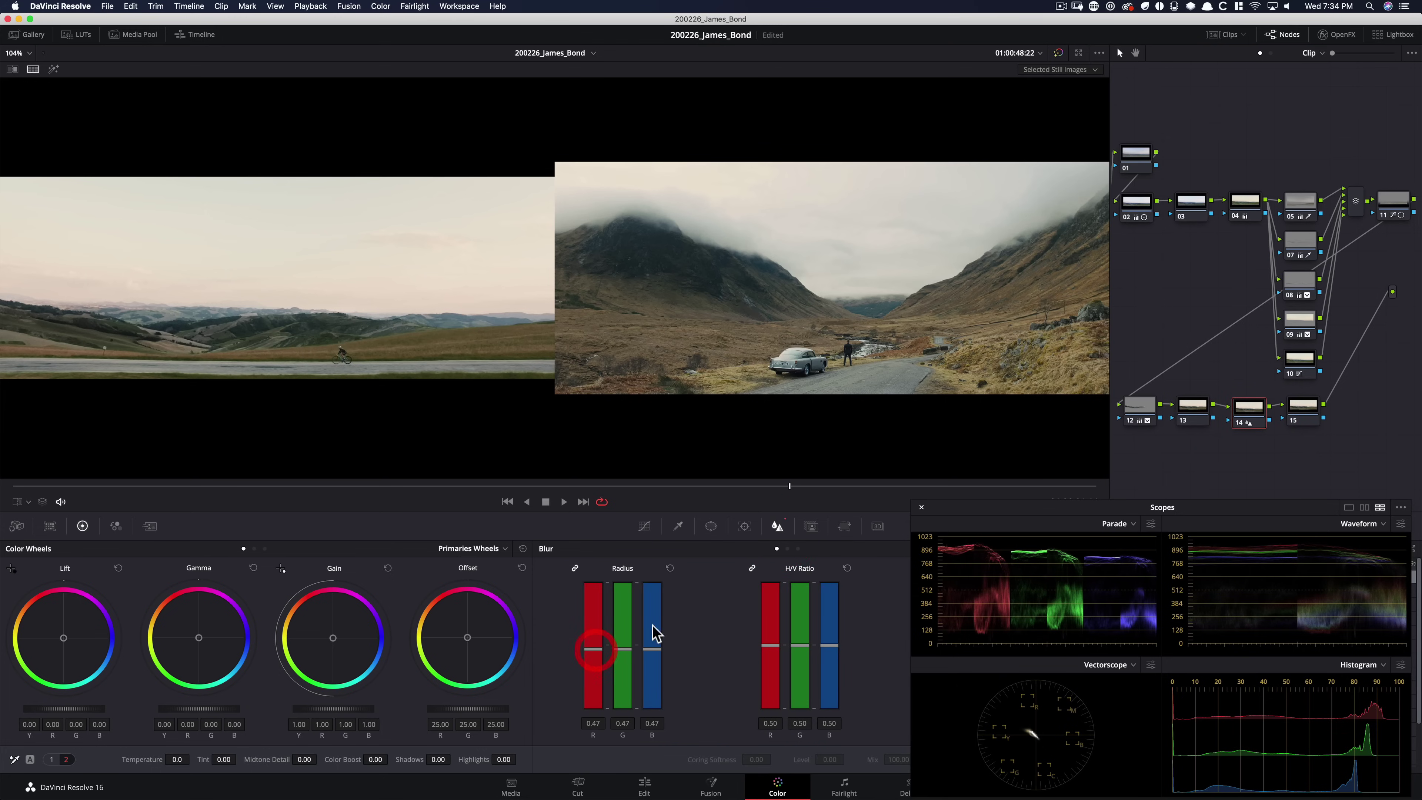
Find the Film Grain effect in the OpenFX library and apply it to node 15.
{"action": "left_click", "coordinate": [1309, 420]}
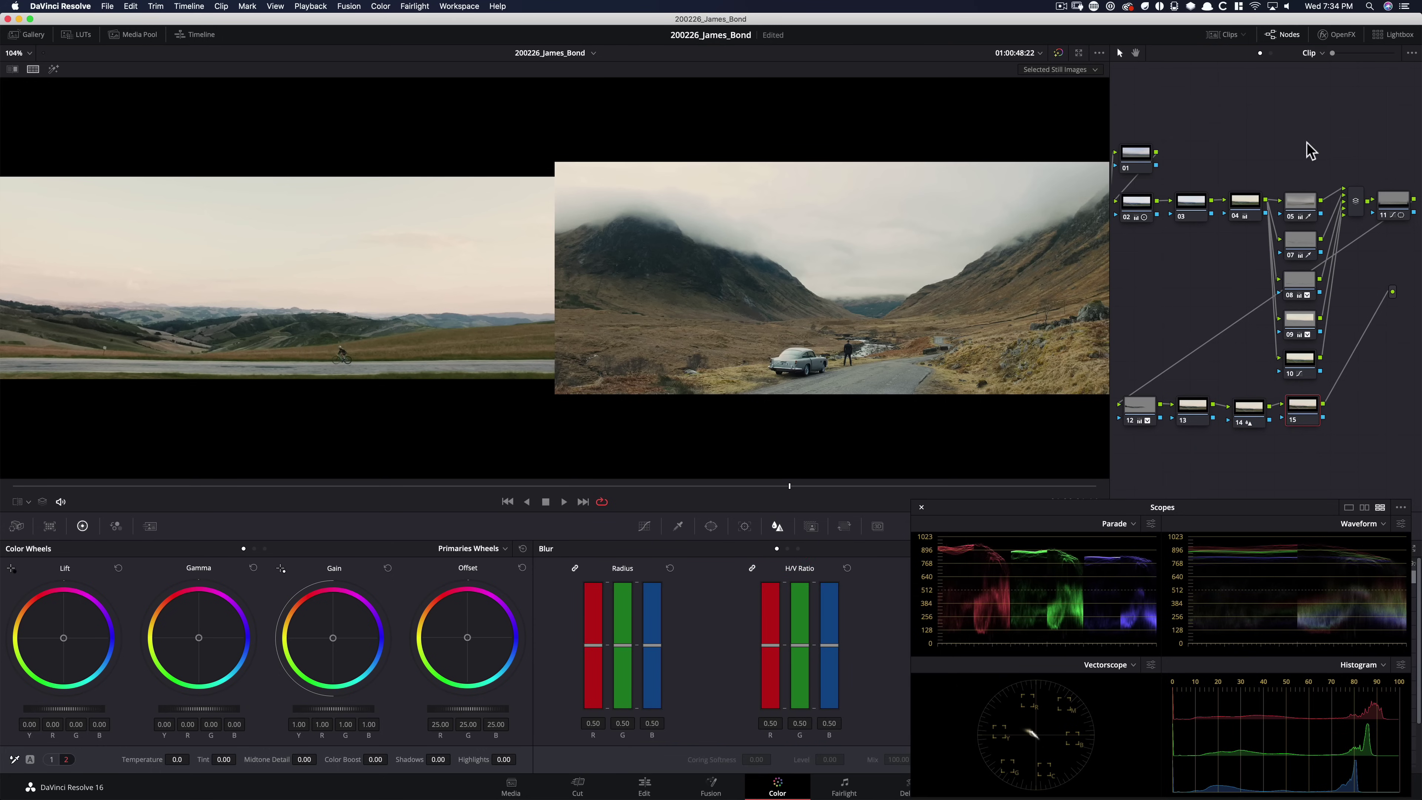
{"action": "left_click", "coordinate": [1337, 34]}
{"action": "left_click", "coordinate": [1298, 74]}
{"action": "key", "text": "super+a"}
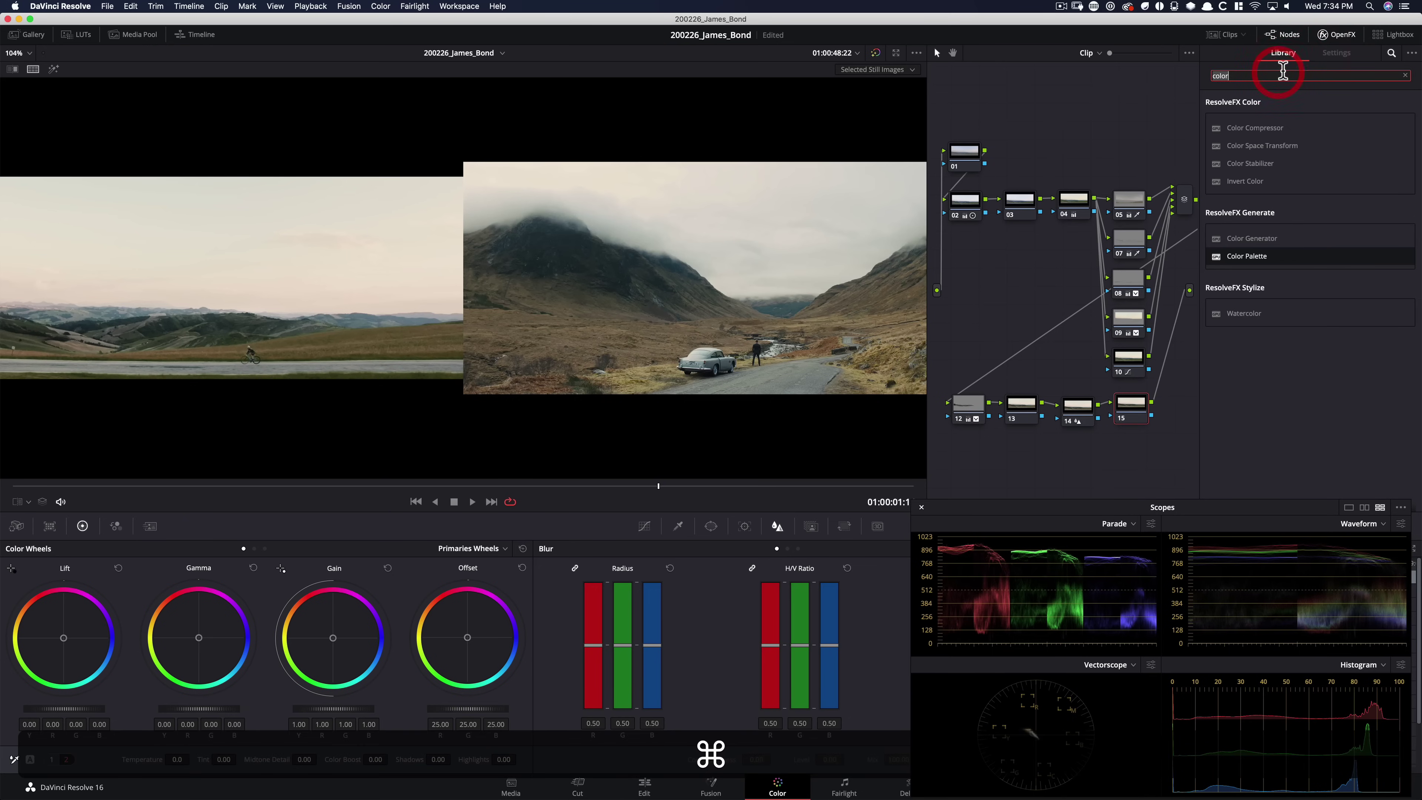
{"action": "type", "text": "gra"}
{"action": "left_click_drag", "start_coordinate": [1246, 125], "coordinate": [1136, 415]}
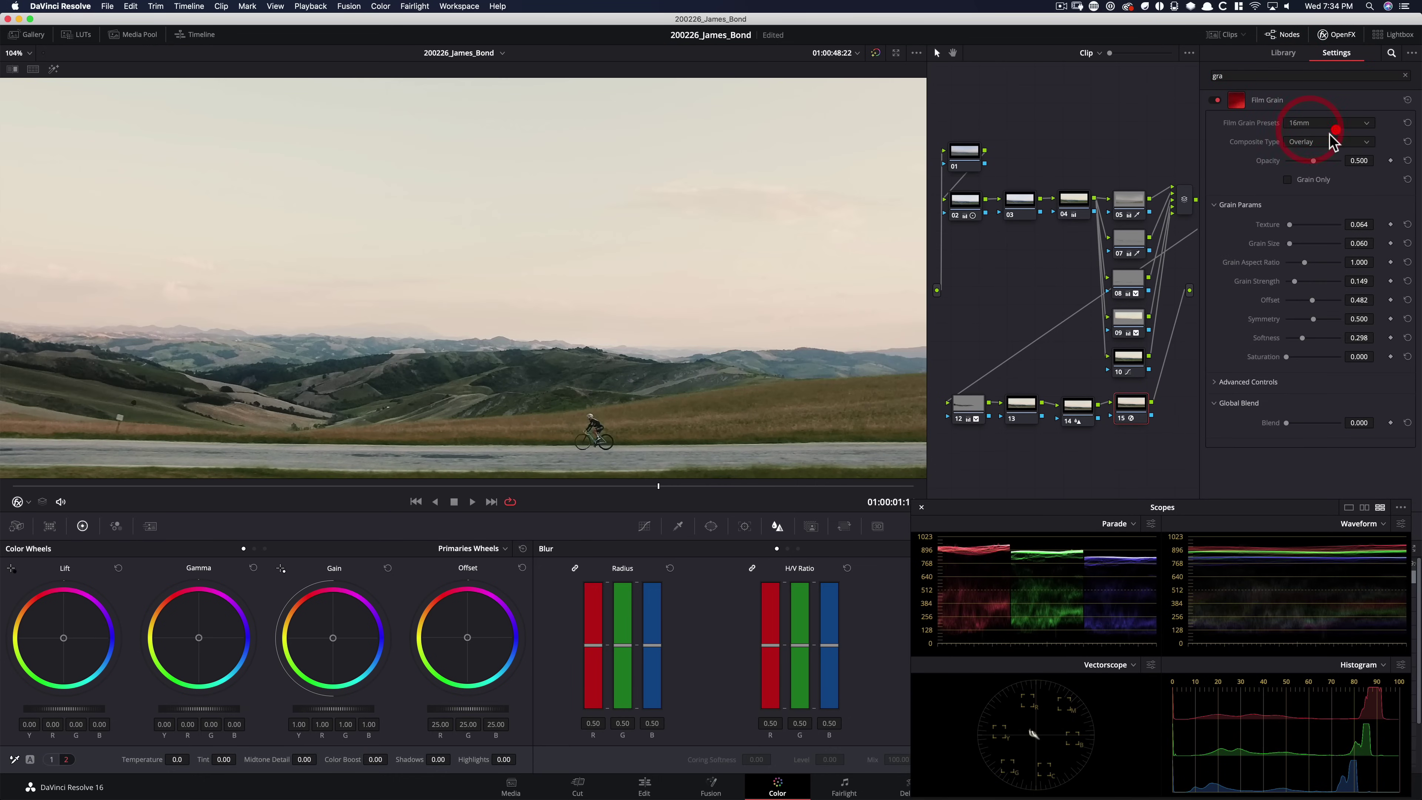
Customize node 15's film grain to texture about 0.700, grain size 0.000, grain strength 0.449 and softness 0.234.
{"action": "left_click", "coordinate": [1313, 123]}
{"action": "scroll", "coordinate": [1318, 249], "scroll_direction": "down", "scroll_amount": 5}
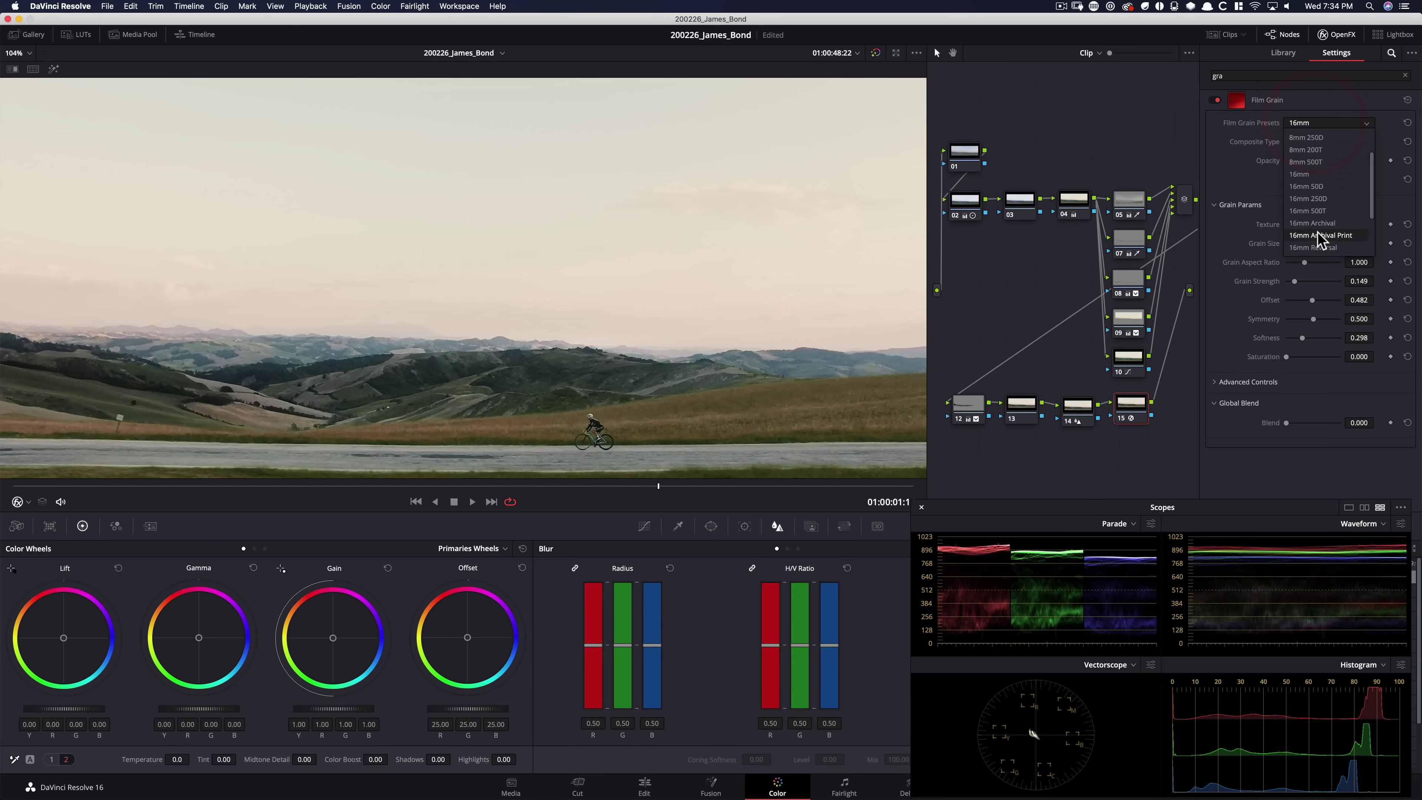
{"action": "left_click", "coordinate": [1316, 246]}
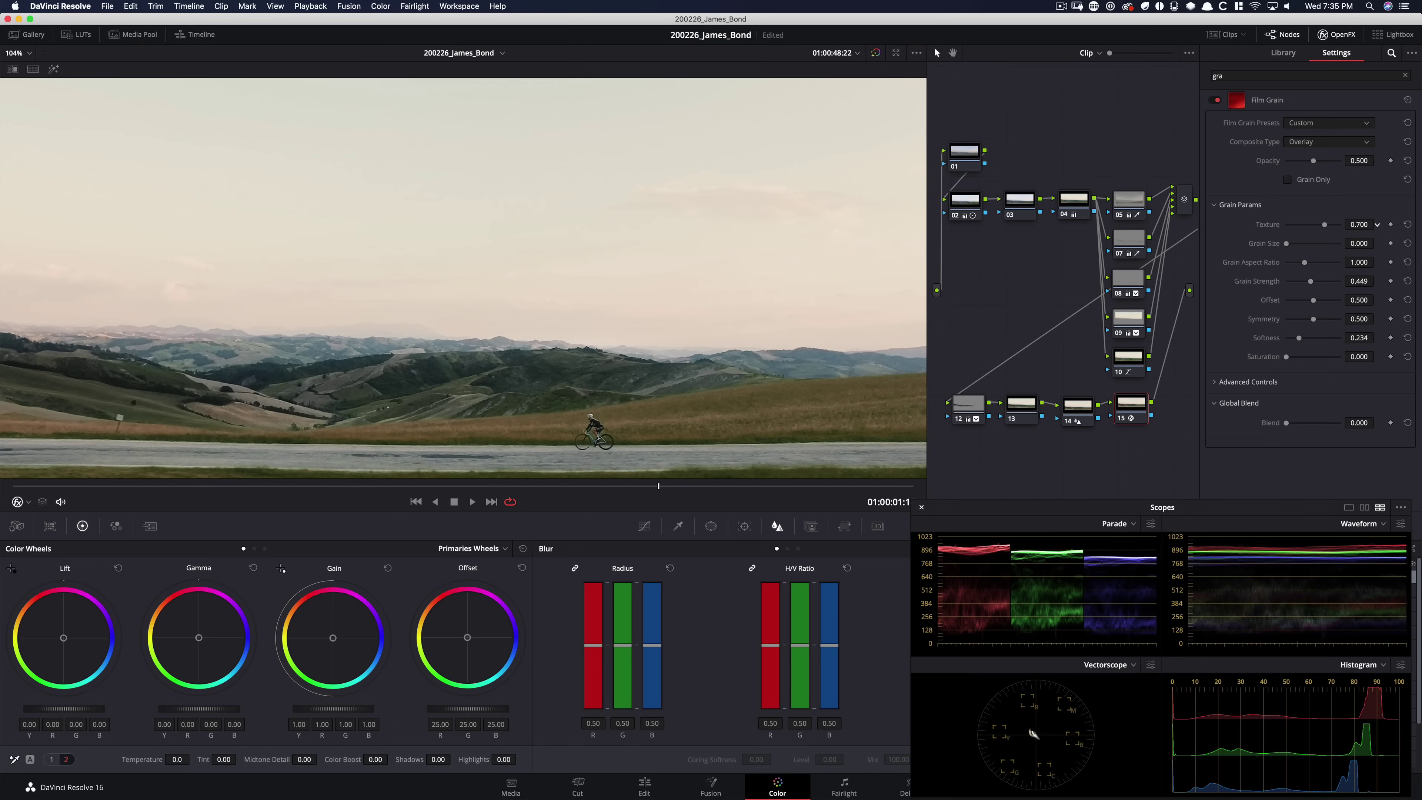
{"action": "left_click", "coordinate": [1326, 226]}
Add temporal noise reduction to node 01 using 3 frames, with linked luma and chroma thresholds of 6.8.
{"action": "left_click", "coordinate": [1078, 407]}
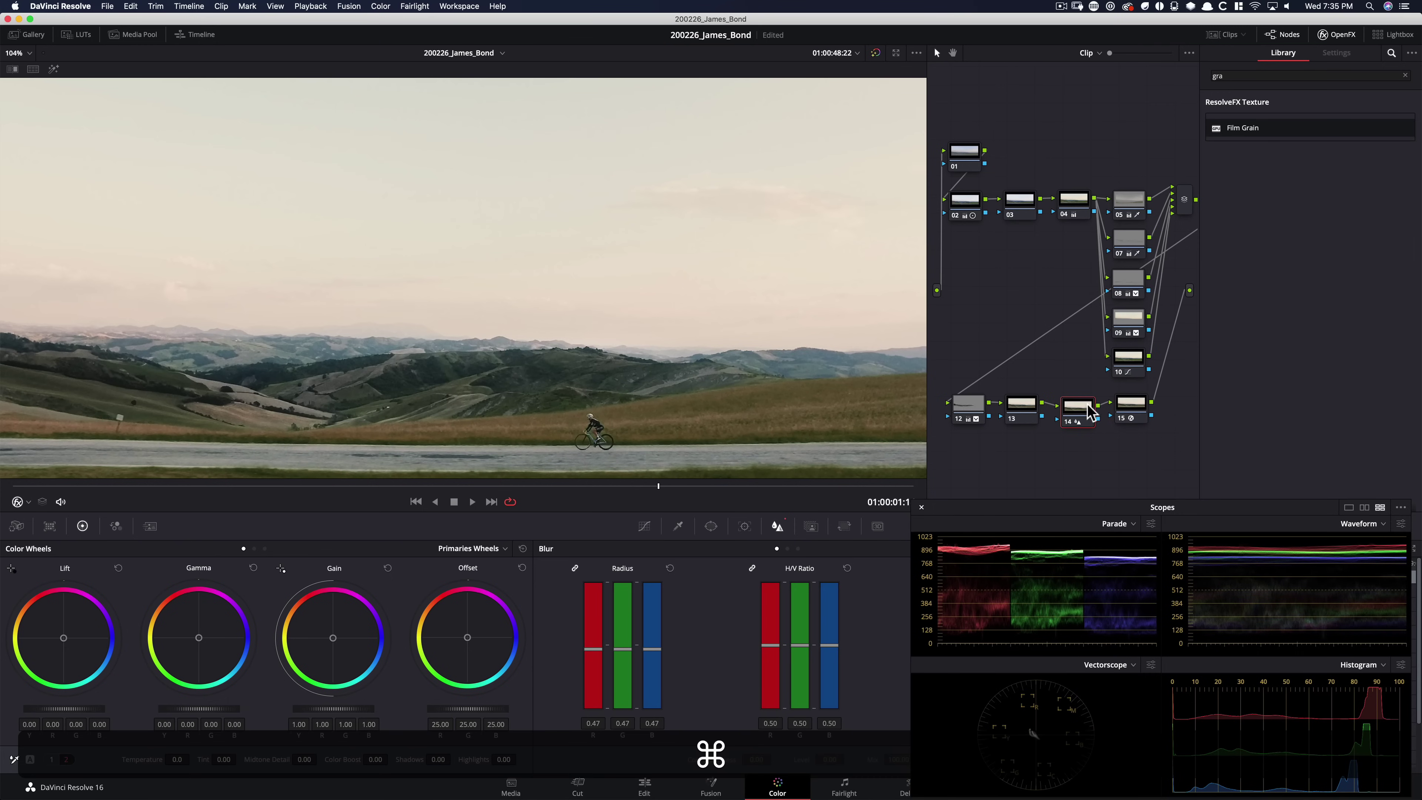
{"action": "left_click", "coordinate": [960, 157]}
{"action": "left_click", "coordinate": [148, 526]}
{"action": "left_click", "coordinate": [78, 595]}
{"action": "left_click", "coordinate": [70, 645]}
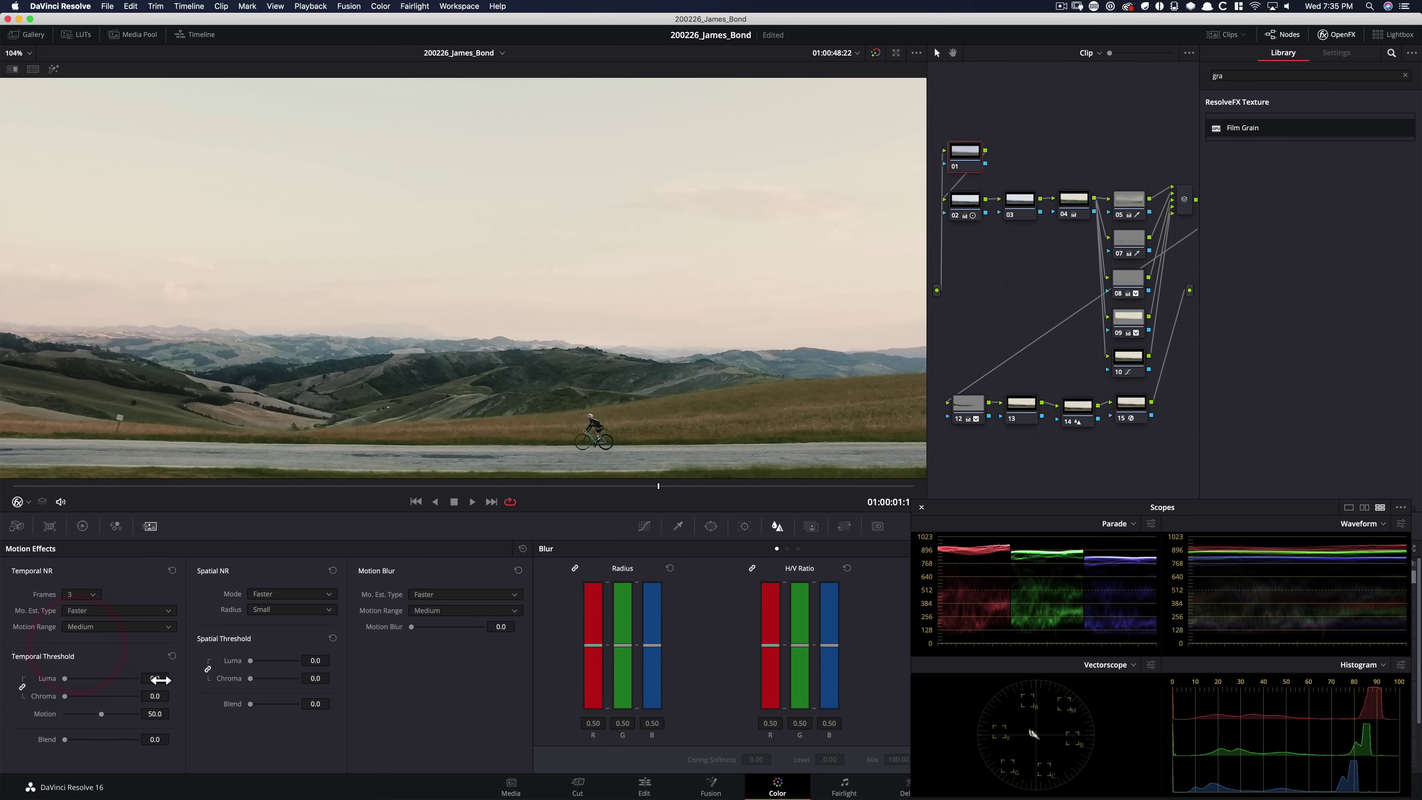
{"action": "left_click", "coordinate": [167, 677]}
{"action": "type", "text": "6.8"}
{"action": "key", "text": "Return"}
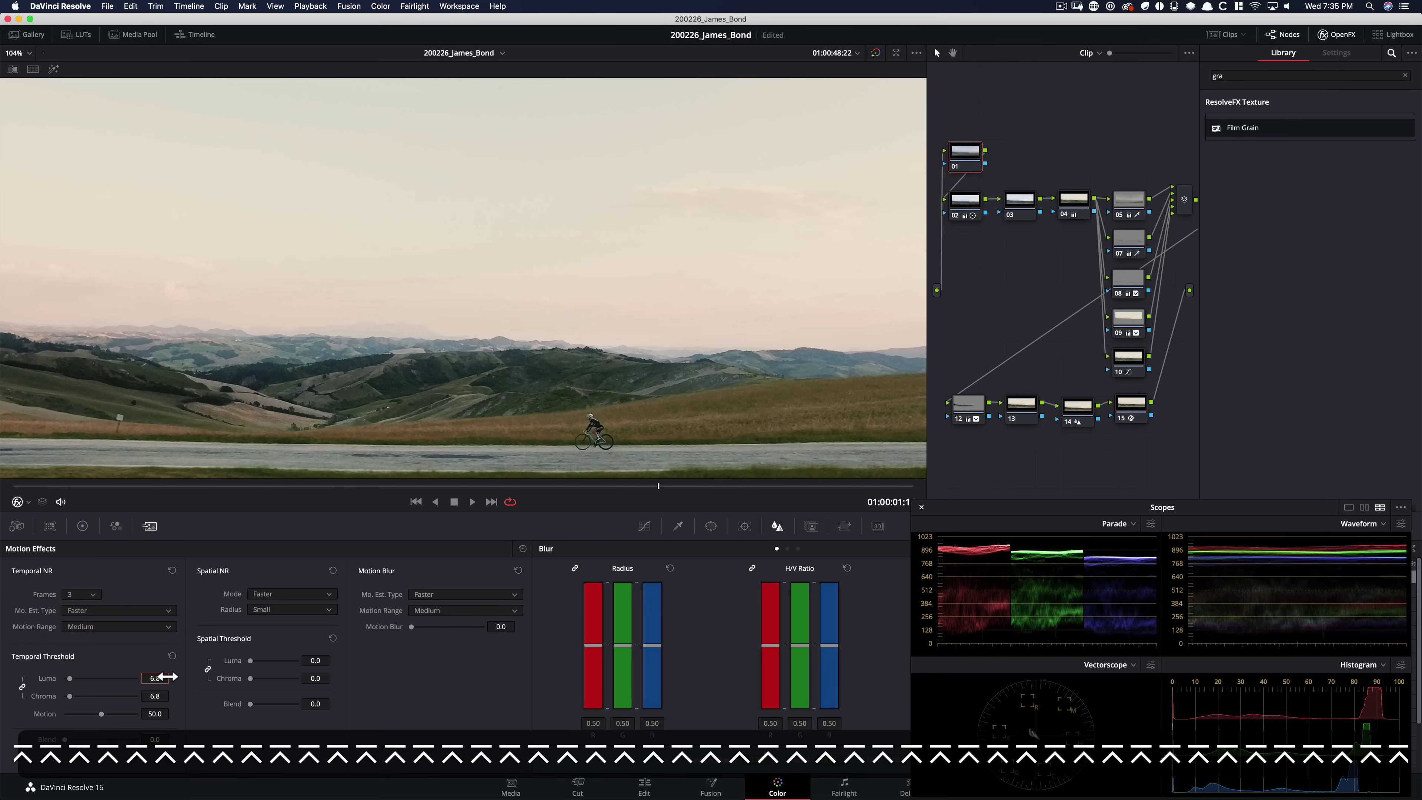
Unlink node 01's spatial luma and chroma thresholds and set the spatial chroma threshold to 6.8.
{"action": "left_click", "coordinate": [207, 670]}
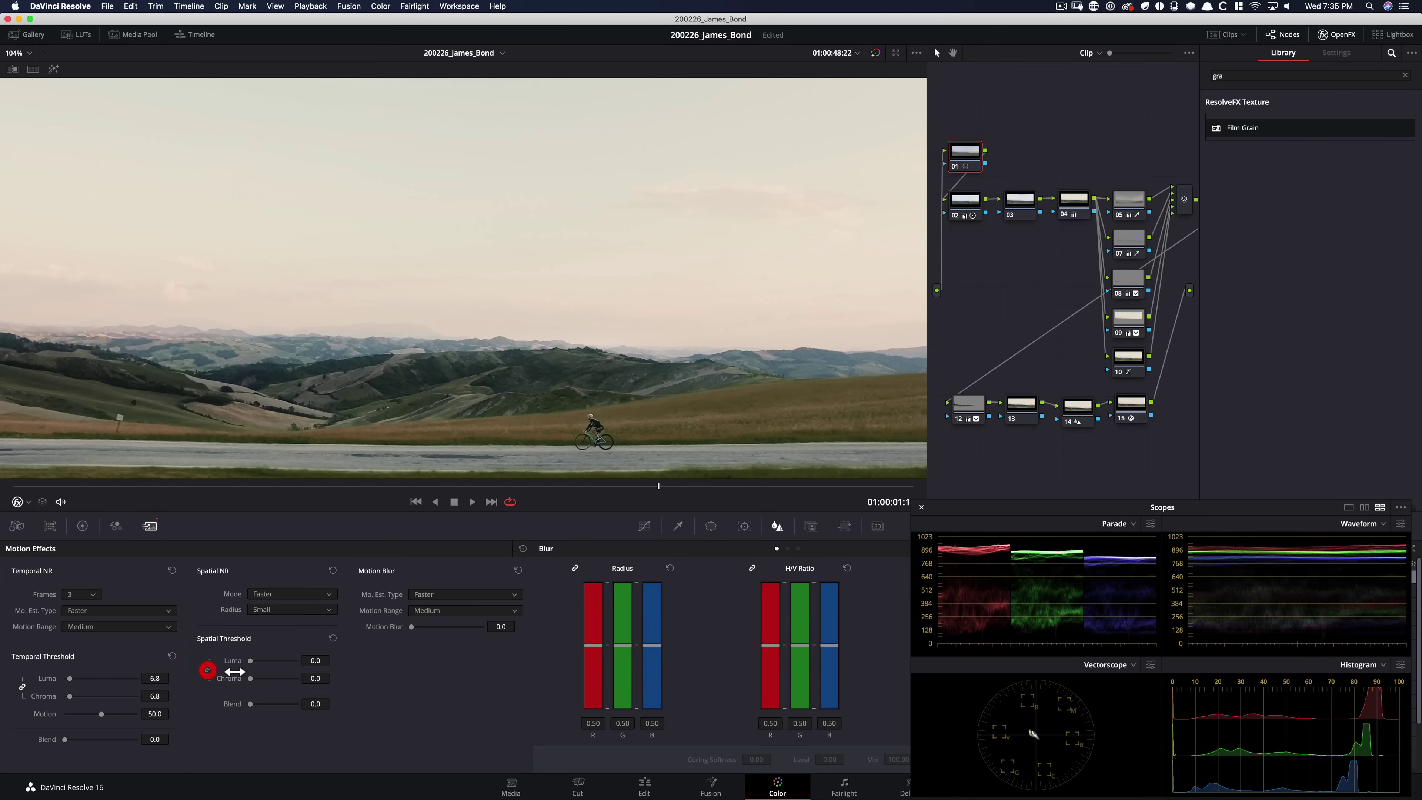
{"action": "left_click", "coordinate": [317, 679]}
{"action": "type", "text": "6.8"}
{"action": "key", "text": "Return"}
Set node 01's linked temporal luma and chroma thresholds to 4.8 and play the clip to check the noise reduction.
{"action": "left_click", "coordinate": [148, 678]}
{"action": "type", "text": "4.8"}
{"action": "key", "text": "Return"}
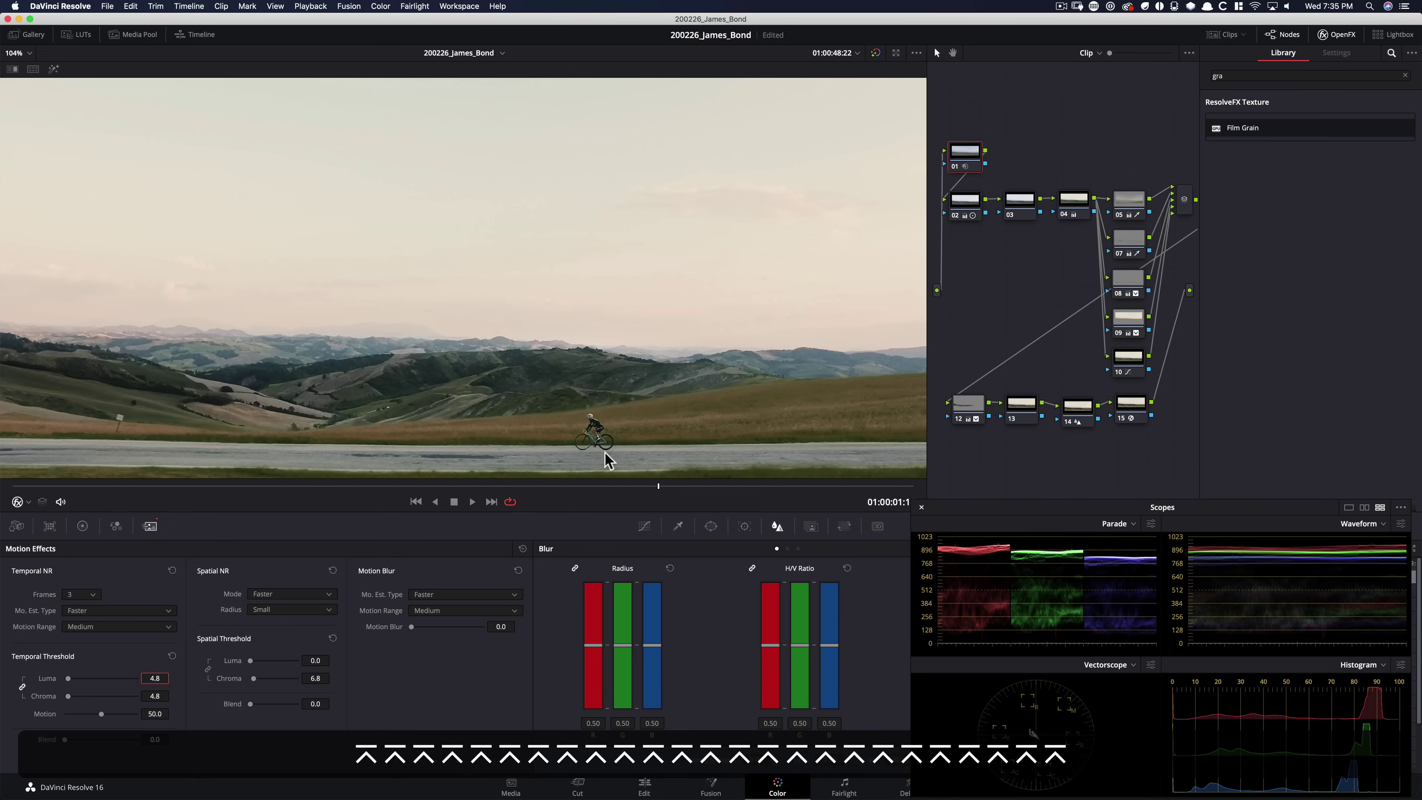
{"action": "key", "text": "space"}
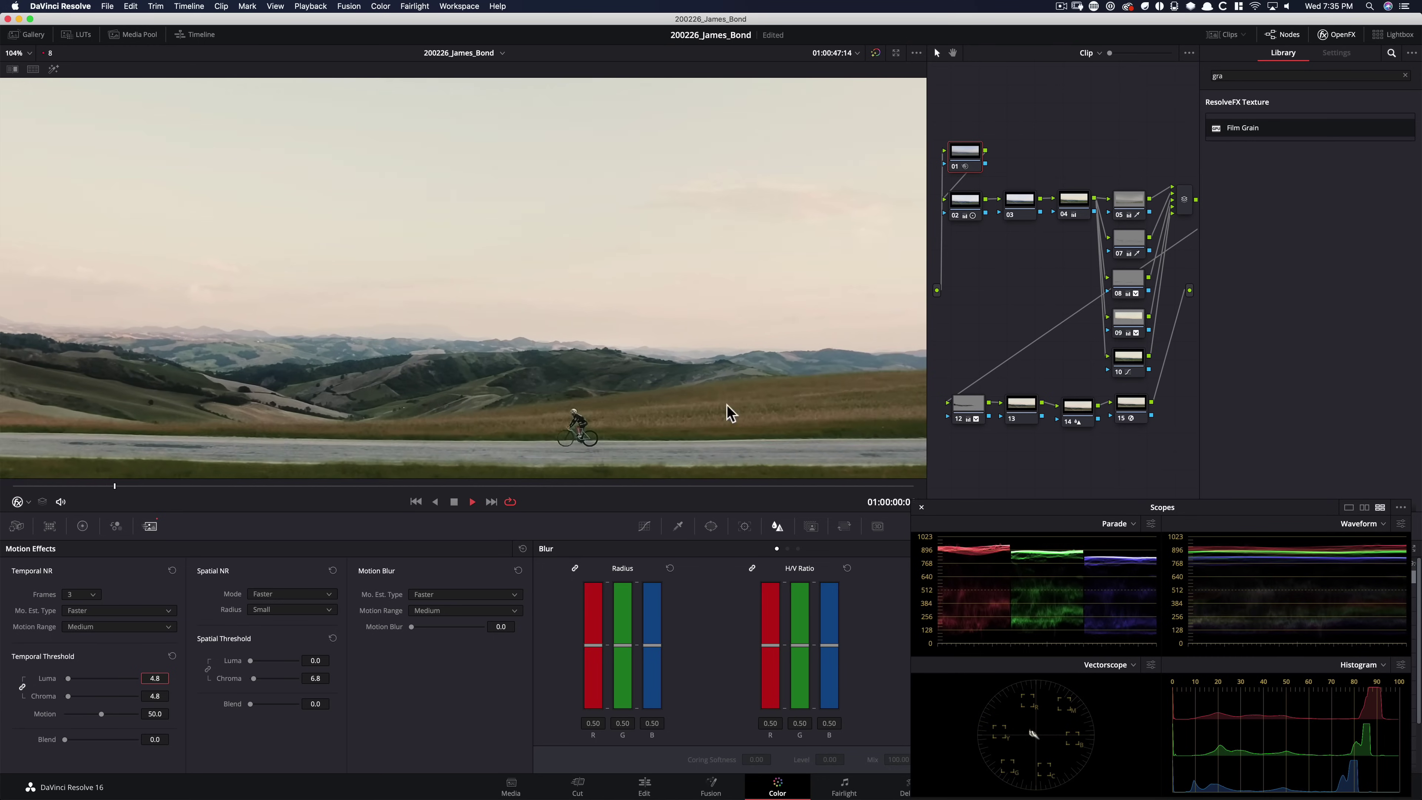
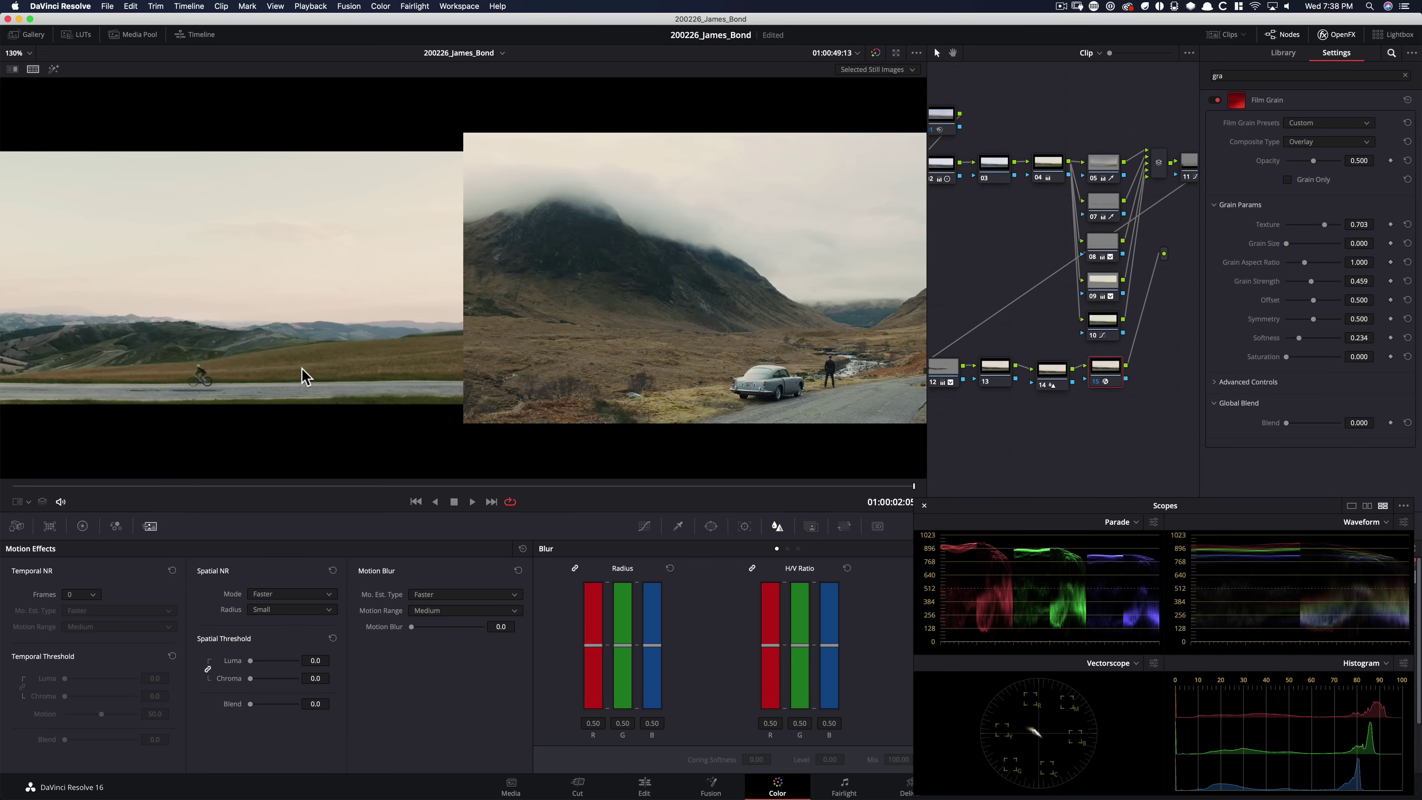
Add a Key Mixer node in the empty space above node 13, keeping node 08 in line with its neighbours.
{"action": "left_click", "coordinate": [1100, 249]}
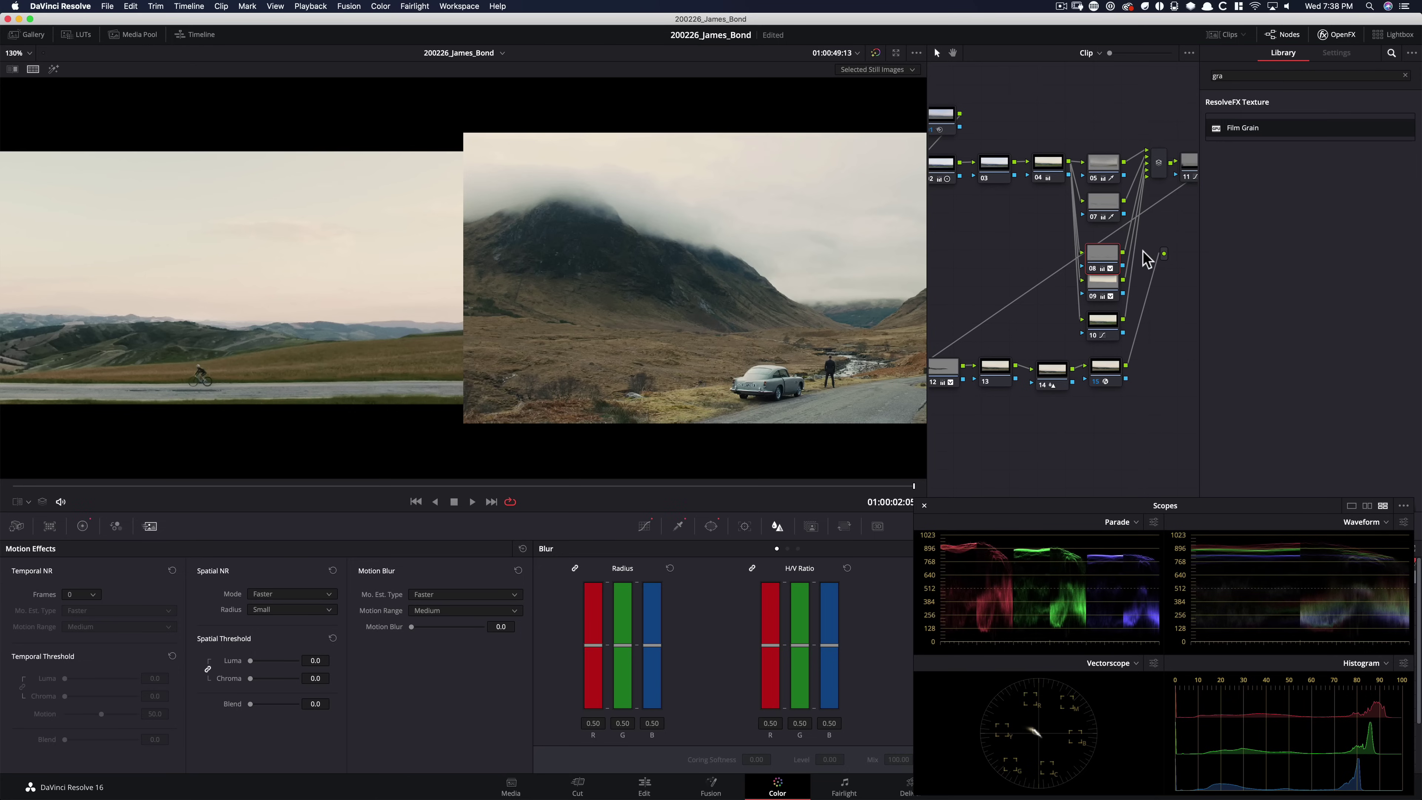
{"action": "left_click_drag", "start_coordinate": [1106, 247], "coordinate": [1106, 243]}
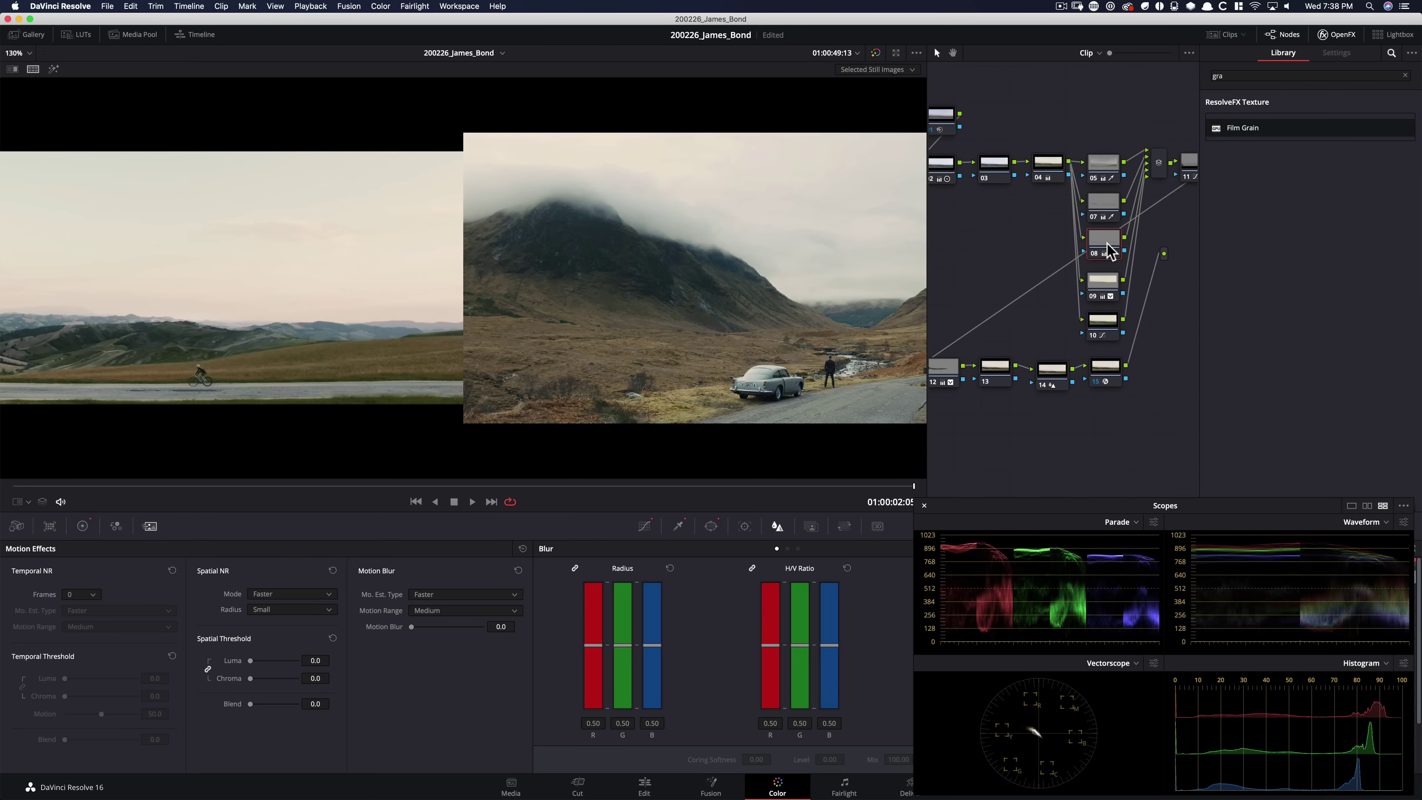
{"action": "left_click", "coordinate": [1014, 325], "text": "ctrl"}
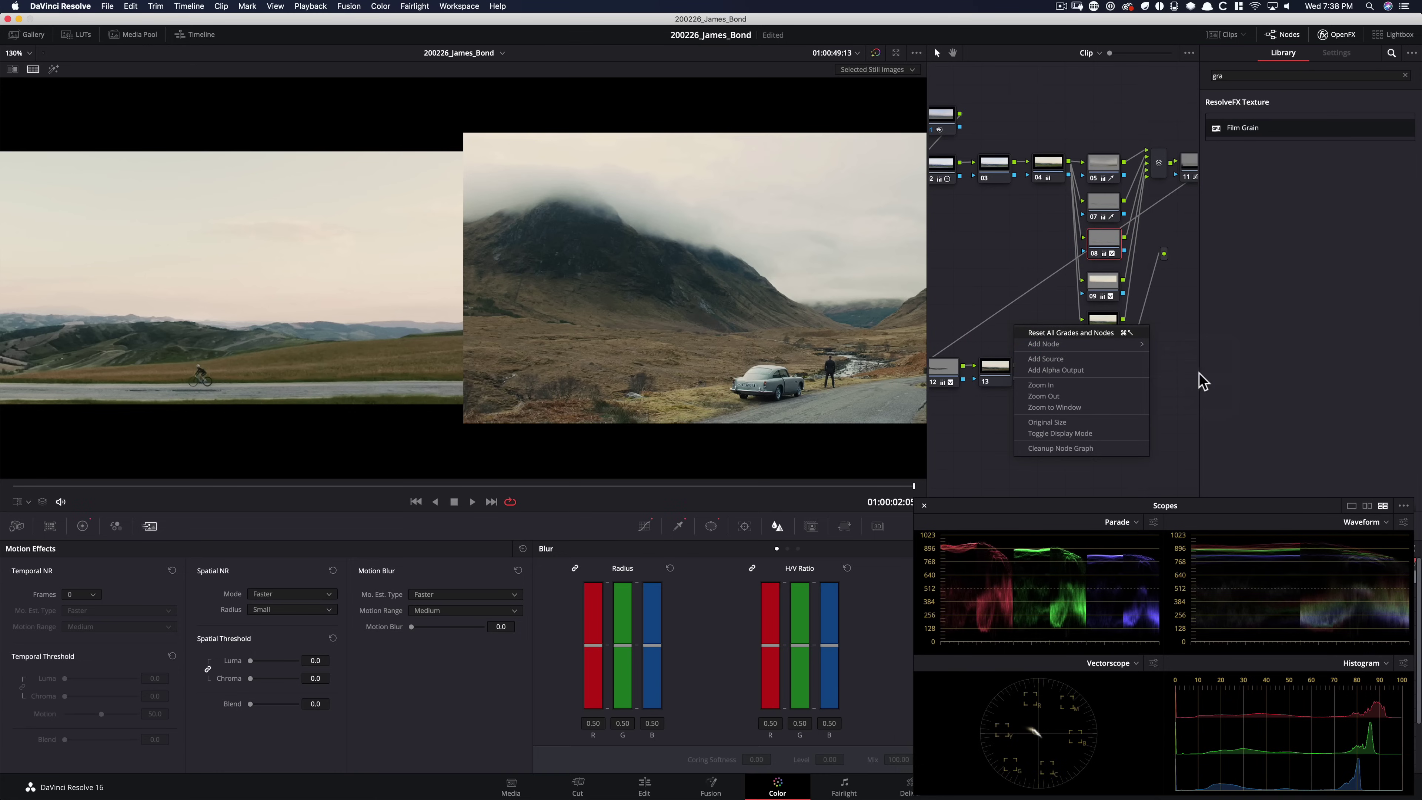
{"action": "left_click", "coordinate": [1207, 379]}
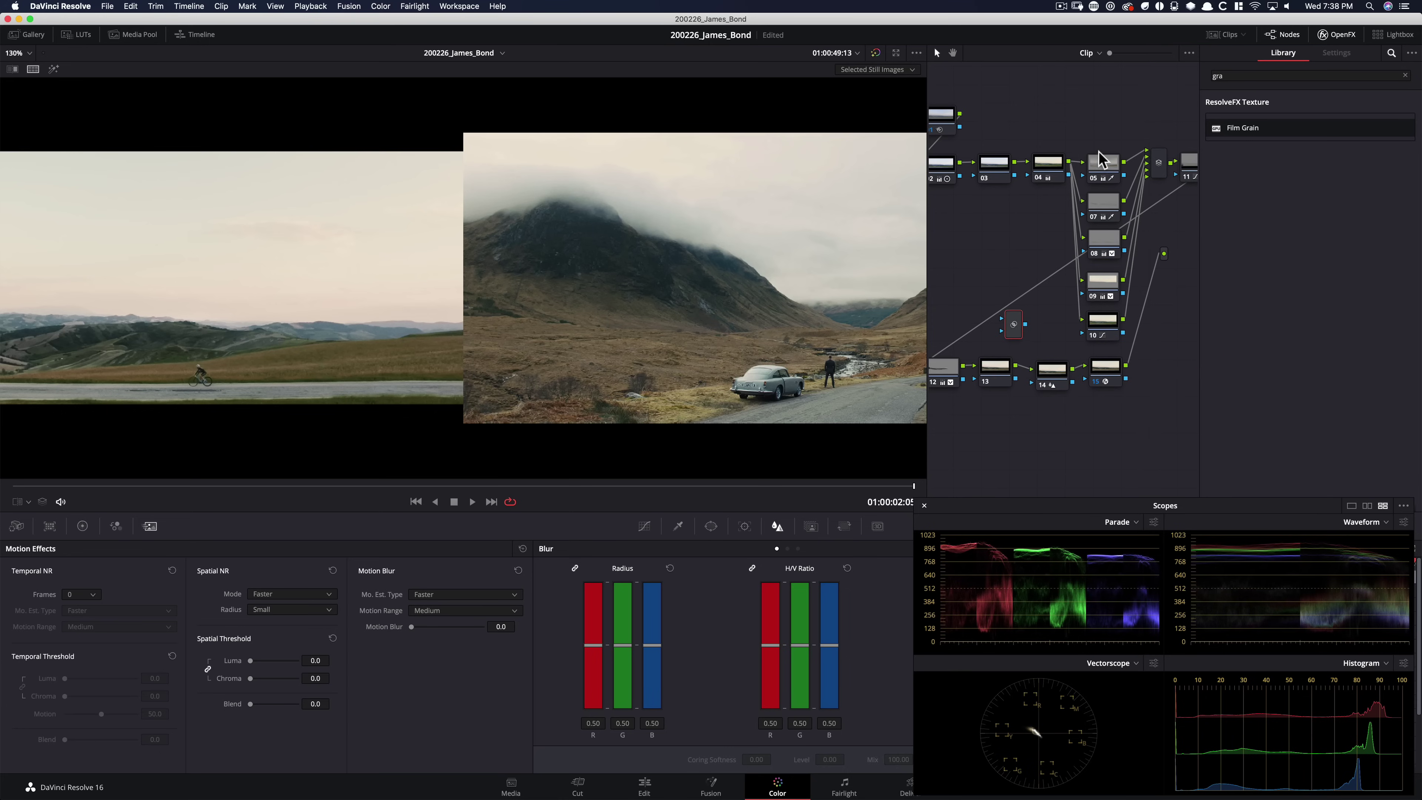
Connect node 05's key output to the Key Mixer and the mixer's output to node 13's key input.
{"action": "left_click_drag", "start_coordinate": [1124, 177], "coordinate": [1002, 319]}
{"action": "left_click", "coordinate": [1011, 325]}
{"action": "left_click_drag", "start_coordinate": [1025, 325], "coordinate": [976, 376]}
{"action": "left_click", "coordinate": [994, 375]}
{"action": "left_click", "coordinate": [996, 380]}
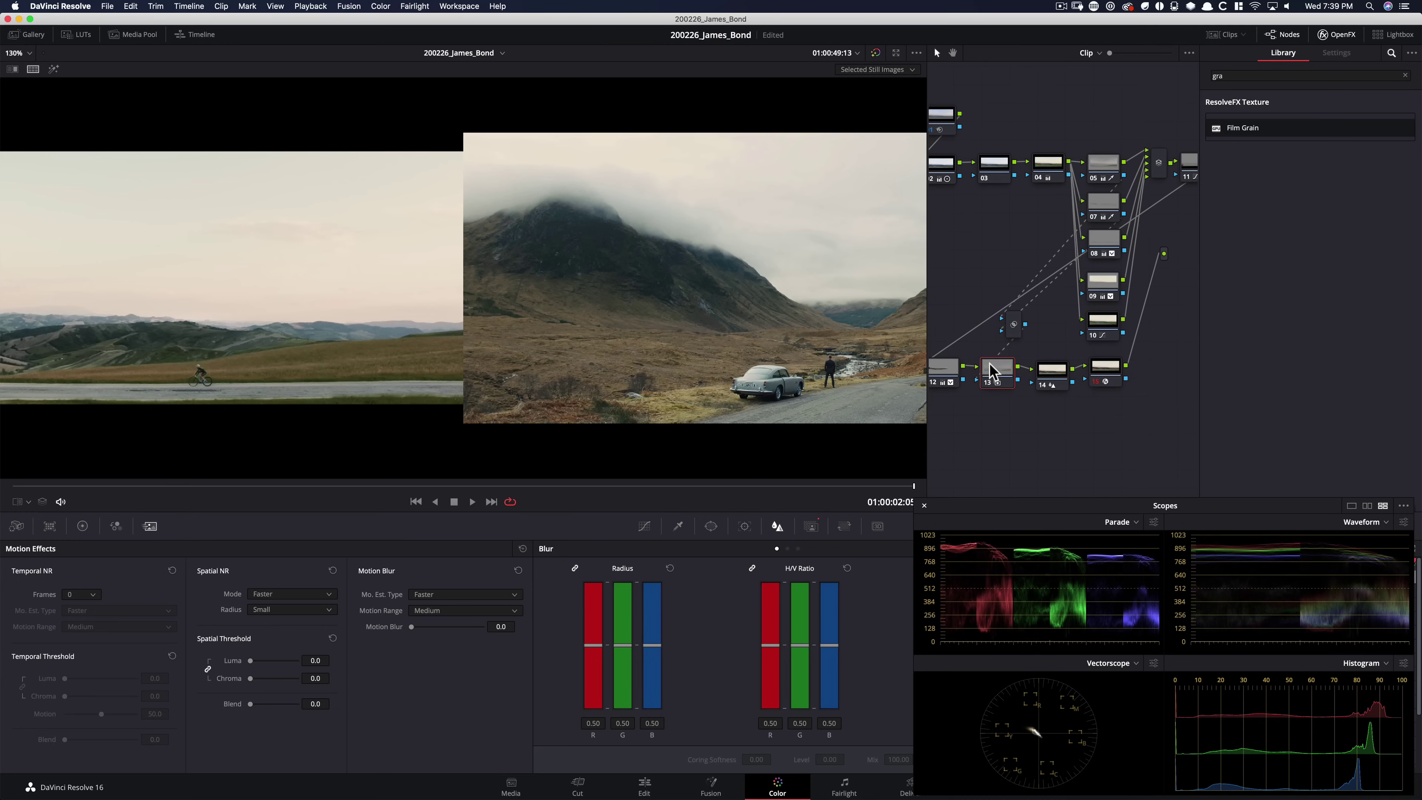
Set node 13's Offset to about 23.39 red, 24.04 green and 29.19 blue, and compare it with the node disabled and enabled.
{"action": "left_click", "coordinate": [996, 373]}
{"action": "key", "text": "super+s"}
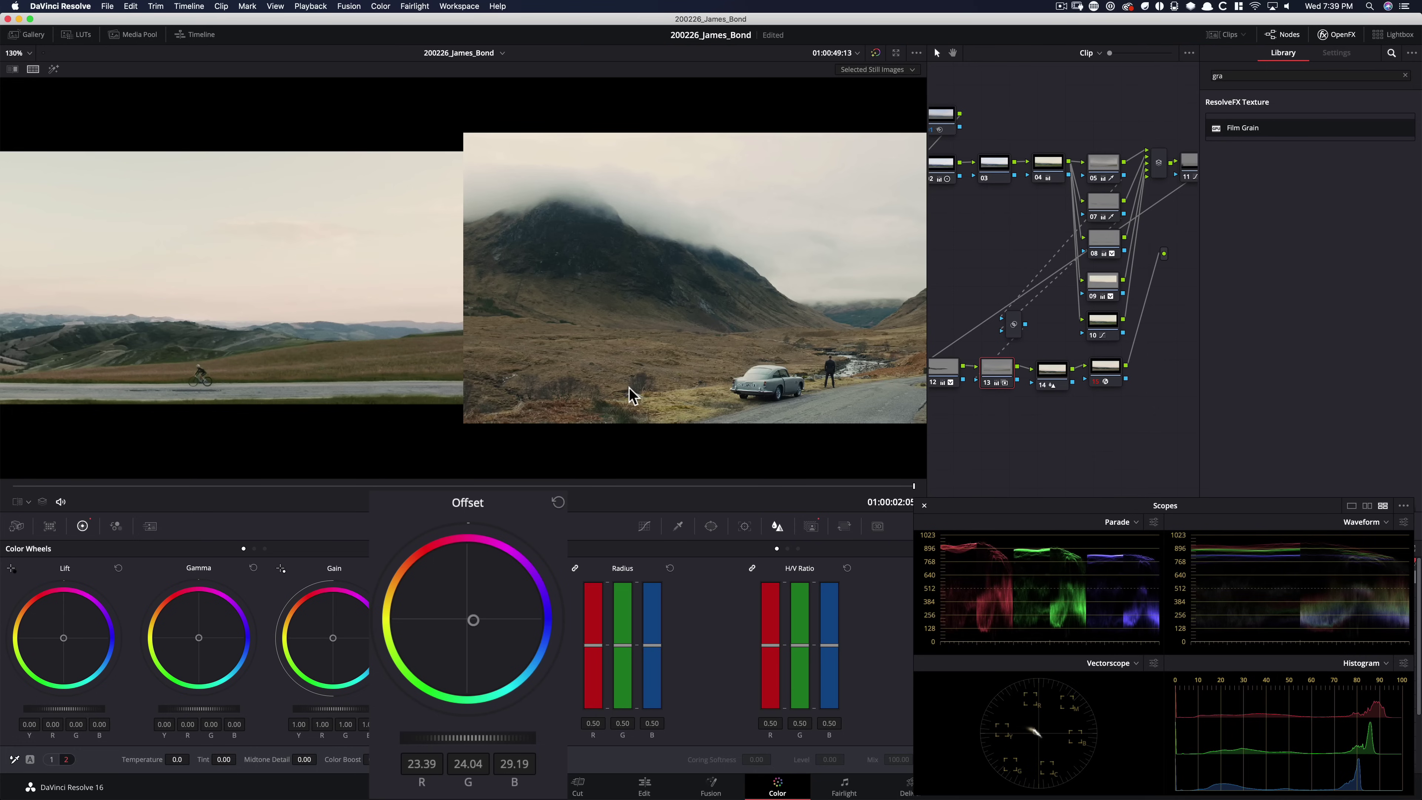
{"action": "key", "text": "super+d"}
{"action": "key", "text": "super+d"}
{"action": "key", "text": "super+d"}
{"action": "key", "text": "super+d"}
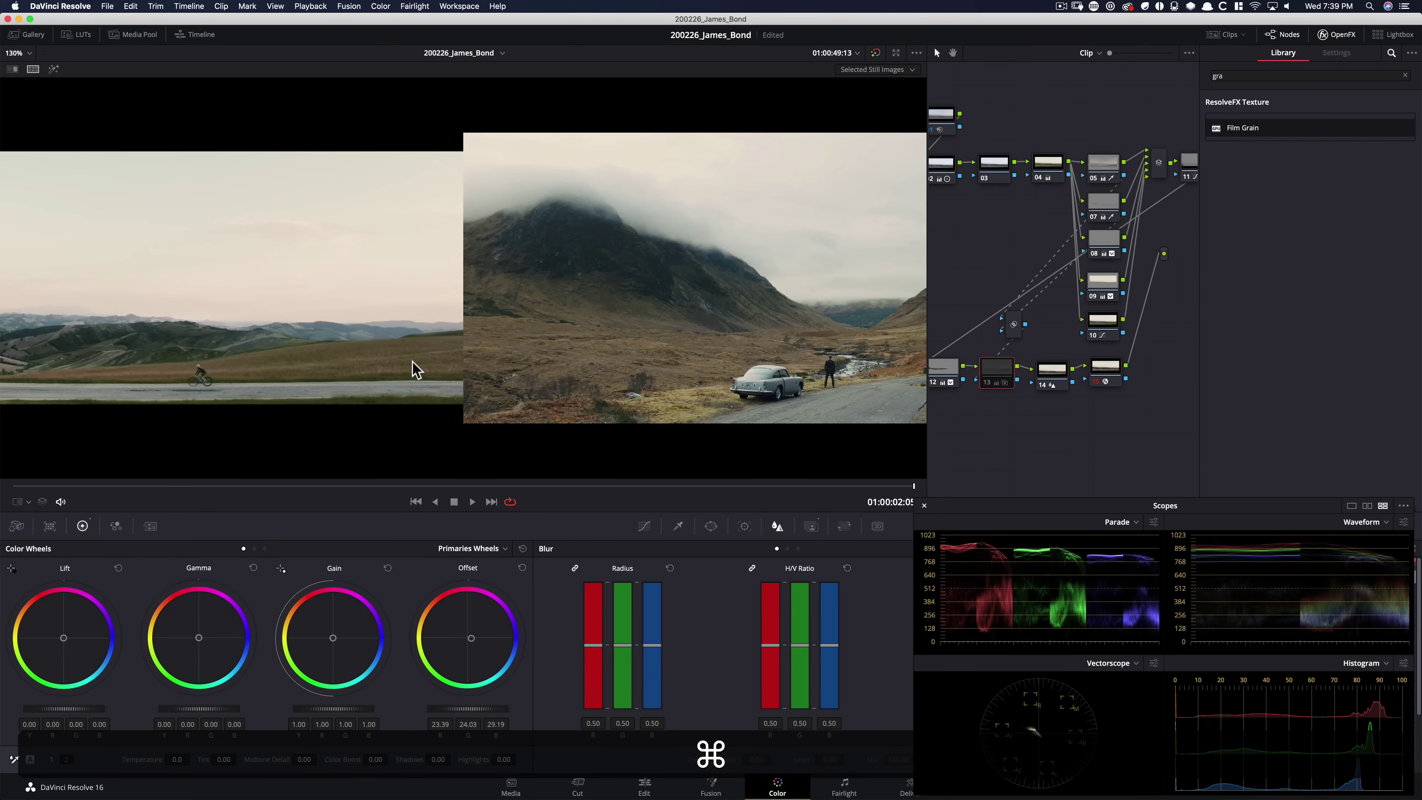
{"action": "key", "text": "super+d"}
{"action": "key", "text": "super+d"}
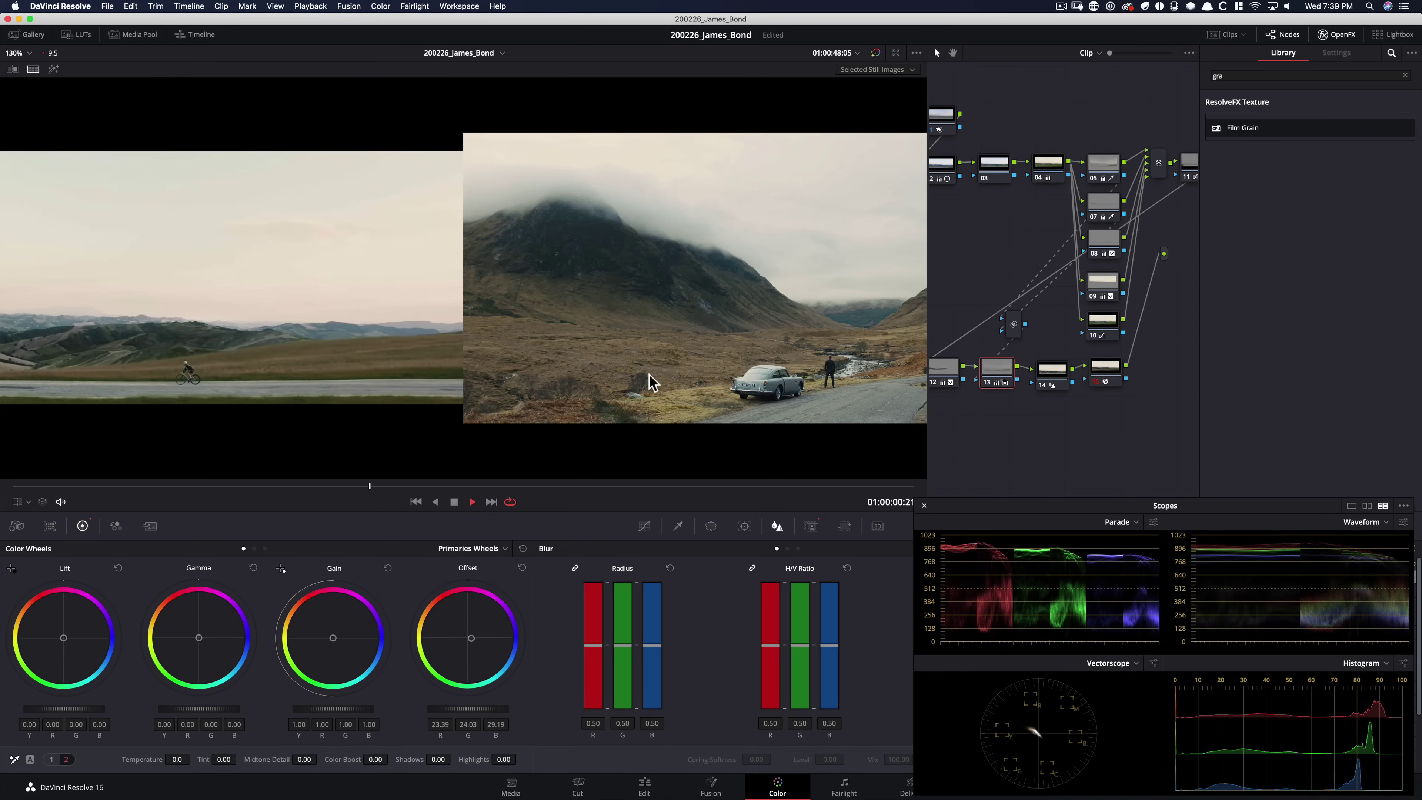
Stop playback, replace the split screen with a wipe against the reference still, and invert the wipe.
{"action": "key", "text": "space"}
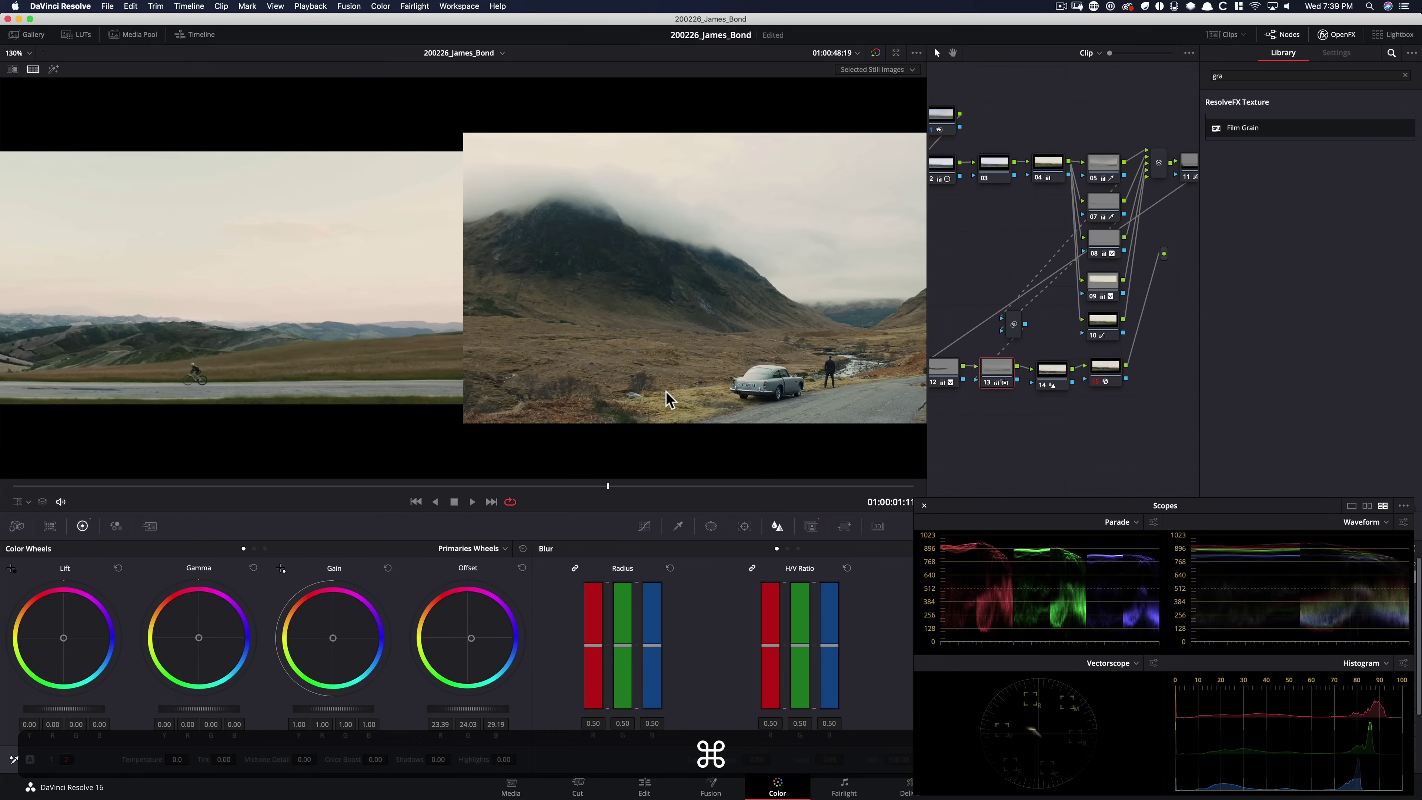
{"action": "key", "text": "alt+super+w"}
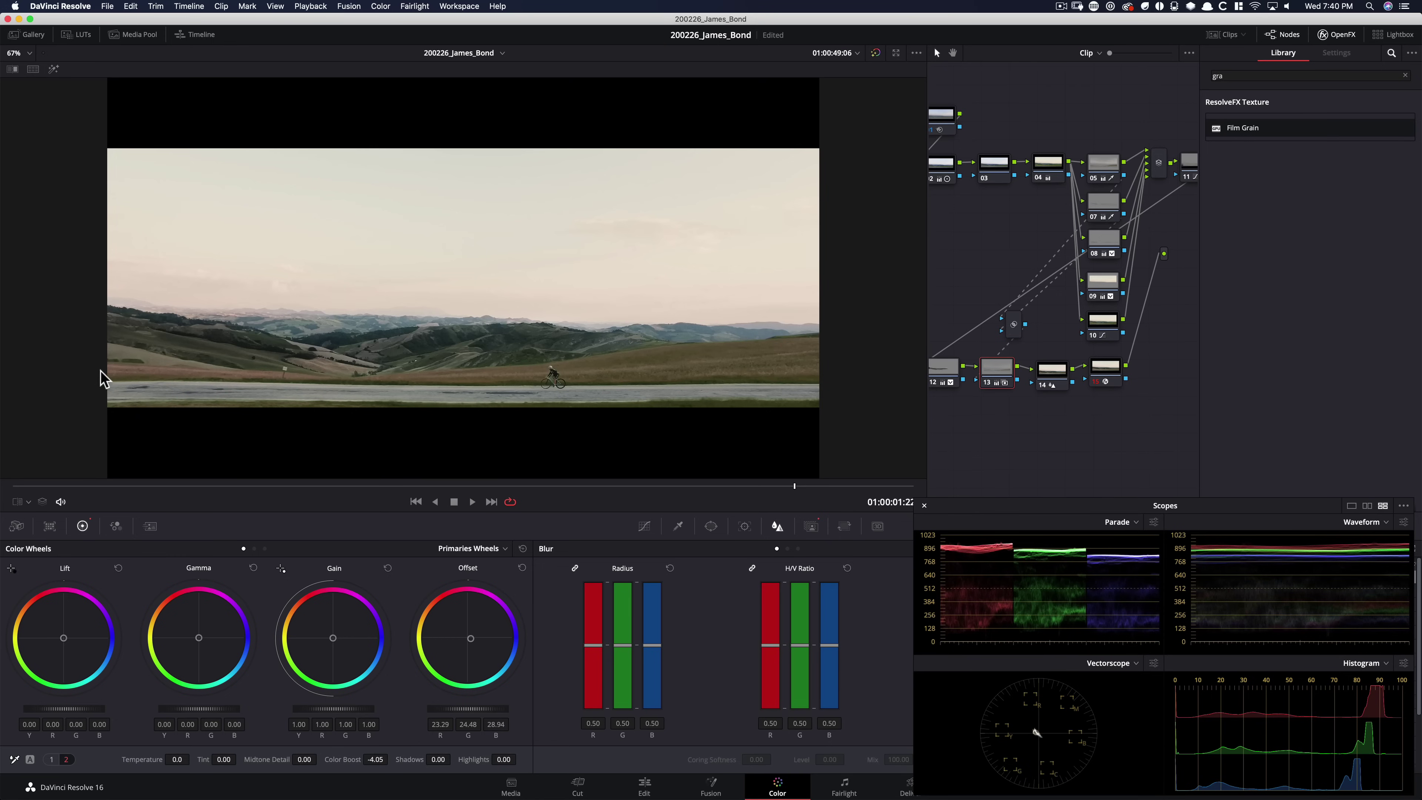
{"action": "key", "text": "super+w"}
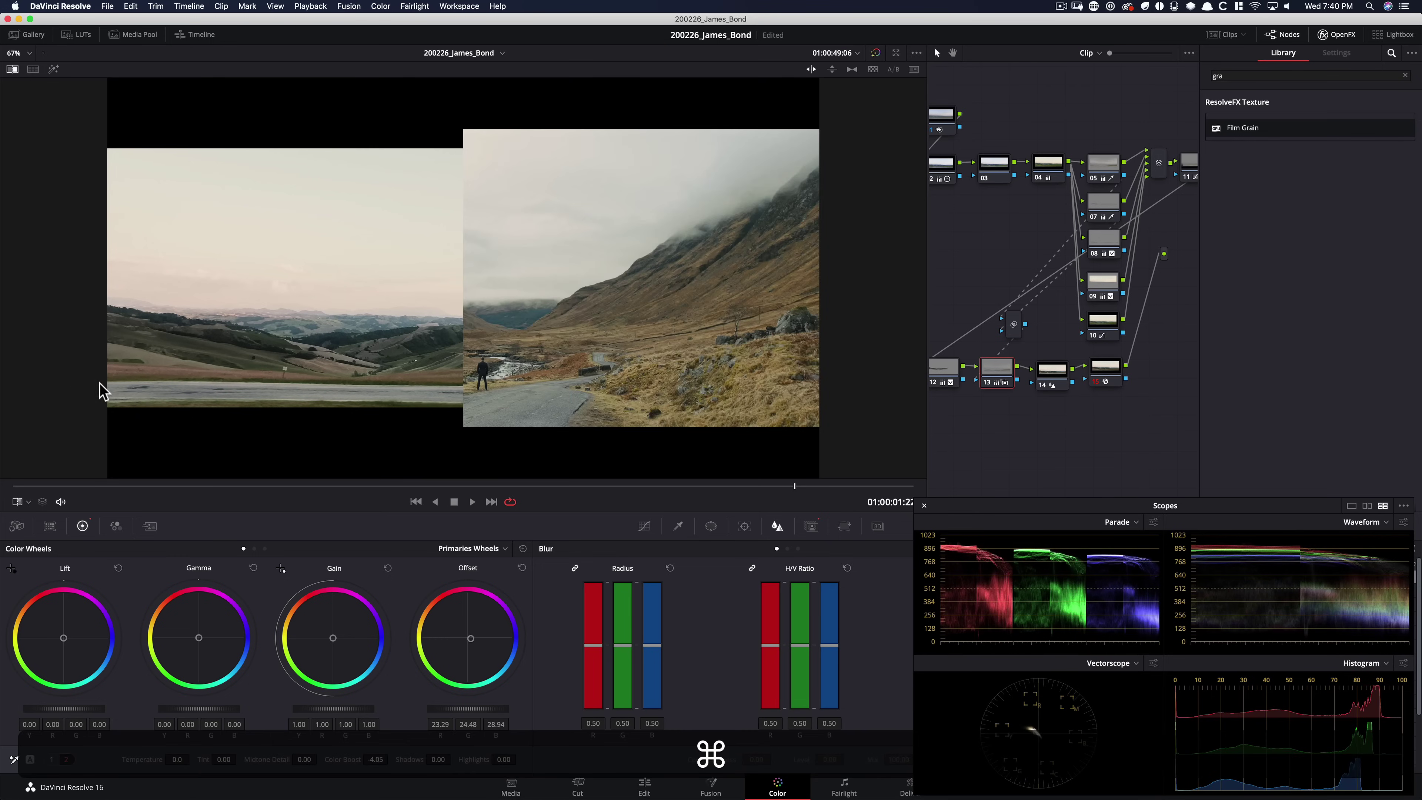
{"action": "key", "text": "alt+w"}
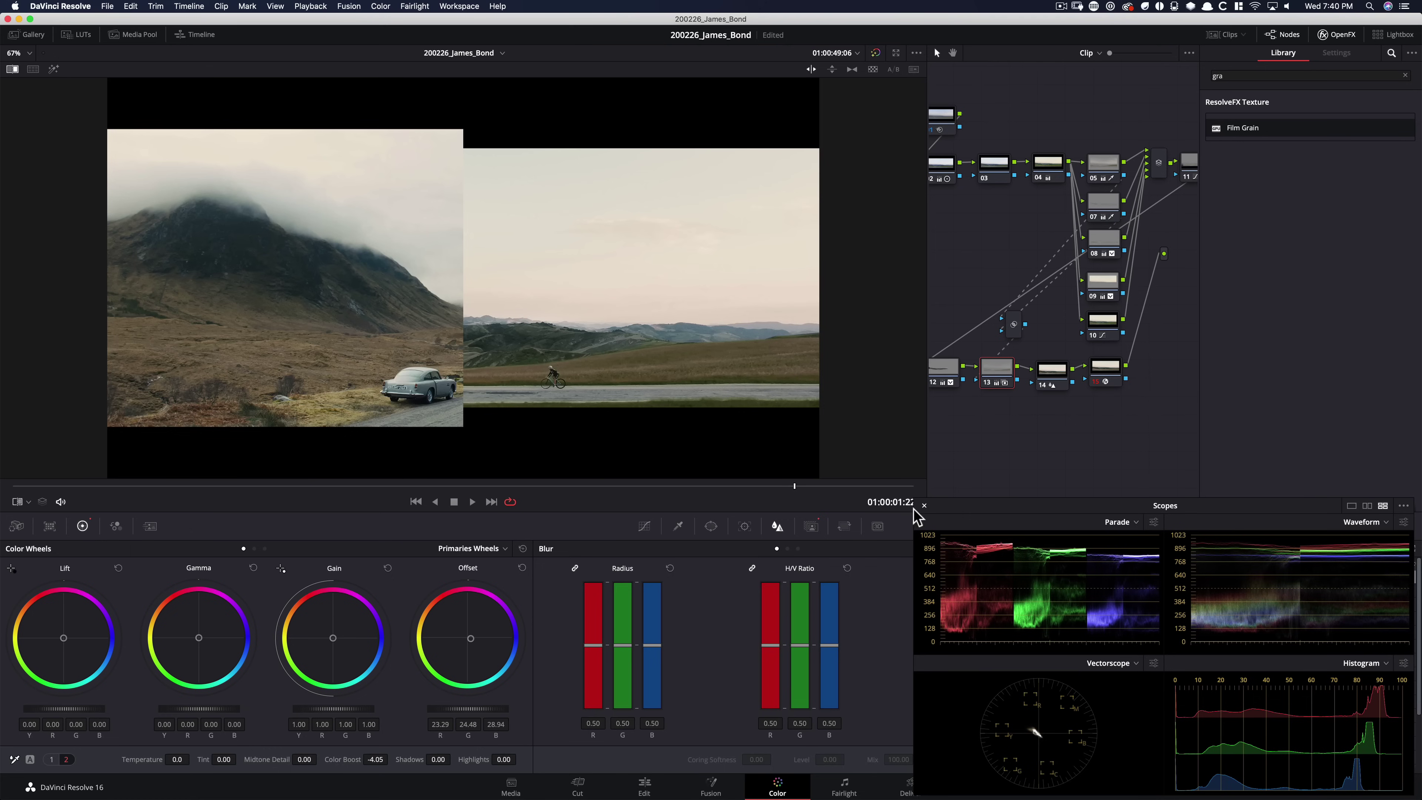
Set node 13's key output gain to 0.5, moving the scopes window aside for access and back again.
{"action": "left_click", "coordinate": [811, 526]}
{"action": "left_click_drag", "start_coordinate": [997, 513], "coordinate": [908, 158]}
{"action": "left_click", "coordinate": [943, 663]}
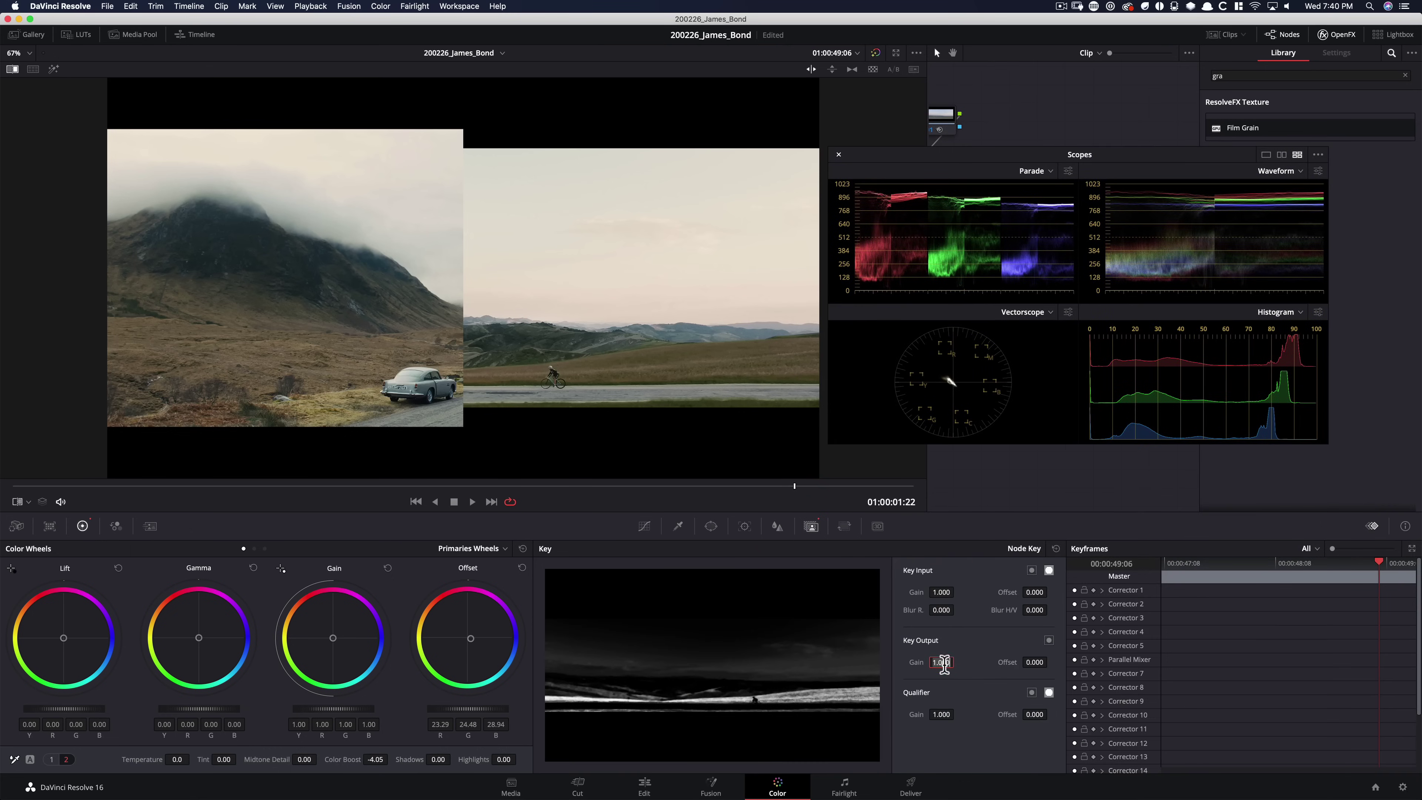
{"action": "type", "text": ".5"}
{"action": "key", "text": "Return"}
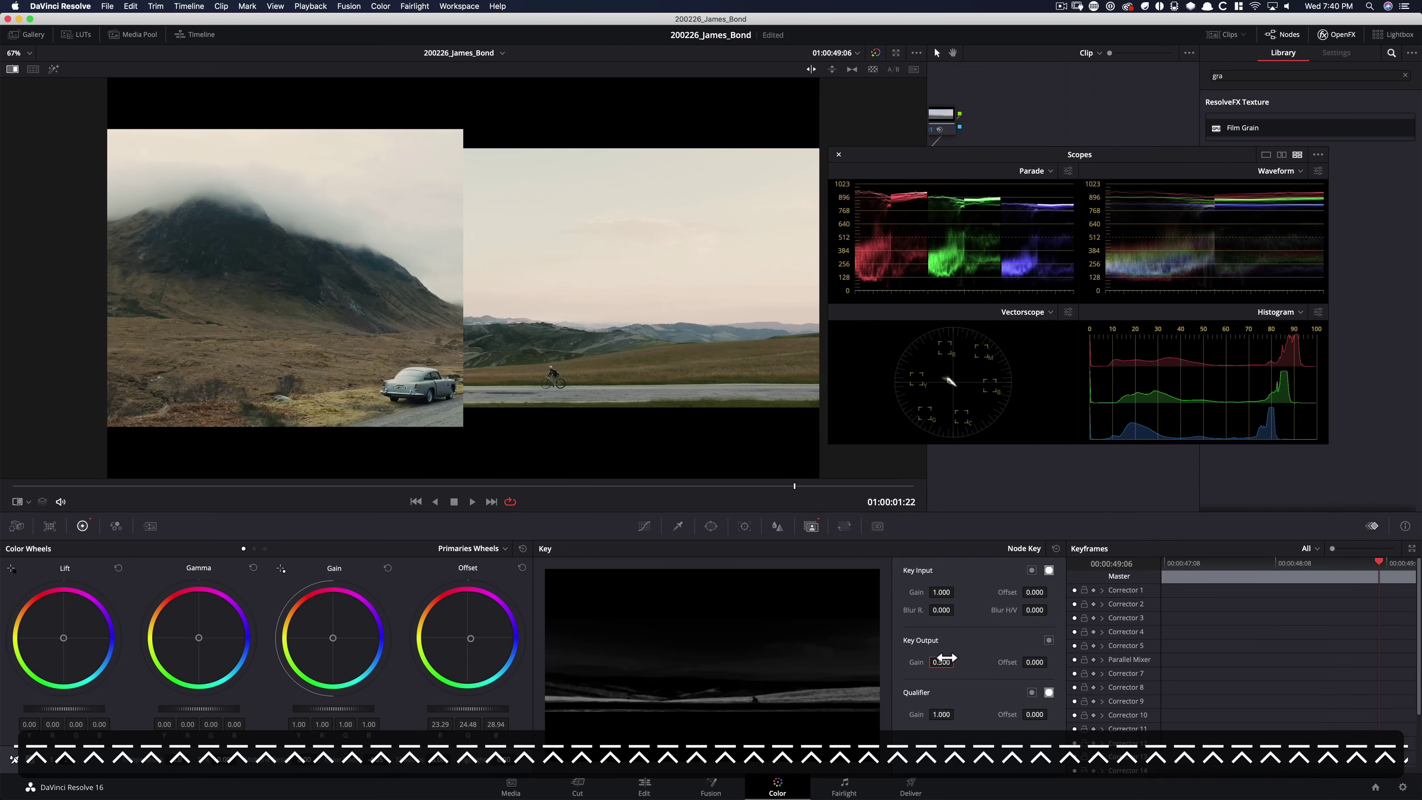
{"action": "left_click", "coordinate": [920, 160]}
{"action": "left_click_drag", "start_coordinate": [915, 159], "coordinate": [1002, 511]}
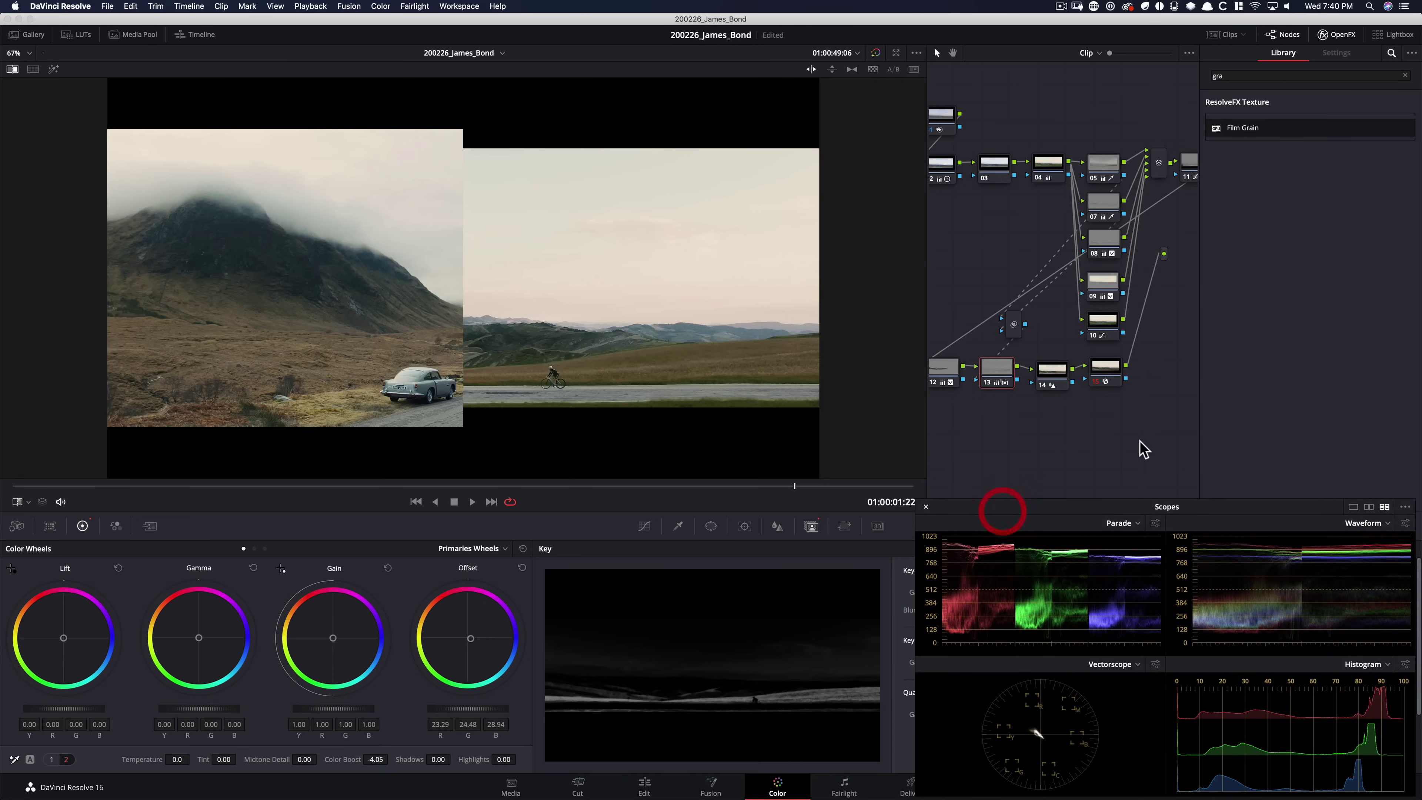
Hide the reference wipe and play the graded clip briefly to check the foreground correction, then stop playback.
{"action": "key", "text": "alt+super+w"}
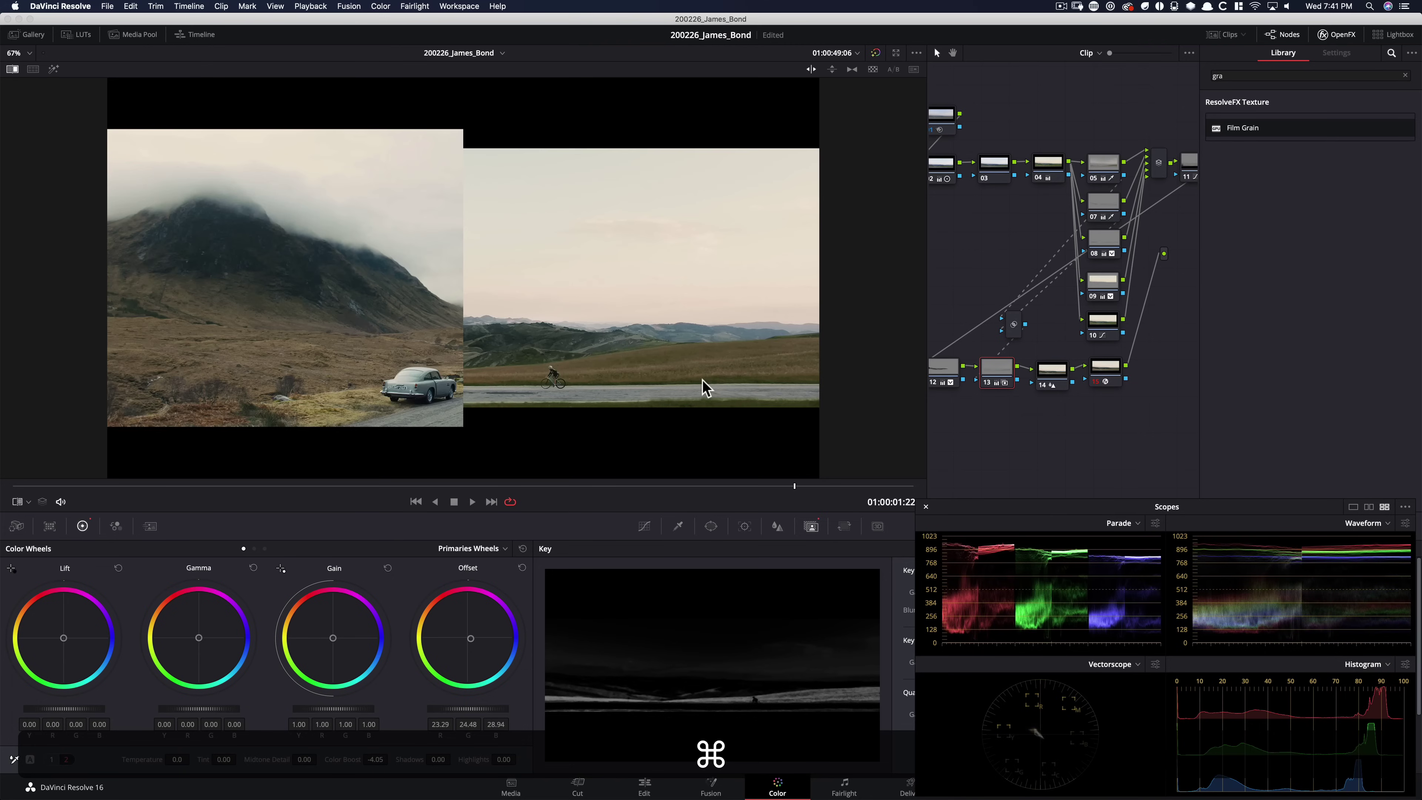
{"action": "key", "text": "alt+super+w"}
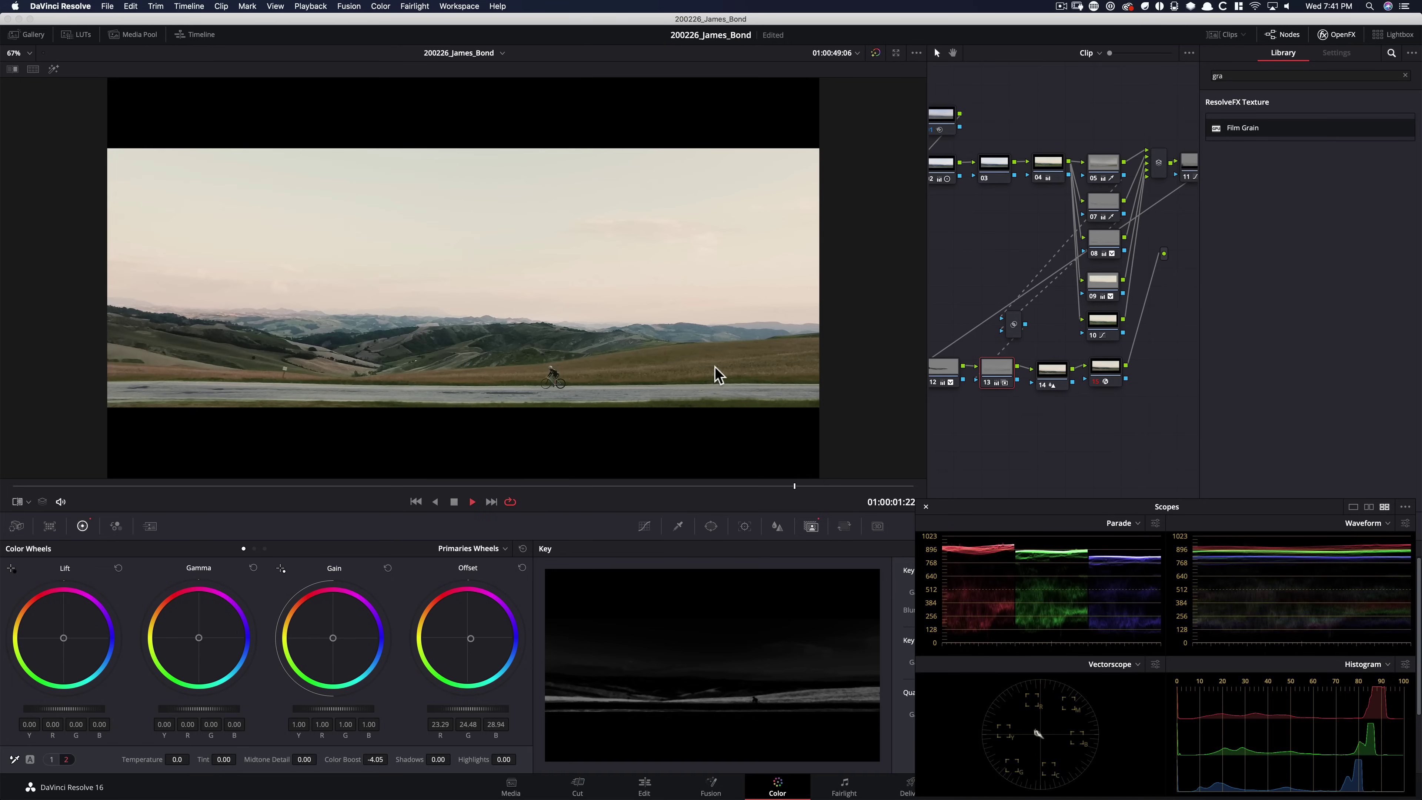
{"action": "key", "text": "space"}
{"action": "key", "text": "space"}
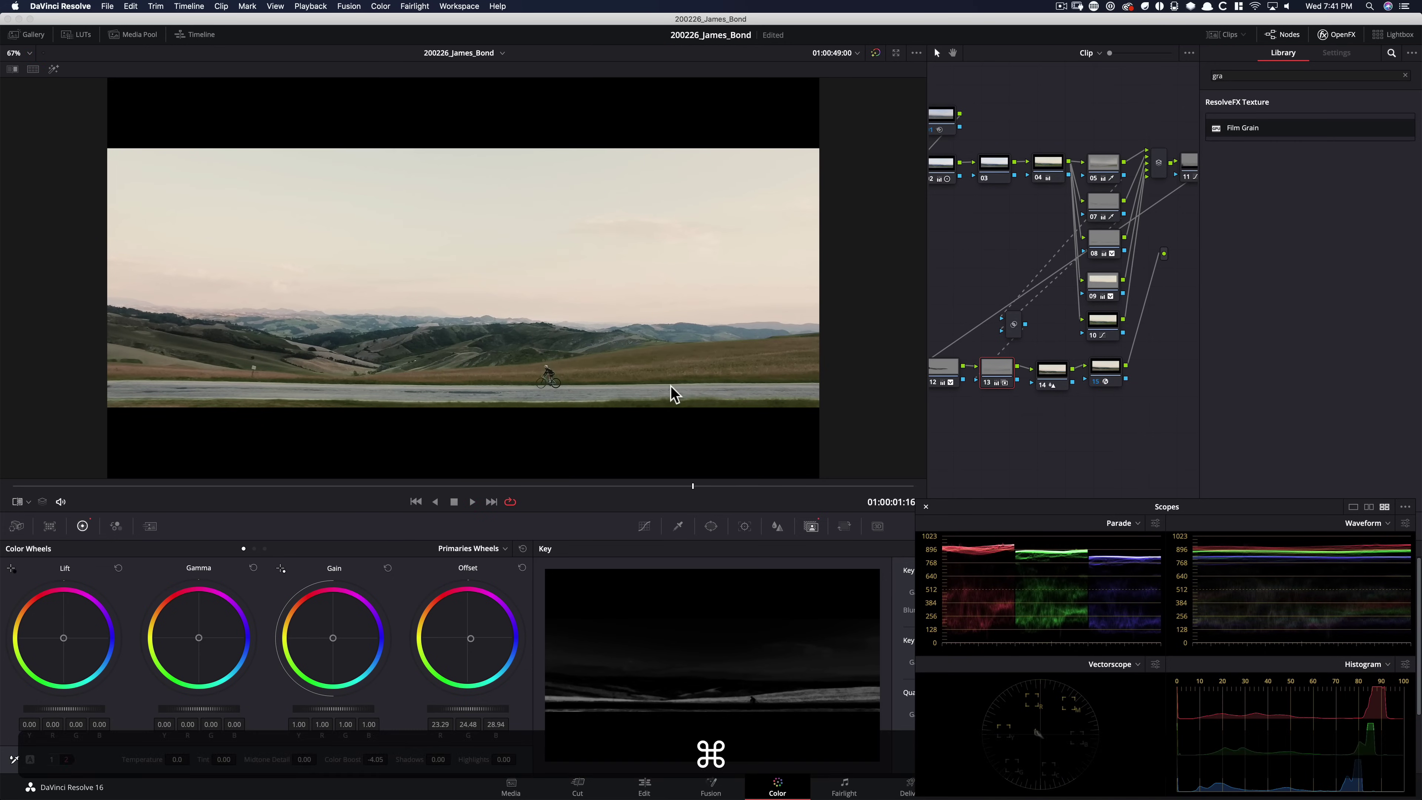
Restore and invert the wipe, undo the stray window node, and switch to an enlarged split screen with the selected still.
{"action": "key", "text": "super+w"}
{"action": "key", "text": "alt+q"}
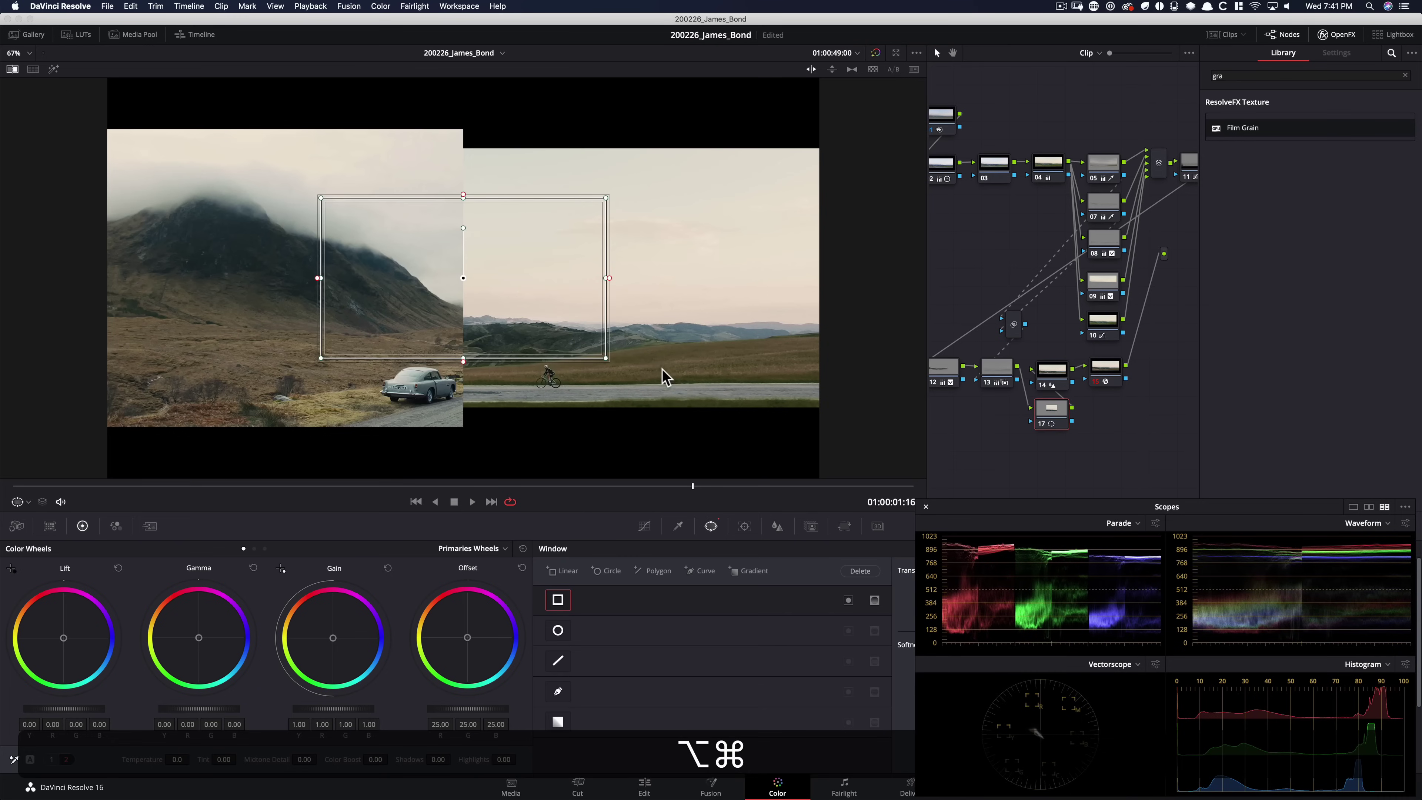
{"action": "key", "text": "super+z"}
{"action": "key", "text": "alt+w"}
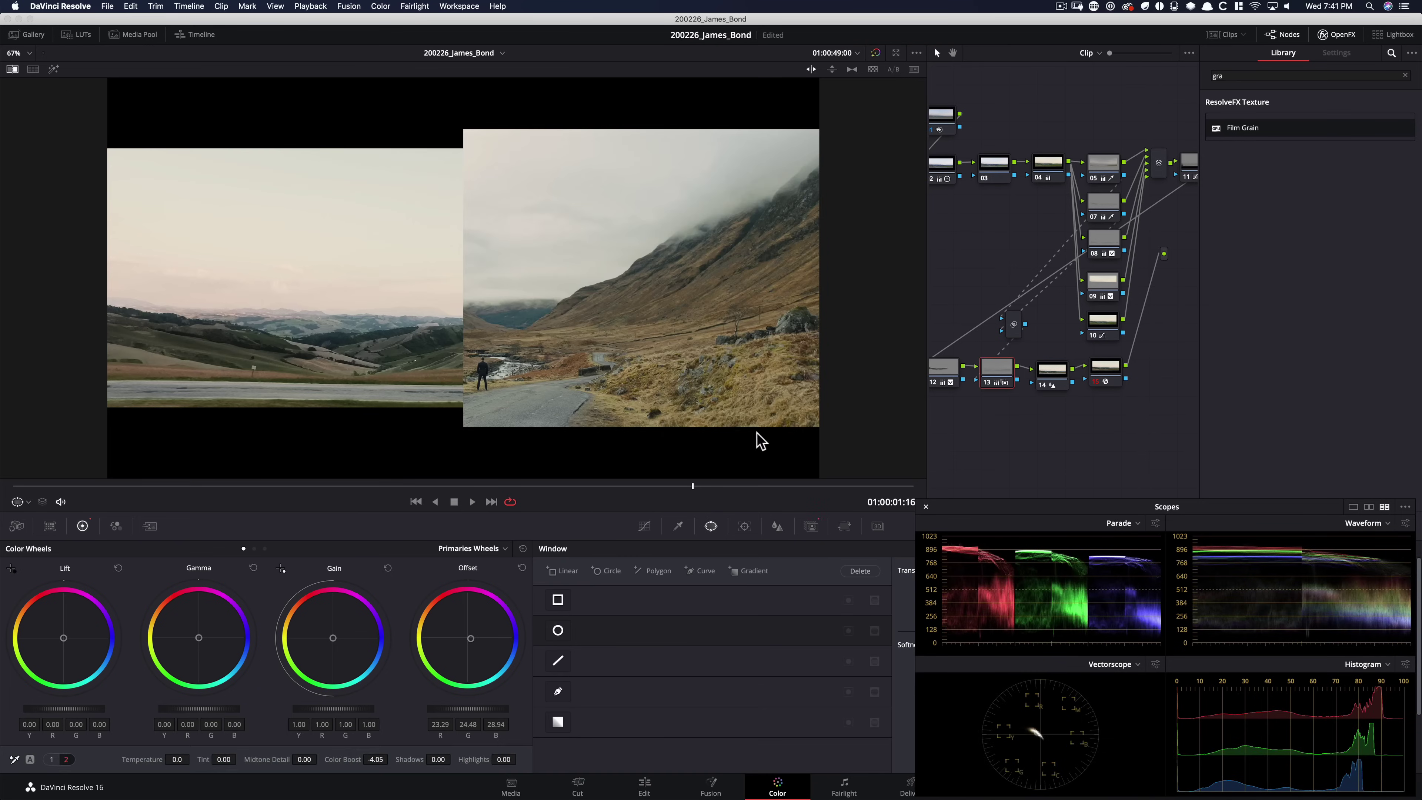
{"action": "key", "text": "alt+super+w"}
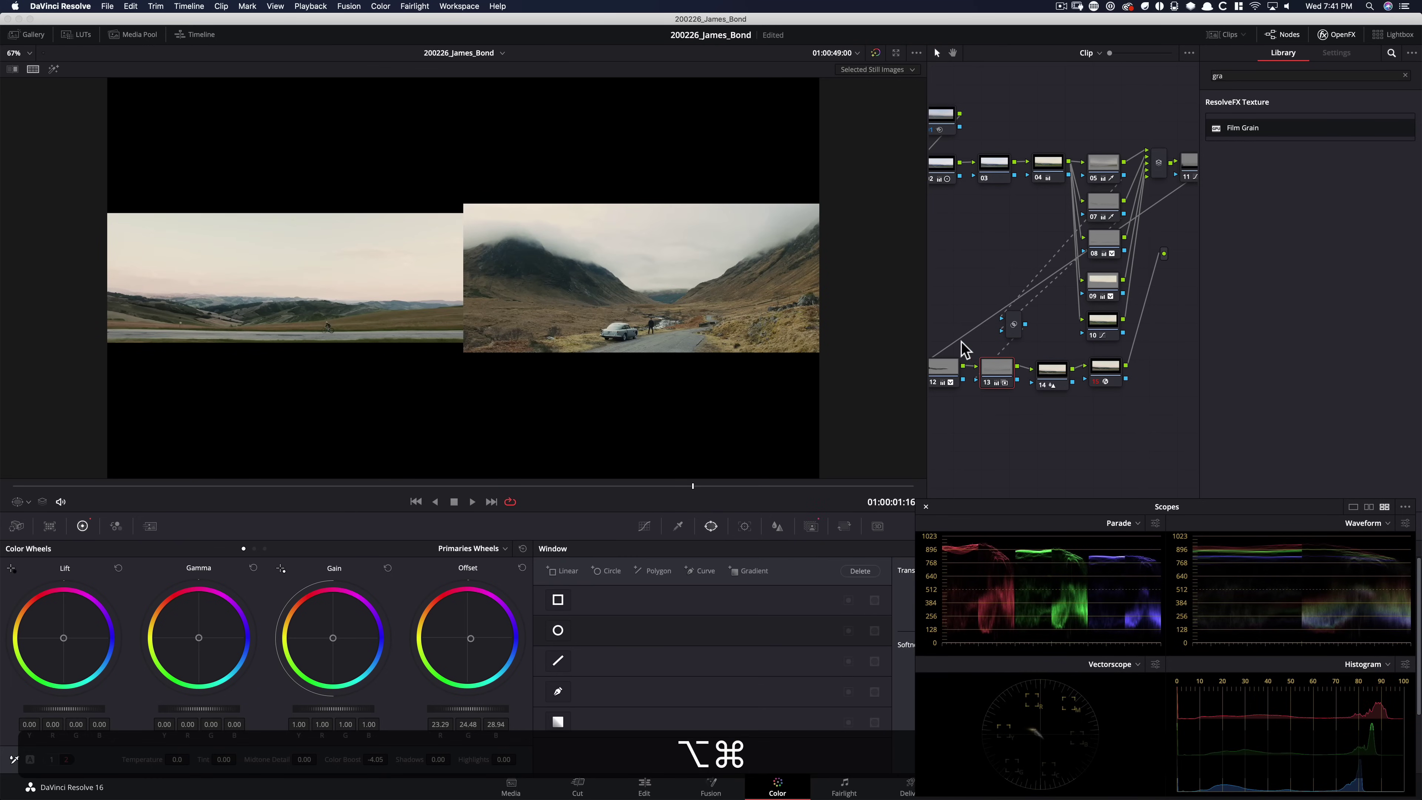
{"action": "key", "text": "shift+super+equal"}
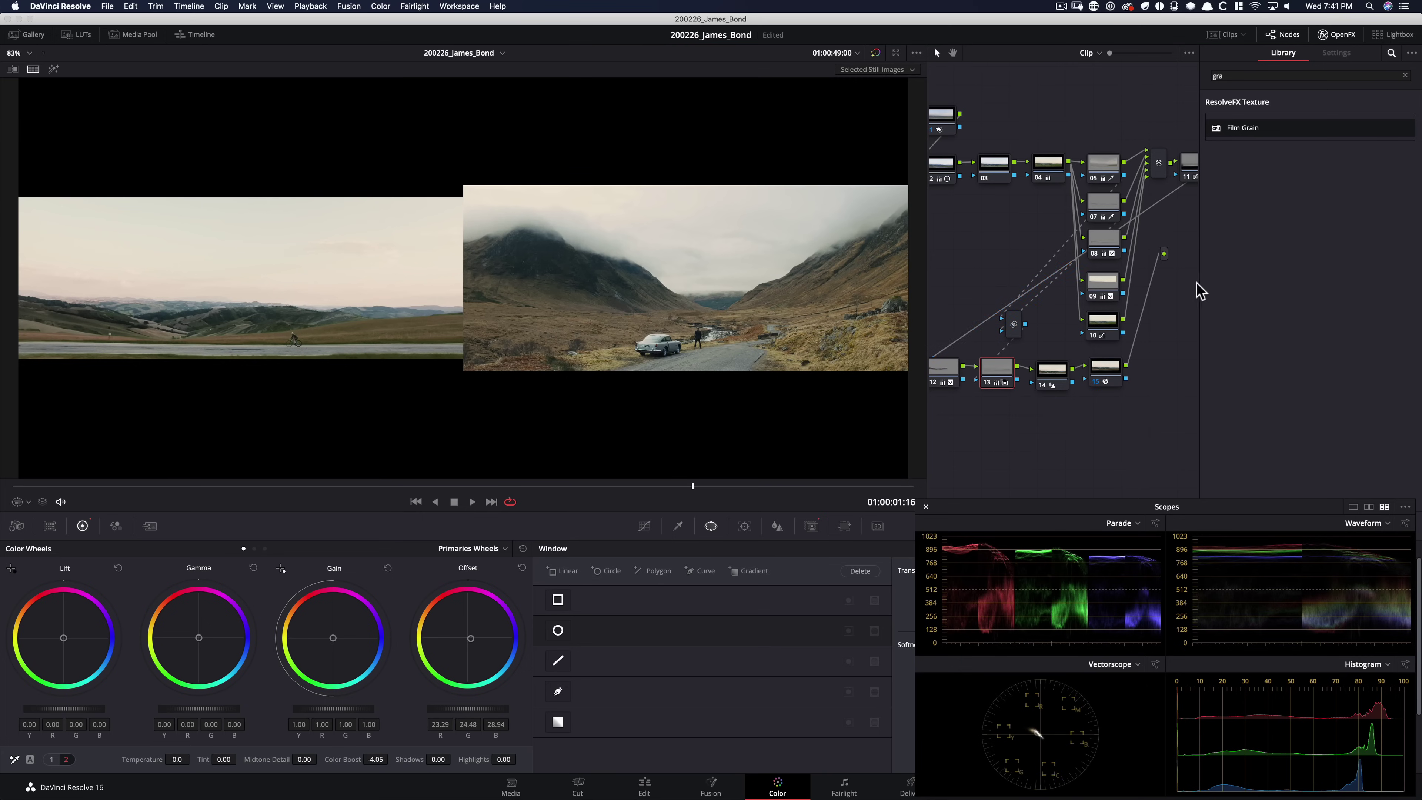
Set node 09's saturation to 41.93 and compare the image with the node disabled and enabled.
{"action": "left_click", "coordinate": [1106, 284]}
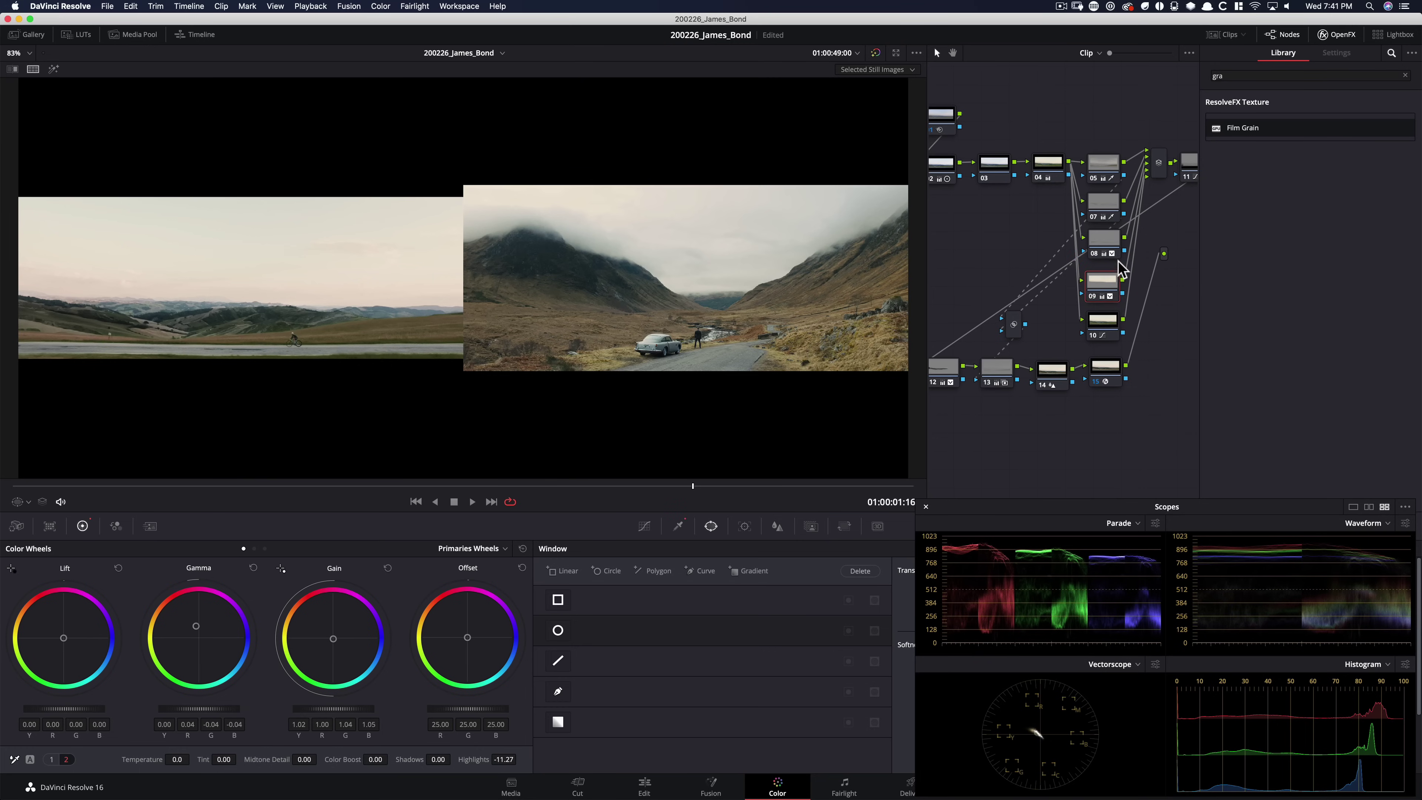
{"action": "key", "text": "alt+c"}
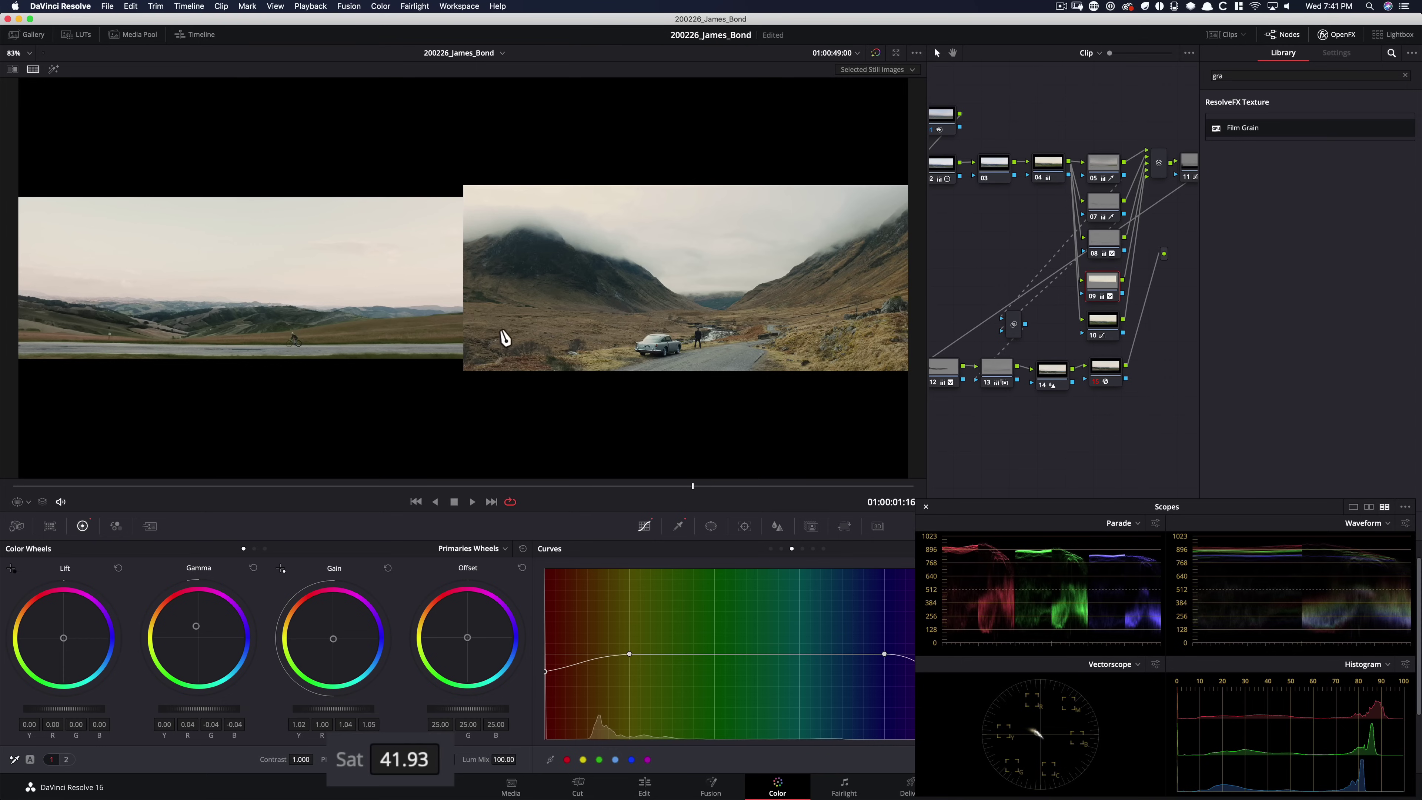
{"action": "key", "text": "super"}
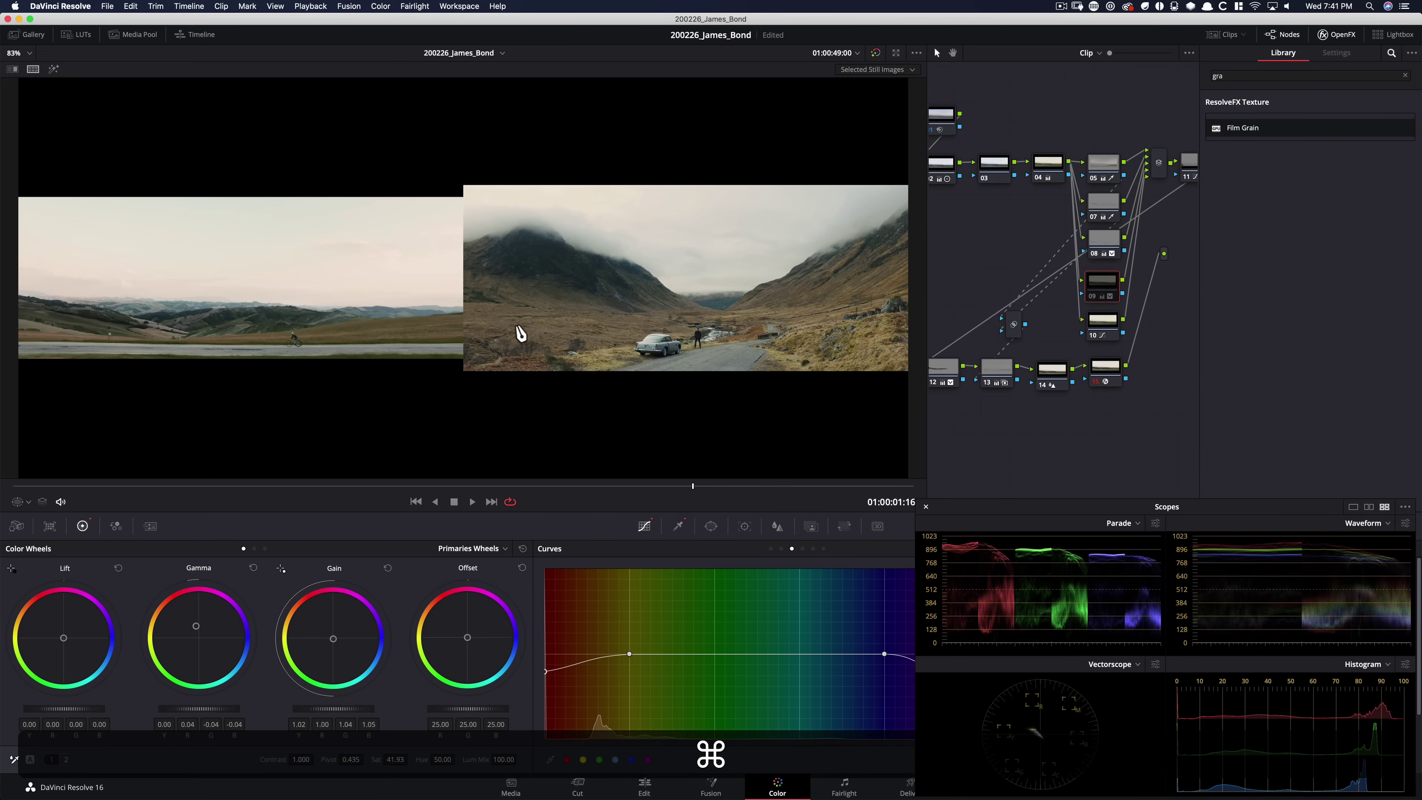
{"action": "key", "text": "super+d"}
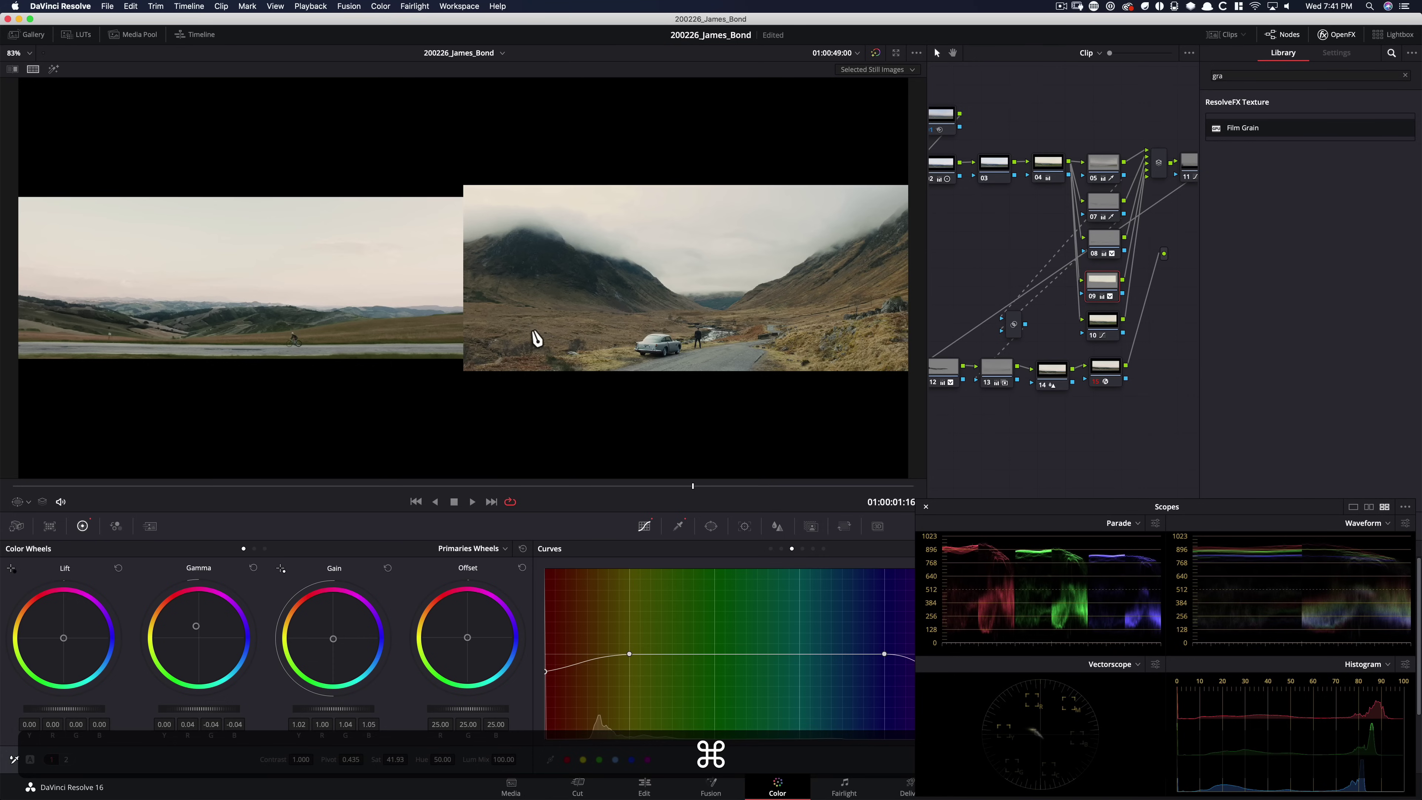
Set node 09's Gain to about 1.01 red, 1.05 green and 1.02 blue, and compare it with the node disabled and enabled.
{"action": "scroll", "coordinate": [536, 338], "scroll_direction": "up", "scroll_amount": 1}
{"action": "scroll", "coordinate": [536, 339], "scroll_direction": "up", "scroll_amount": 1}
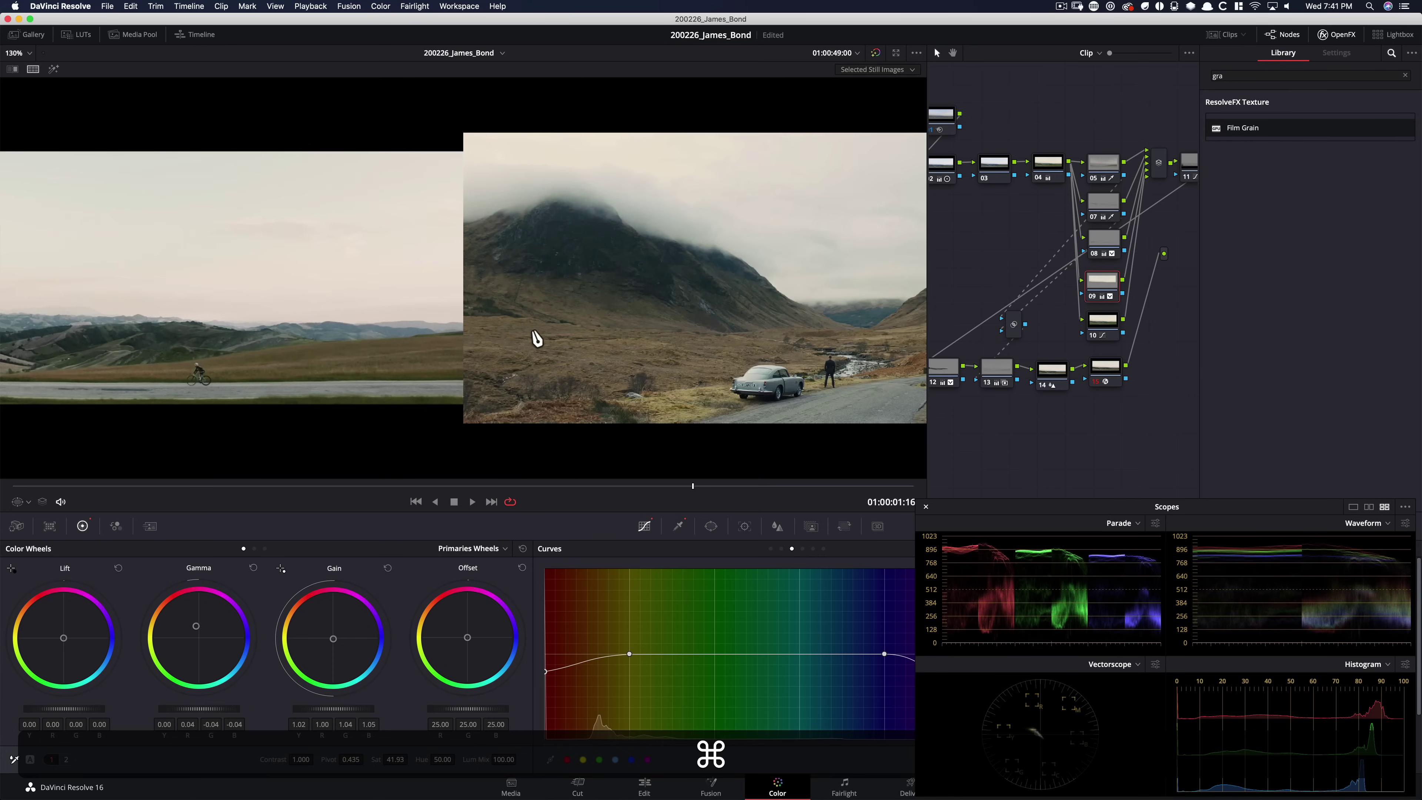
{"action": "scroll", "coordinate": [536, 338], "scroll_direction": "up", "scroll_amount": 1}
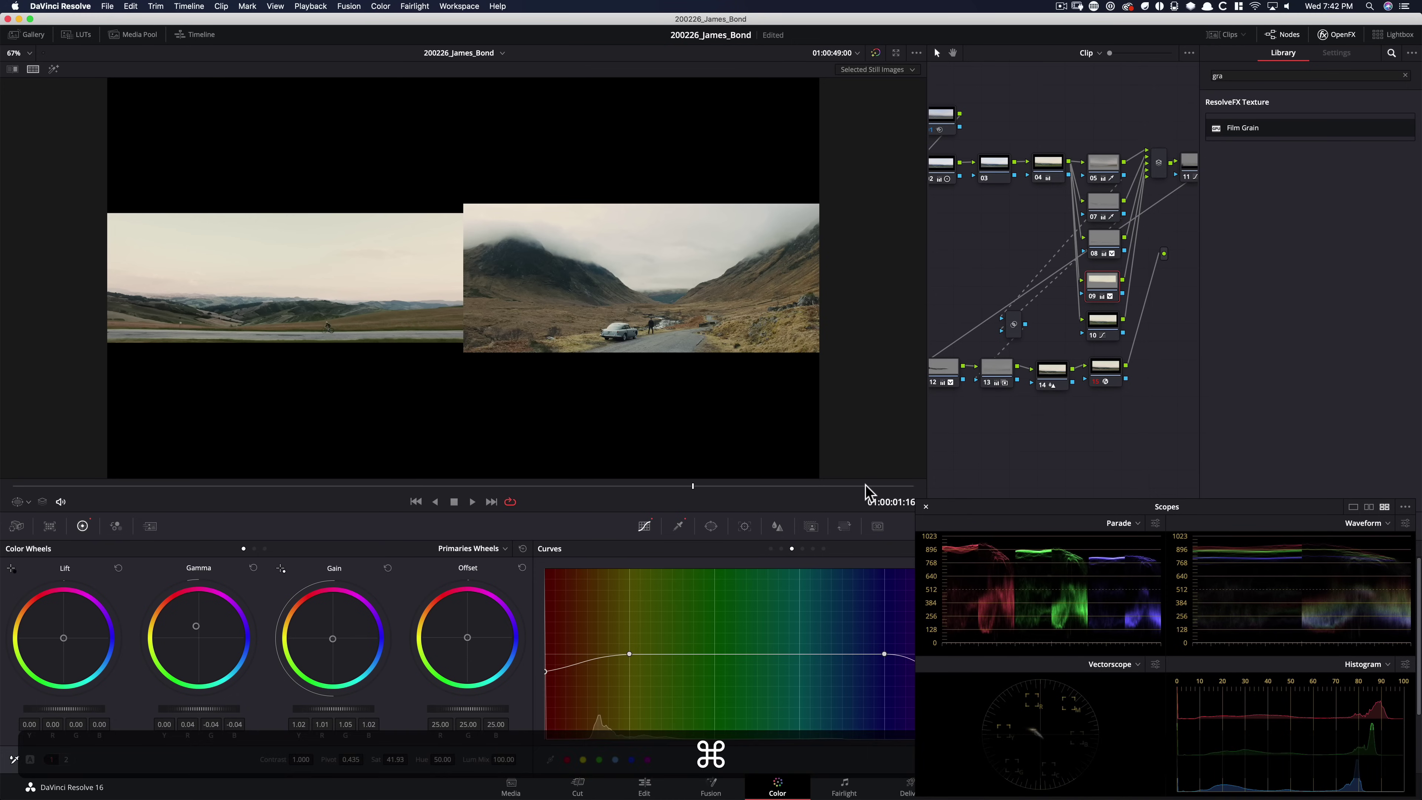
{"action": "key", "text": "super+equal"}
{"action": "key", "text": "super+equal"}
{"action": "key", "text": "super+minus"}
{"action": "key", "text": "super+d"}
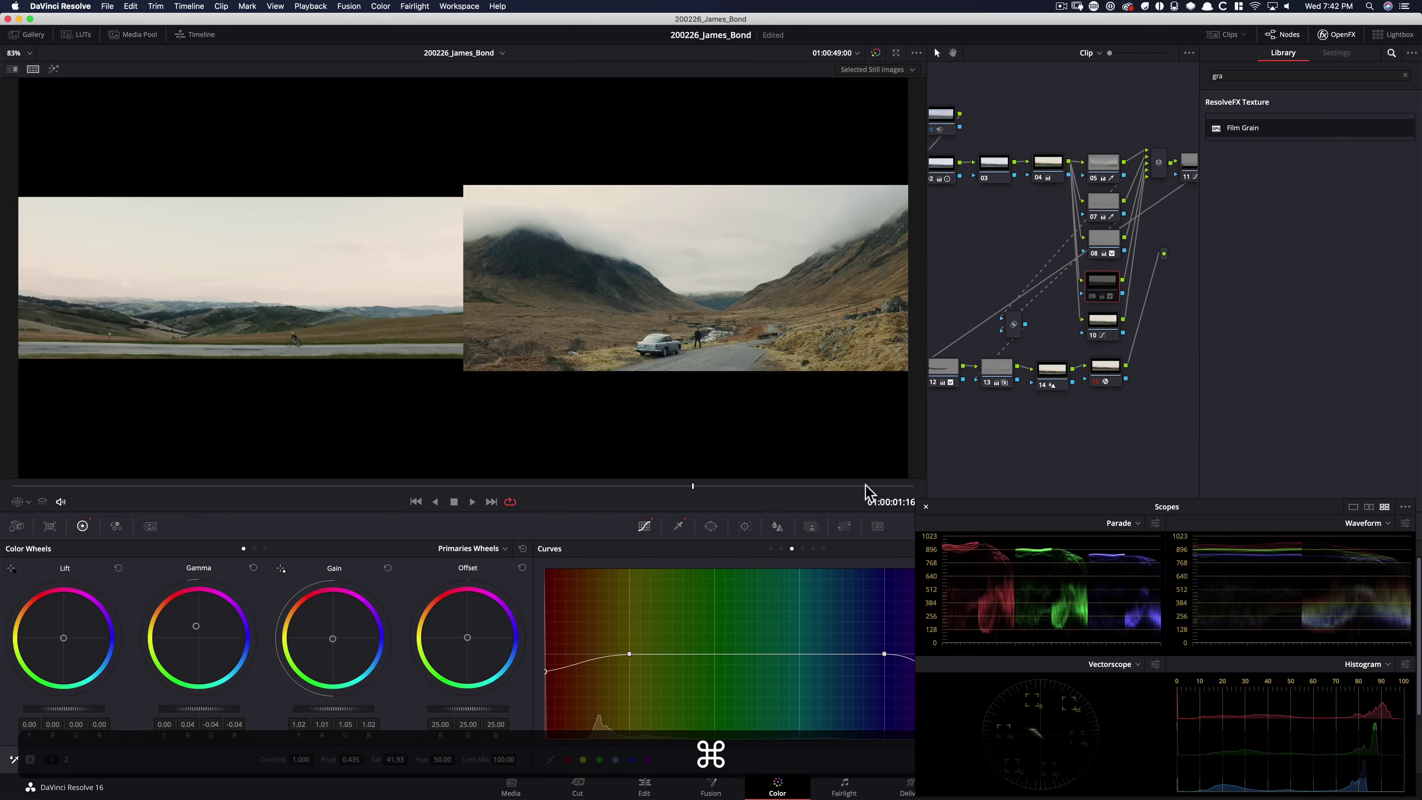
{"action": "key", "text": "super+d"}
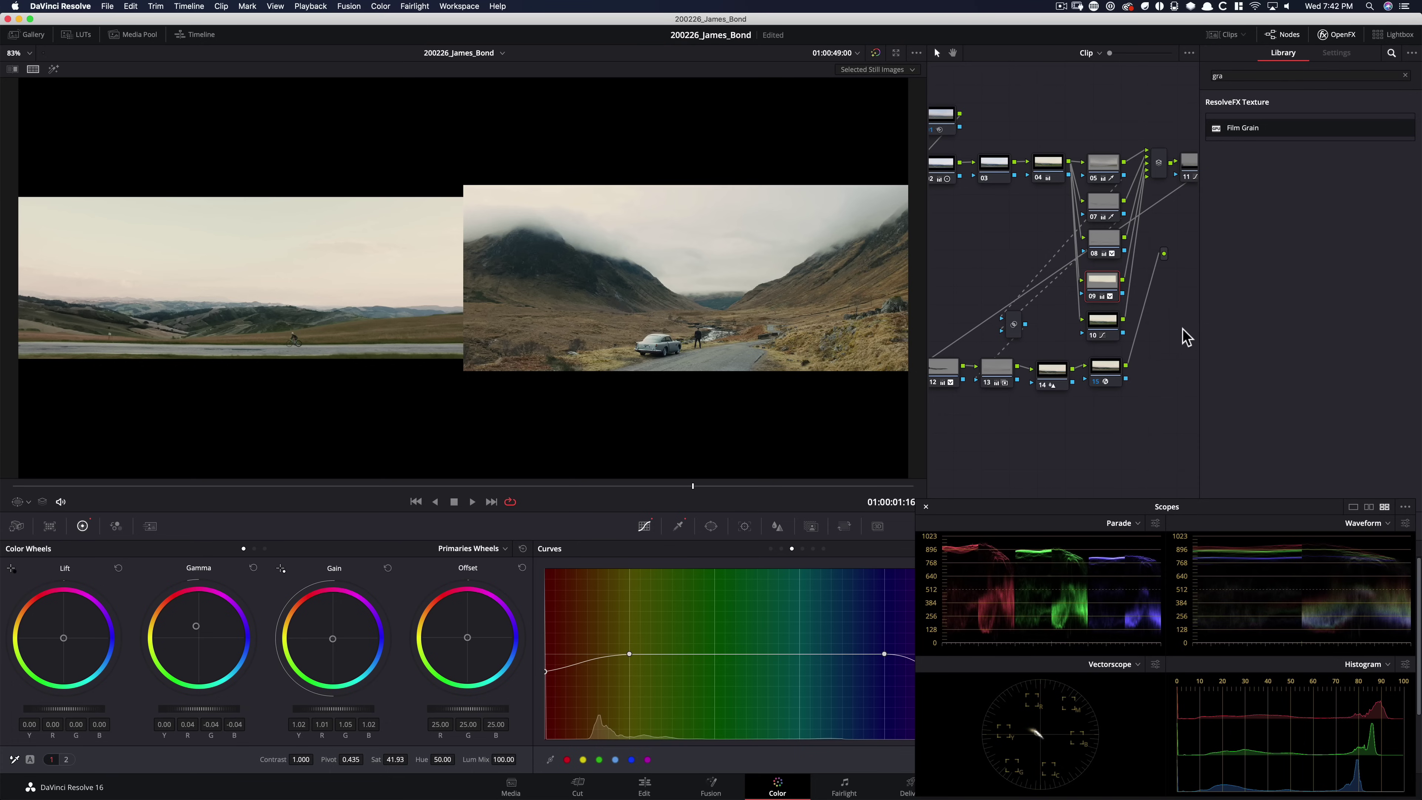
Hide the OpenFX library and disable nodes 02 through 13 and the Key Mixer, leaving nodes 01, 14 and 15 enabled.
{"action": "left_click", "coordinate": [1338, 35]}
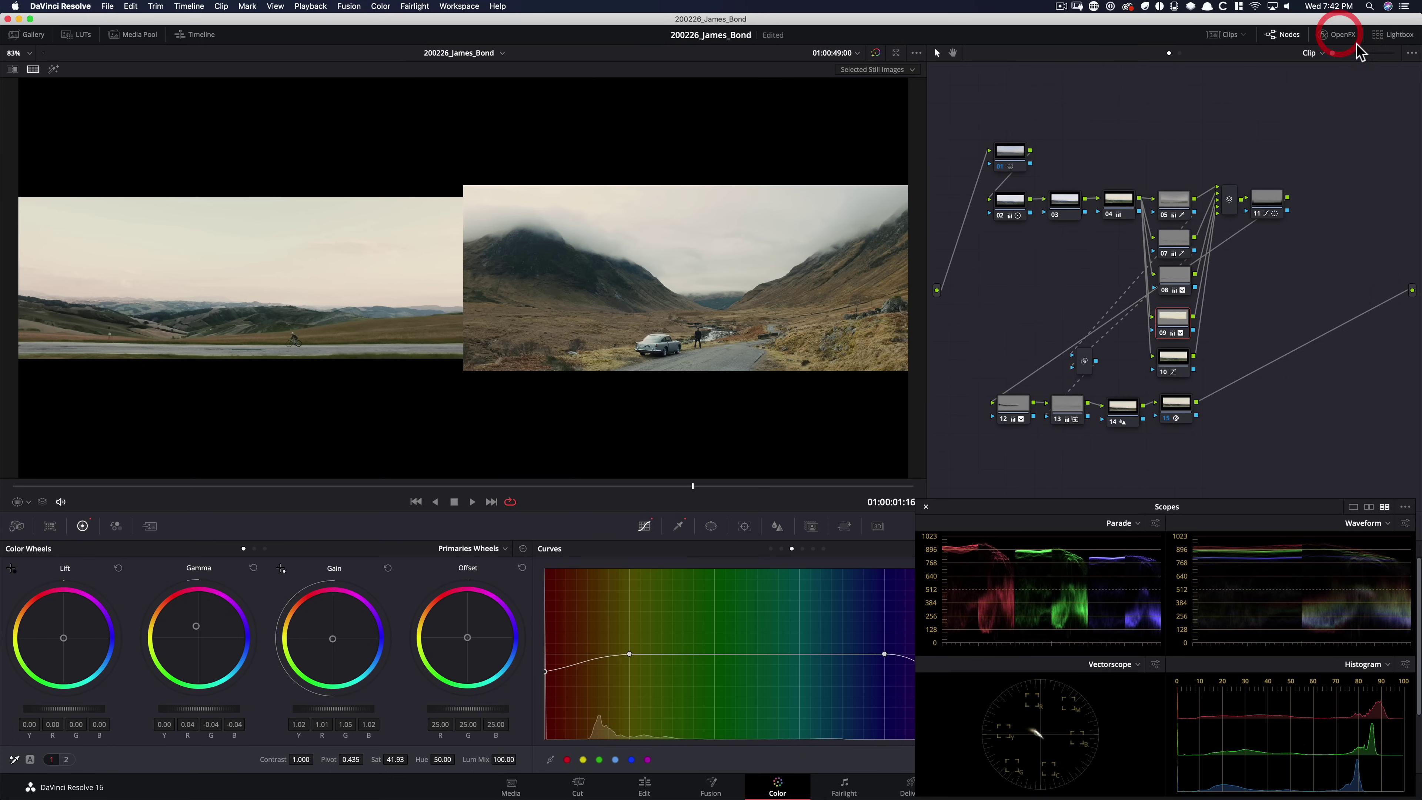
{"action": "left_click_drag", "start_coordinate": [1349, 189], "coordinate": [975, 382]}
{"action": "key", "text": "super+d"}
{"action": "left_click", "coordinate": [995, 318]}
{"action": "left_click", "coordinate": [1014, 410]}
{"action": "left_click_drag", "start_coordinate": [962, 394], "coordinate": [1069, 435]}
{"action": "key", "text": "super+d"}
{"action": "left_click", "coordinate": [1184, 451]}
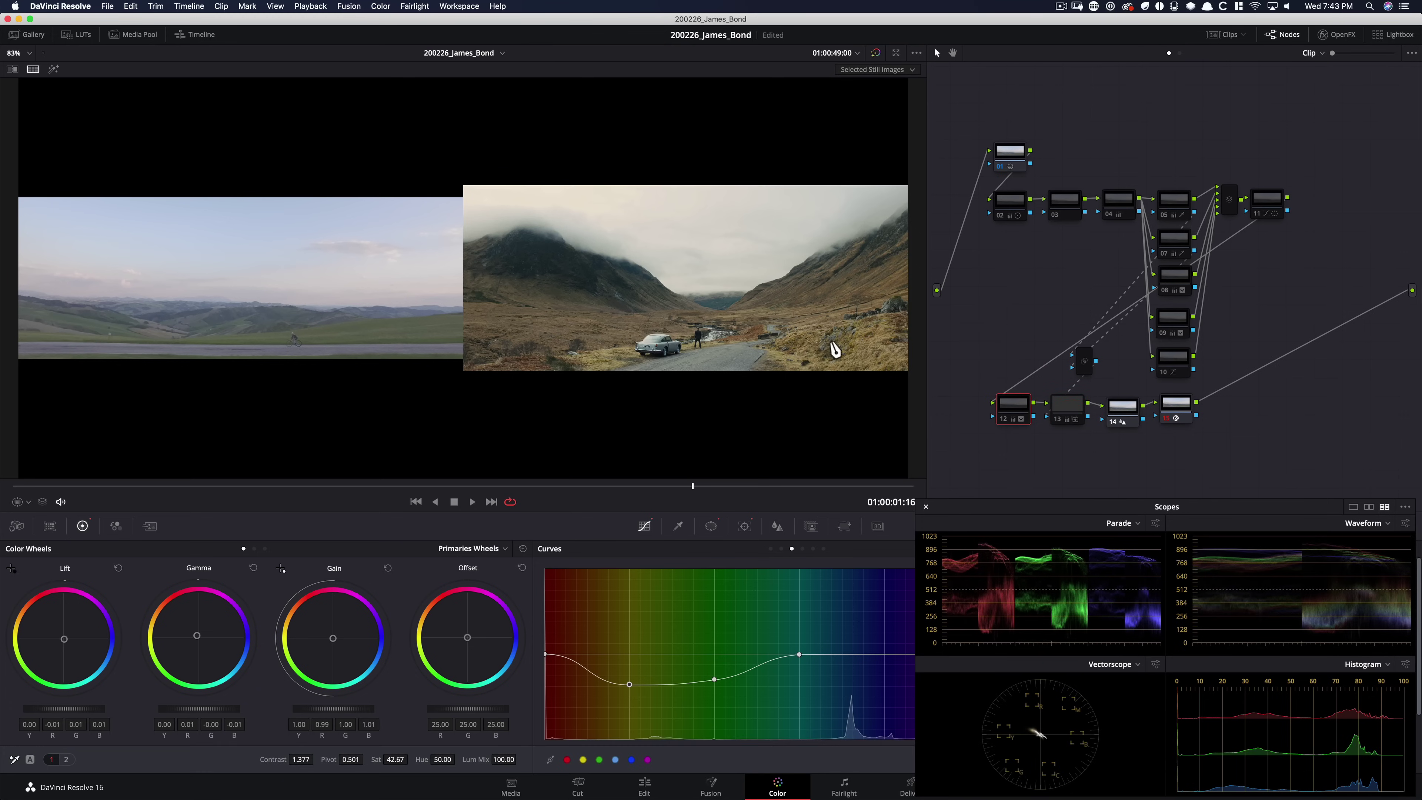
Widen the viewer and re-enable nodes 02 and 04, comparing the image with node 04 off and on.
{"action": "left_click_drag", "start_coordinate": [929, 143], "coordinate": [1060, 149]}
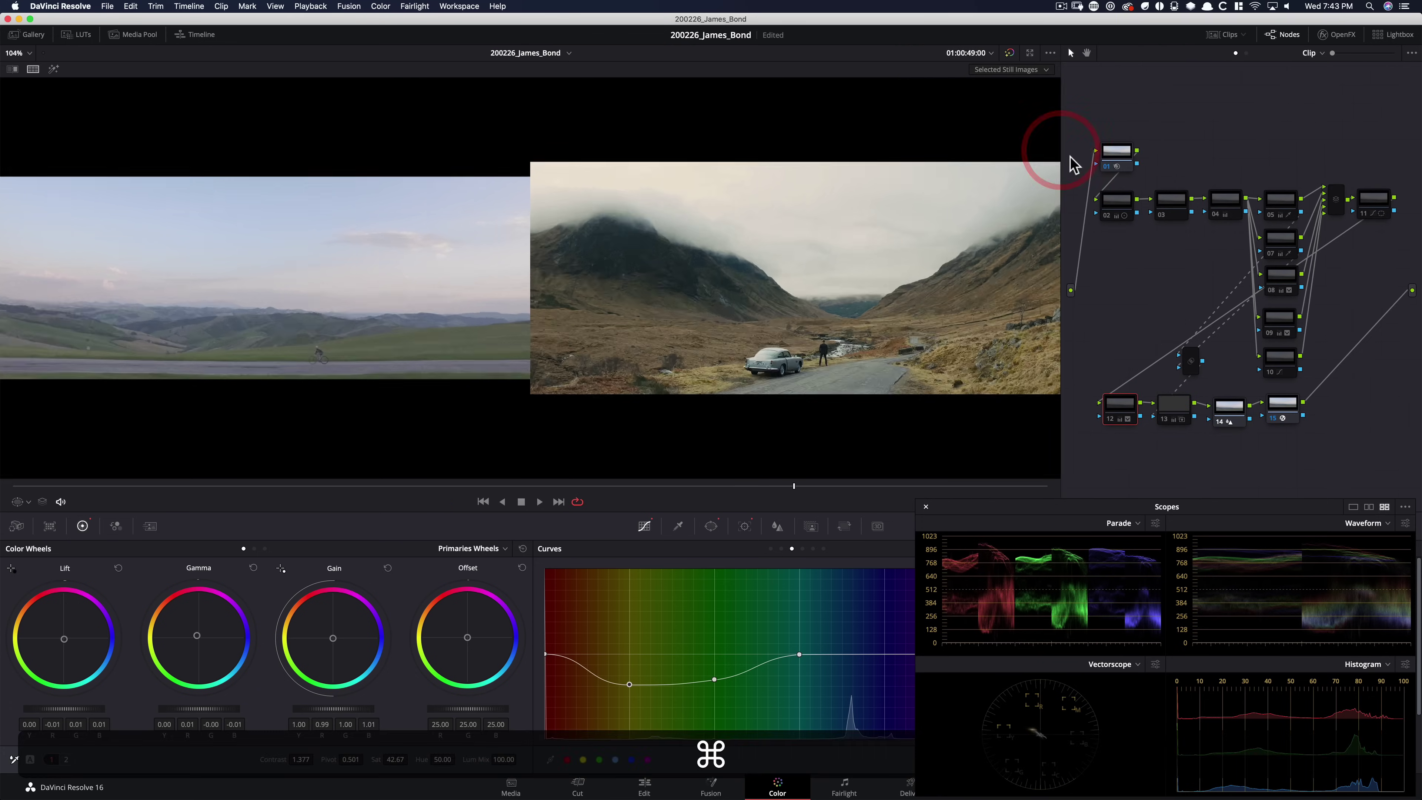
{"action": "left_click", "coordinate": [1126, 214]}
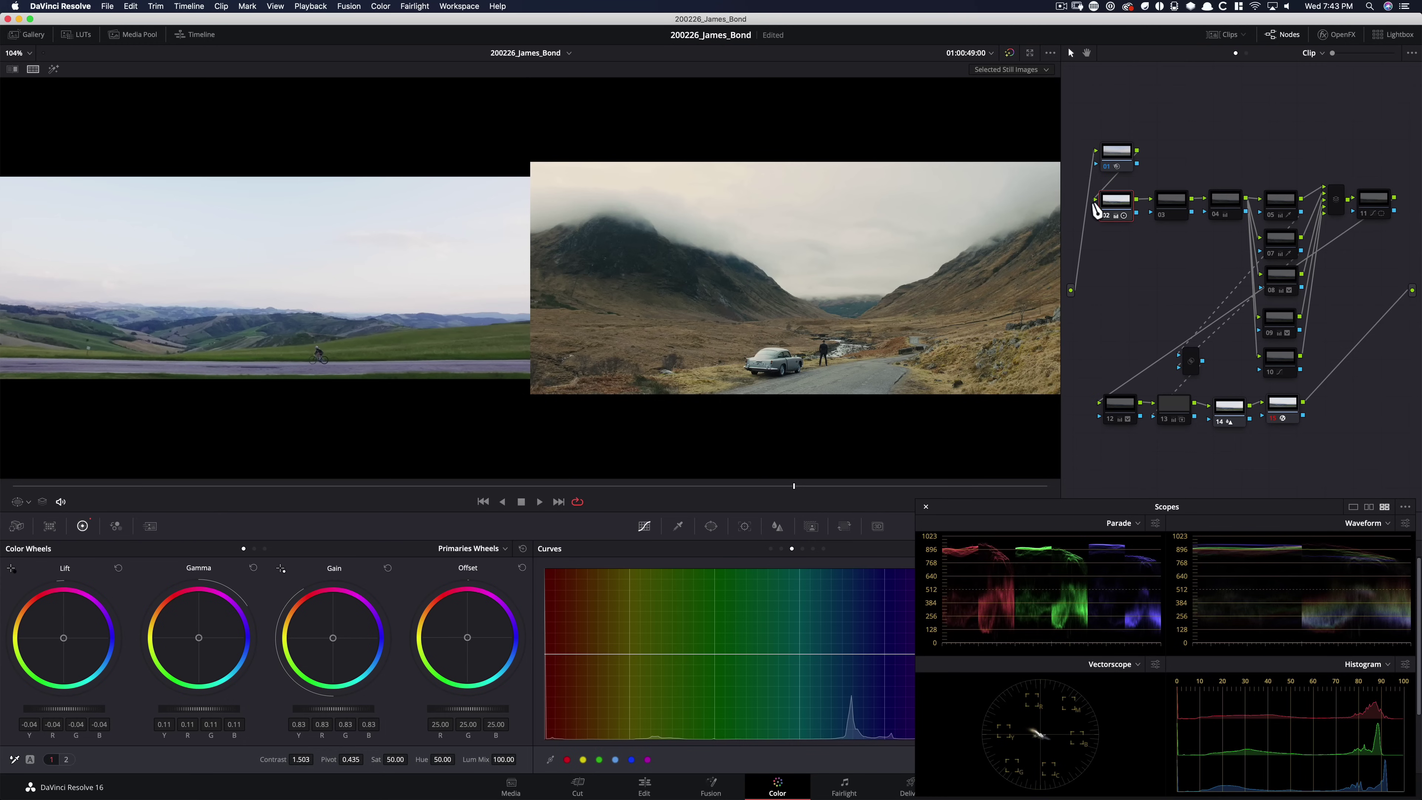
{"action": "left_click", "coordinate": [1217, 207]}
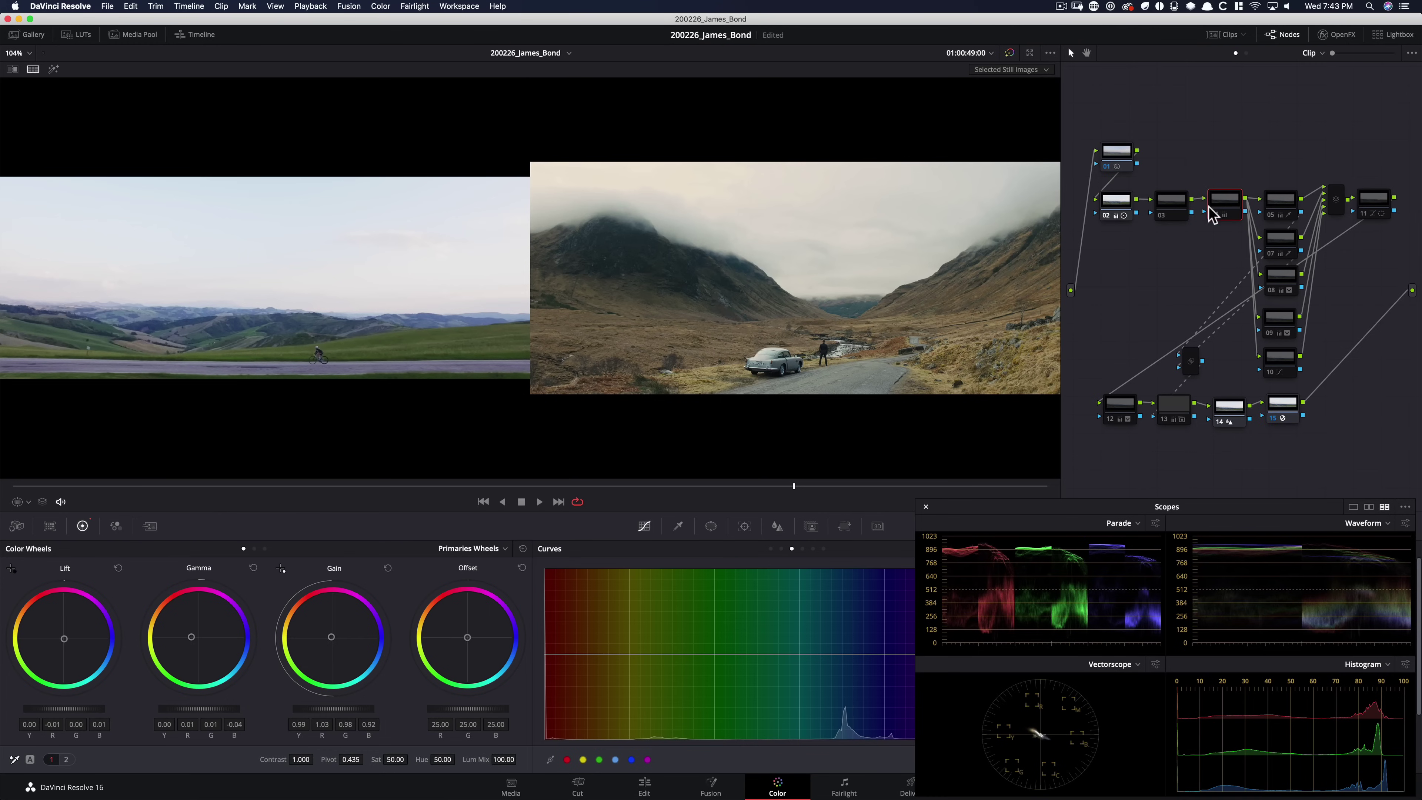
{"action": "key", "text": "super+d"}
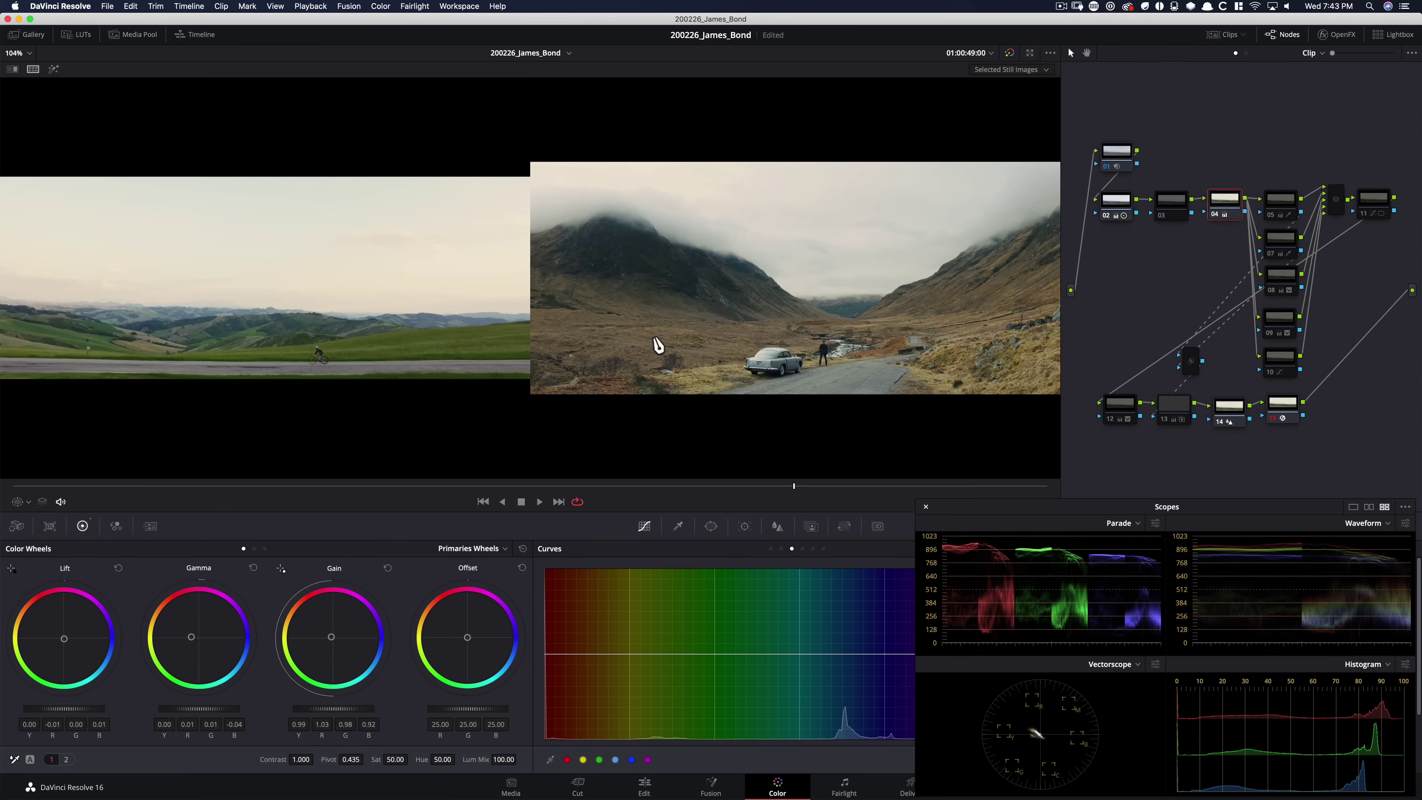
{"action": "key", "text": "super+d"}
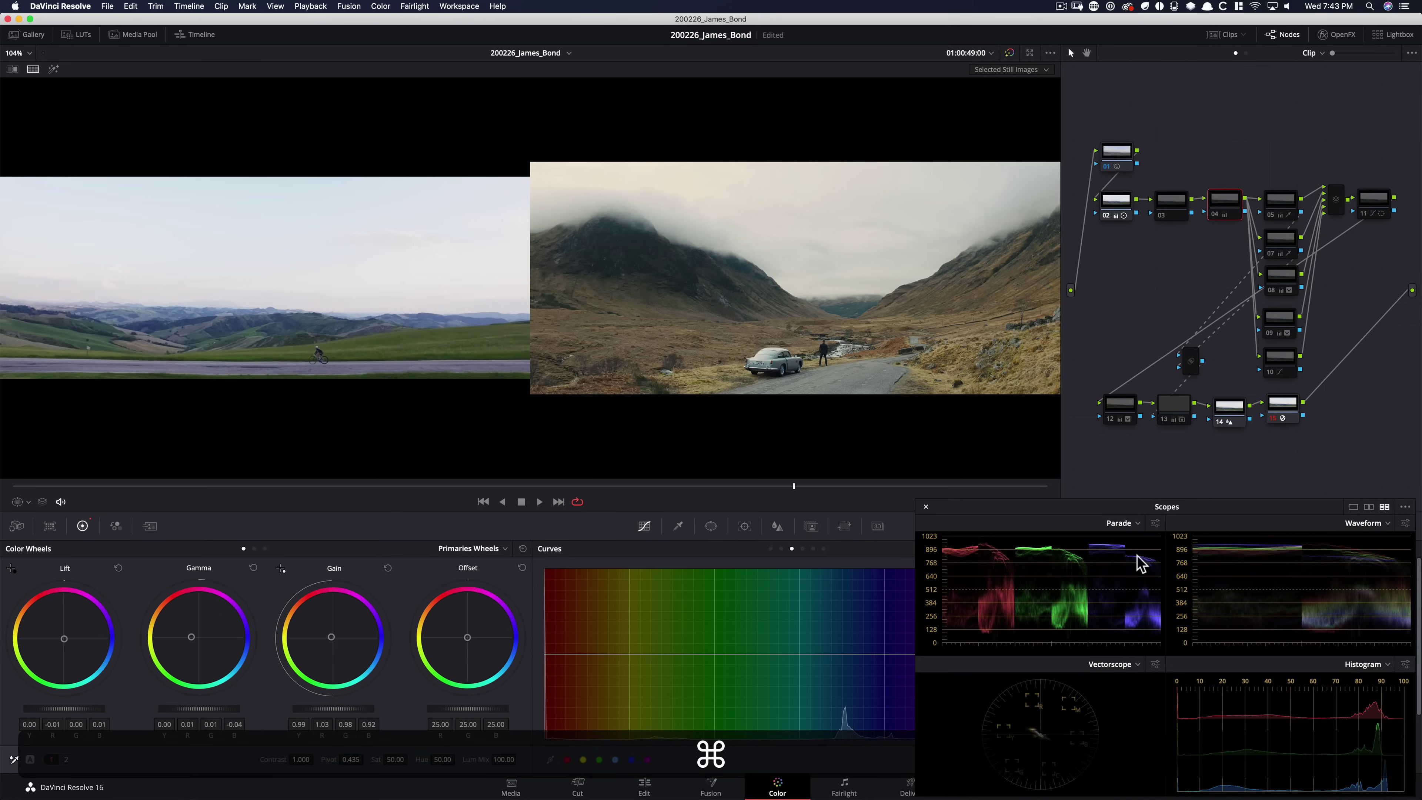
{"action": "key", "text": "super+d"}
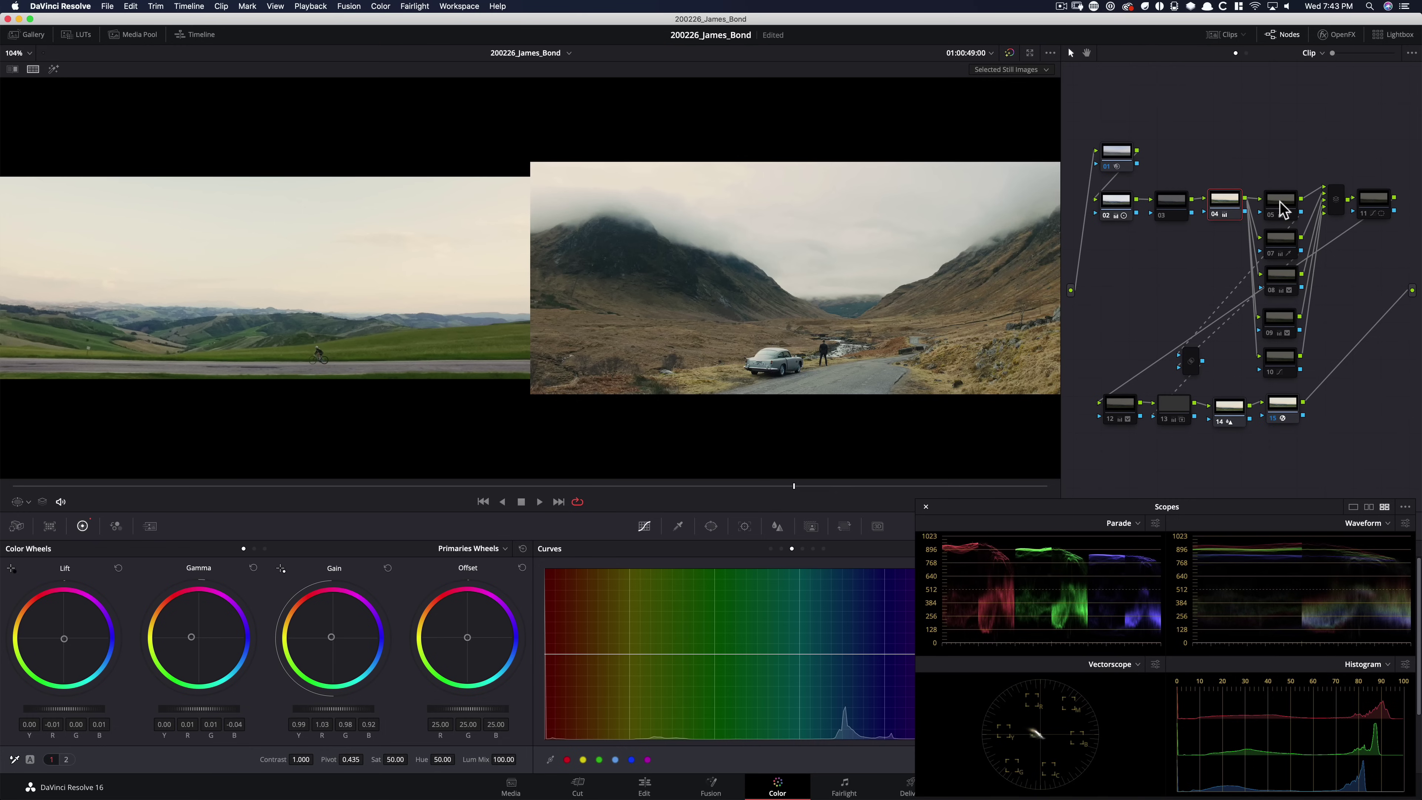
Re-enable nodes 05 and 07 one at a time to review their effect on the grass against the reference.
{"action": "left_click", "coordinate": [1287, 212]}
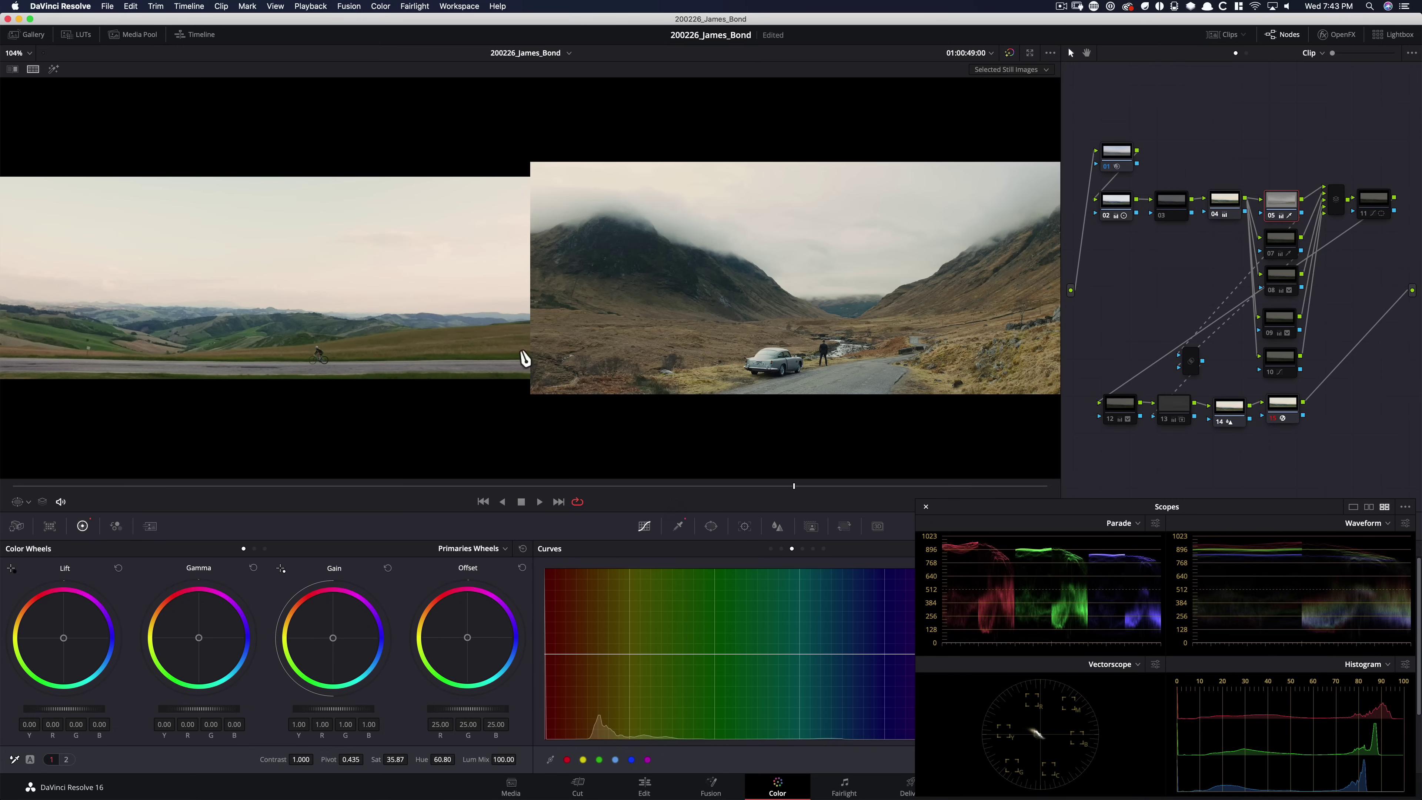
{"action": "key", "text": "super+d"}
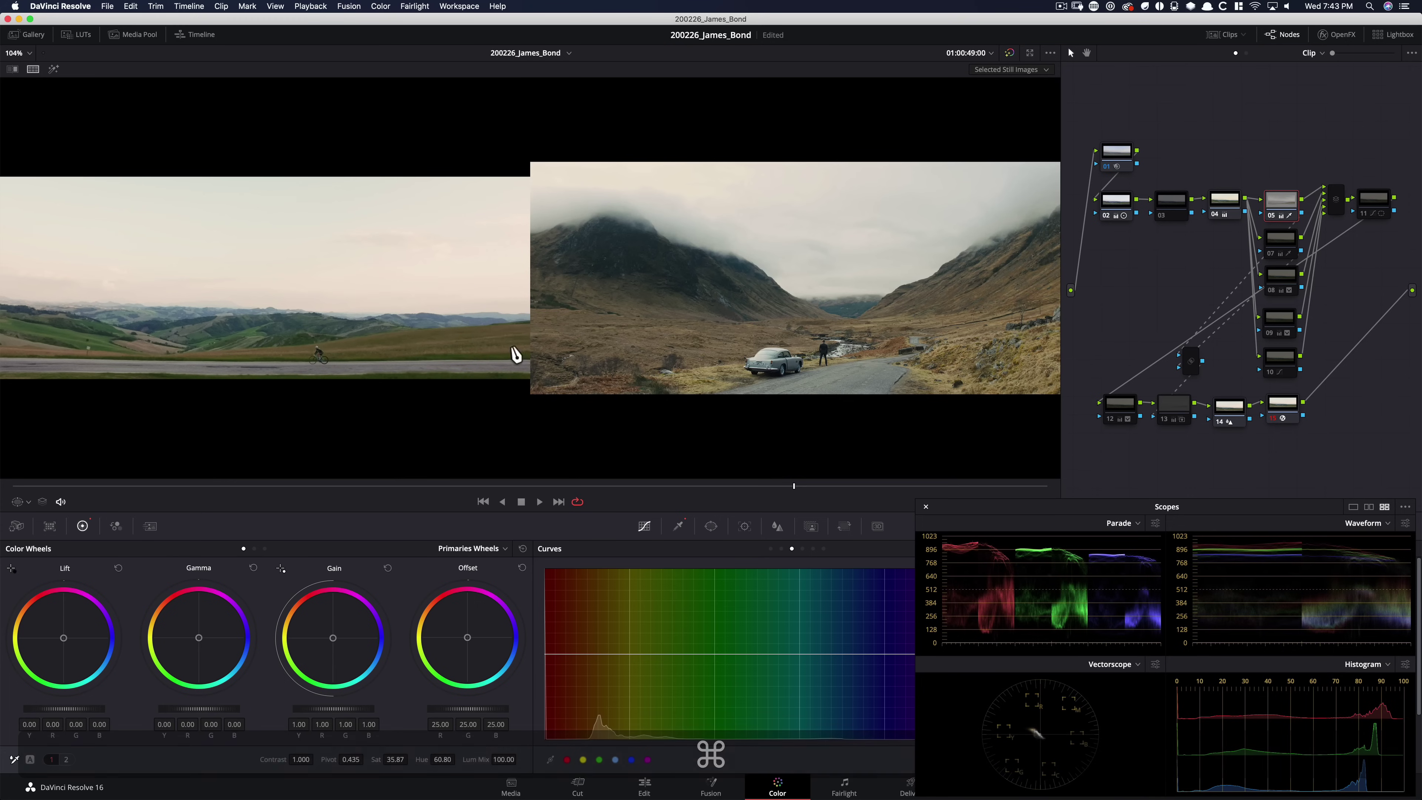
{"action": "left_click", "coordinate": [1283, 242]}
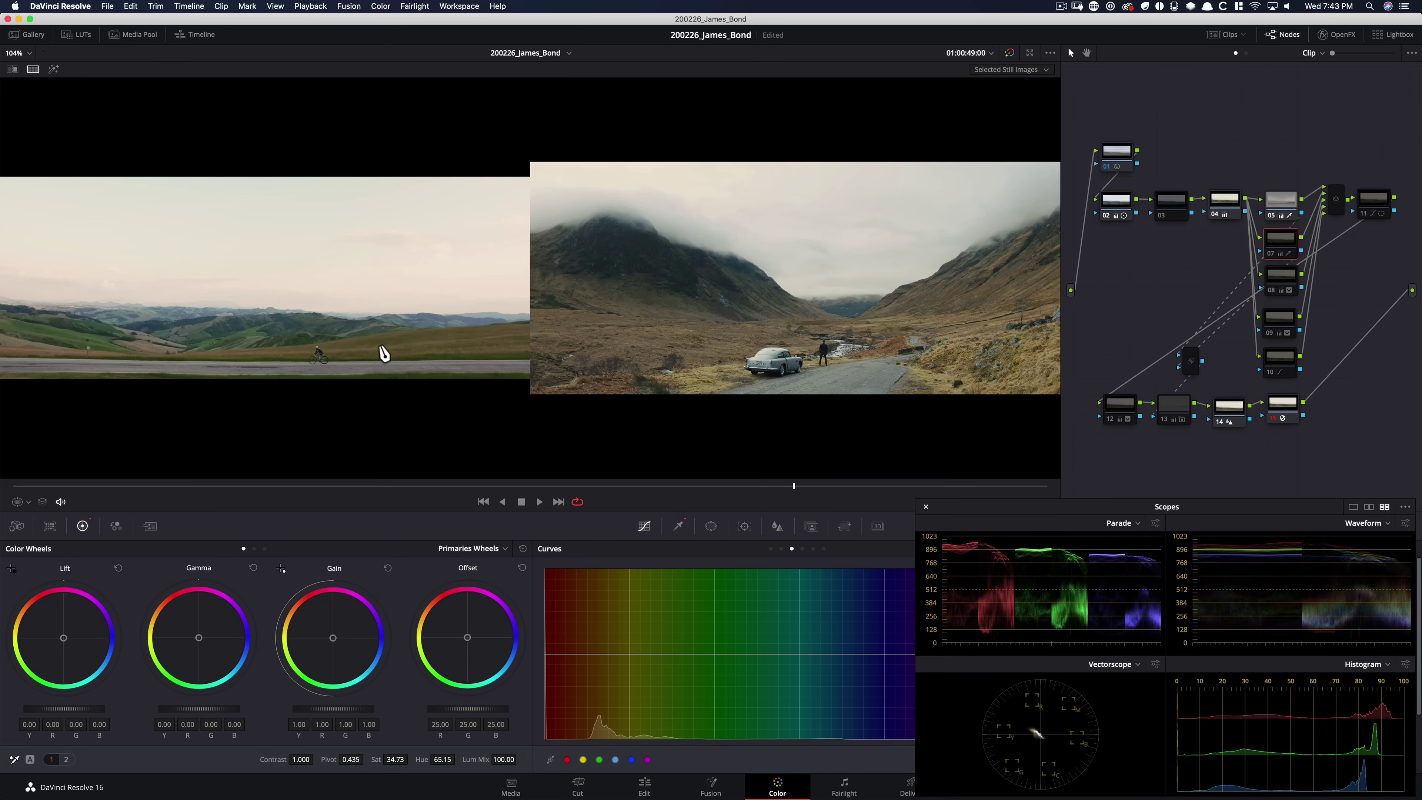
{"action": "key", "text": "super+d"}
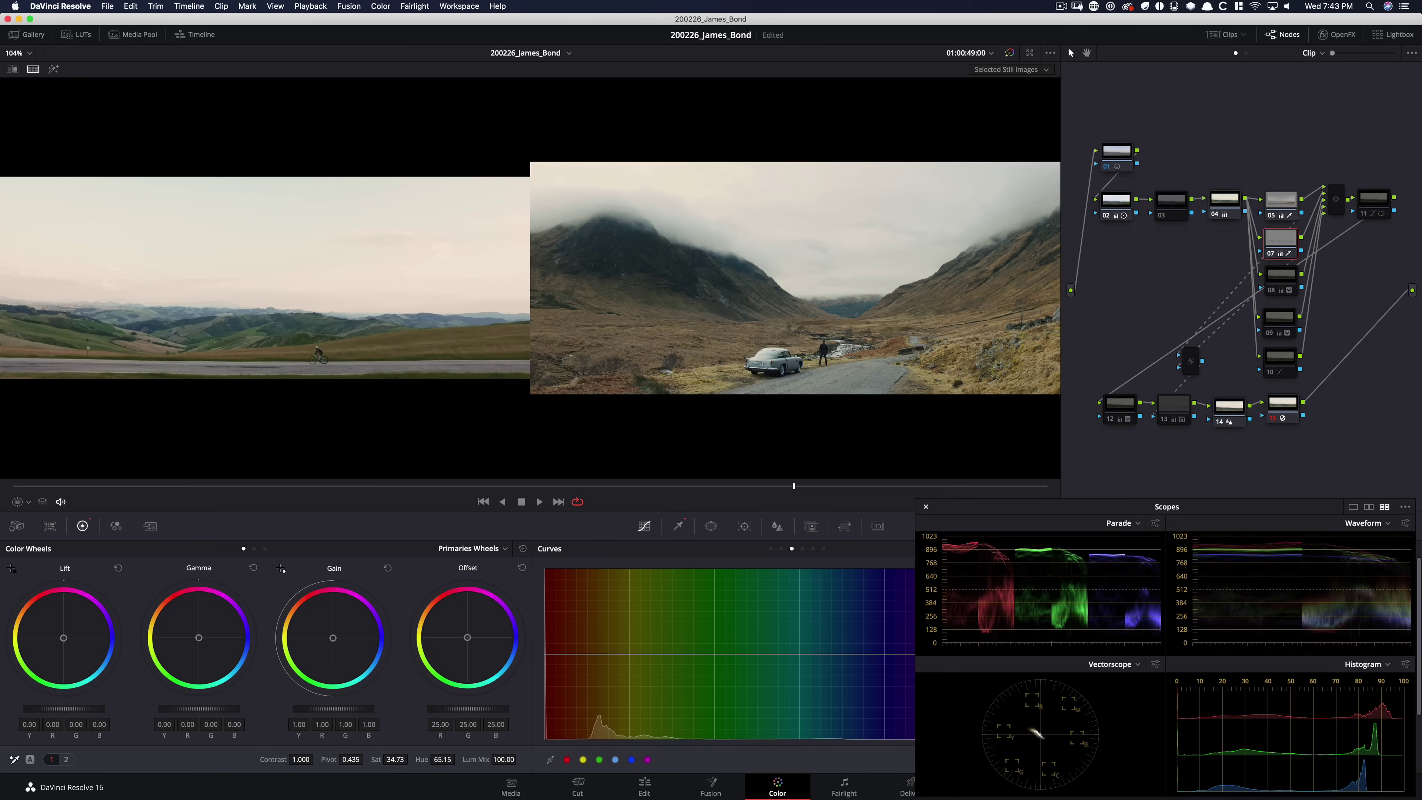
Re-enable nodes 08 and 09 one at a time, reviewing each one's effect on the image.
{"action": "left_click", "coordinate": [1282, 287]}
{"action": "key", "text": "super+d"}
{"action": "key", "text": "super+d"}
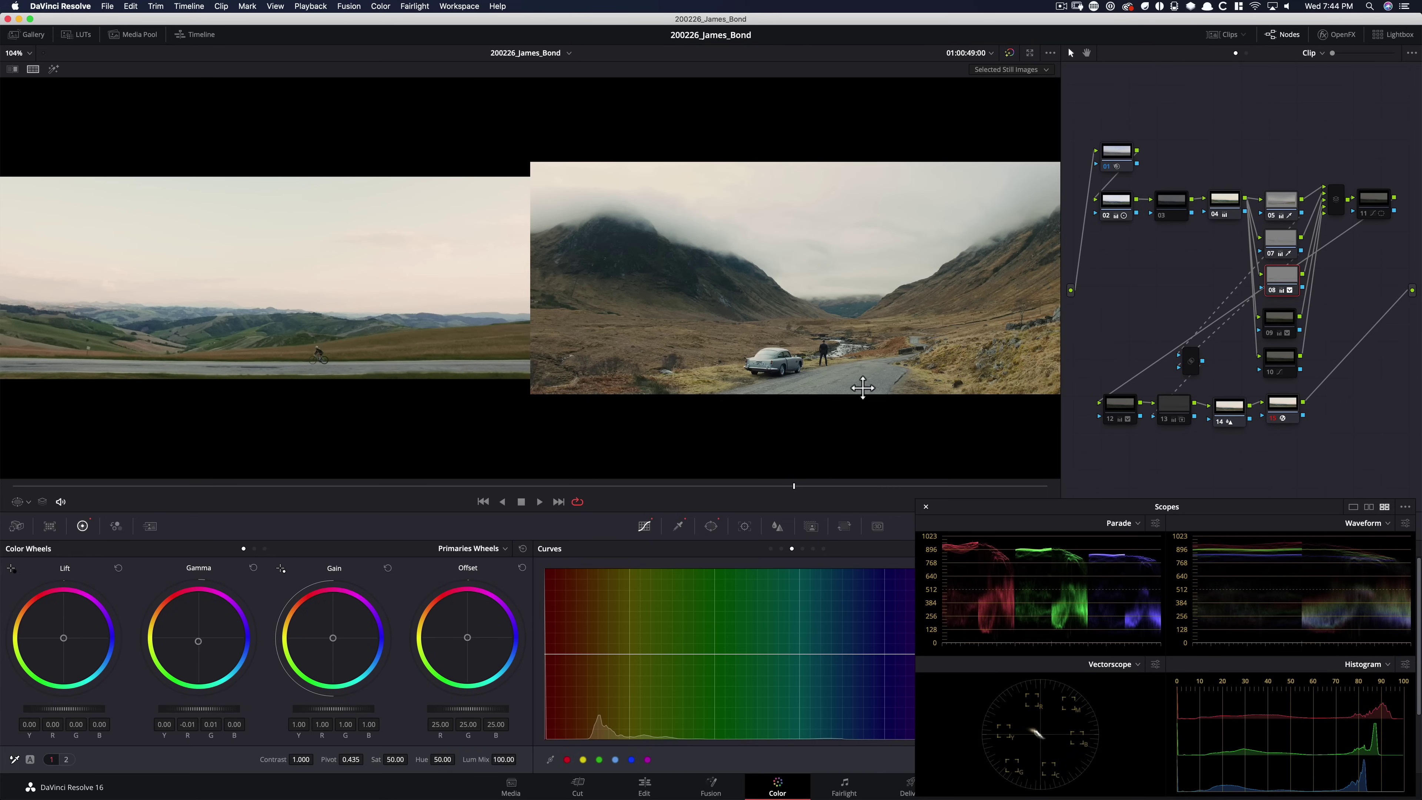
{"action": "left_click", "coordinate": [1279, 318]}
{"action": "key", "text": "super+d"}
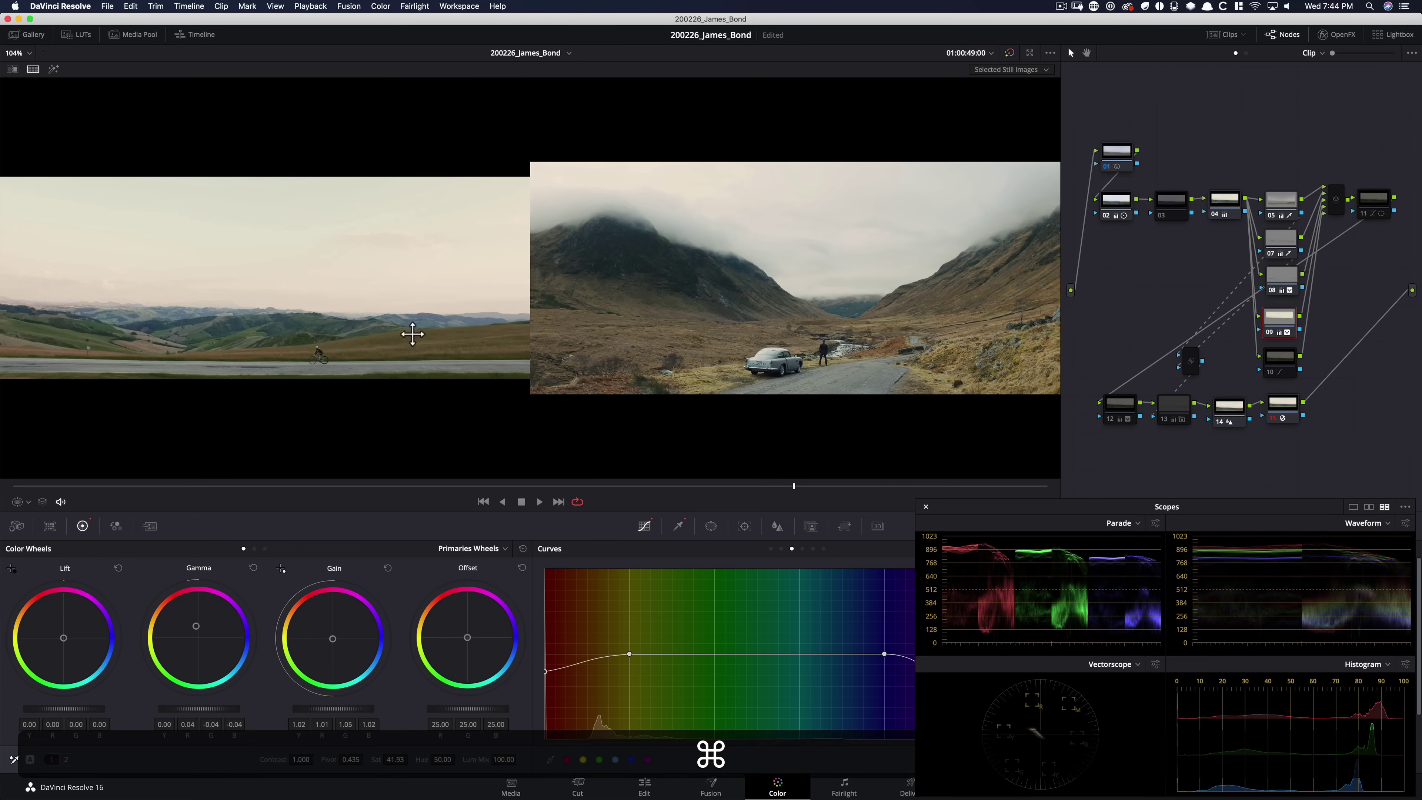
Re-enable nodes 11 and 12 one at a time for review, leaving node 10 disabled.
{"action": "key", "text": "super+d"}
{"action": "key", "text": "super+d"}
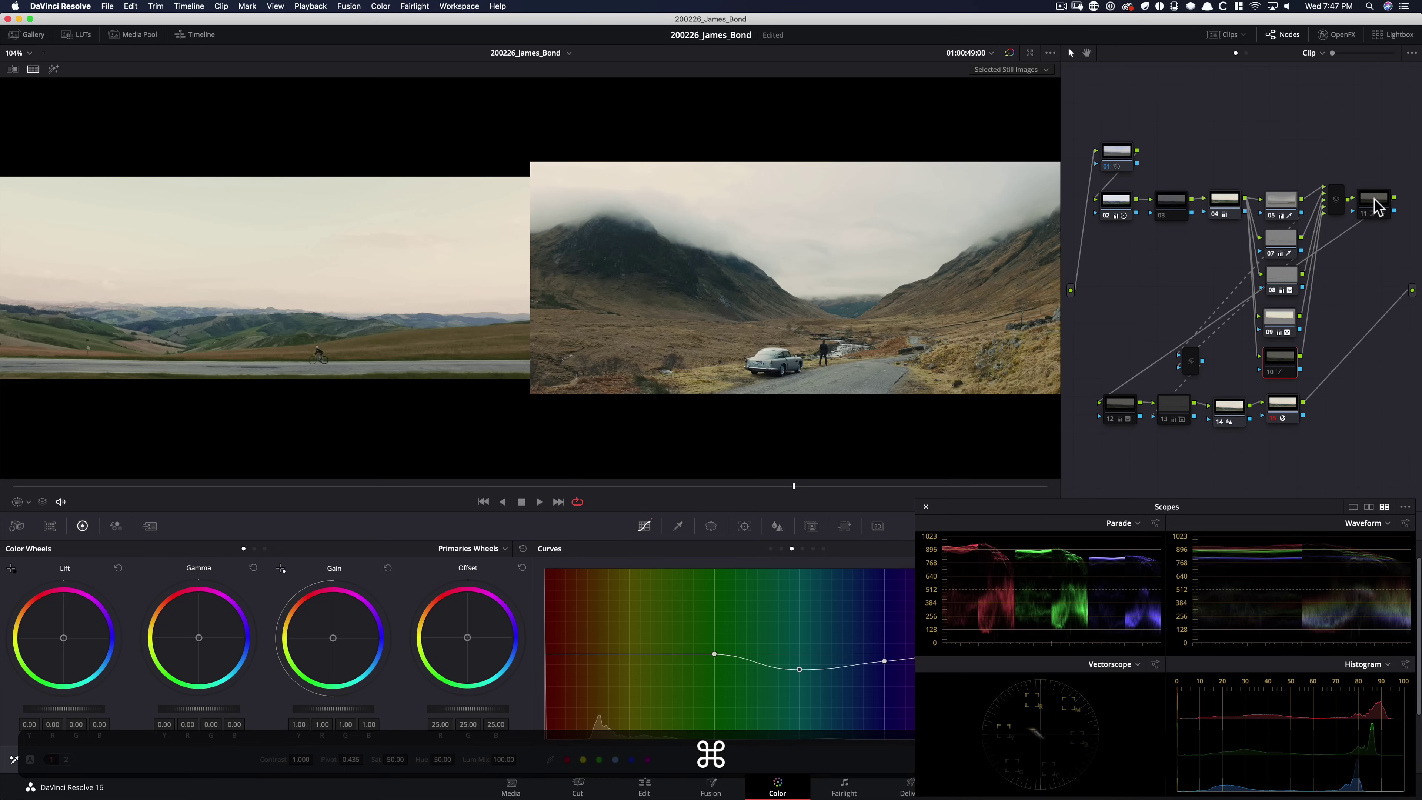
{"action": "left_click", "coordinate": [1375, 205]}
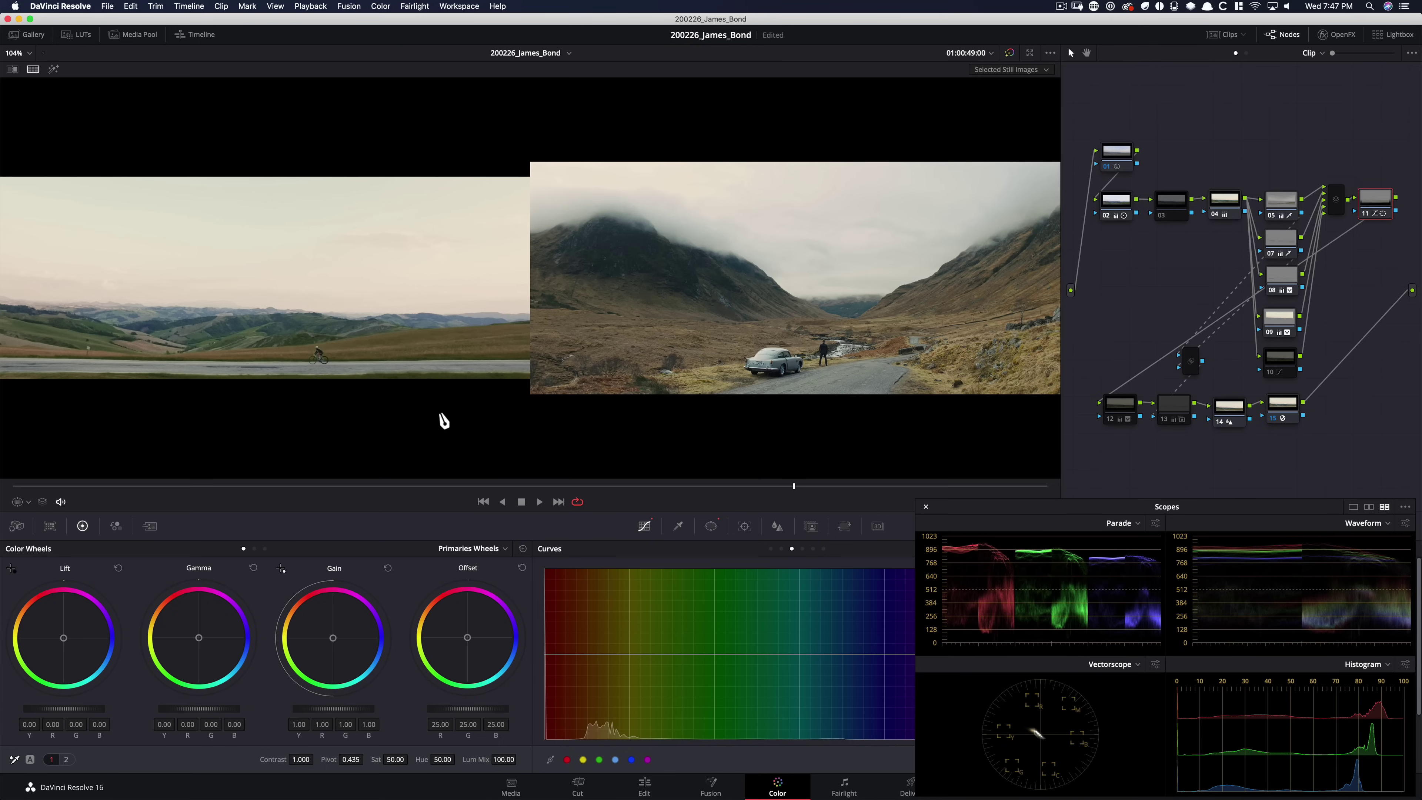
{"action": "left_click", "coordinate": [1116, 412]}
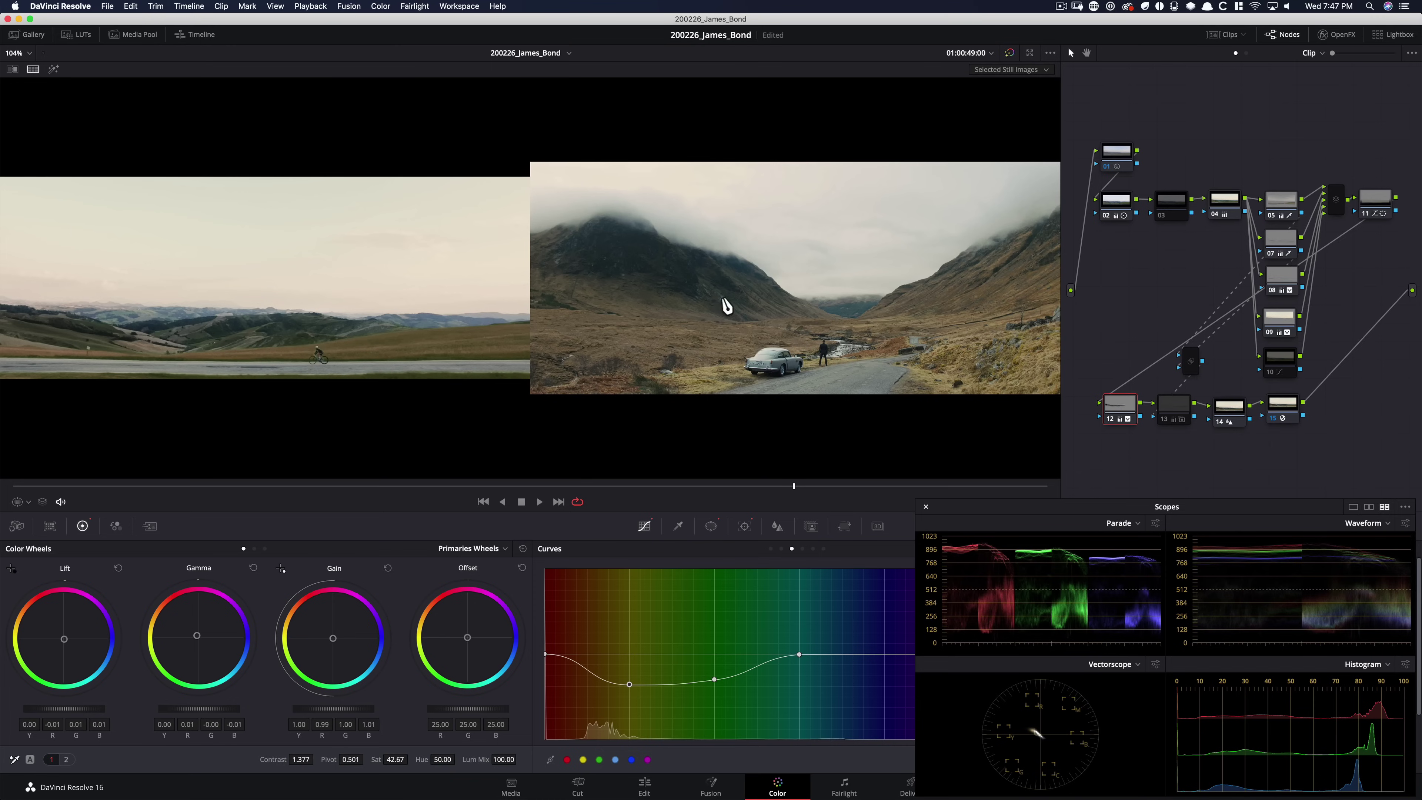
Re-enable node 10 to review its effect on the image against the reference.
{"action": "key", "text": "super+d"}
{"action": "key", "text": "super"}
{"action": "left_click", "coordinate": [1275, 363]}
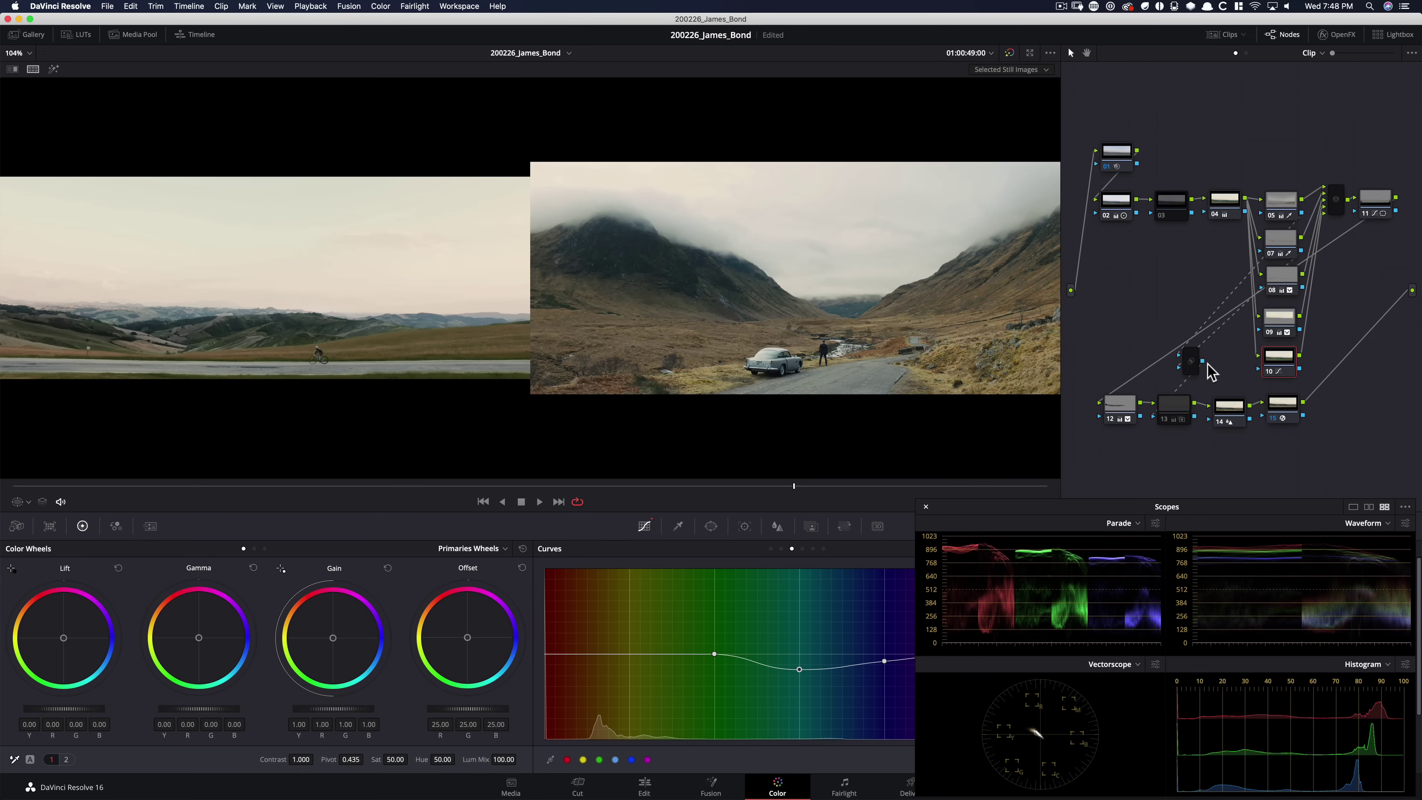
Re-enable the key mixer feeding node 13 and node 13 itself, comparing the image with the node off and on.
{"action": "left_click", "coordinate": [1174, 408]}
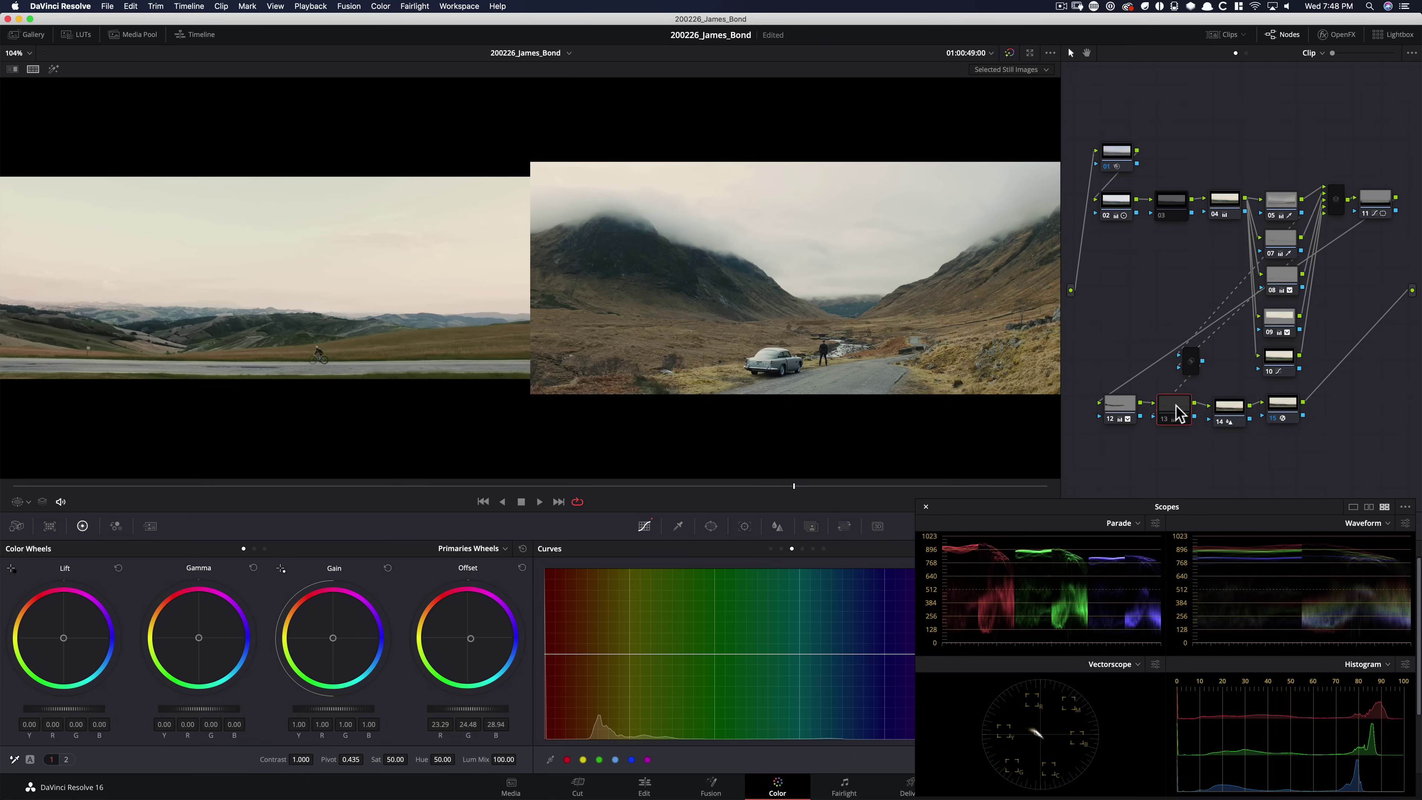
{"action": "left_click", "coordinate": [1190, 362]}
{"action": "left_click", "coordinate": [1175, 412]}
{"action": "key", "text": "super+d"}
{"action": "key", "text": "super+d"}
{"action": "key", "text": "super+d"}
{"action": "key", "text": "super+d"}
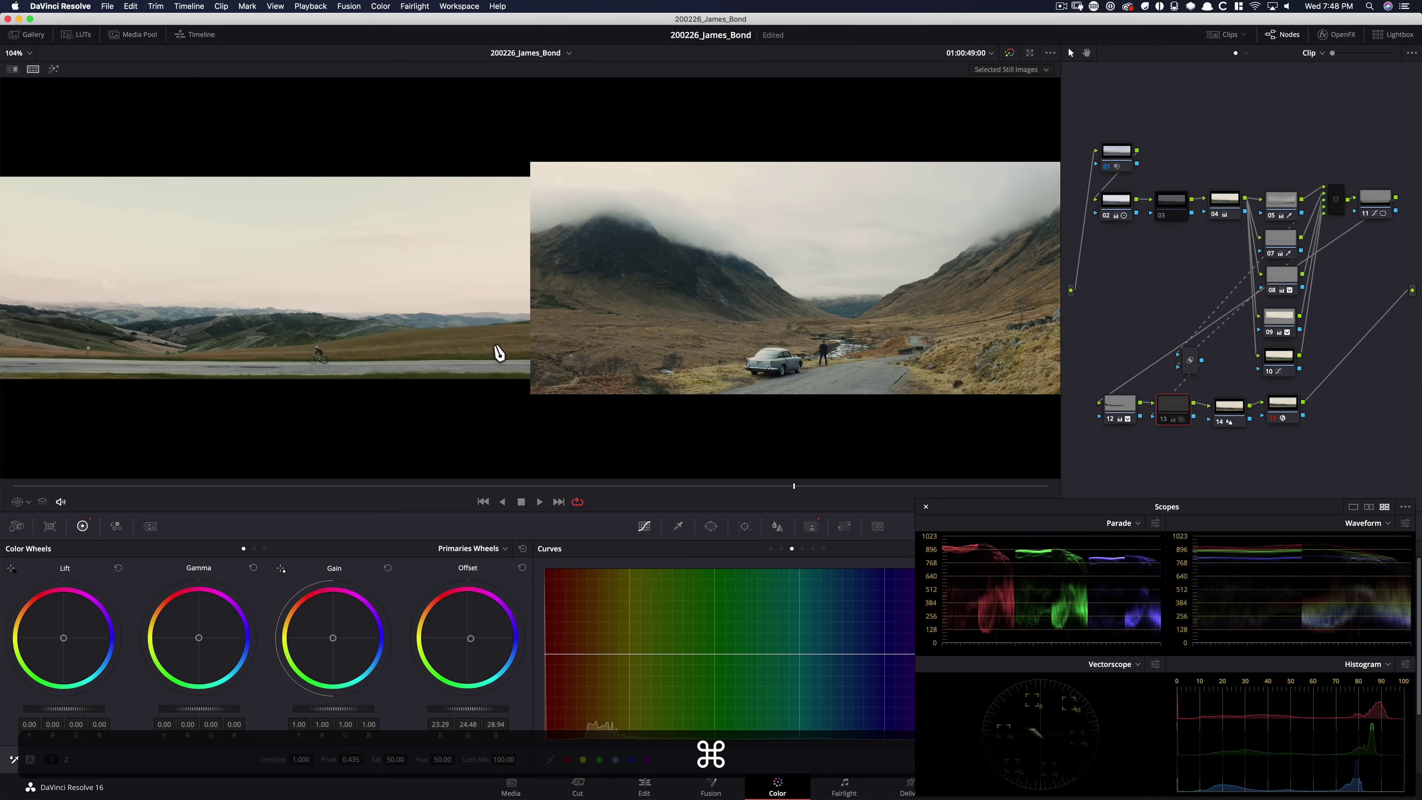
{"action": "key", "text": "super+d"}
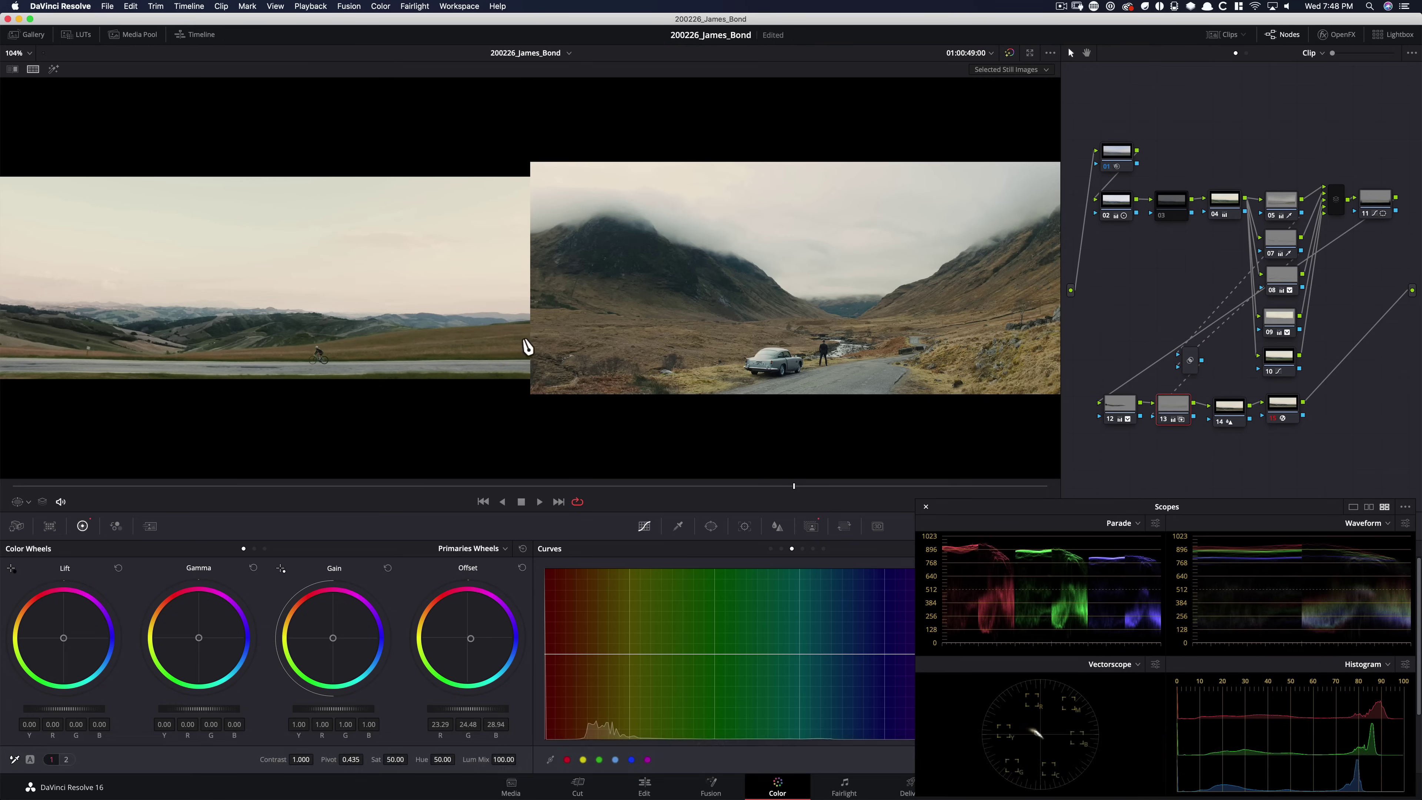
Toggle node 13 off and on several more times to judge its effect on the grass, leaving it enabled.
{"action": "key", "text": "super+d"}
{"action": "key", "text": "super+d"}
{"action": "key", "text": "super+d"}
{"action": "key", "text": "super+d"}
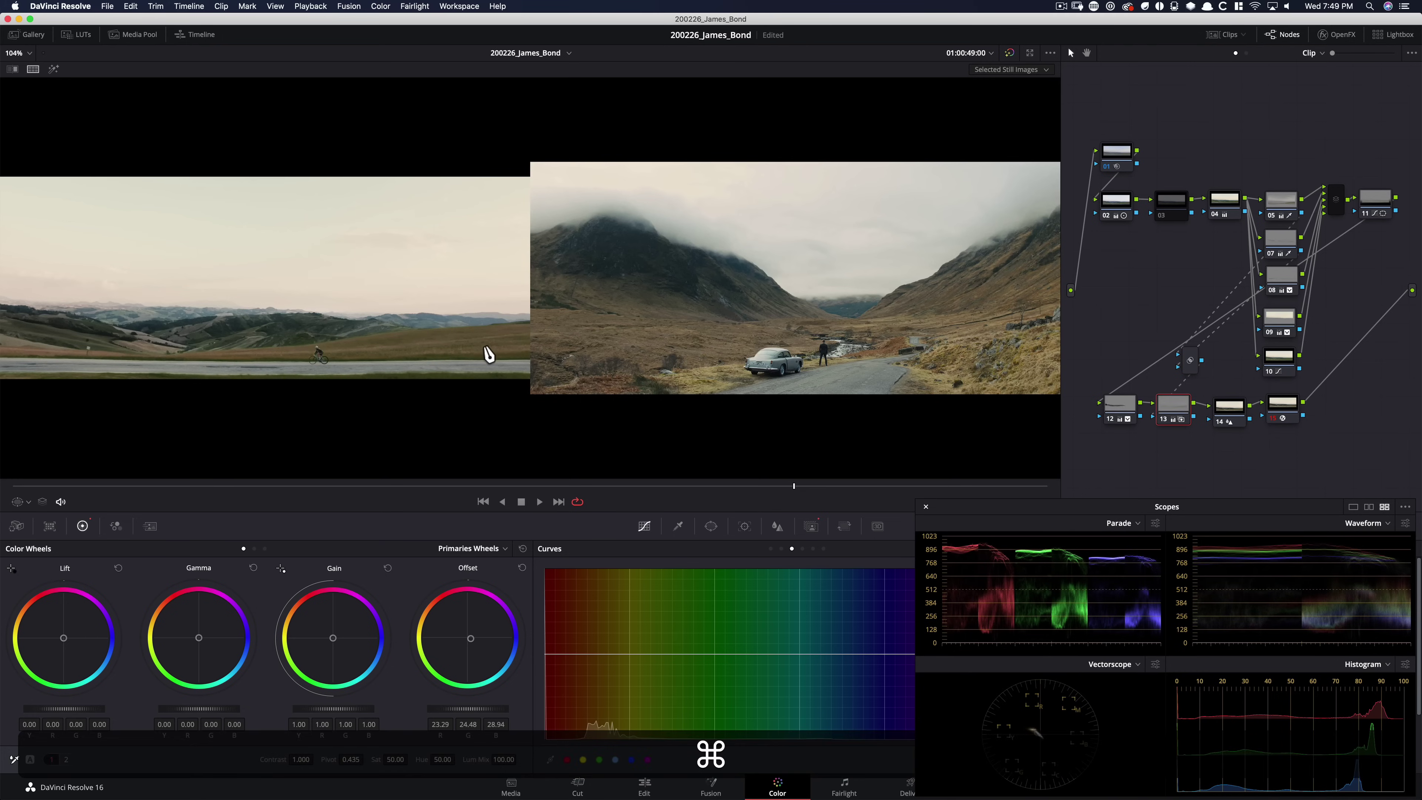
{"action": "key", "text": "super+d"}
{"action": "key", "text": "super+d"}
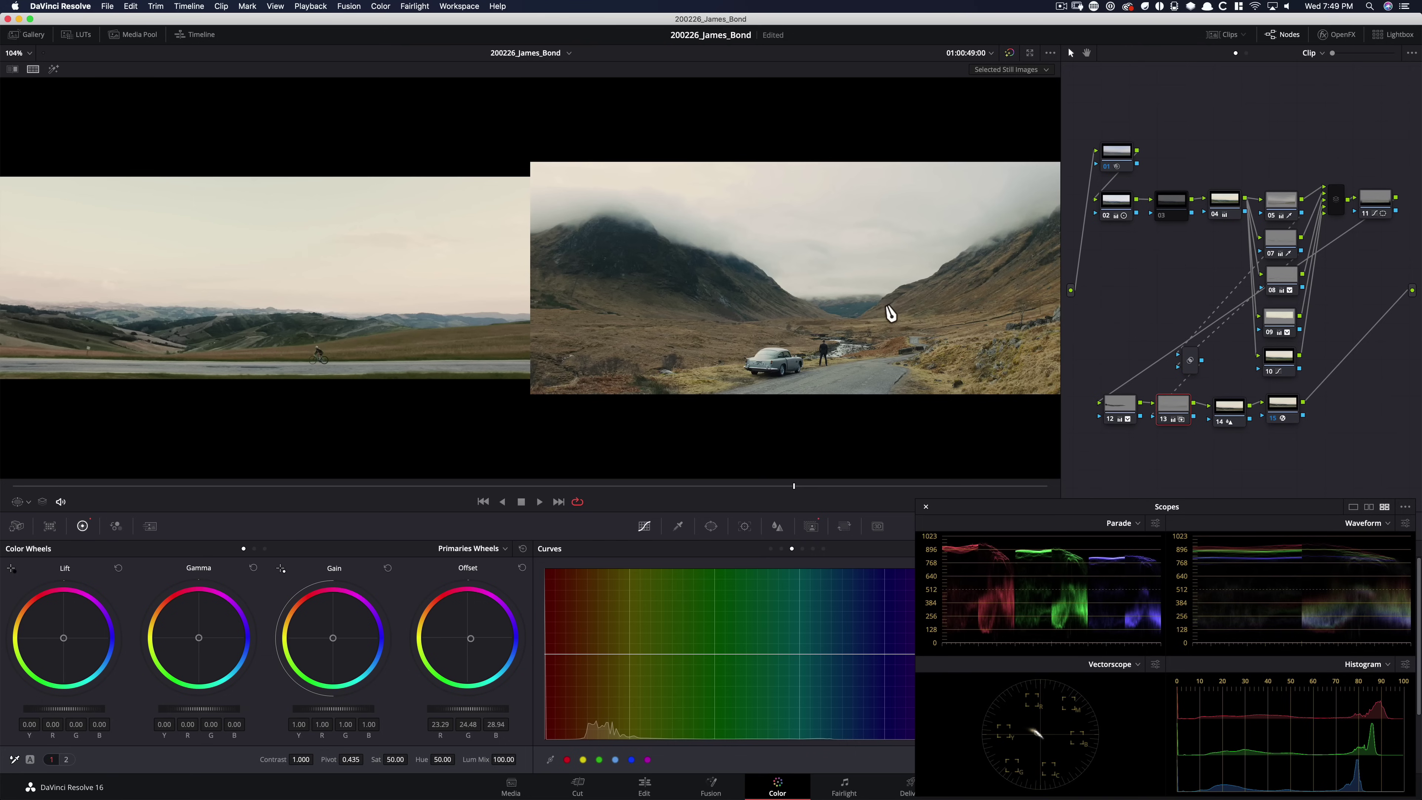
Fit the side-by-side image to the viewer and compare it with the selected node's correction off and on.
{"action": "key", "text": "super+Tab"}
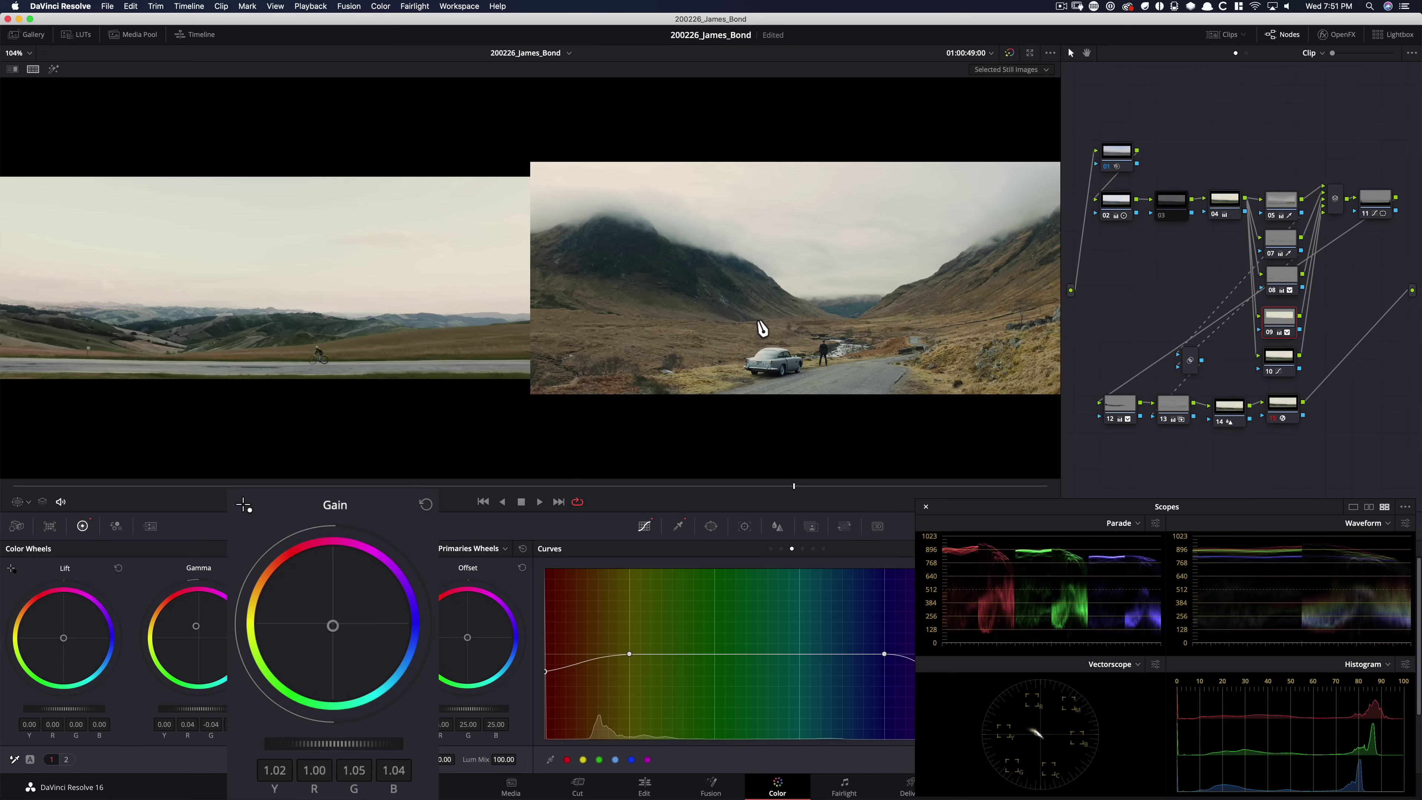
{"action": "key", "text": "shift+z"}
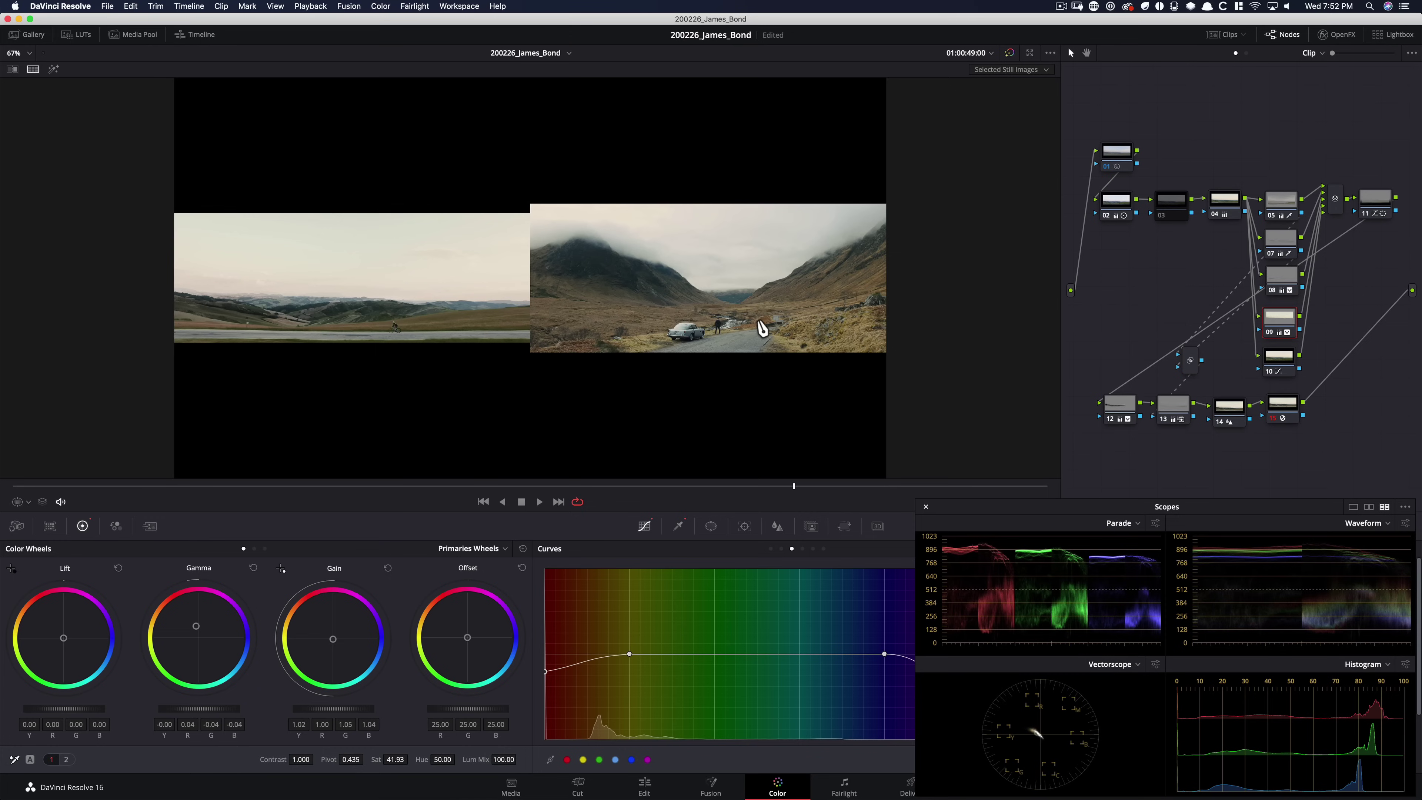
{"action": "key", "text": "super+d"}
{"action": "key", "text": "super+d"}
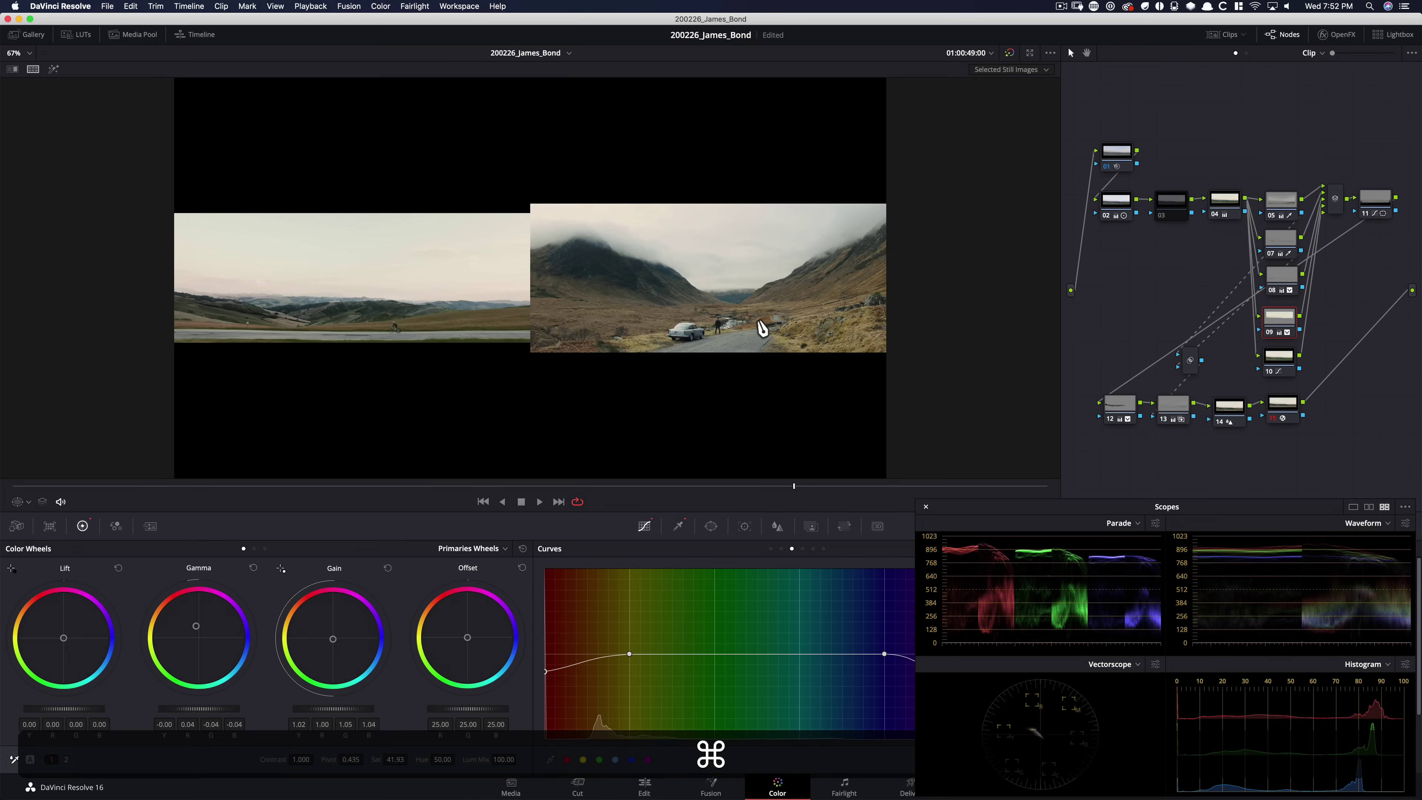